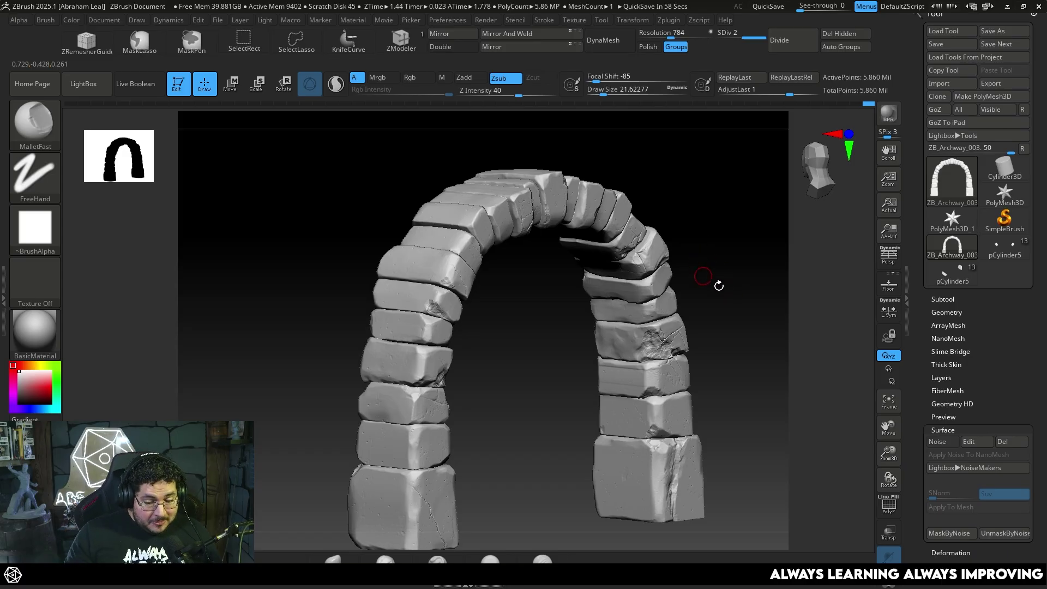
# - Clone the archway tool and make the copy the active tool
pyautogui.keyDown('shift'); pyautogui.moveTo(719, 286); pyautogui.dragTo(713, 278); pyautogui.keyUp('shift')
pyautogui.click(937, 97)
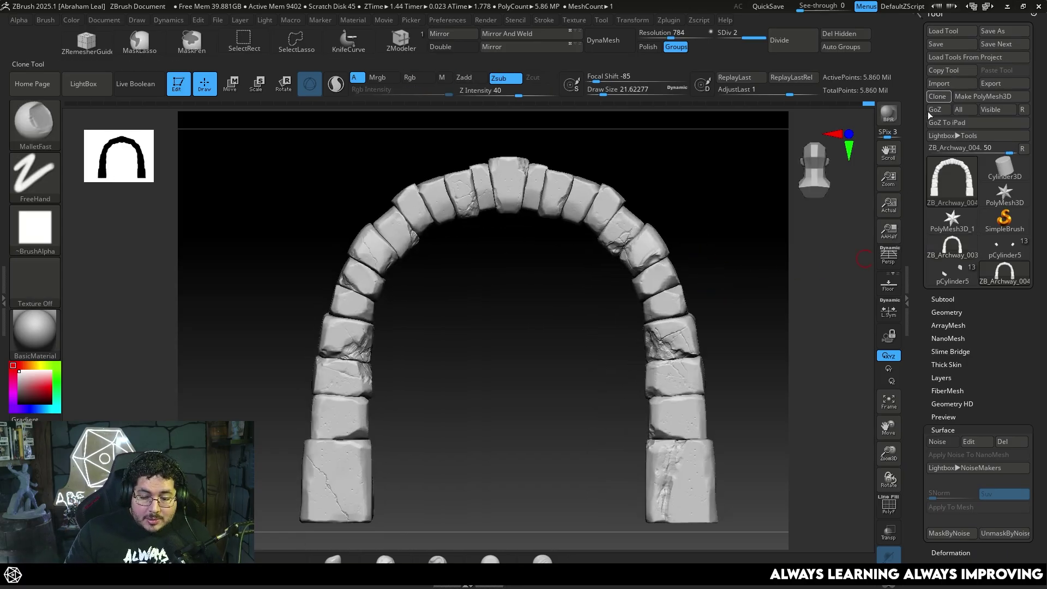
pyautogui.click(954, 248)
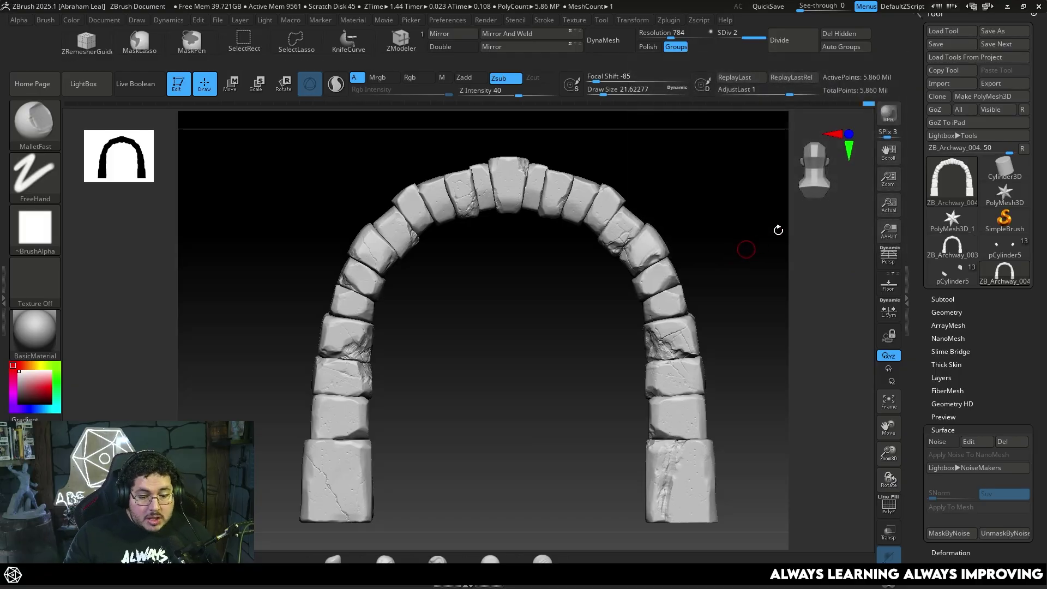
# - Convert the cloned archway to DynaMesh at resolution 1696 with Groups off, without freezing subdivision levels
pyautogui.click(676, 46)
pyautogui.keyDown('alt'); pyautogui.moveTo(728, 146); pyautogui.dragTo(555, 337); pyautogui.keyUp('alt')
pyautogui.keyDown('alt'); pyautogui.moveTo(742, 162); pyautogui.dragTo(760, 236); pyautogui.keyUp('alt')
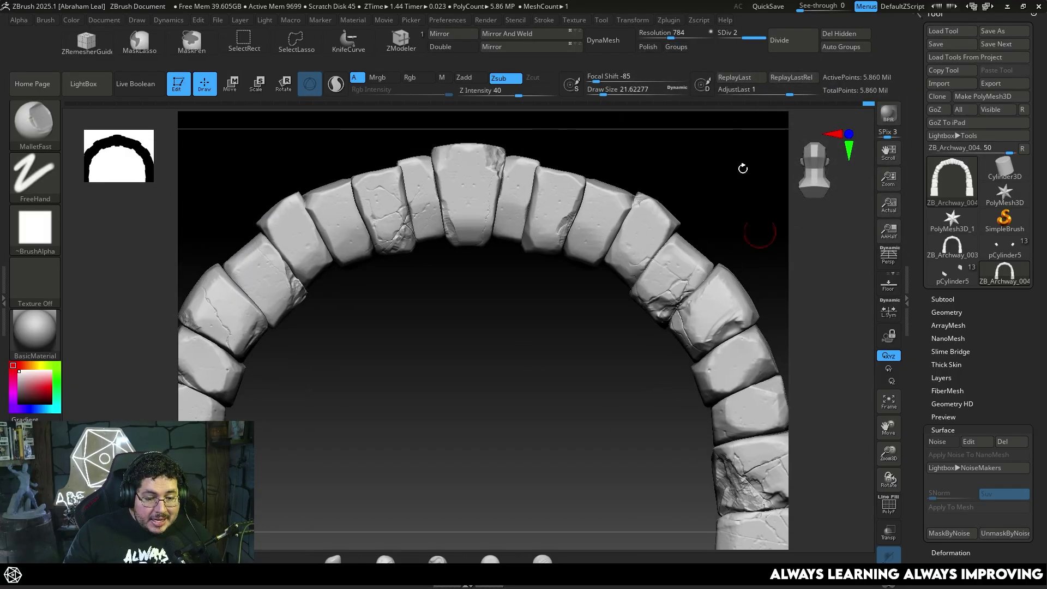
pyautogui.moveTo(671, 34); pyautogui.dragTo(679, 34)
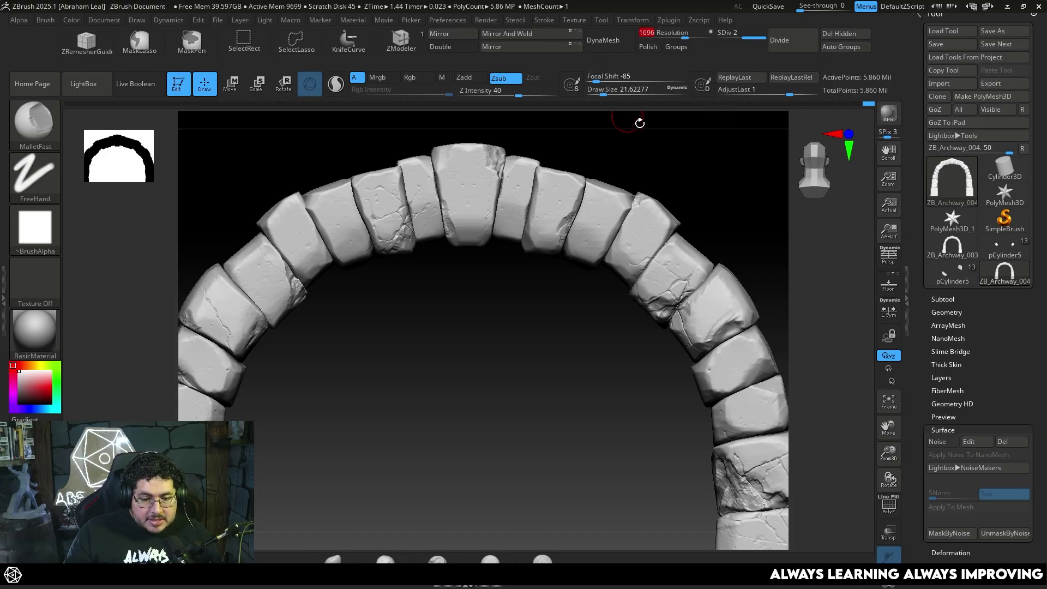
pyautogui.click(605, 42)
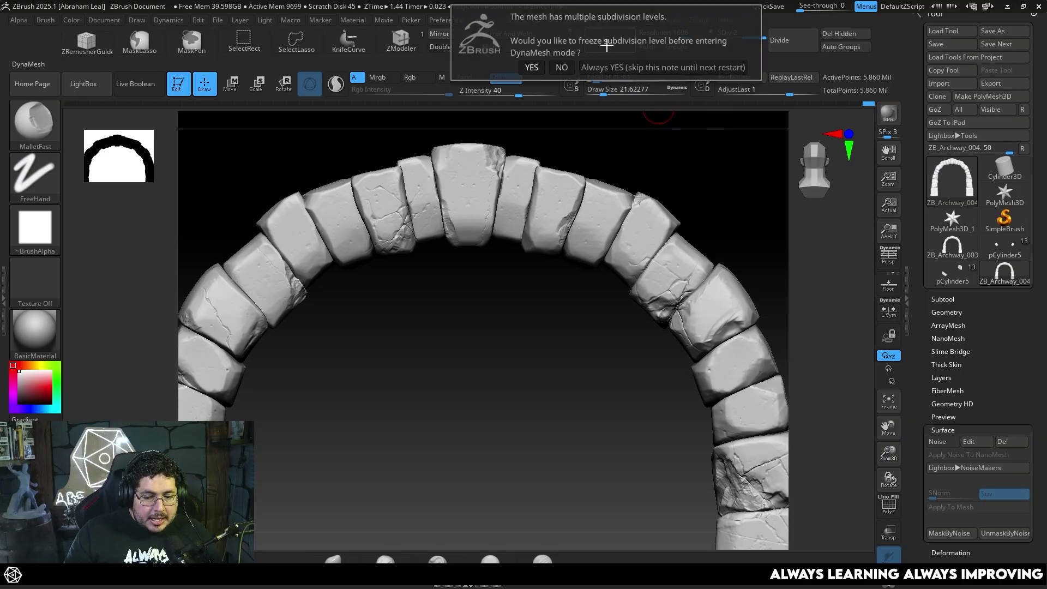
pyautogui.click(561, 68)
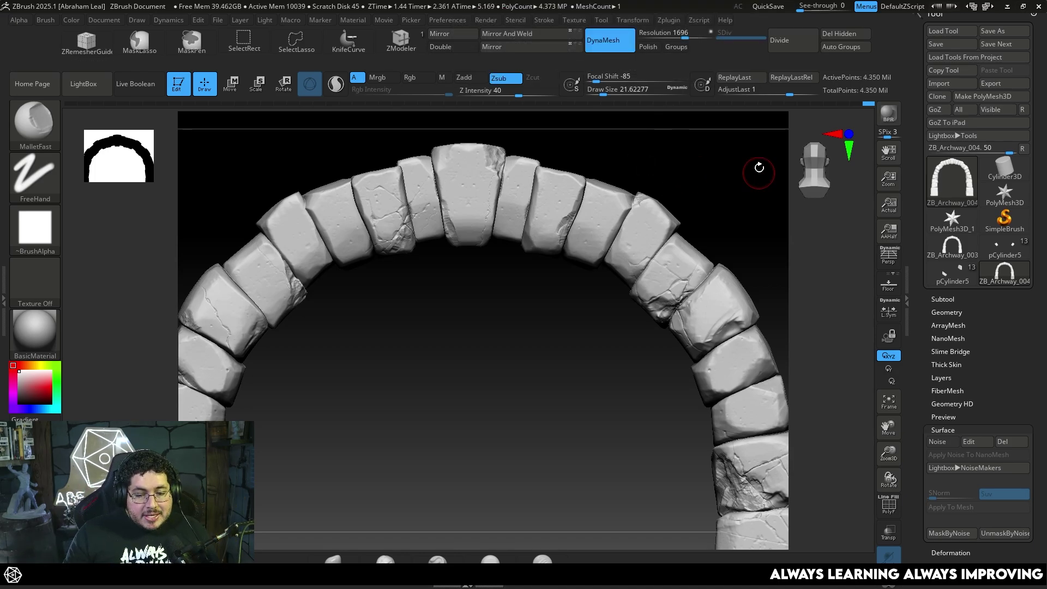
# - Examine the remeshed archway's topology with the polyframe display, then hide the polyframe
pyautogui.moveTo(753, 167); pyautogui.dragTo(736, 273)
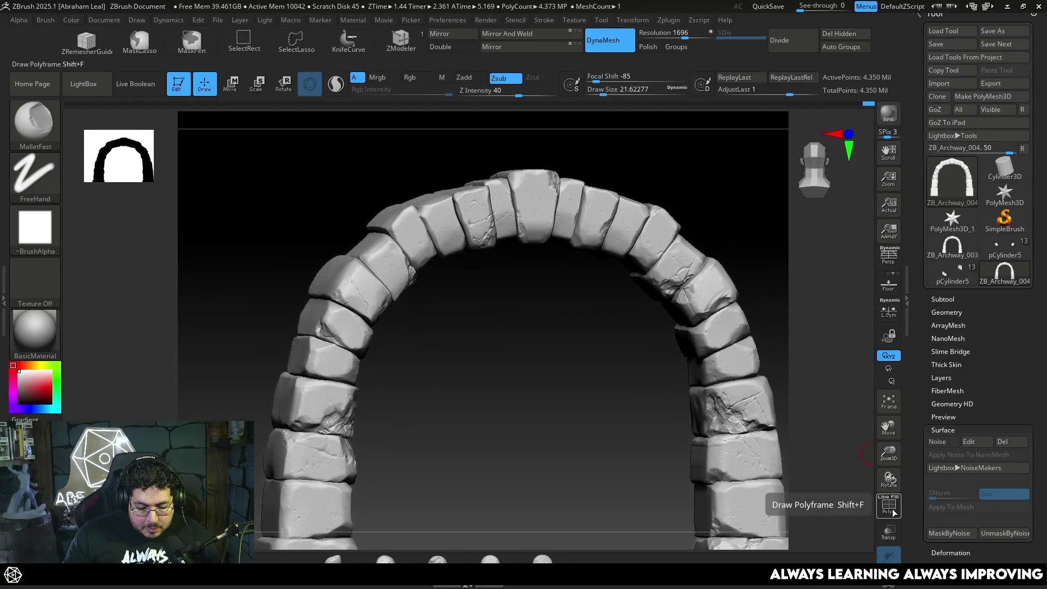
pyautogui.click(889, 504)
pyautogui.keyDown('alt'); pyautogui.moveTo(625, 431); pyautogui.dragTo(763, 469); pyautogui.keyUp('alt')
pyautogui.click(888, 504)
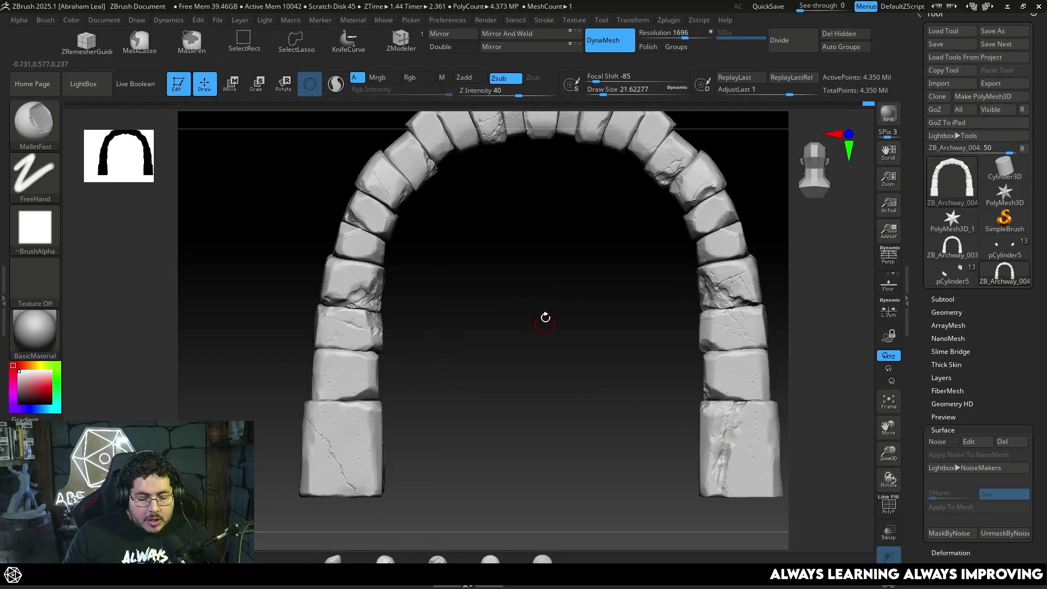
# - Append a cube subtool, select it, and set it to subtract from the archway with Live Boolean enabled
pyautogui.keyDown('alt'); pyautogui.moveTo(545, 316); pyautogui.dragTo(840, 335); pyautogui.keyUp('alt')
pyautogui.click(940, 300)
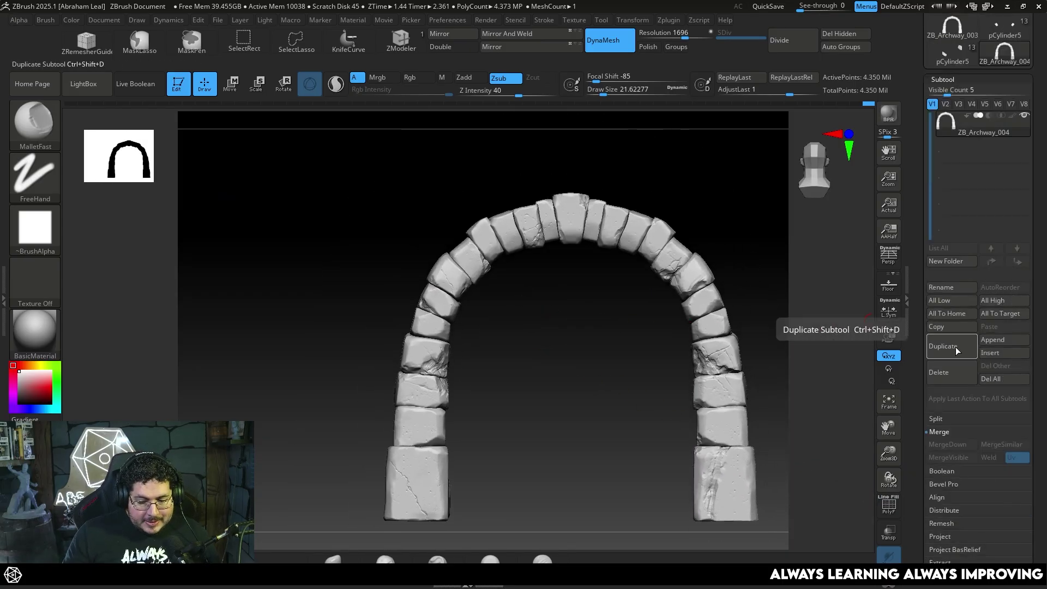
pyautogui.click(992, 340)
pyautogui.click(573, 382)
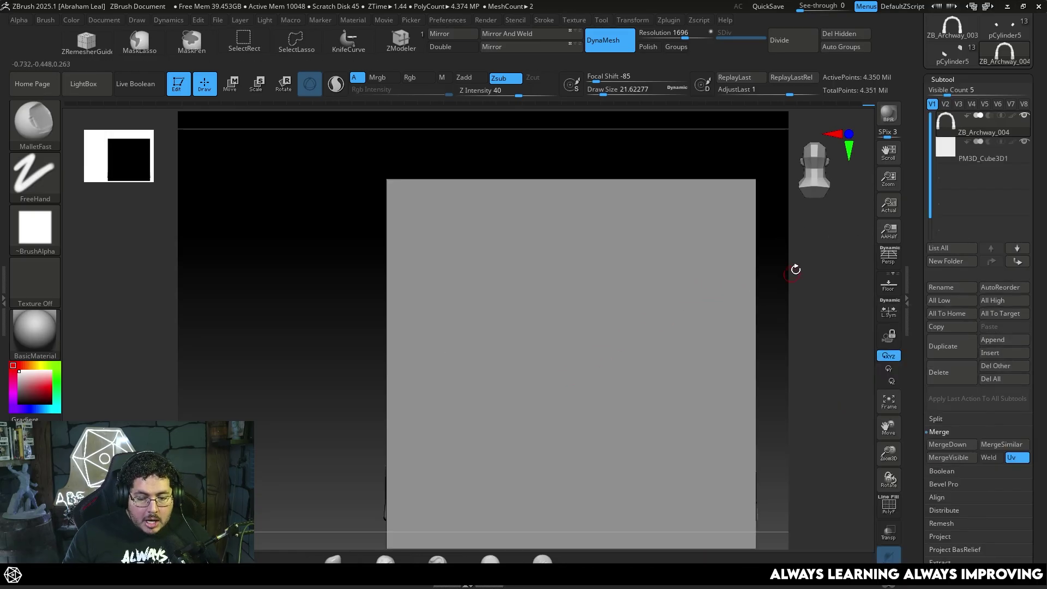
pyautogui.keyDown('alt'); pyautogui.moveTo(795, 269); pyautogui.dragTo(753, 302); pyautogui.keyUp('alt')
pyautogui.keyDown('alt'); pyautogui.click(647, 285); pyautogui.keyUp('alt')
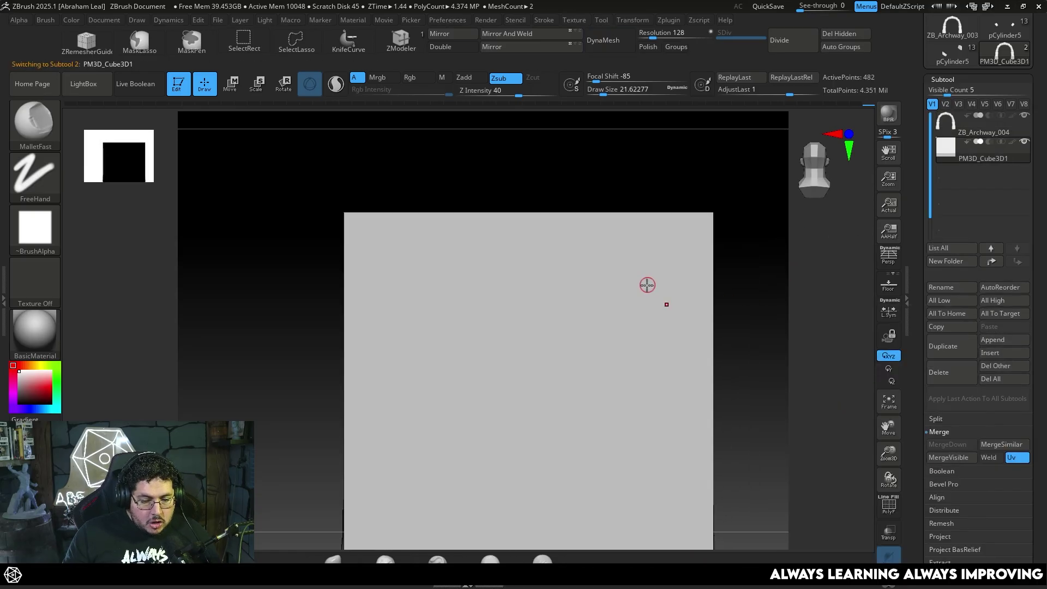
pyautogui.click(137, 88)
pyautogui.click(987, 142)
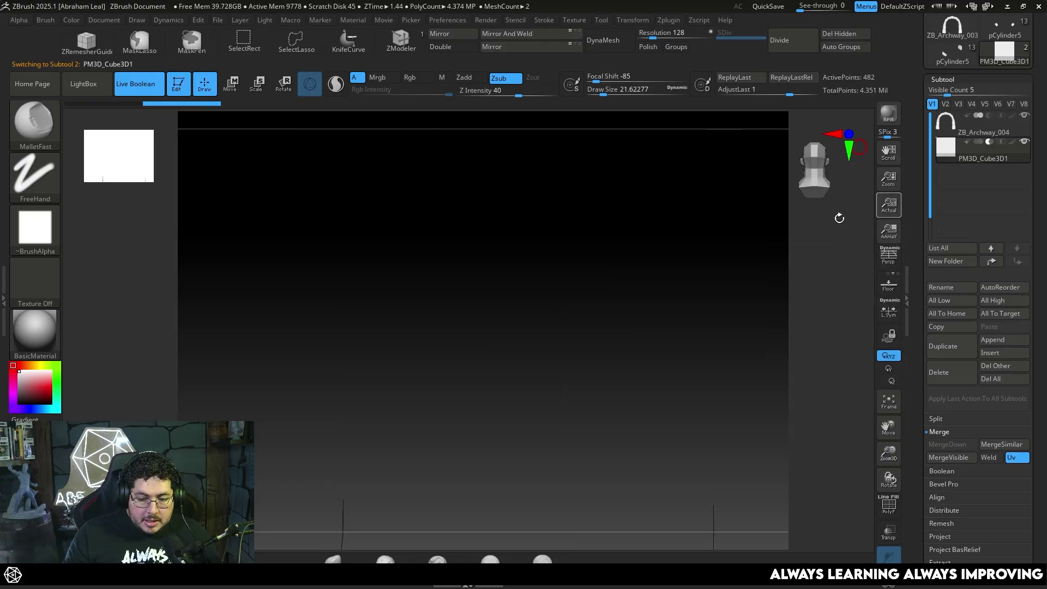
# - Move the subtracting cube vertically through the archway to examine the cross-sections of its stones
pyautogui.press('w')
pyautogui.moveTo(568, 301); pyautogui.dragTo(708, 295)
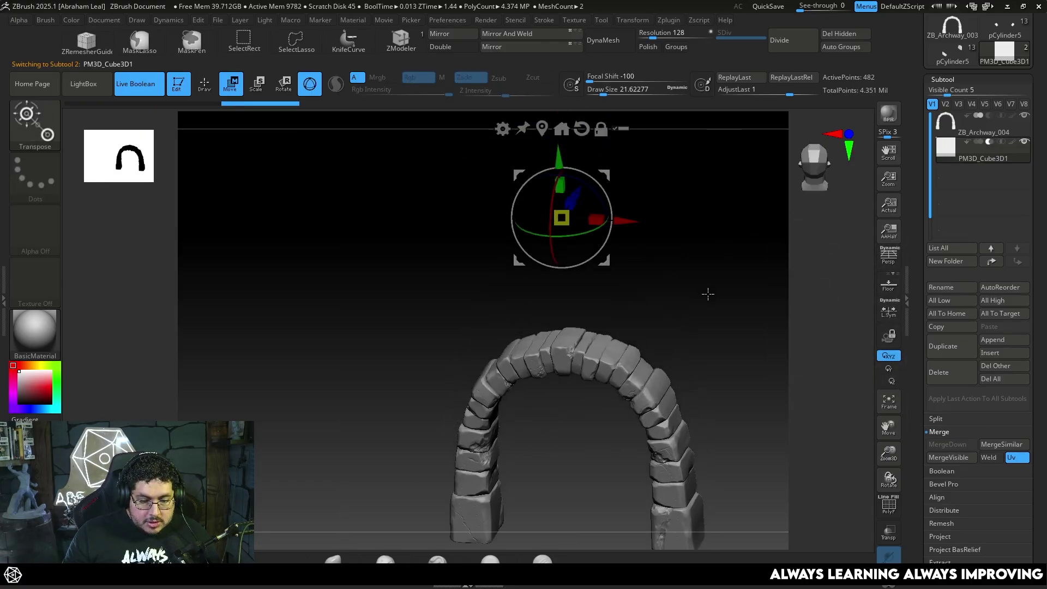
pyautogui.moveTo(567, 186); pyautogui.dragTo(562, 253)
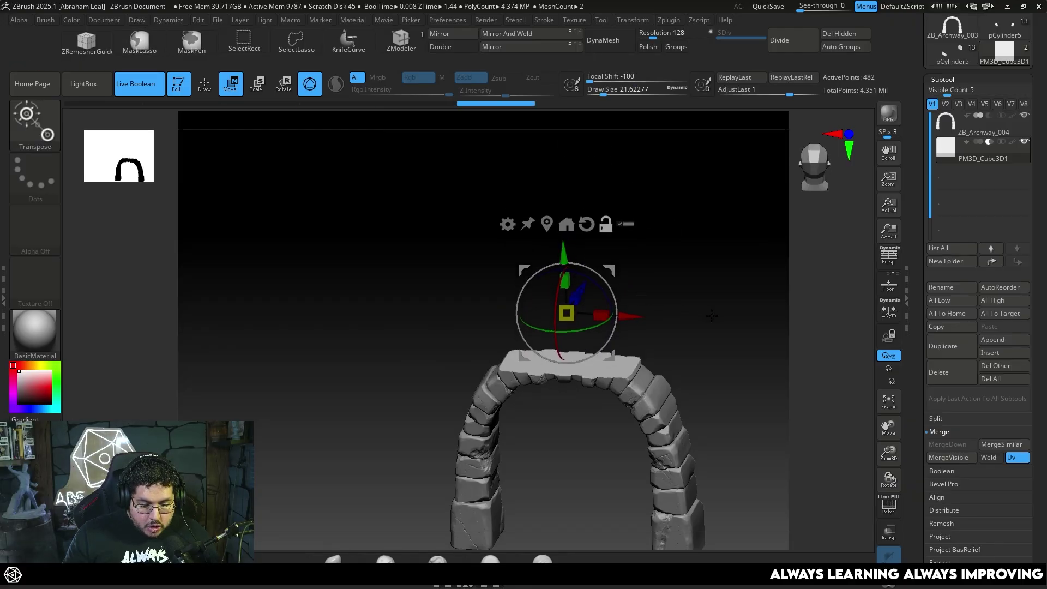
pyautogui.keyDown('alt'); pyautogui.moveTo(710, 315); pyautogui.dragTo(677, 297); pyautogui.keyUp('alt')
pyautogui.moveTo(533, 152); pyautogui.dragTo(529, 298)
pyautogui.hotkey('ctrl', 'z')
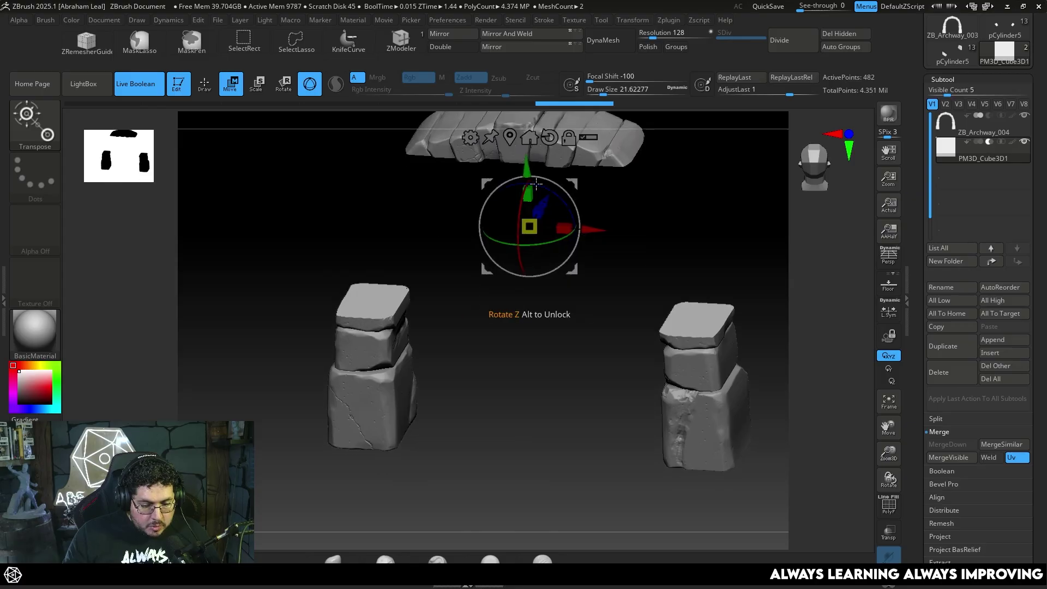
pyautogui.moveTo(533, 170); pyautogui.dragTo(535, 225)
pyautogui.keyDown('alt'); pyautogui.moveTo(663, 250); pyautogui.dragTo(554, 316); pyautogui.keyUp('alt')
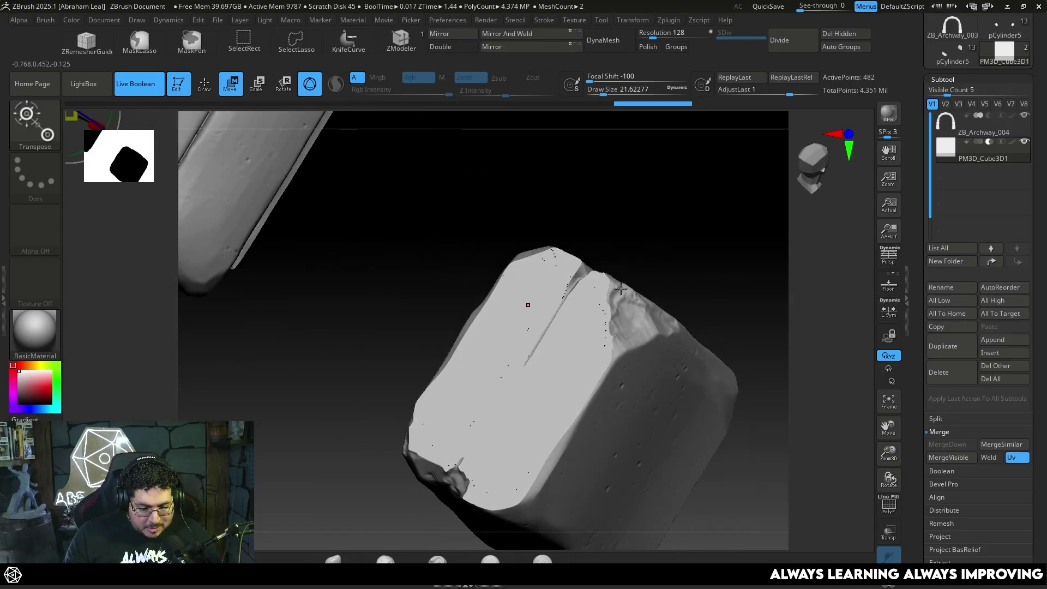
pyautogui.moveTo(621, 288); pyautogui.dragTo(813, 416)
pyautogui.moveTo(438, 217); pyautogui.dragTo(439, 262)
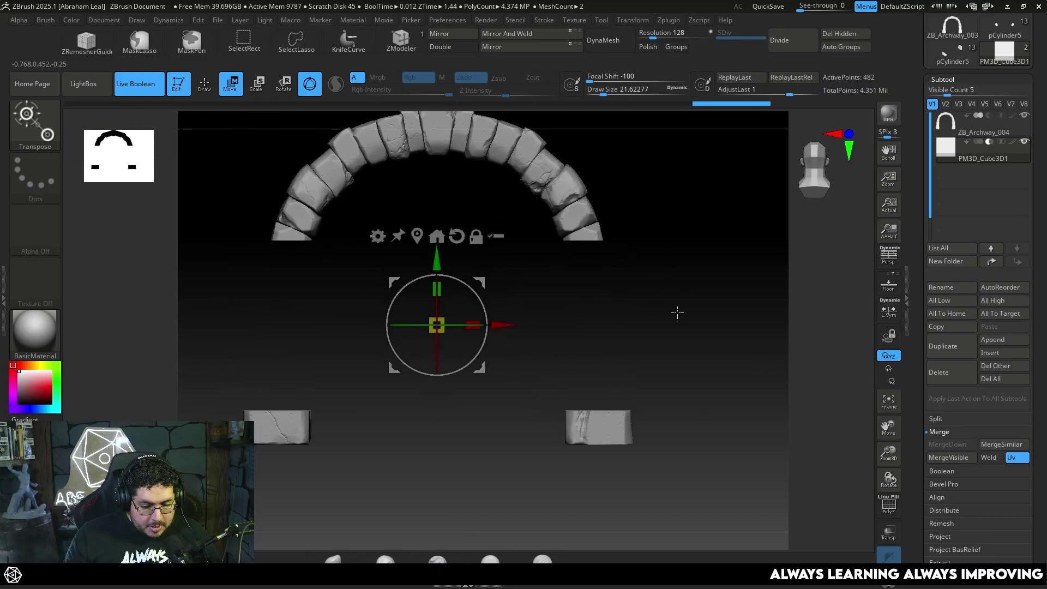
# - Move the subtracting cube down below the archway and delete the cube subtool
pyautogui.moveTo(677, 312); pyautogui.dragTo(673, 349)
pyautogui.moveTo(435, 266); pyautogui.dragTo(433, 449)
pyautogui.click(938, 372)
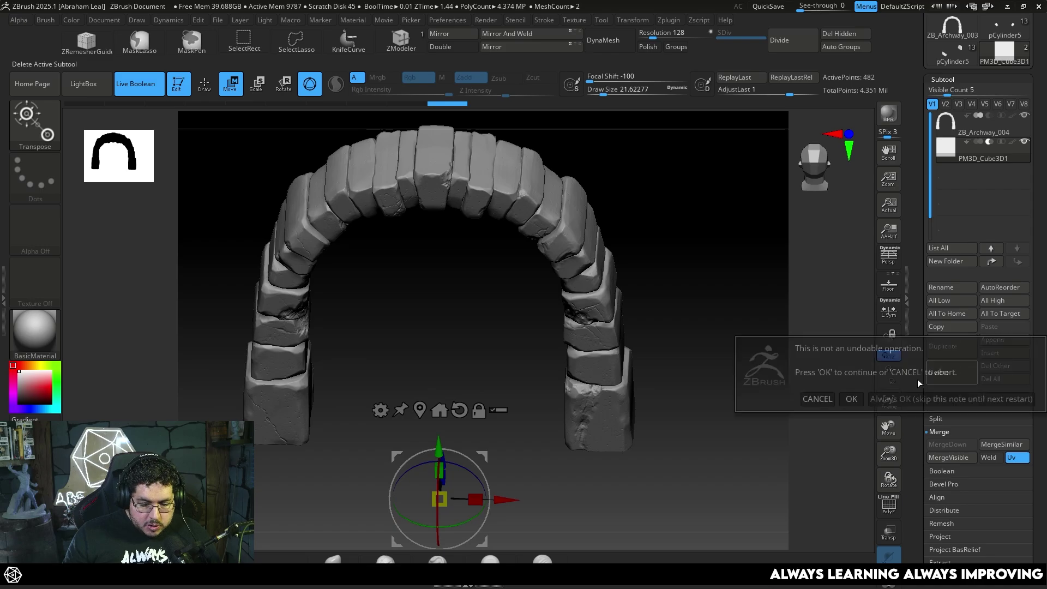
pyautogui.click(851, 399)
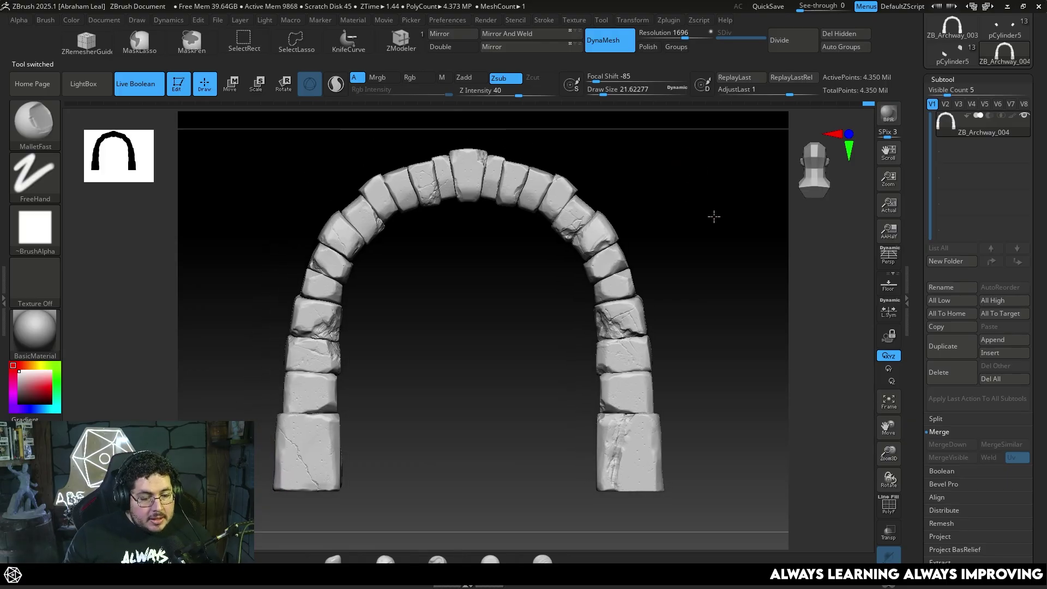
# - Pre-process the archway subtool with Decimation Master and decimate it to 10 percent
pyautogui.click(668, 22)
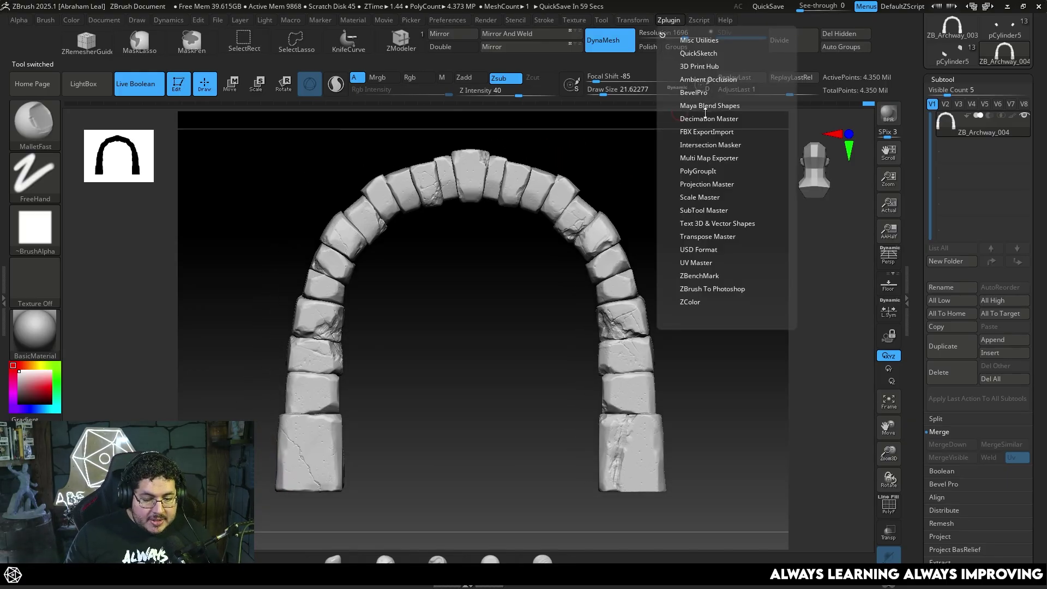
pyautogui.click(707, 119)
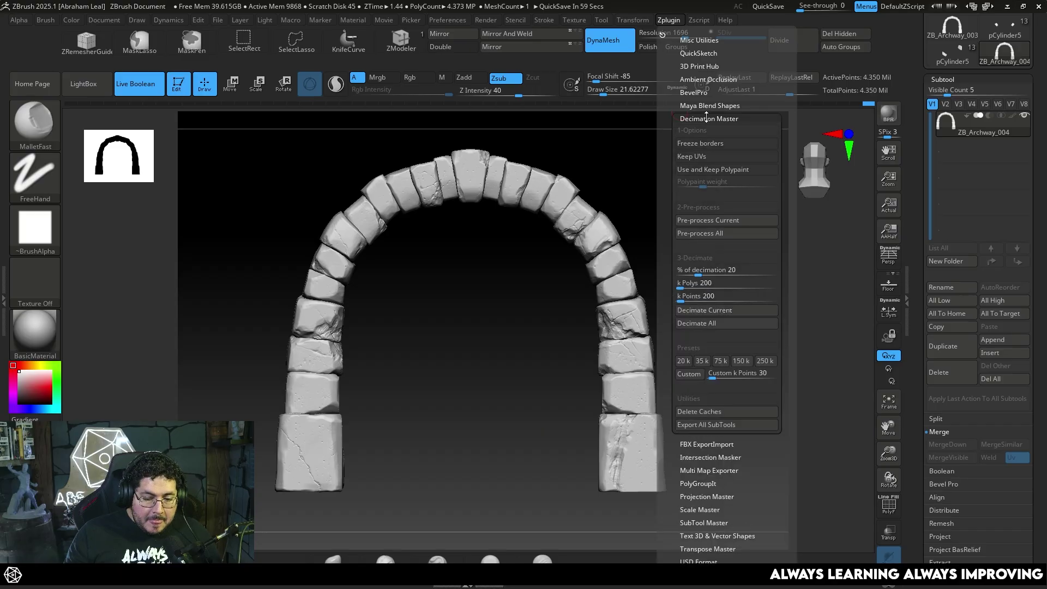
pyautogui.click(722, 219)
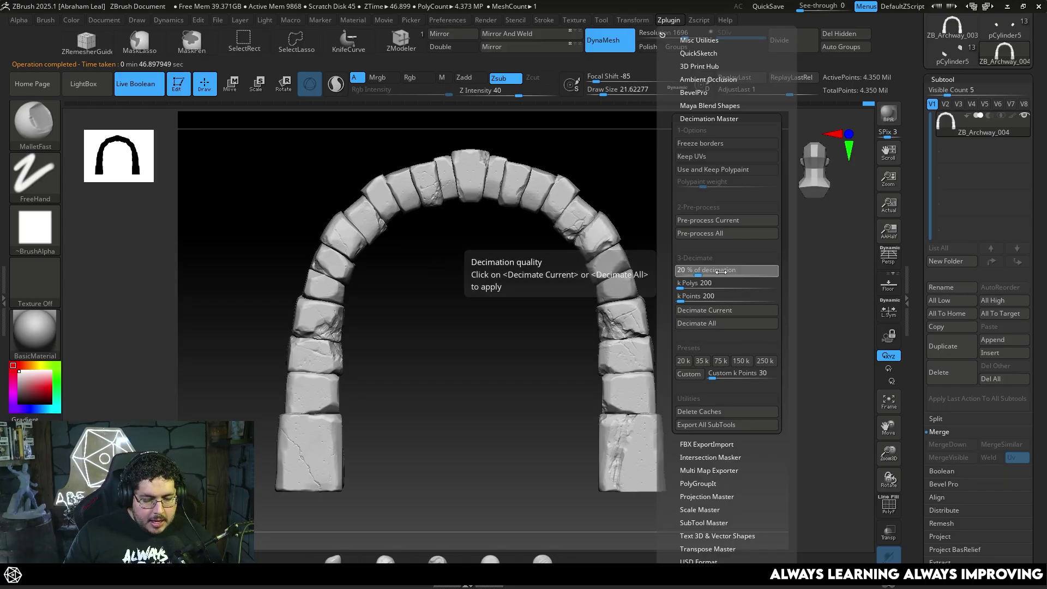
pyautogui.click(721, 270)
pyautogui.click(704, 309)
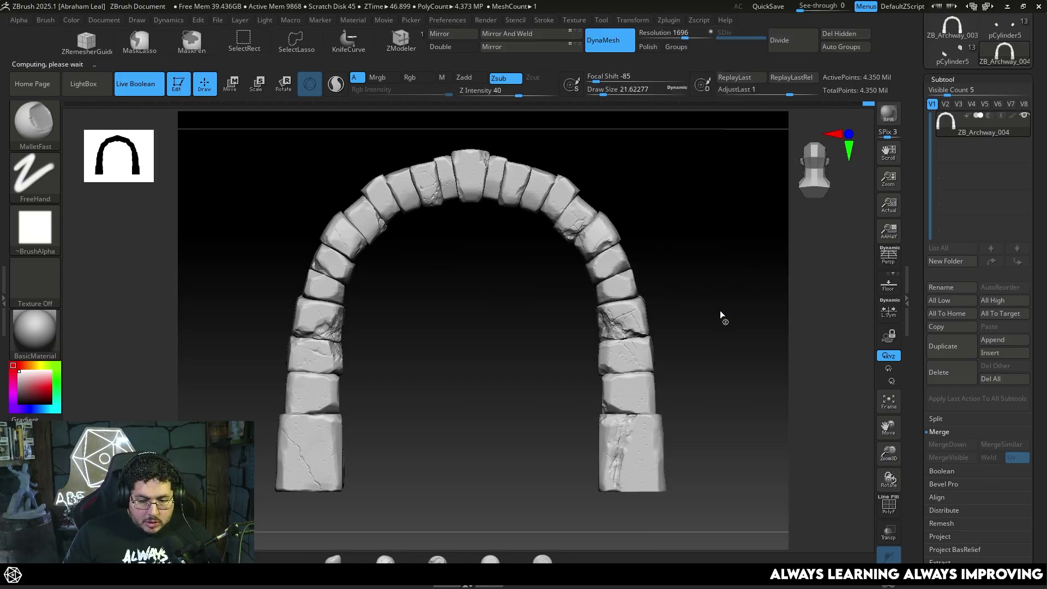
pyautogui.moveTo(685, 187); pyautogui.dragTo(628, 236)
pyautogui.keyDown('shift'); pyautogui.moveTo(690, 241); pyautogui.dragTo(718, 207); pyautogui.keyUp('shift')
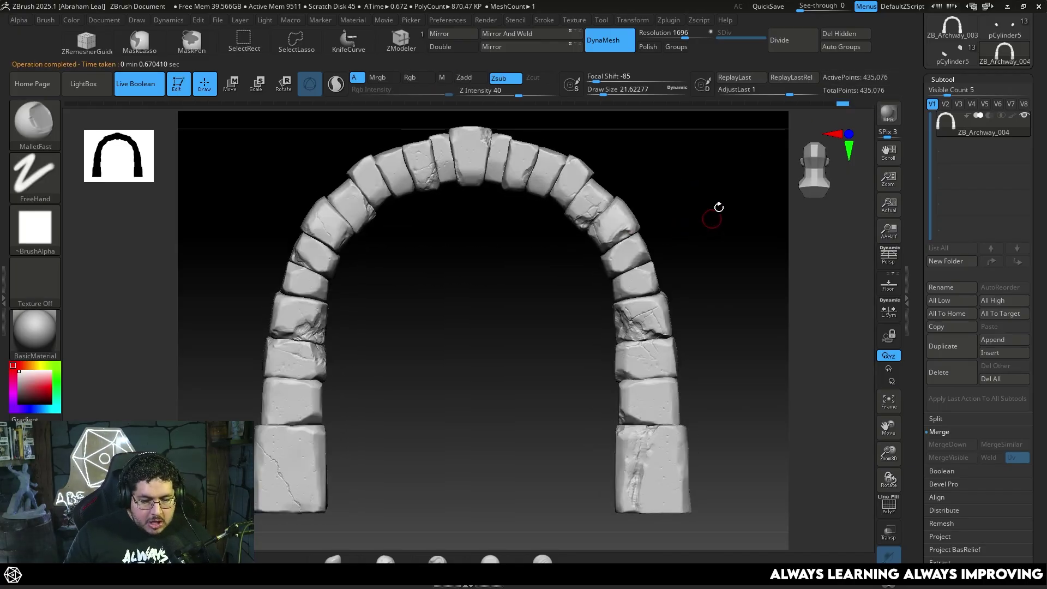
# - Start exporting the decimated archway to the Archway folder and choose FBX as the file format
pyautogui.scroll(3, 1007, 49)
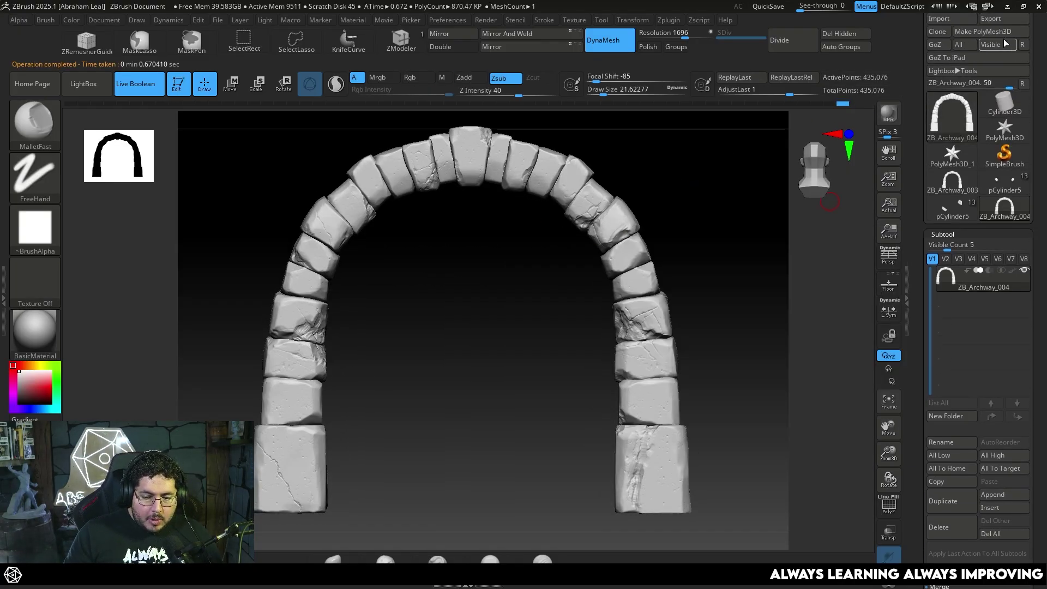
pyautogui.click(992, 20)
pyautogui.click(338, 360)
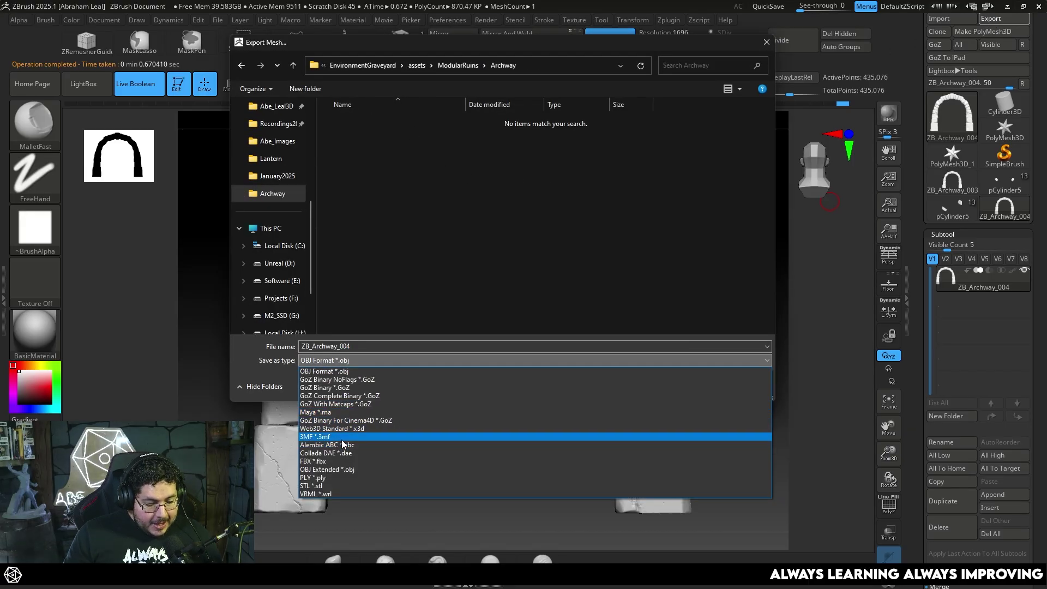
pyautogui.click(339, 463)
# - Name the export file HP_Archway and export the selected subtool as binary FBX 2020 with Maya Y Up
pyautogui.click(397, 347)
pyautogui.press('BackSpace')
pyautogui.press('BackSpace')
pyautogui.press('BackSpace')
pyautogui.press('BackSpace')
pyautogui.press('BackSpace')
pyautogui.press('BackSpace')
pyautogui.press('BackSpace')
pyautogui.press('BackSpace')
pyautogui.press('BackSpace')
pyautogui.press('BackSpace')
pyautogui.press('BackSpace')
pyautogui.press('BackSpace')
pyautogui.press('BackSpace')
pyautogui.press('BackSpace')
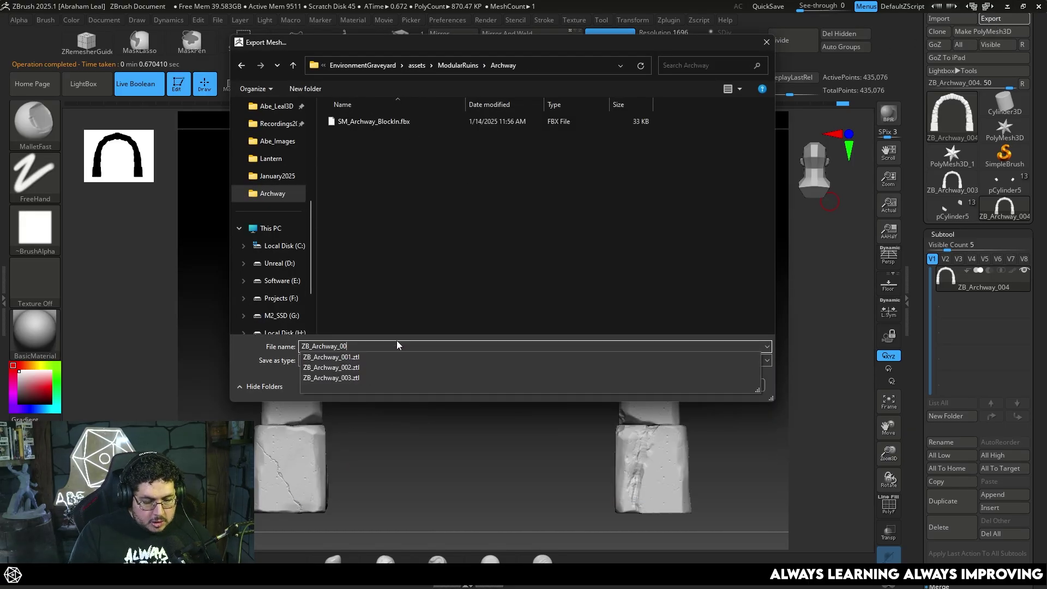
pyautogui.write('HP')
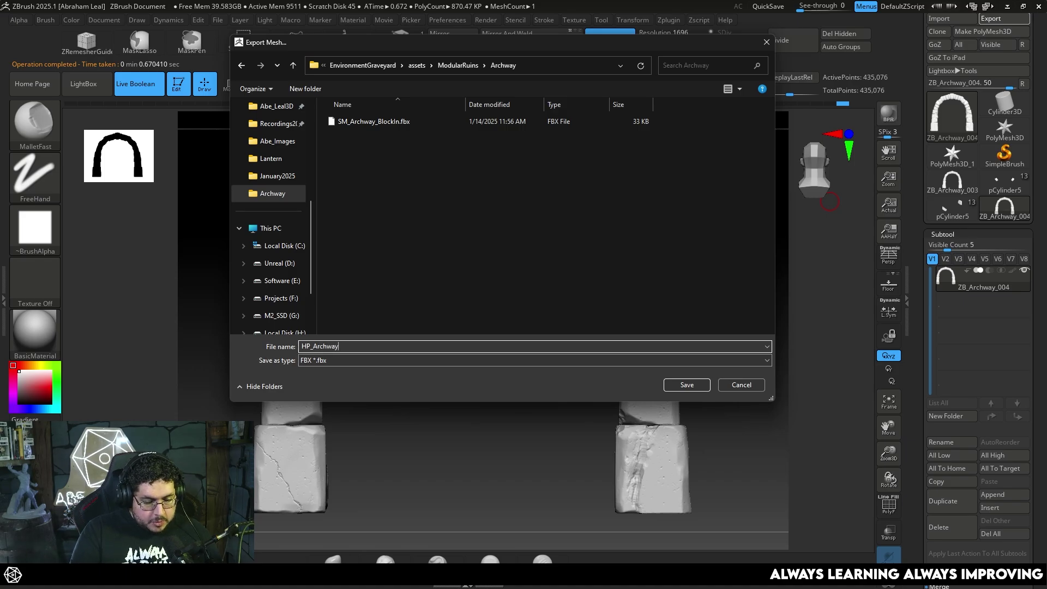
pyautogui.click(686, 385)
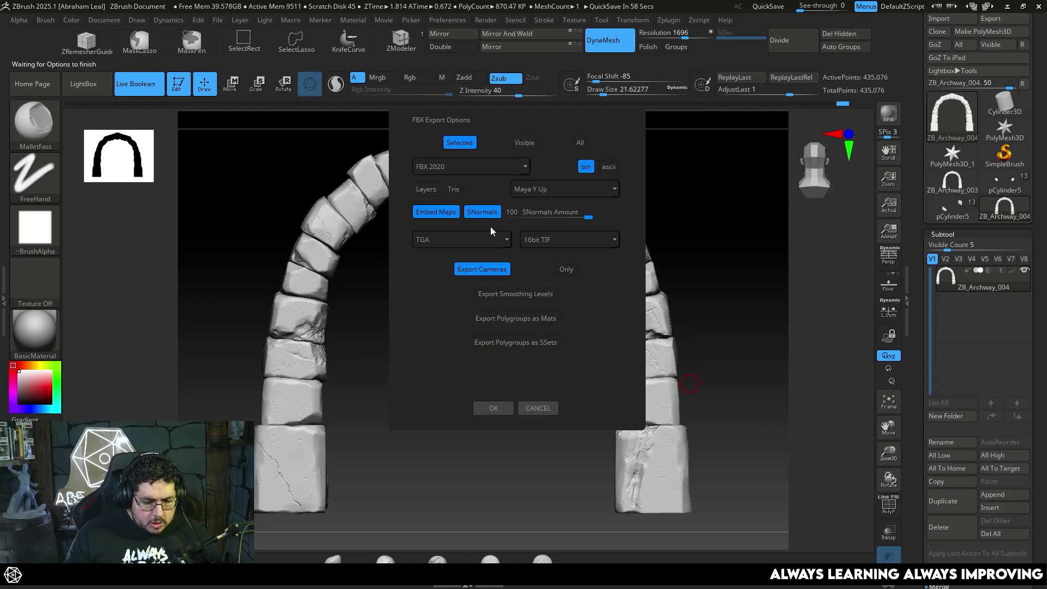
pyautogui.click(487, 409)
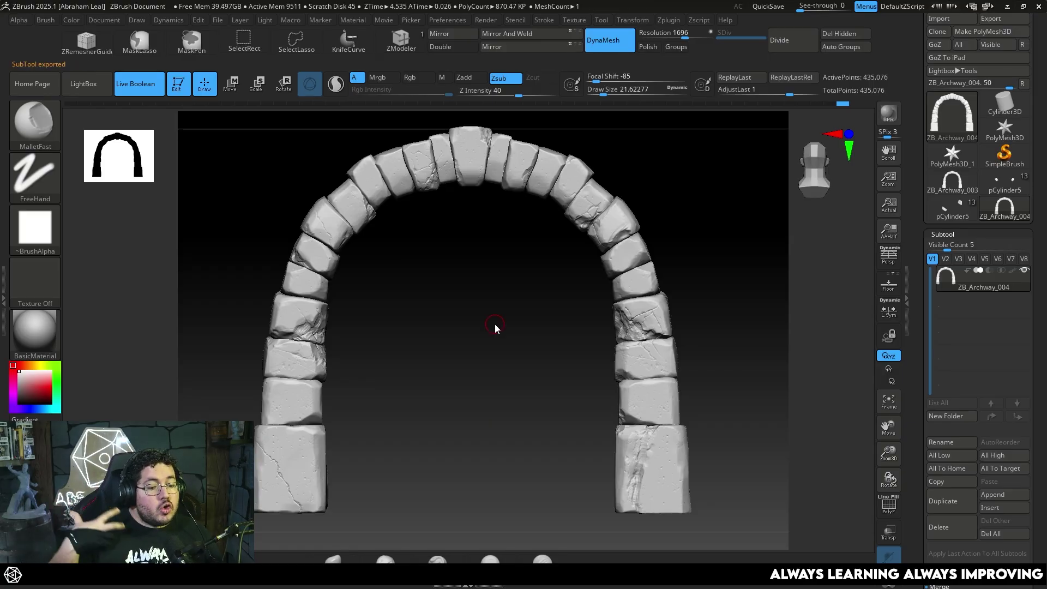
# - Undo the archway's decimation
pyautogui.moveTo(513, 318); pyautogui.dragTo(533, 318)
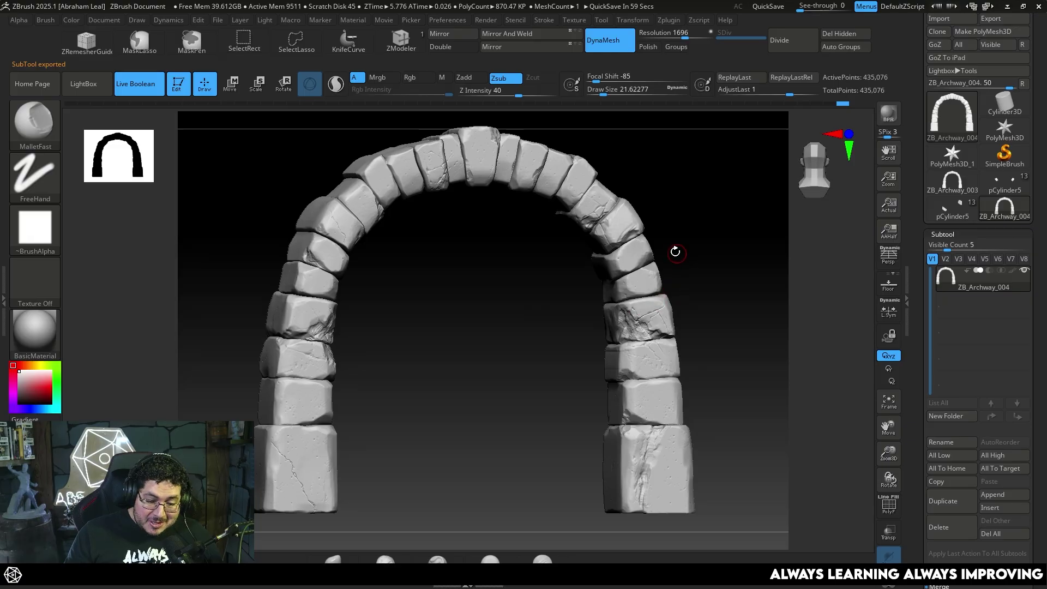
pyautogui.moveTo(711, 245); pyautogui.dragTo(695, 234)
pyautogui.click(668, 20)
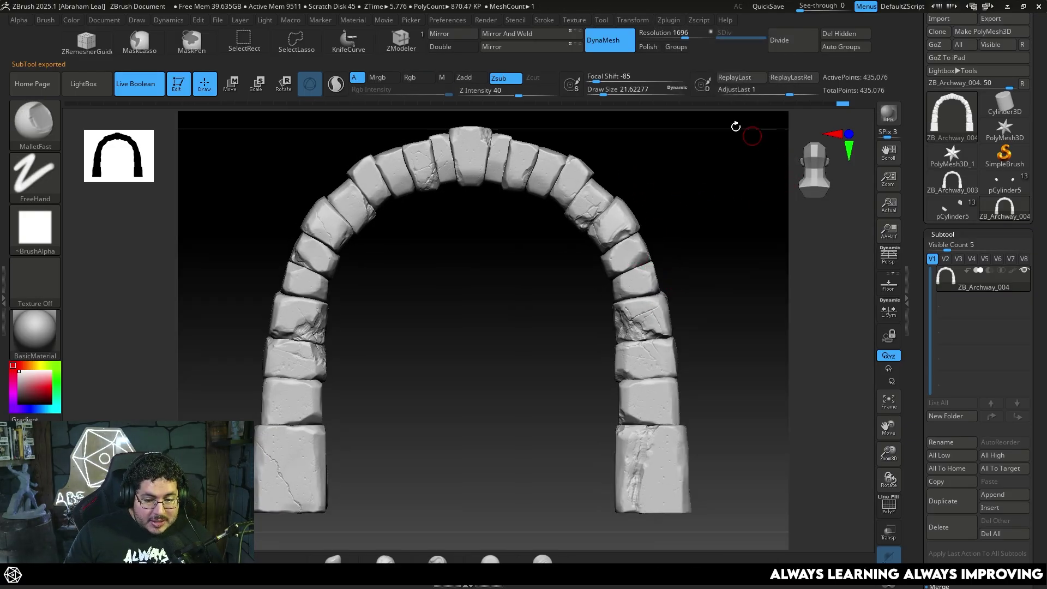
pyautogui.hotkey('ctrl', 'z')
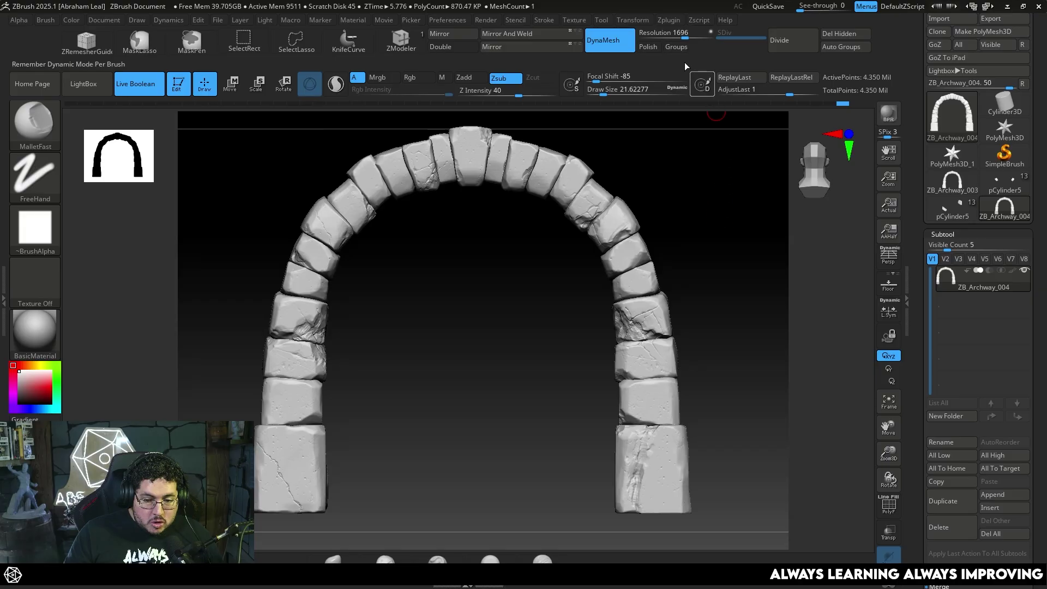
# - Pre-process the full-resolution archway in Decimation Master and decimate it to 0.1 percent
pyautogui.click(666, 21)
pyautogui.click(741, 266)
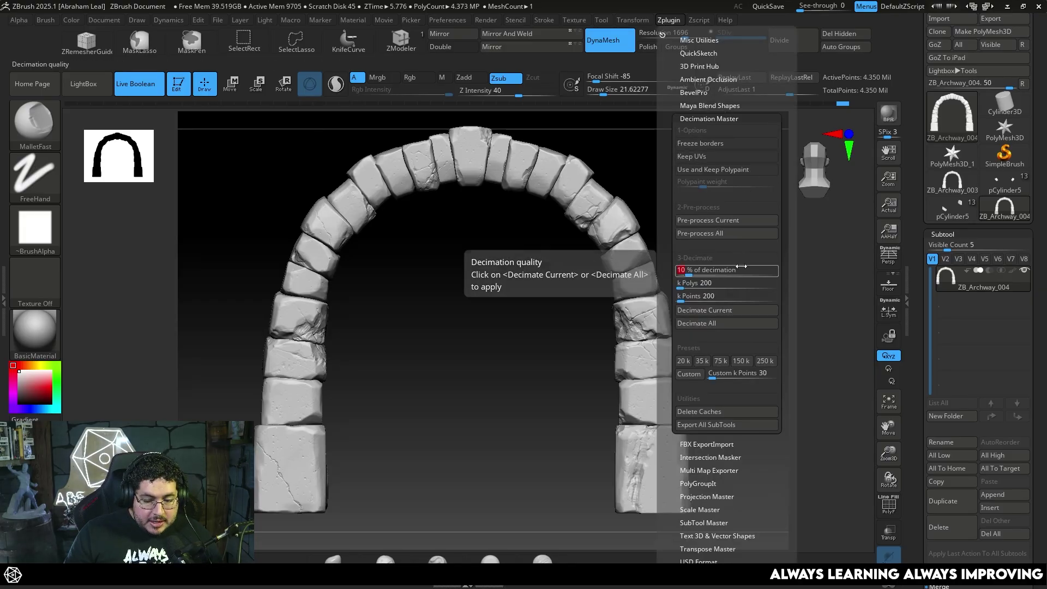
pyautogui.write('1')
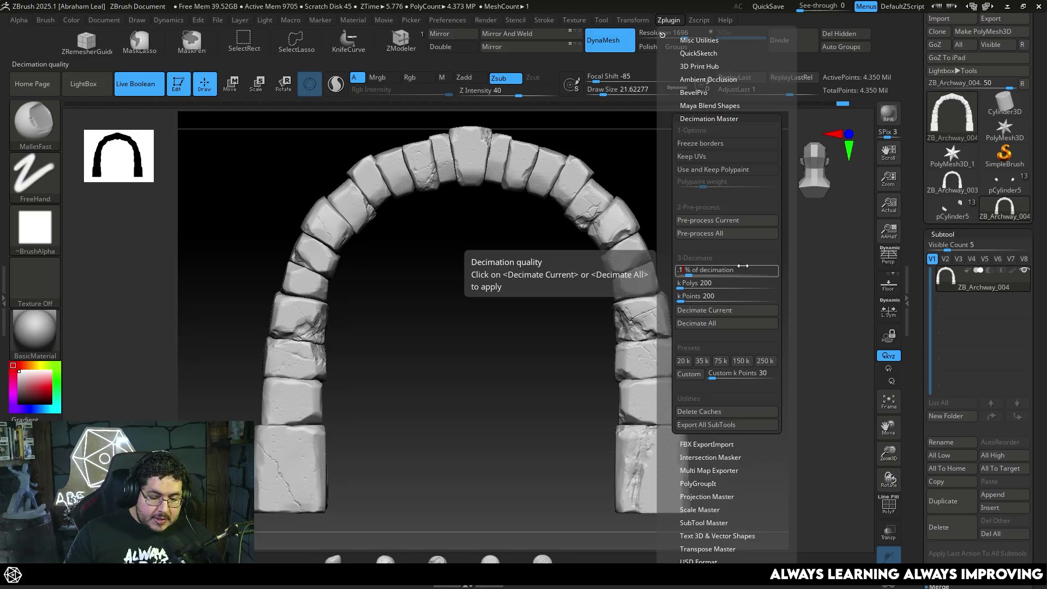
pyautogui.press('Return')
pyautogui.click(709, 310)
pyautogui.click(666, 21)
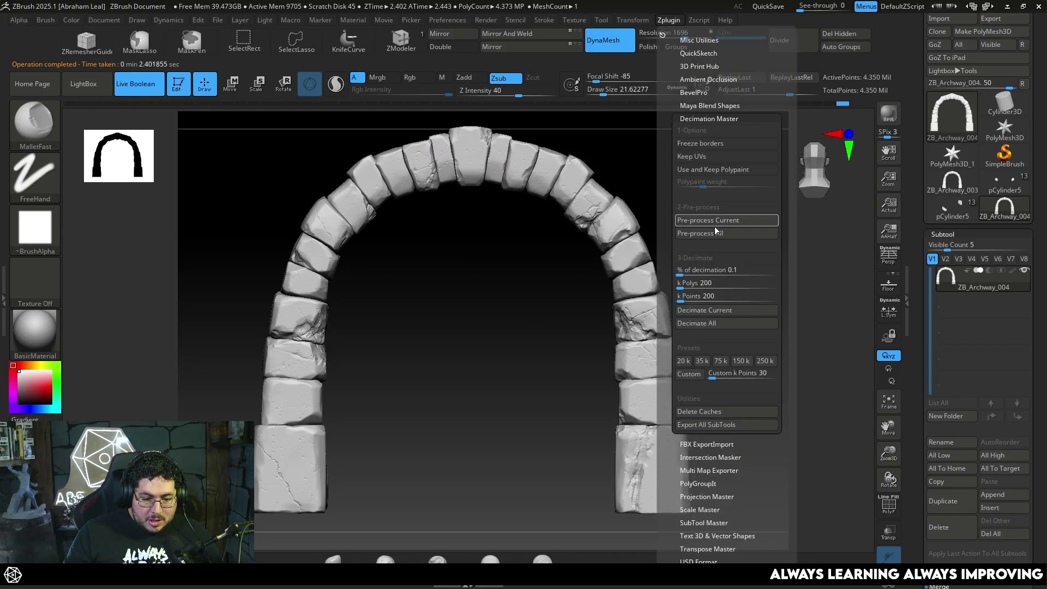
pyautogui.click(715, 229)
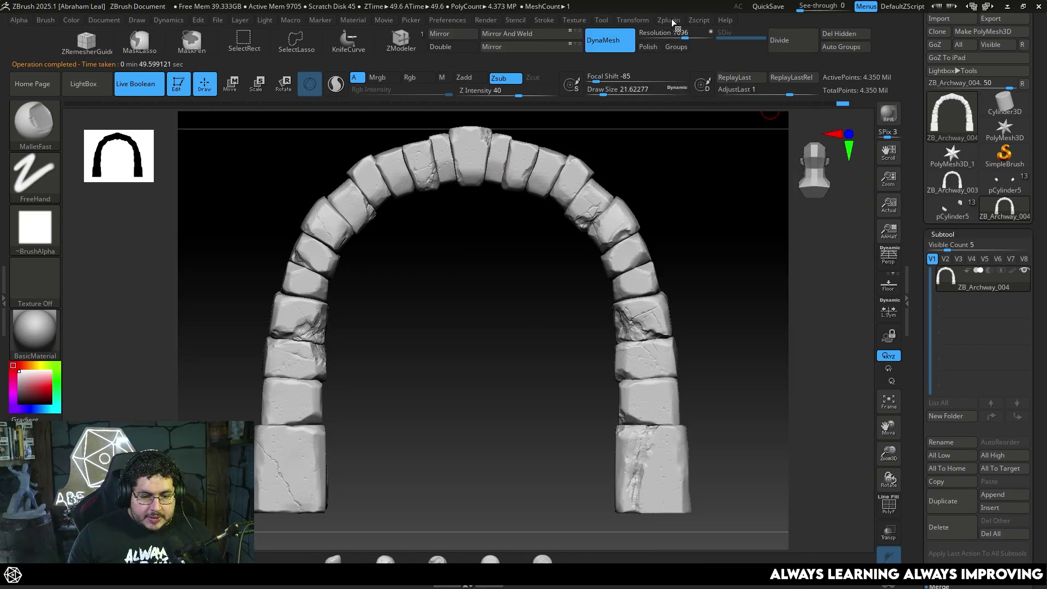
pyautogui.click(669, 21)
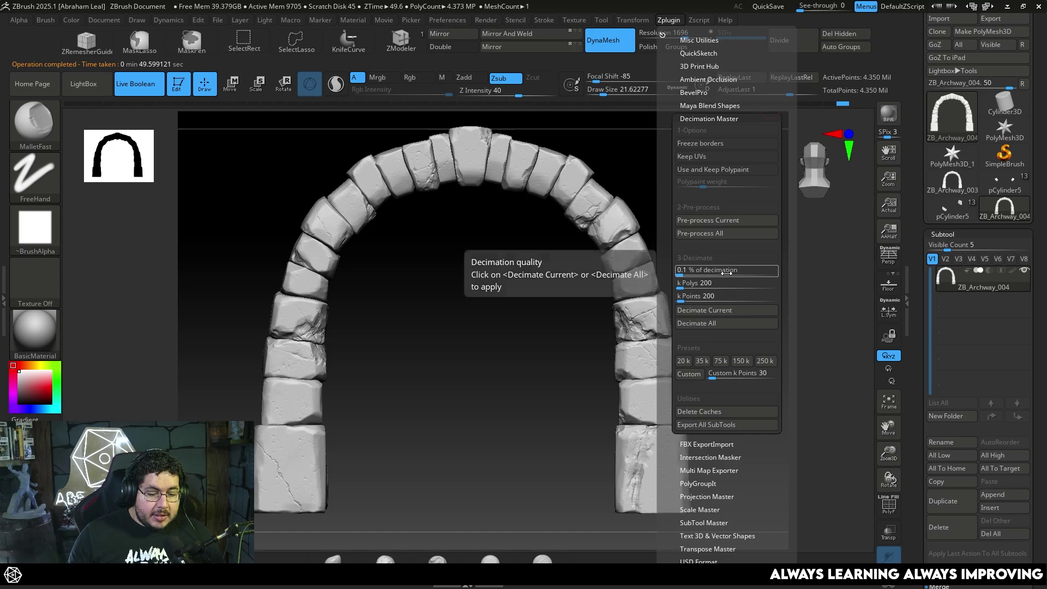
pyautogui.click(719, 310)
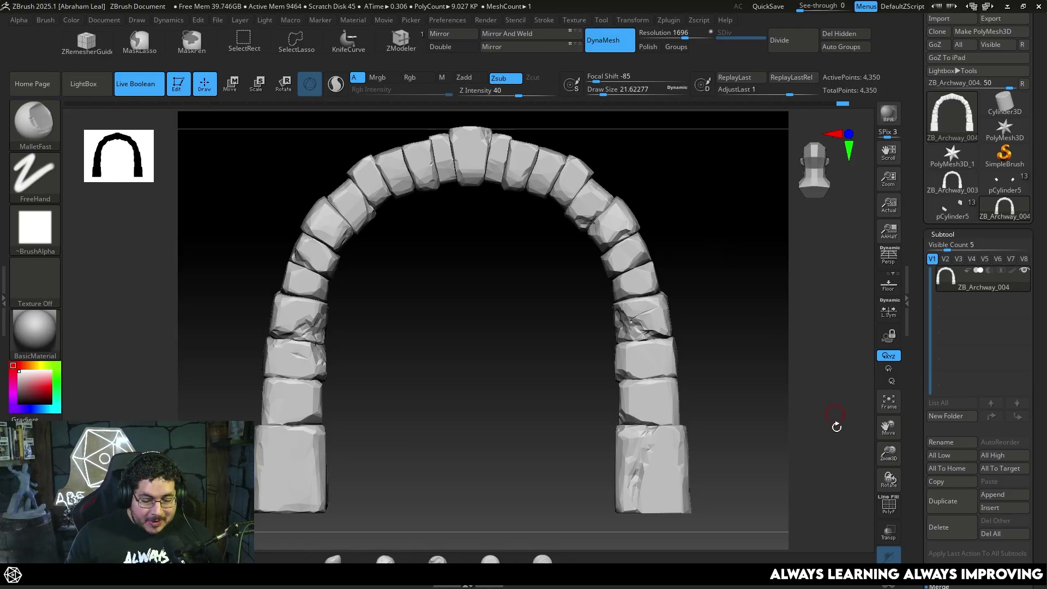
# - Inspect the decimated archway's triangulation with the wireframe overlay from several angles, and check its silhouette without the overlay
pyautogui.click(889, 504)
pyautogui.moveTo(531, 355)
pyautogui.mouseDown()
pyautogui.moveTo(575, 379)
pyautogui.moveTo(670, 374)
pyautogui.moveTo(685, 357)
pyautogui.moveTo(656, 342)
pyautogui.moveTo(545, 386)
pyautogui.moveTo(522, 325)
pyautogui.moveTo(744, 369)
pyautogui.moveTo(724, 338)
pyautogui.moveTo(707, 340)
pyautogui.mouseUp()
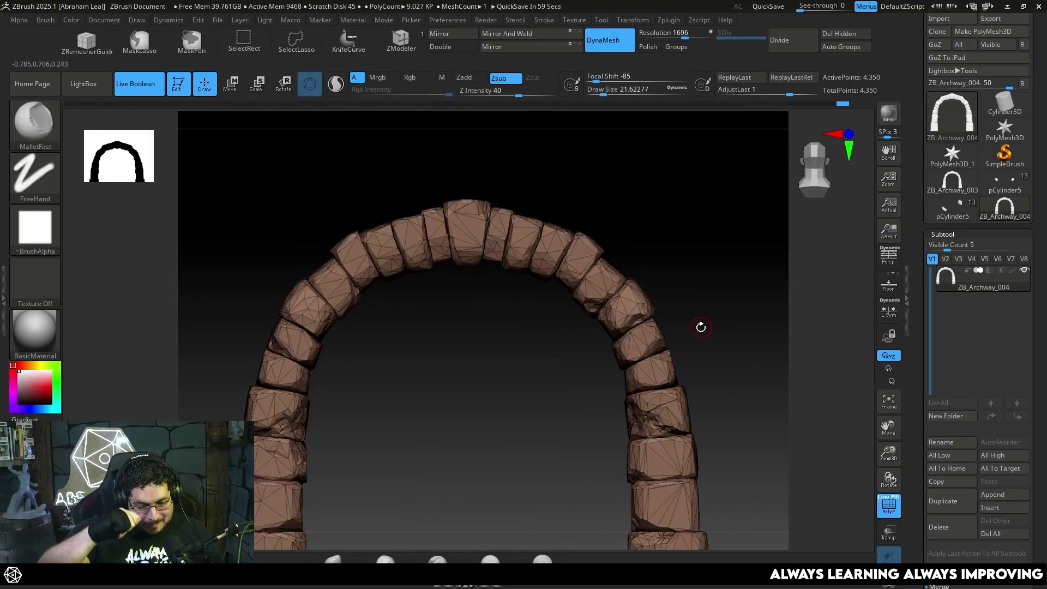
pyautogui.keyDown('alt'); pyautogui.moveTo(530, 410); pyautogui.dragTo(568, 371); pyautogui.keyUp('alt')
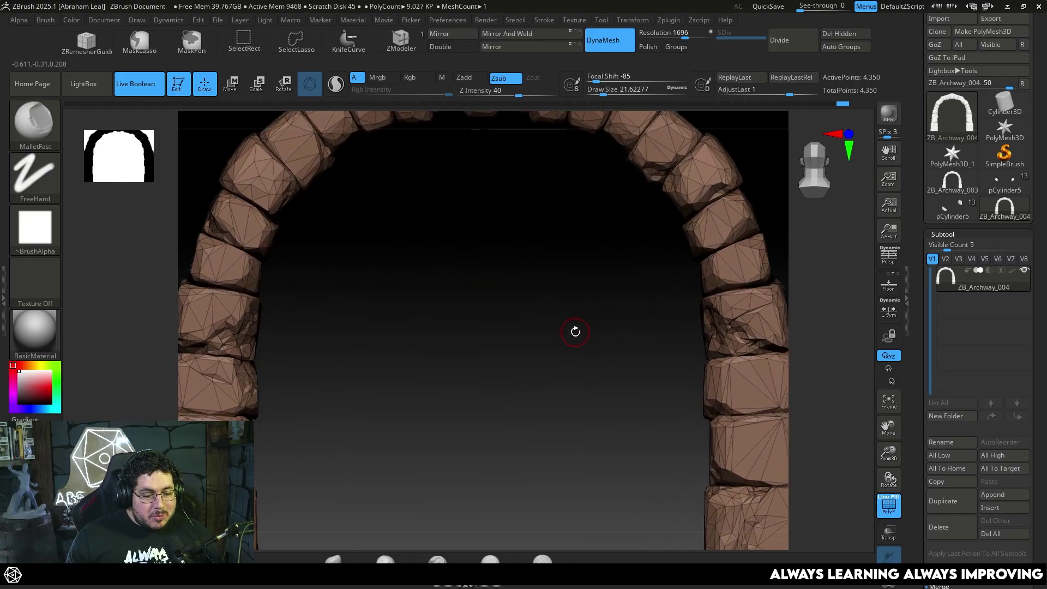
pyautogui.moveTo(568, 332)
pyautogui.mouseDown()
pyautogui.moveTo(533, 332)
pyautogui.moveTo(583, 338)
pyautogui.moveTo(555, 327)
pyautogui.mouseUp()
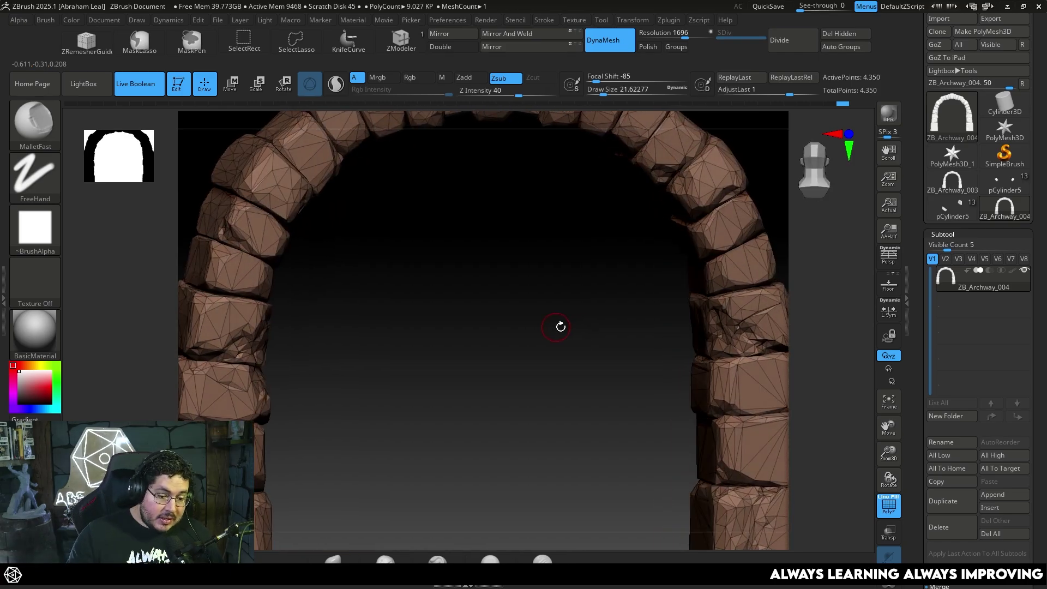
pyautogui.moveTo(607, 290); pyautogui.dragTo(501, 315)
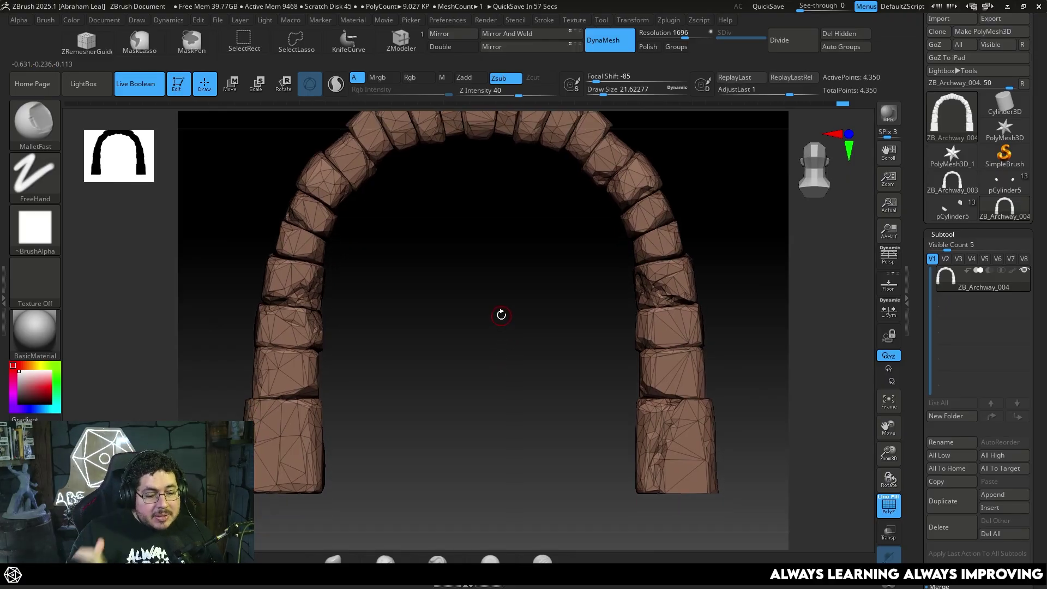
pyautogui.moveTo(514, 358); pyautogui.dragTo(795, 497)
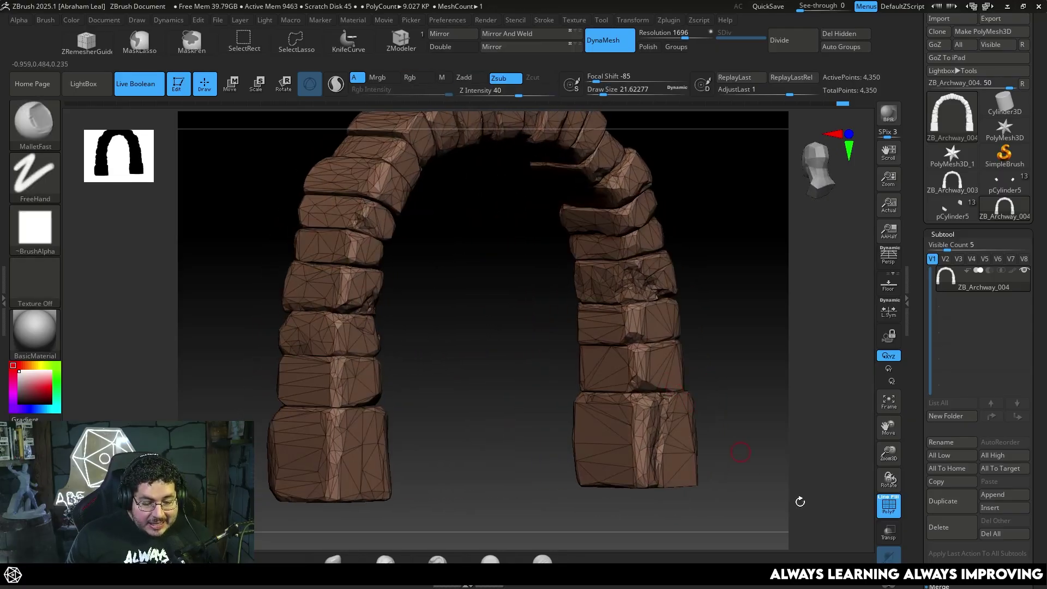
pyautogui.click(889, 506)
pyautogui.keyDown('alt'); pyautogui.moveTo(790, 430); pyautogui.dragTo(633, 362); pyautogui.keyUp('alt')
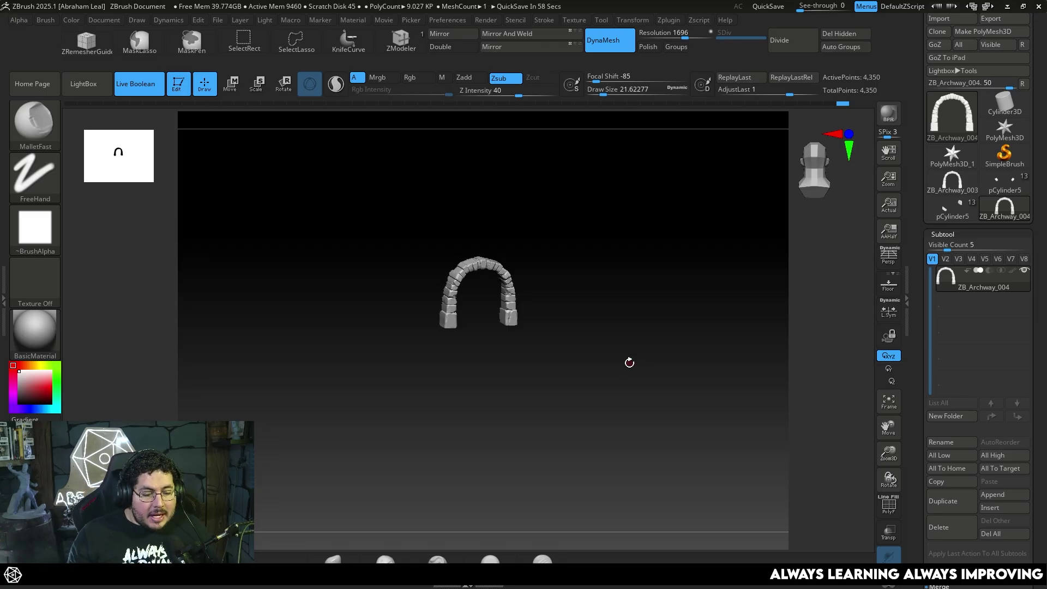
pyautogui.moveTo(627, 362)
pyautogui.mouseDown()
pyautogui.moveTo(655, 406)
pyautogui.moveTo(617, 351)
pyautogui.moveTo(661, 407)
pyautogui.moveTo(617, 347)
pyautogui.moveTo(682, 358)
pyautogui.moveTo(738, 342)
pyautogui.moveTo(708, 308)
pyautogui.moveTo(721, 338)
pyautogui.mouseUp()
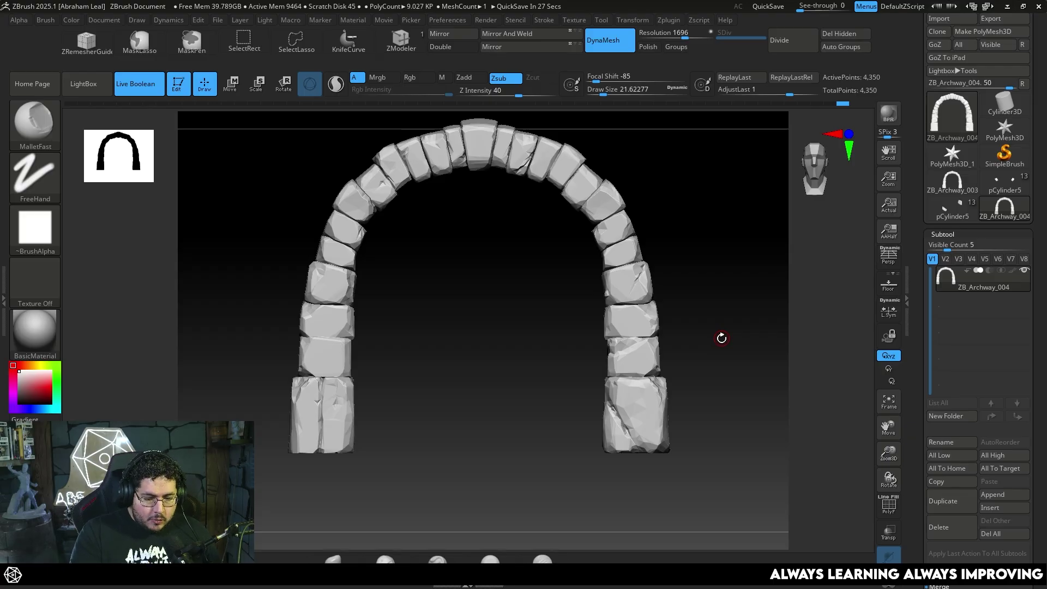
# - Export the decimated archway to the Archway folder as LP_Archway_NOUV.fbx, using binary FBX 2020 with Maya Y Up
pyautogui.scroll(3, 976, 163)
pyautogui.click(1004, 89)
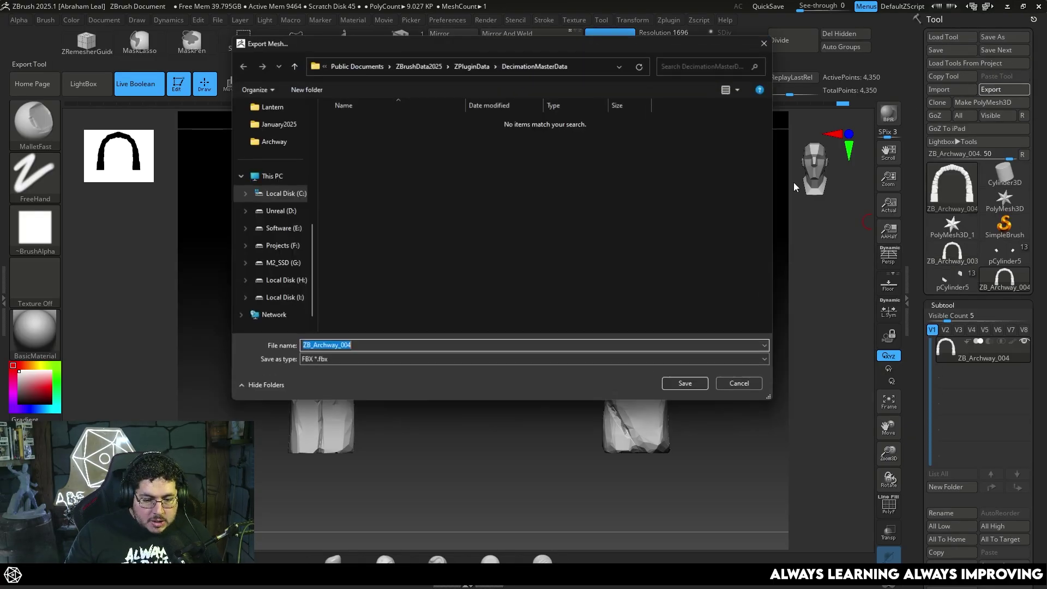
pyautogui.click(273, 141)
pyautogui.click(361, 121)
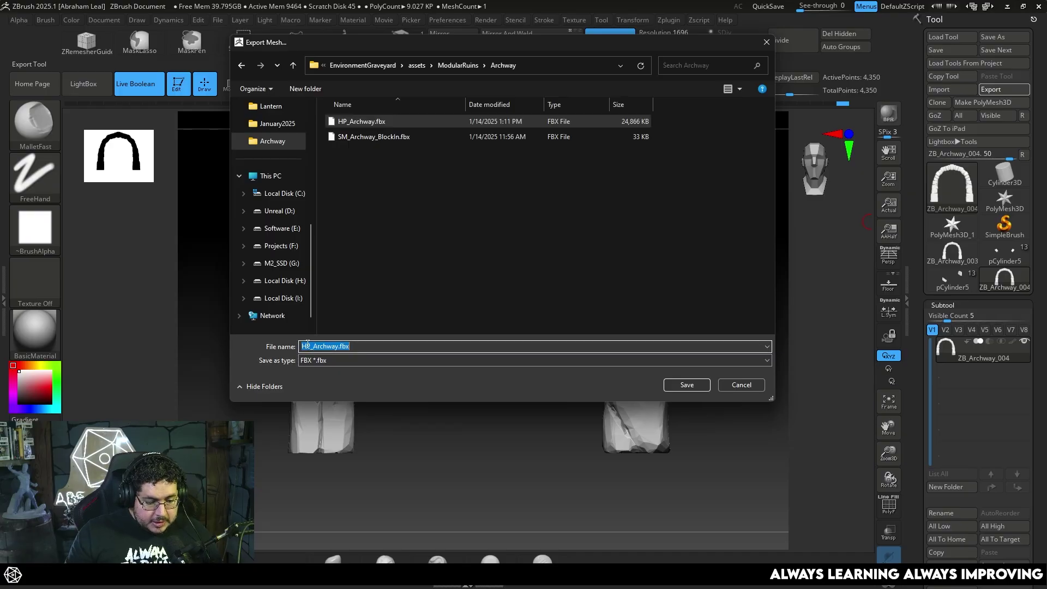
pyautogui.click(307, 346)
pyautogui.press('BackSpace')
pyautogui.write('L')
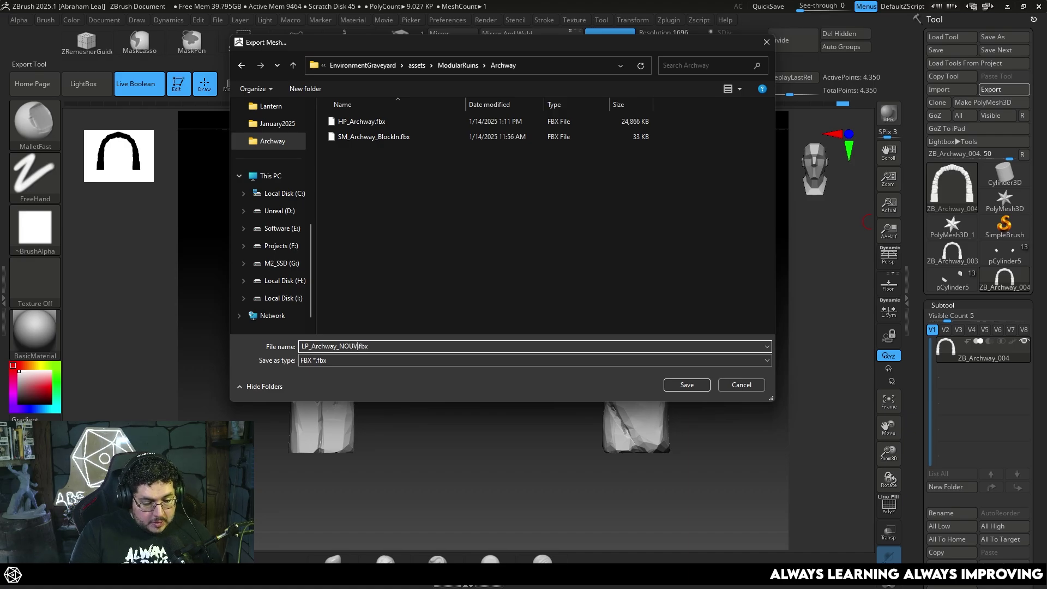
pyautogui.press('Return')
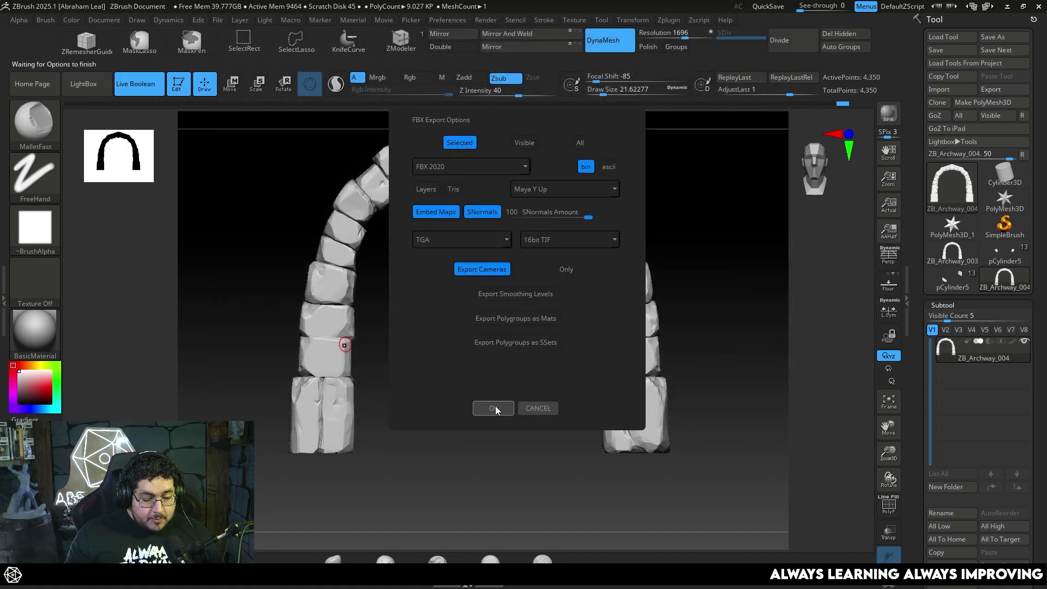
pyautogui.click(494, 408)
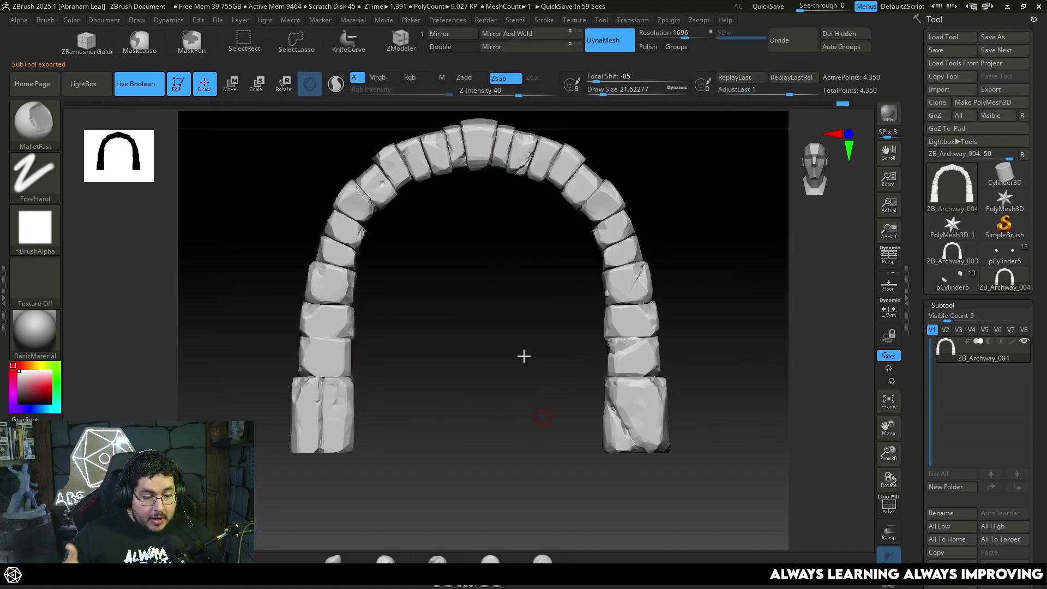
# - Switch to Maya and delete the reference image plane and the block-in arch from the scene
pyautogui.press('super')
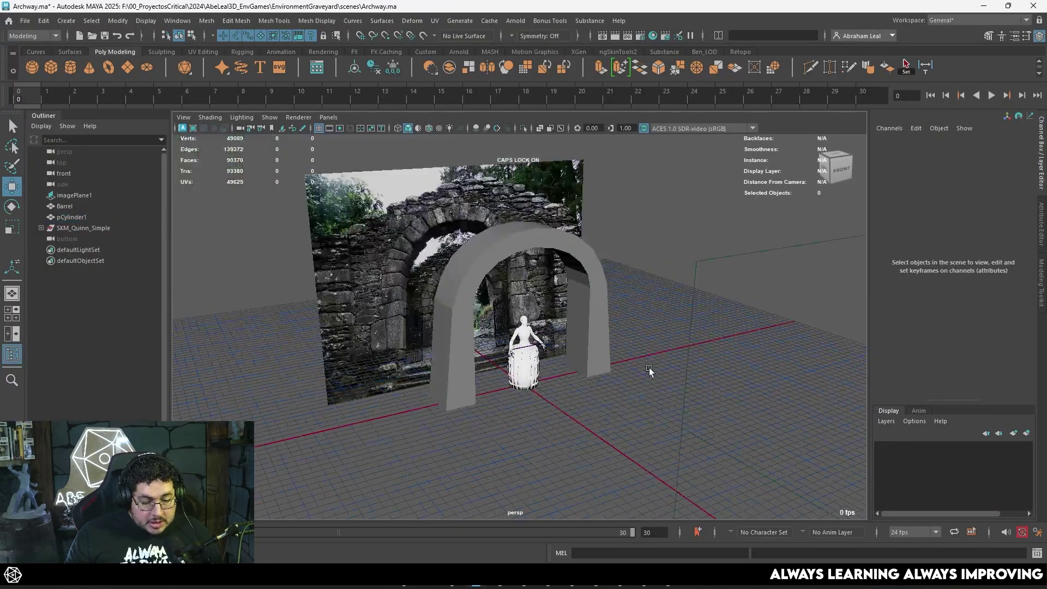
pyautogui.click(434, 276)
pyautogui.press('Delete')
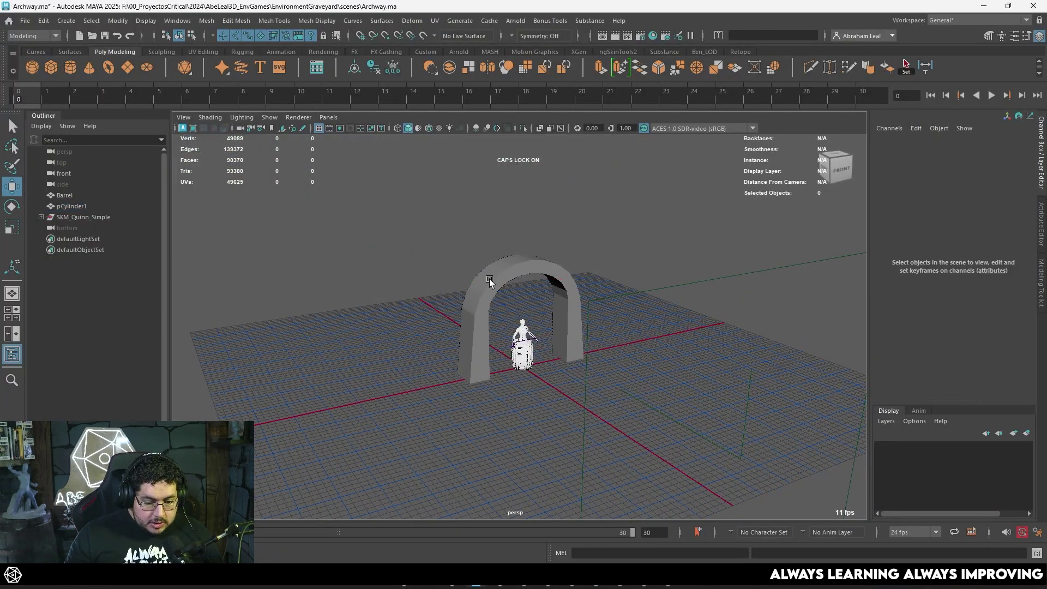
pyautogui.click(489, 279)
pyautogui.press('Delete')
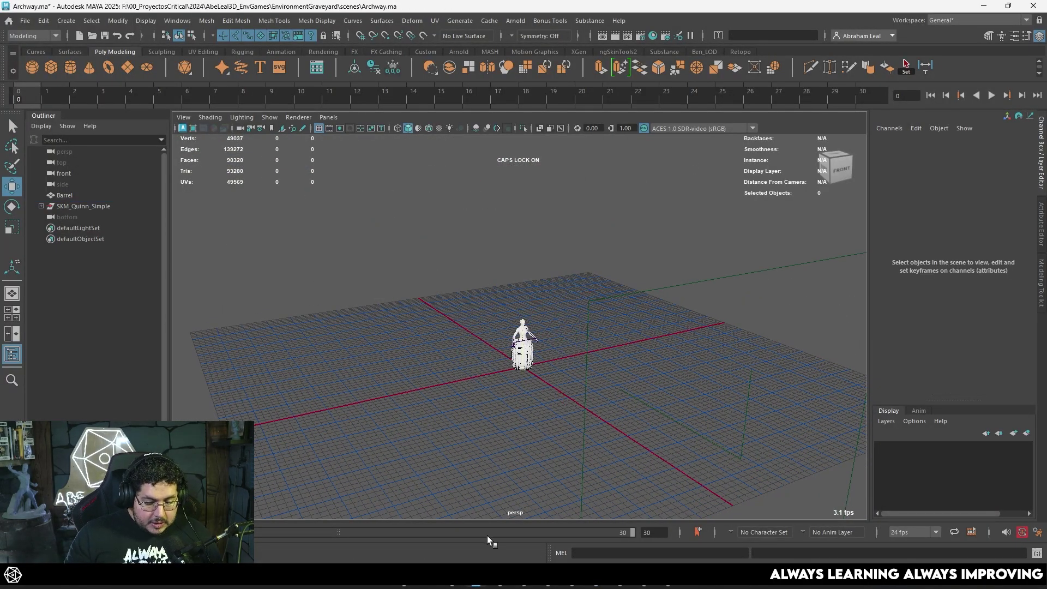
# - Import the exported low-poly archway FBX from its folder into the Maya scene and frame it from the front
pyautogui.click(404, 579)
pyautogui.click(437, 516)
pyautogui.moveTo(1046, 523); pyautogui.dragTo(631, 320)
pyautogui.scroll(6, 545, 360)
pyautogui.scroll(4, 645, 358)
pyautogui.scroll(-2, 631, 320)
pyautogui.keyDown('alt'); pyautogui.moveTo(631, 320); pyautogui.dragTo(566, 339, button='middle'); pyautogui.keyUp('alt')
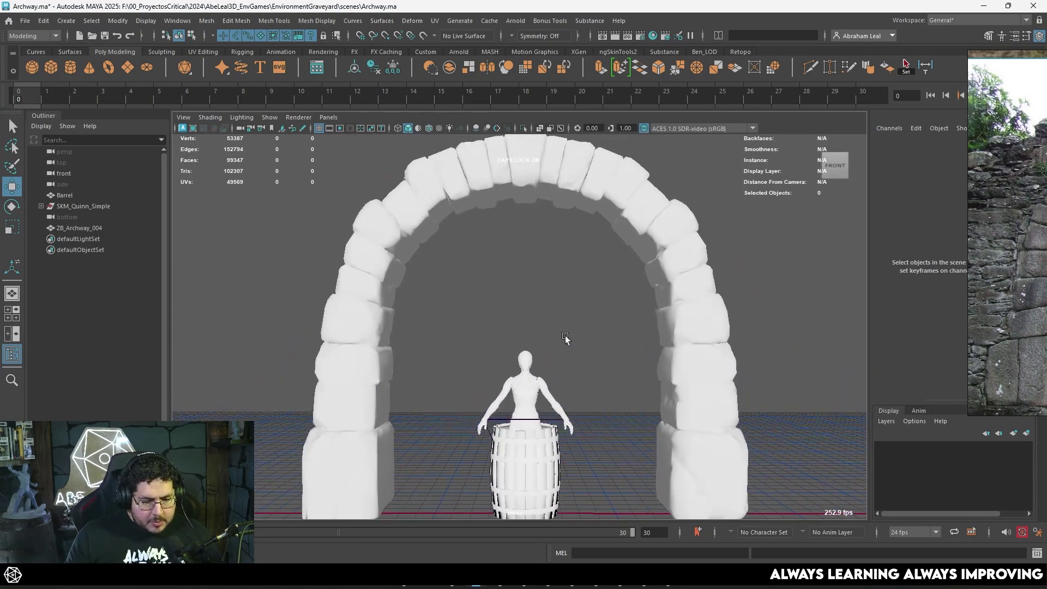
# - Examine the imported archway's shape and triangulated mesh beside the mannequin and barrel, trying lit and shaded display
pyautogui.keyDown('alt'); pyautogui.moveTo(566, 339); pyautogui.dragTo(604, 305); pyautogui.keyUp('alt')
pyautogui.scroll(-3, 610, 352)
pyautogui.press('7')
pyautogui.click(527, 221)
pyautogui.keyDown('alt'); pyautogui.moveTo(538, 306); pyautogui.dragTo(480, 270); pyautogui.keyUp('alt')
pyautogui.scroll(3, 492, 294)
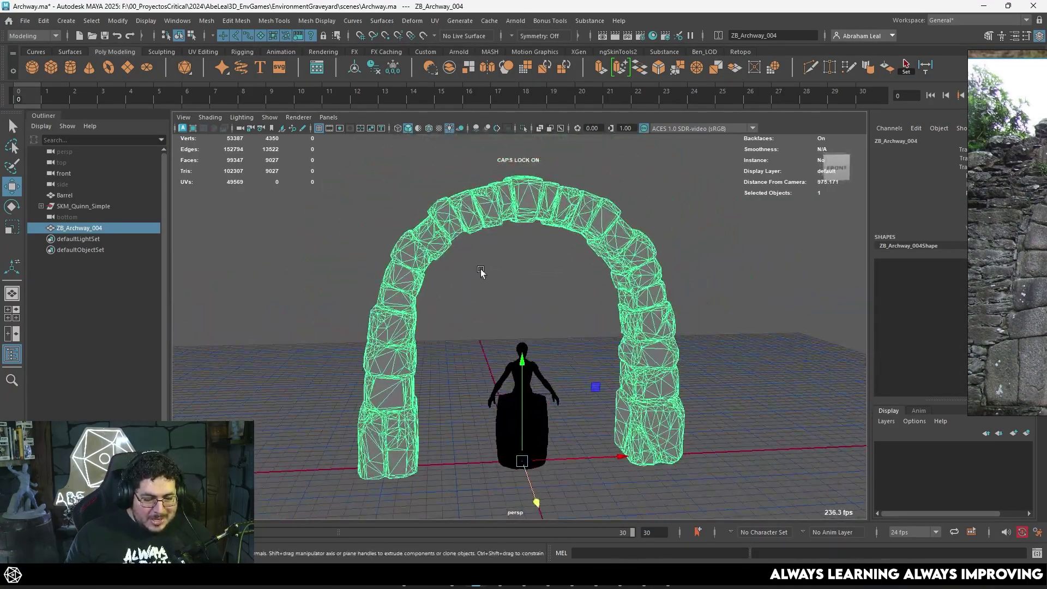
pyautogui.press('5')
pyautogui.click(523, 300)
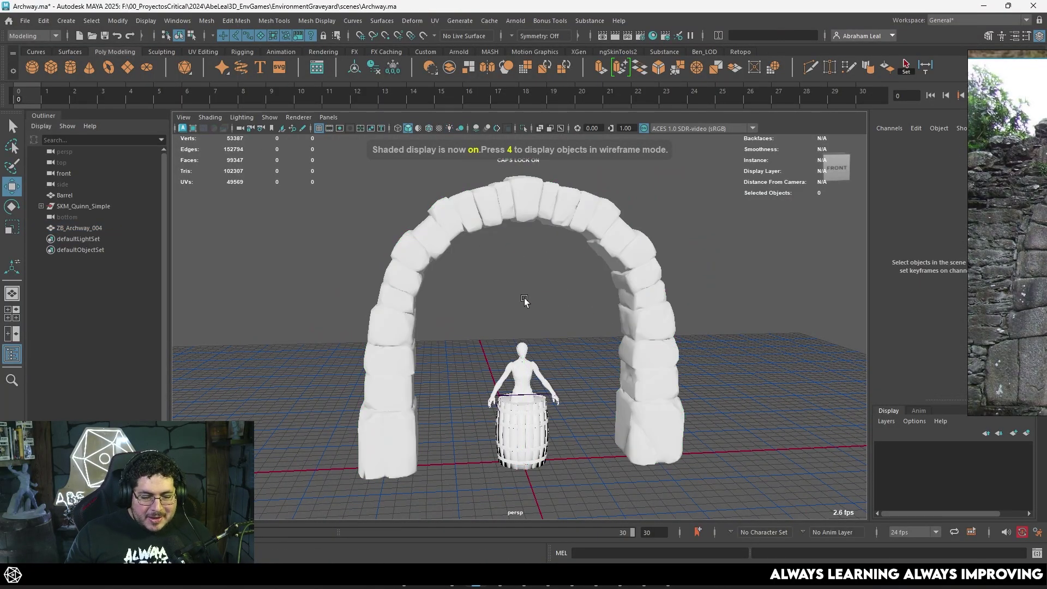
pyautogui.keyDown('alt'); pyautogui.moveTo(523, 299); pyautogui.dragTo(493, 311); pyautogui.keyUp('alt')
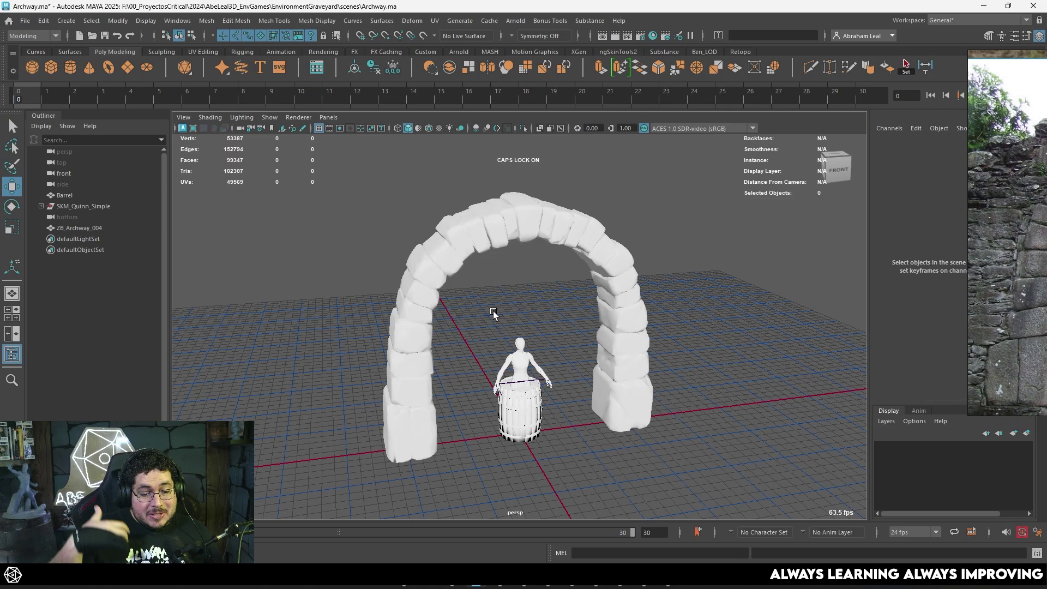
# - Assign a new Lambert material to the archway and darken its color to dark gray
pyautogui.keyDown('alt'); pyautogui.moveTo(493, 311); pyautogui.dragTo(490, 260); pyautogui.keyUp('alt')
pyautogui.click(437, 297)
pyautogui.moveTo(491, 260); pyautogui.dragTo(493, 529, button='right')
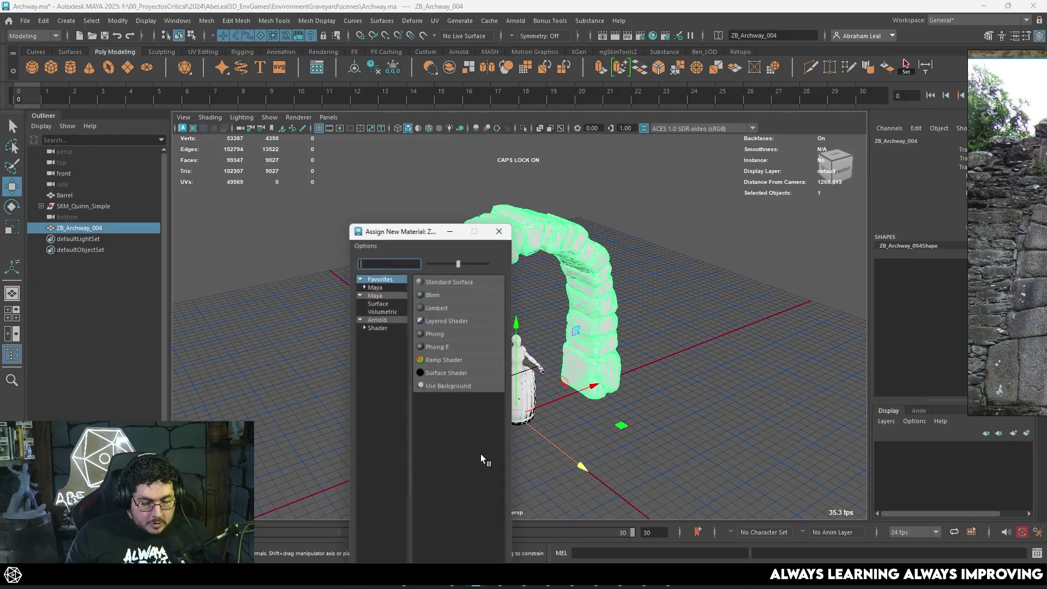
pyautogui.click(438, 307)
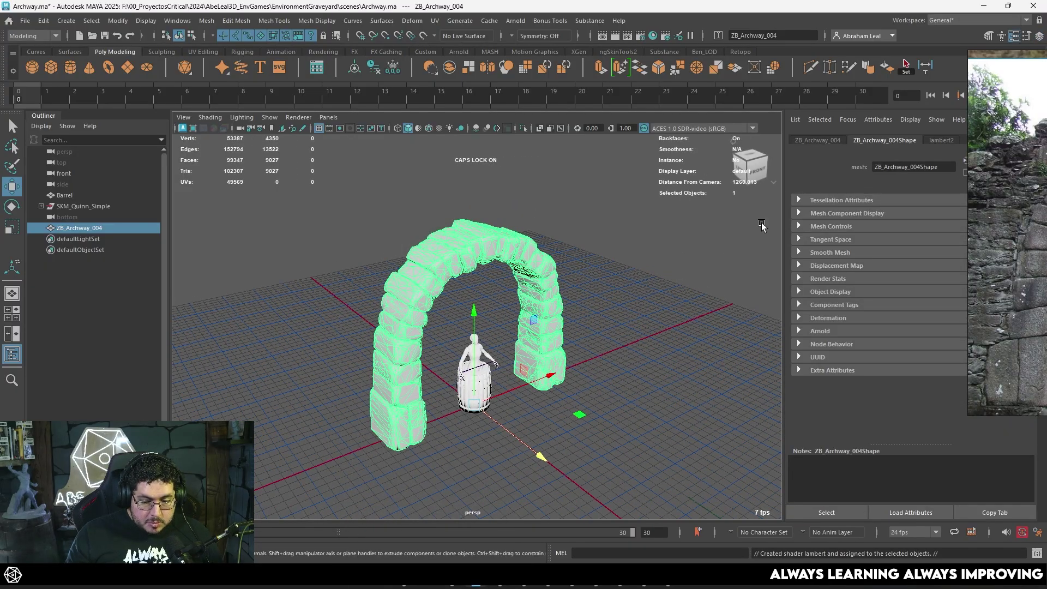
pyautogui.click(942, 141)
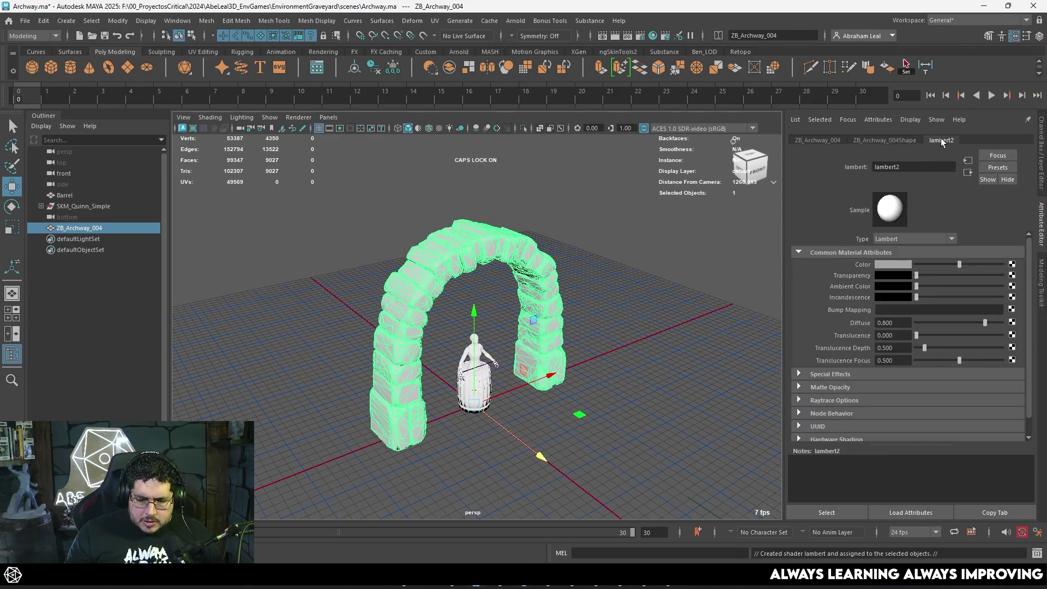
pyautogui.click(498, 207)
pyautogui.scroll(5, 498, 207)
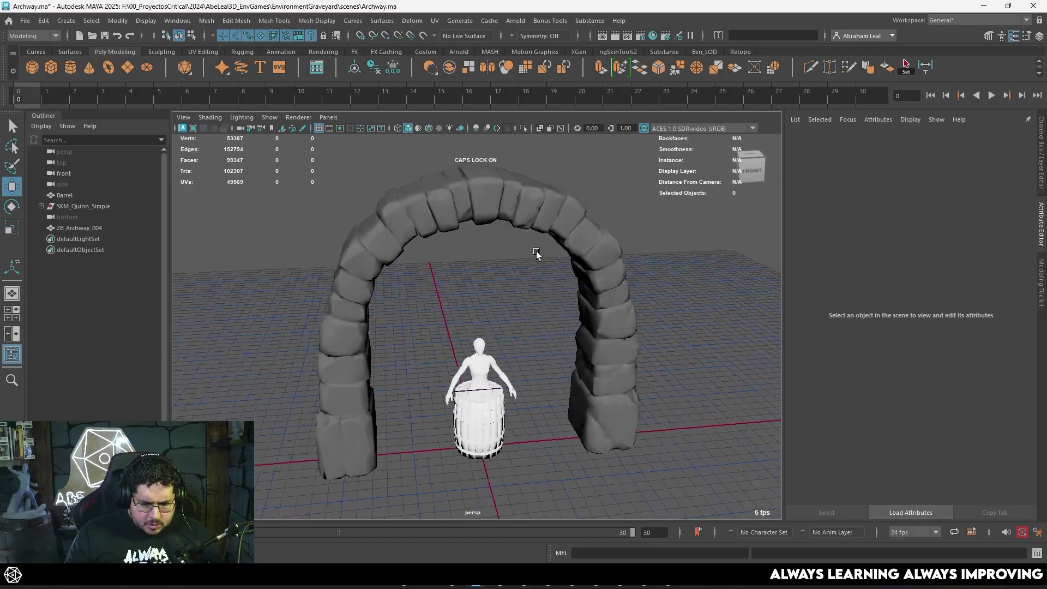
# - Select the archway and delete its UVs
pyautogui.click(498, 207)
pyautogui.keyDown('alt'); pyautogui.moveTo(497, 207); pyautogui.dragTo(428, 308); pyautogui.keyUp('alt')
pyautogui.click(428, 308)
pyautogui.click(405, 218)
pyautogui.scroll(-3, 406, 240)
pyautogui.keyDown('alt'); pyautogui.moveTo(422, 276); pyautogui.dragTo(425, 235, button='middle'); pyautogui.keyUp('alt')
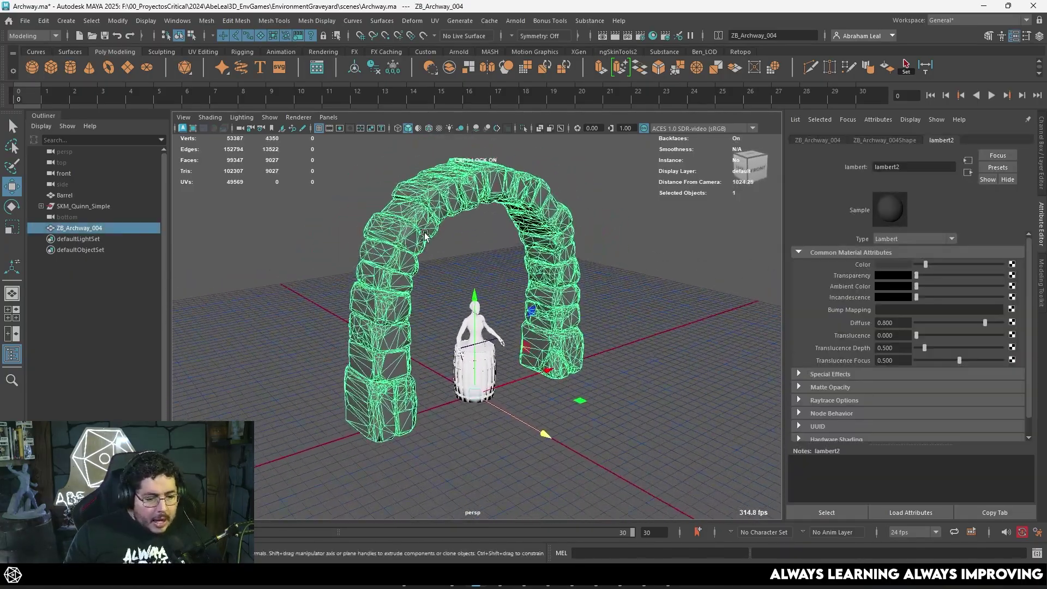
pyautogui.click(435, 21)
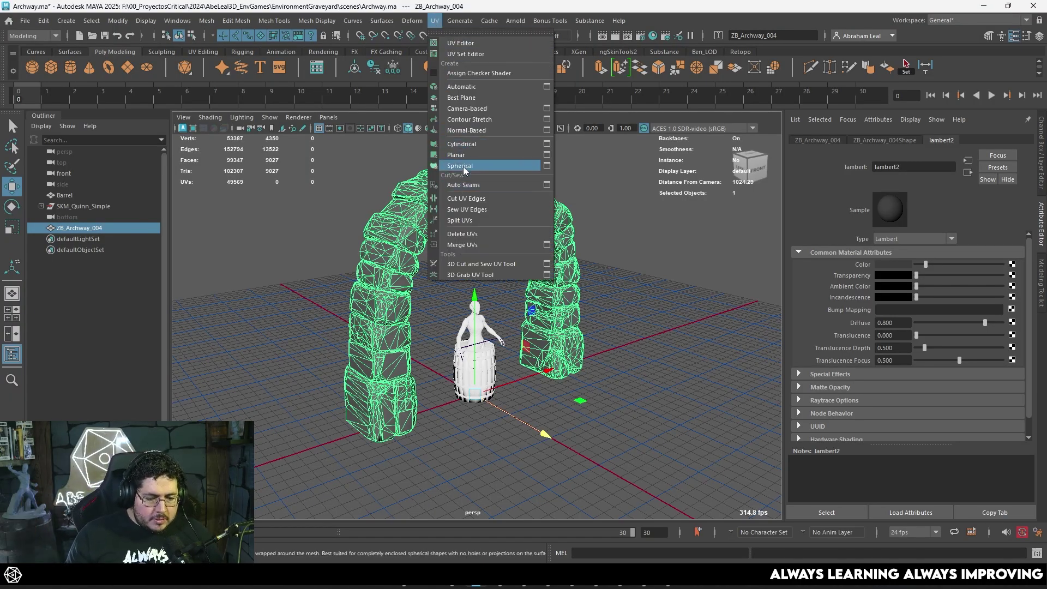
pyautogui.click(466, 234)
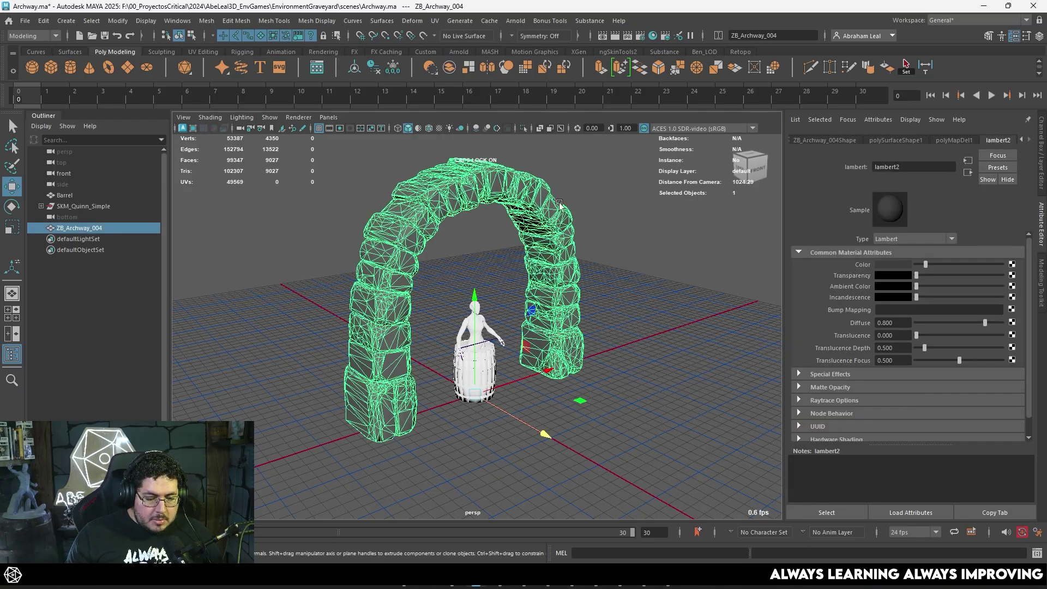
# - Create camera-based UVs for the archway from a raised three-quarter view and open them in the UV Editor
pyautogui.keyDown('alt'); pyautogui.moveTo(559, 202); pyautogui.dragTo(537, 229); pyautogui.keyUp('alt')
pyautogui.click(435, 21)
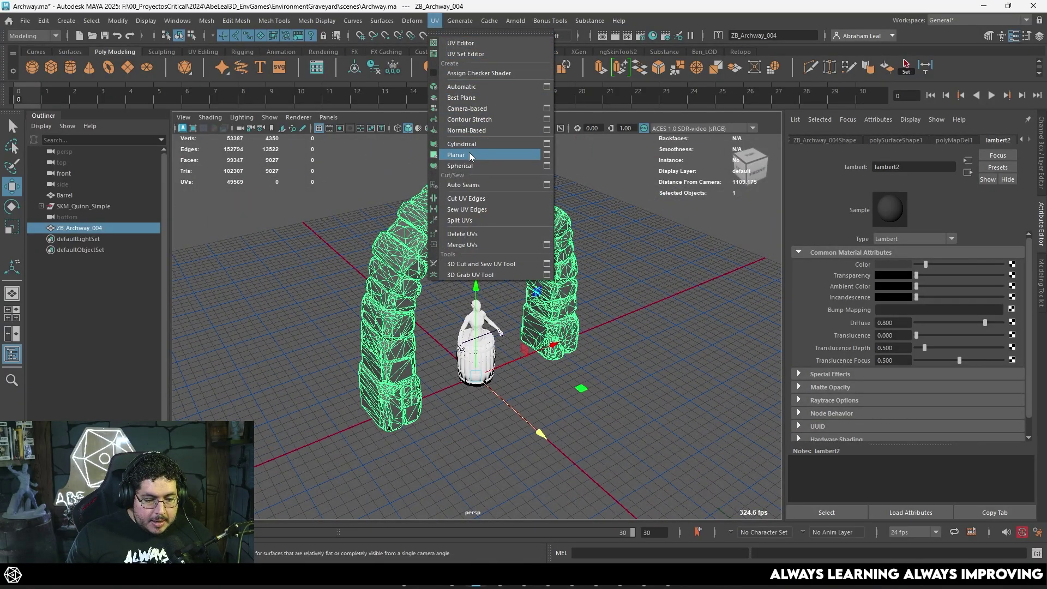
pyautogui.click(466, 109)
pyautogui.rightClick(452, 197)
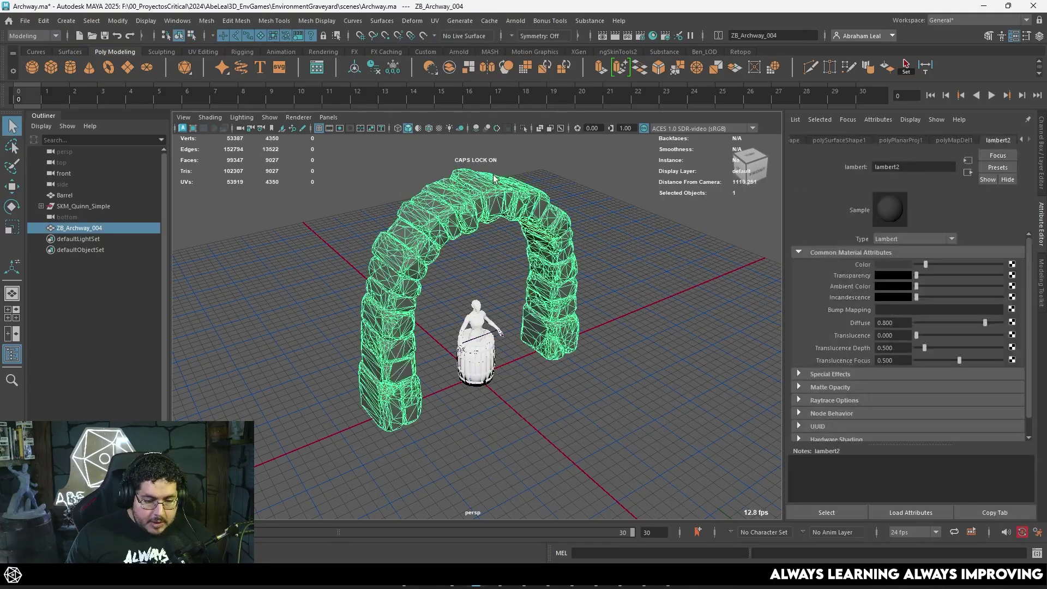
pyautogui.click(435, 21)
pyautogui.click(450, 34)
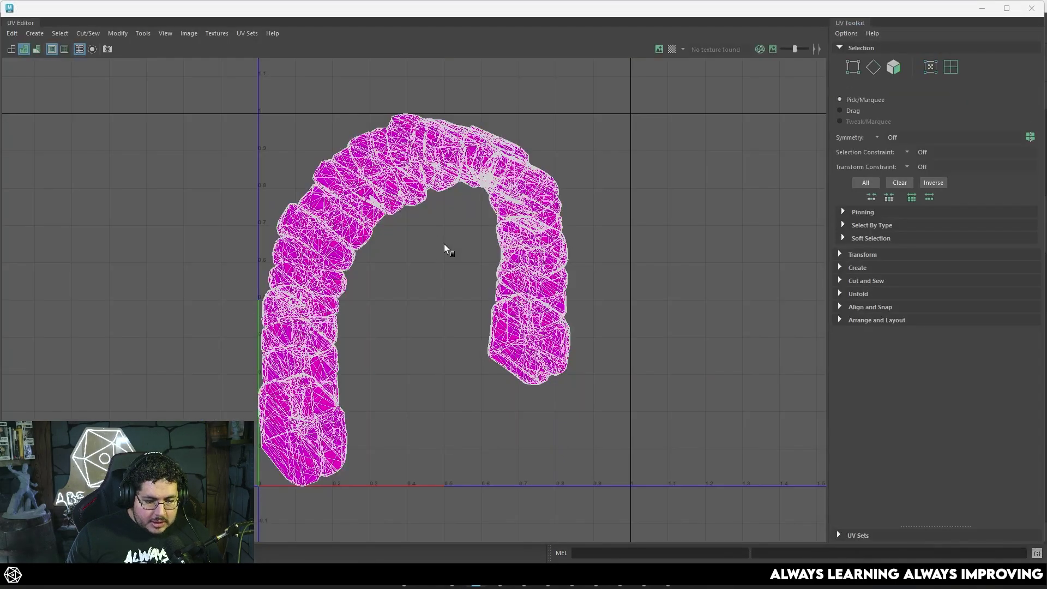
# - Select the archway's faces on one half of its thickness from a side view in wireframe display
pyautogui.click(980, 9)
pyautogui.press('4')
pyautogui.keyDown('alt'); pyautogui.moveTo(542, 185); pyautogui.dragTo(525, 207); pyautogui.keyUp('alt')
pyautogui.click(485, 228)
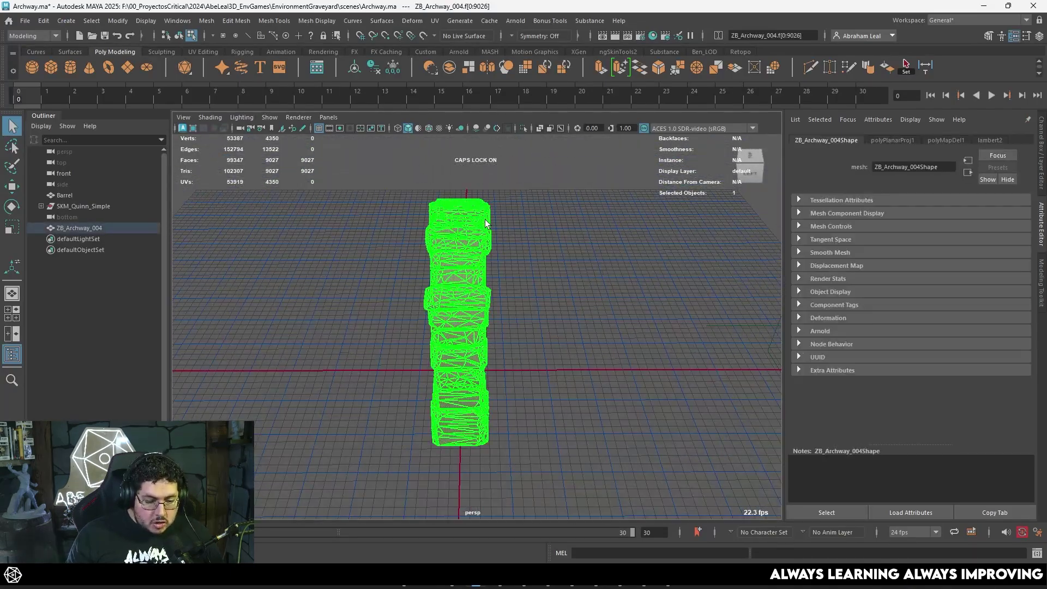
pyautogui.moveTo(480, 218); pyautogui.dragTo(526, 212, button='right')
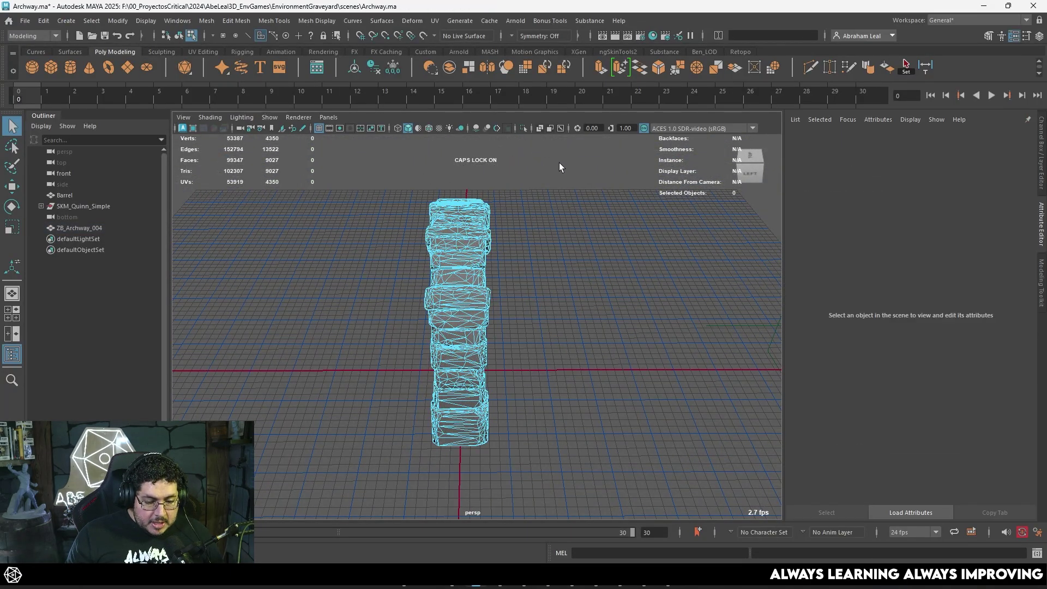
pyautogui.moveTo(560, 162); pyautogui.dragTo(535, 367)
pyautogui.scroll(5, 509, 357)
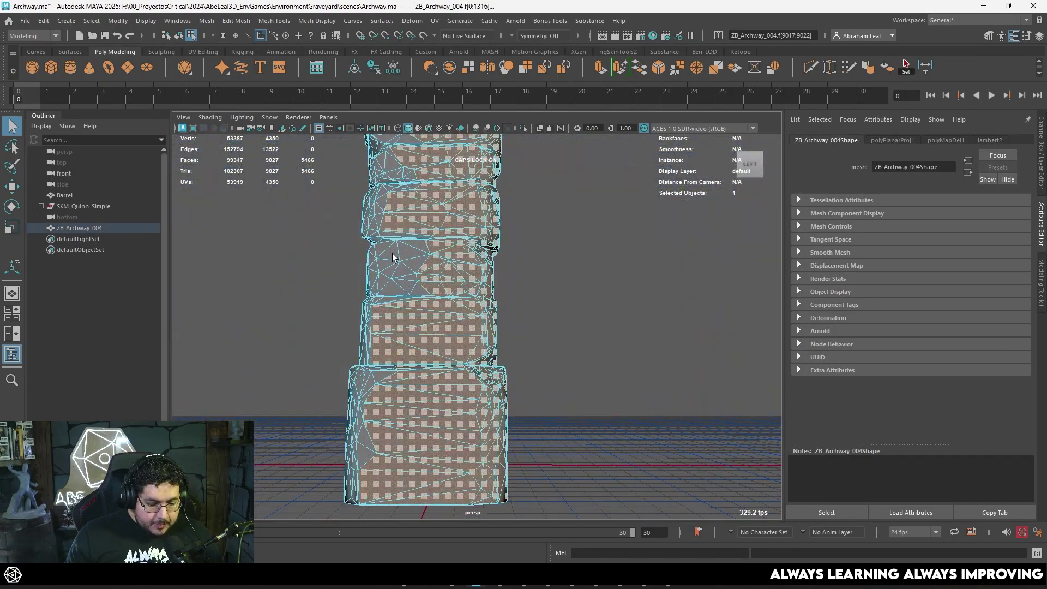
# - Project camera-based UVs onto the selected faces from a raised three-quarter view and return to the whole archway object
pyautogui.keyDown('alt'); pyautogui.moveTo(397, 415); pyautogui.dragTo(502, 256); pyautogui.keyUp('alt')
pyautogui.click(434, 20)
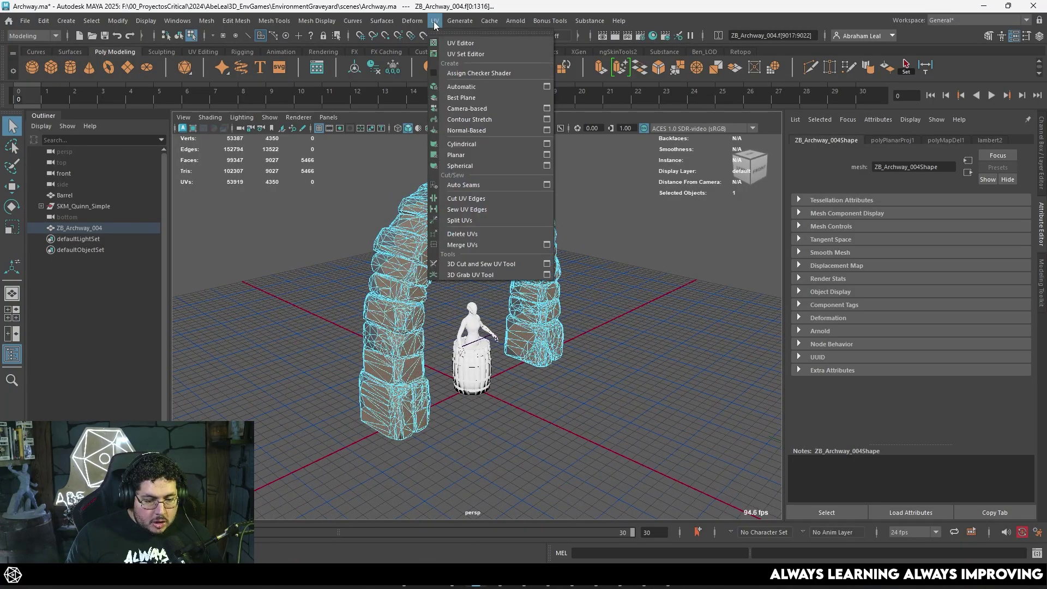
pyautogui.click(463, 109)
pyautogui.press('F8')
pyautogui.click(364, 284)
pyautogui.click(426, 240)
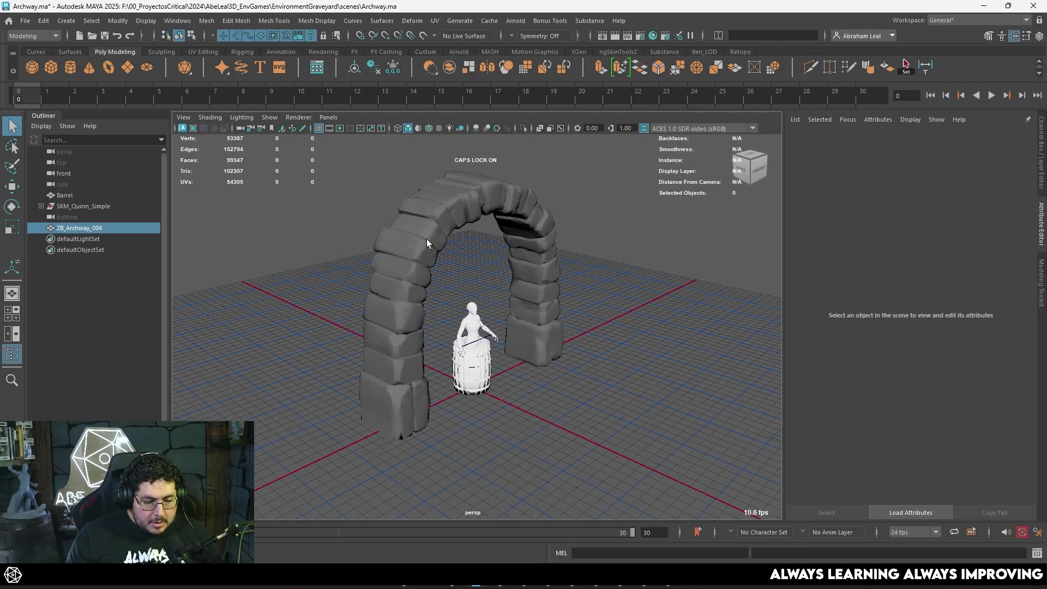
# - Move the archway's two overlapping UV shells apart in the UV Editor so they lie side by side
pyautogui.click(905, 64)
pyautogui.moveTo(397, 327); pyautogui.dragTo(355, 314, button='right')
pyautogui.click(351, 291)
pyautogui.moveTo(397, 299); pyautogui.dragTo(615, 299)
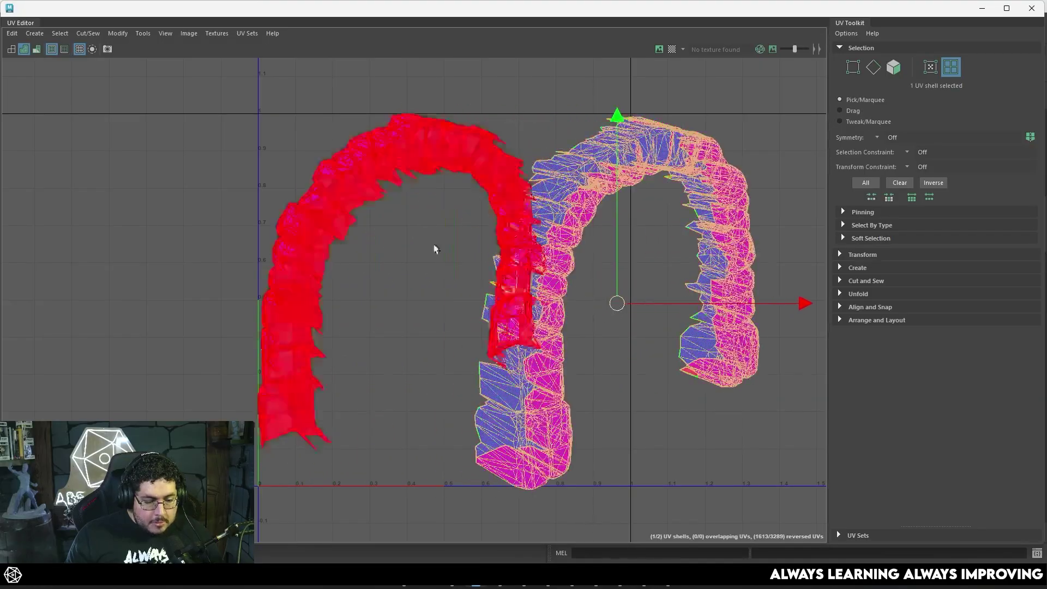
pyautogui.click(432, 246)
pyautogui.moveTo(402, 283); pyautogui.dragTo(326, 268)
pyautogui.click(355, 326)
pyautogui.scroll(-3, 370, 325)
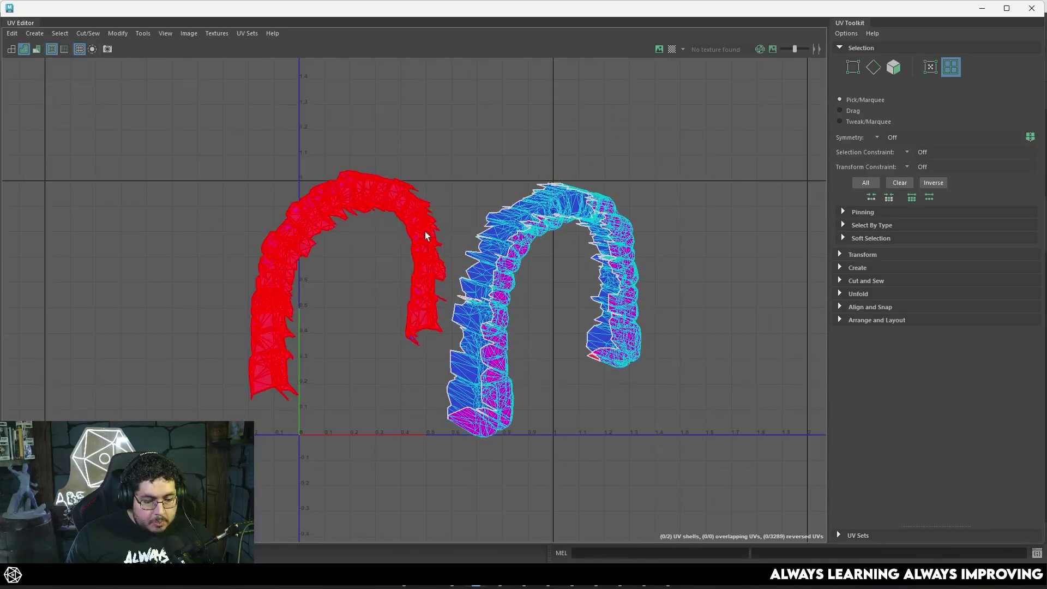
# - Select both archway UV shells and unfold them
pyautogui.moveTo(545, 186); pyautogui.dragTo(352, 339)
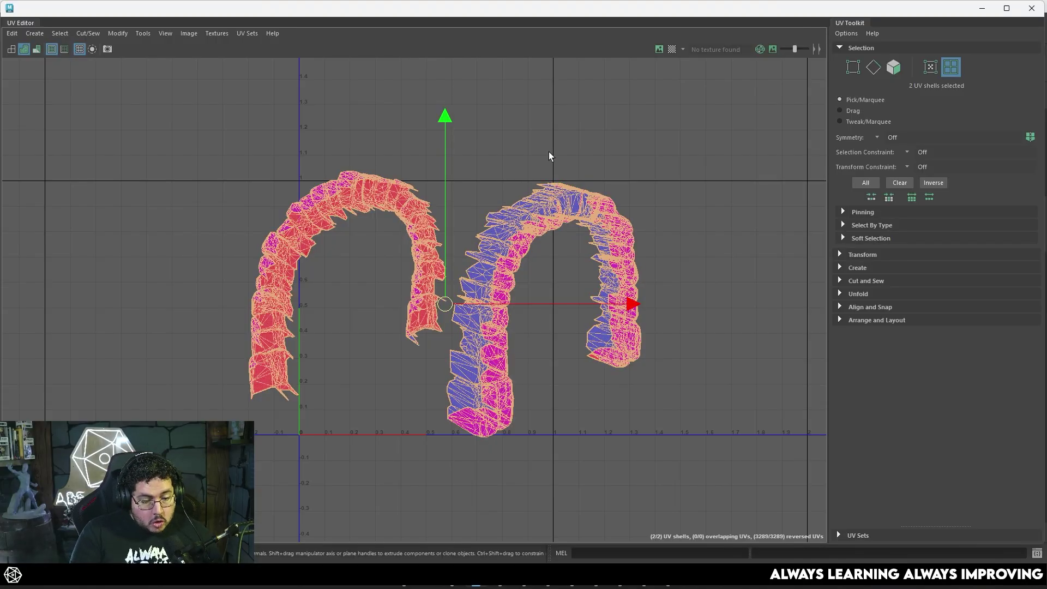
pyautogui.hotkey('ctrl', 'u')
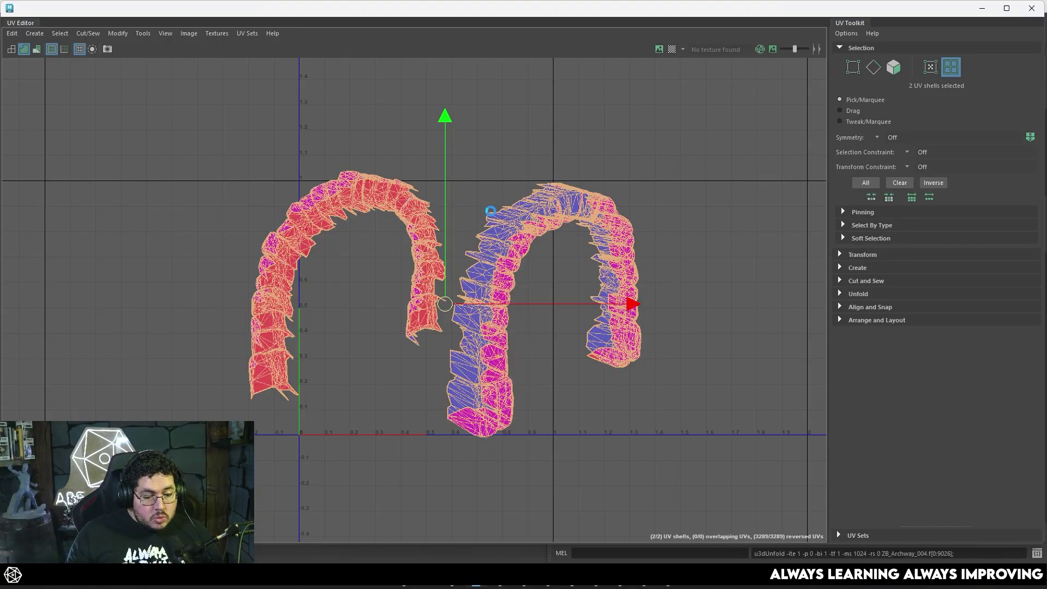
pyautogui.scroll(4, 397, 273)
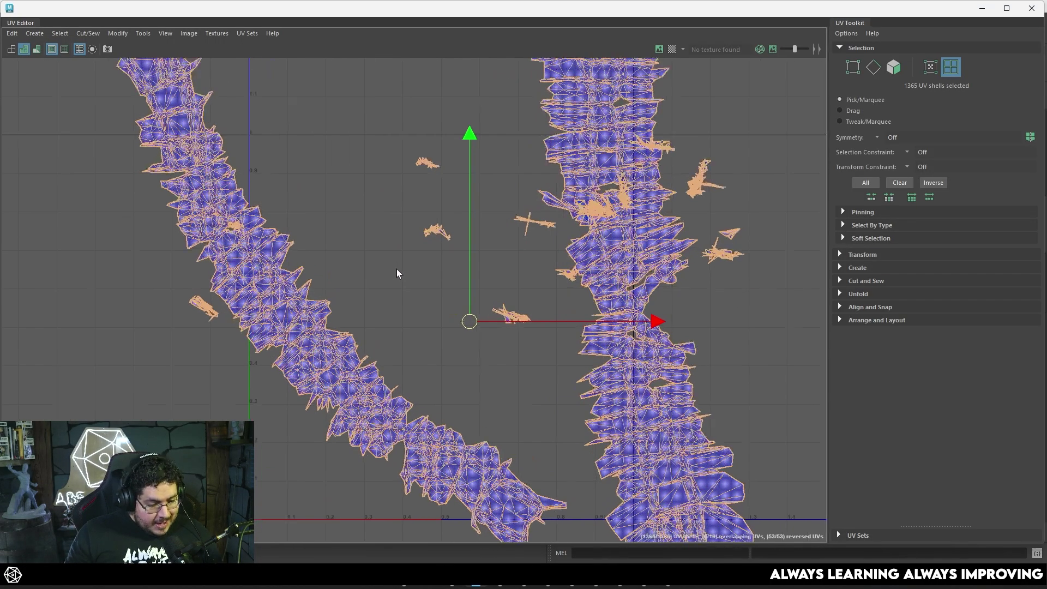
# - Examine the small stray UV shells scattered around the two large unfolded shells
pyautogui.click(429, 234)
pyautogui.scroll(1, 429, 234)
pyautogui.moveTo(472, 193); pyautogui.dragTo(398, 285)
pyautogui.press('f')
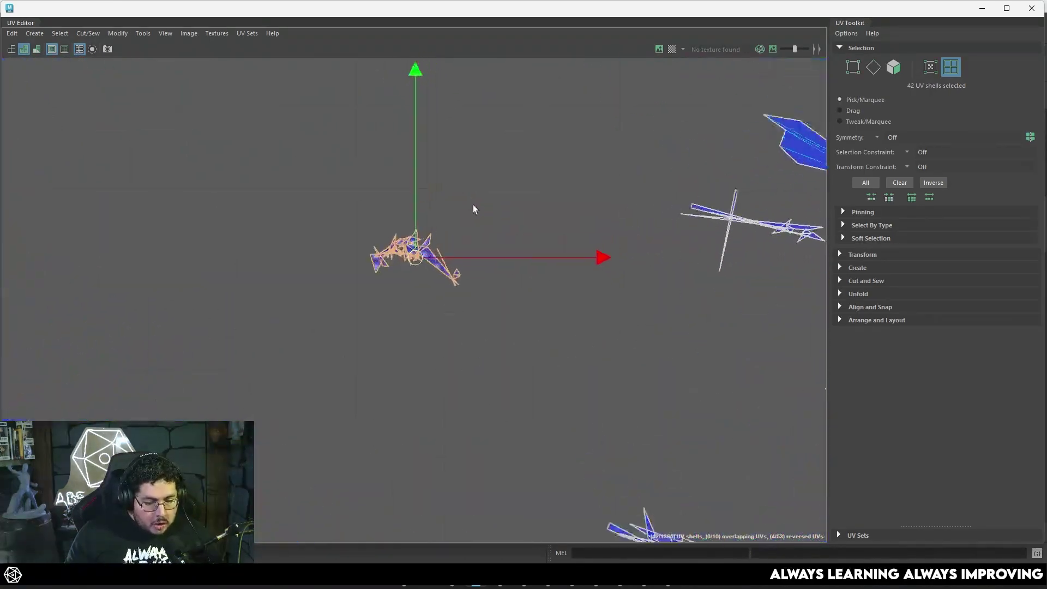
pyautogui.click(473, 234)
pyautogui.scroll(-1, 480, 242)
pyautogui.keyDown('alt'); pyautogui.moveTo(507, 263); pyautogui.dragTo(180, 277, button='middle'); pyautogui.keyUp('alt')
pyautogui.keyDown('alt'); pyautogui.moveTo(465, 263); pyautogui.dragTo(244, 333, button='middle'); pyautogui.keyUp('alt')
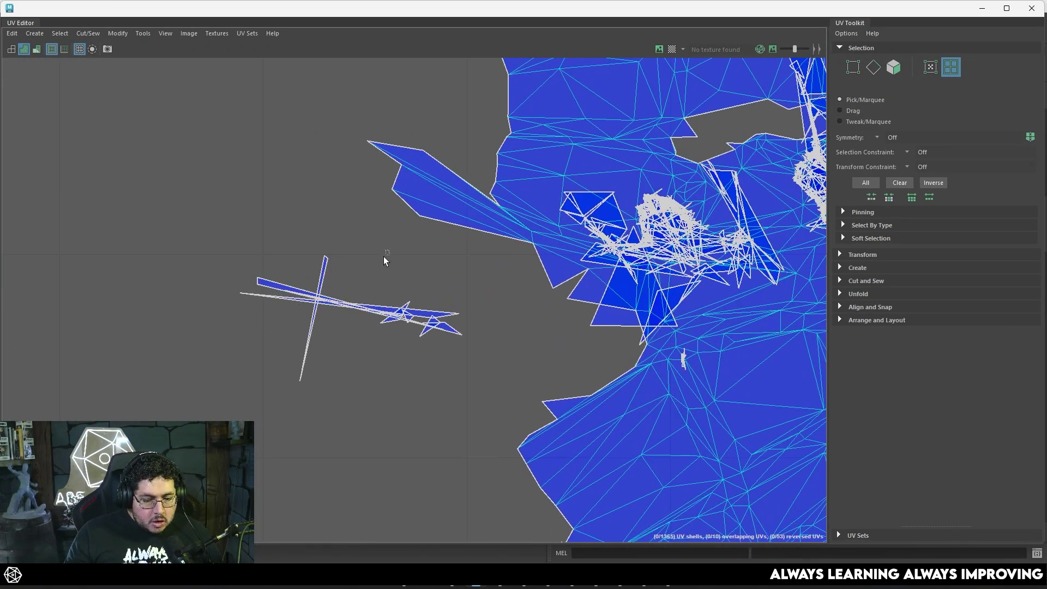
pyautogui.moveTo(384, 257); pyautogui.dragTo(327, 361)
pyautogui.scroll(-3, 327, 361)
pyautogui.scroll(-2, 326, 361)
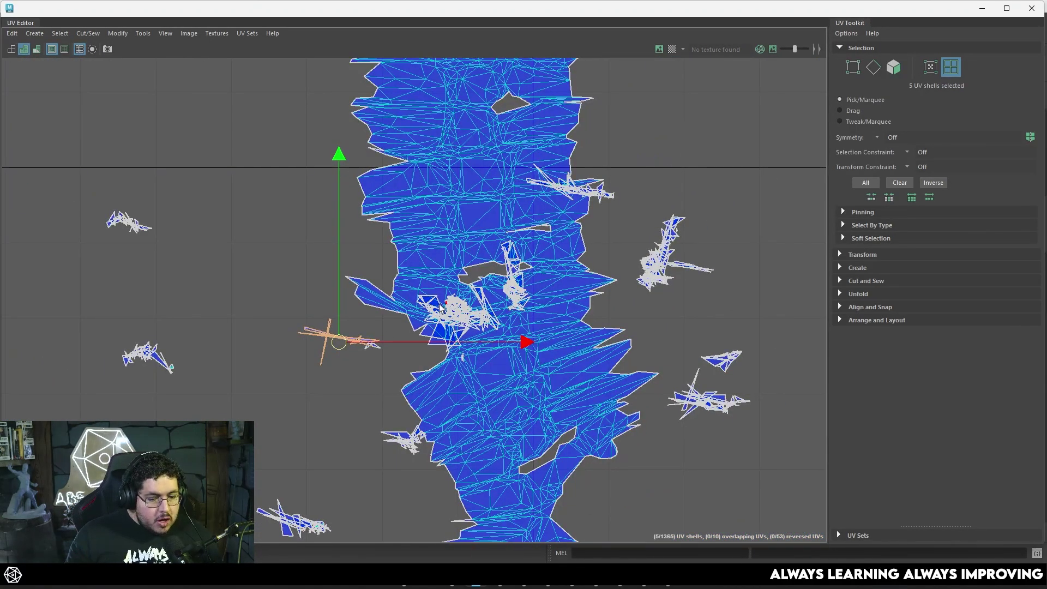
pyautogui.scroll(-3, 440, 308)
pyautogui.keyDown('alt'); pyautogui.moveTo(335, 299); pyautogui.dragTo(496, 269, button='middle'); pyautogui.keyUp('alt')
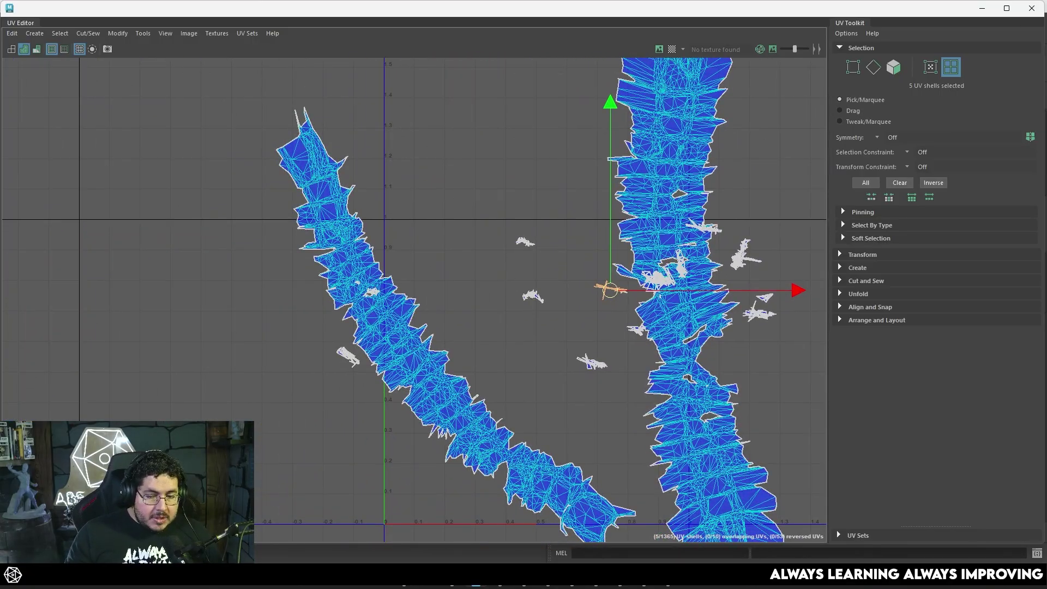
# - Inspect the archway crevice in the 3D view where the selected stray shell's faces are located
pyautogui.click(983, 11)
pyautogui.scroll(4, 537, 232)
pyautogui.keyDown('alt'); pyautogui.moveTo(551, 220); pyautogui.dragTo(376, 353, button='middle'); pyautogui.keyUp('alt')
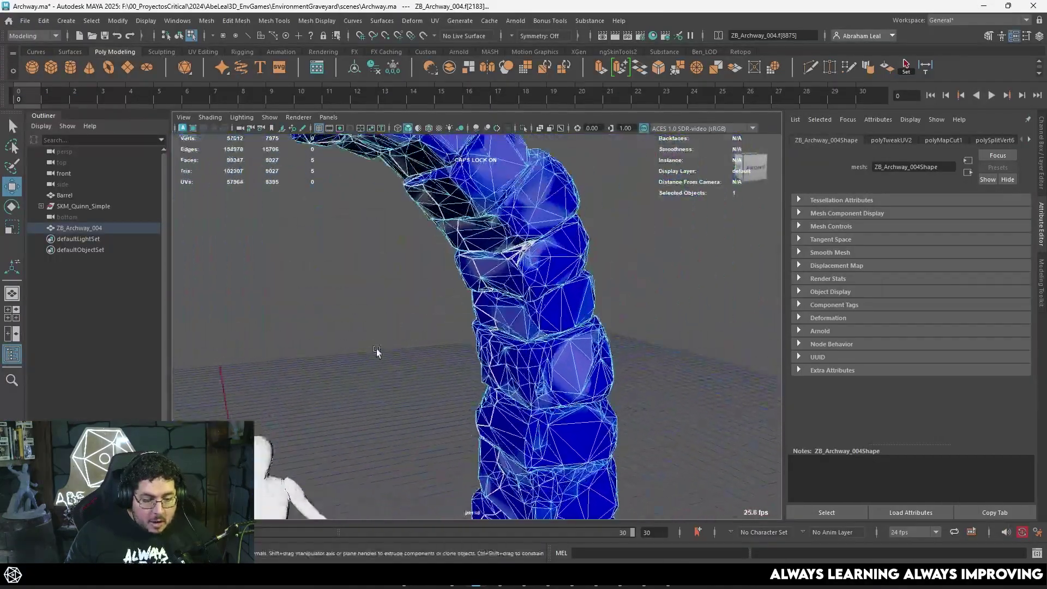
pyautogui.keyDown('alt'); pyautogui.moveTo(377, 352); pyautogui.dragTo(504, 251); pyautogui.keyUp('alt')
pyautogui.scroll(6, 504, 251)
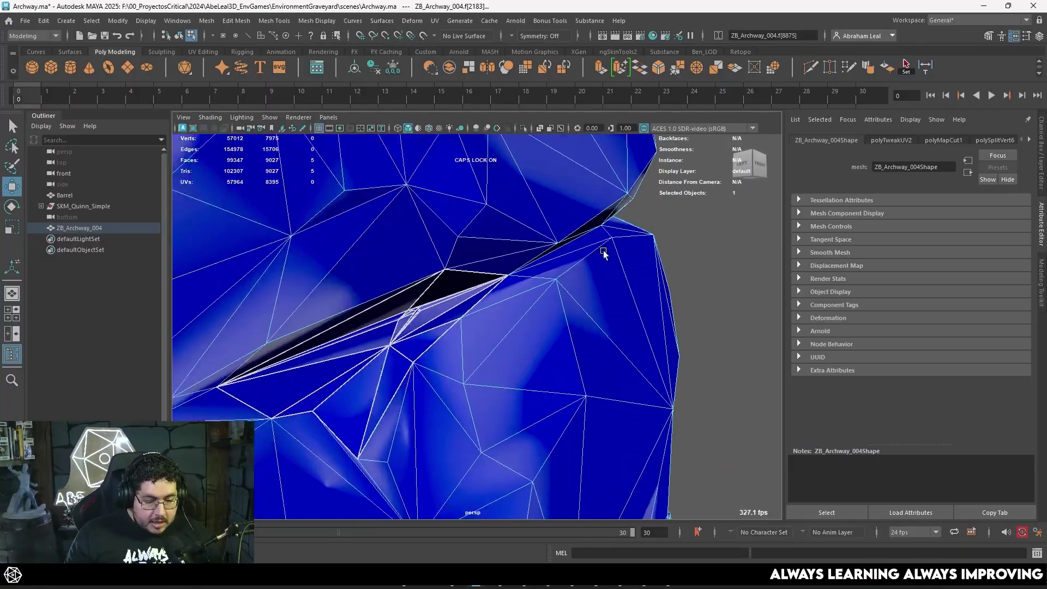
pyautogui.keyDown('alt'); pyautogui.moveTo(553, 287); pyautogui.dragTo(638, 211); pyautogui.keyUp('alt')
# - Return to object selection and unlock the archway mesh's normals
pyautogui.moveTo(544, 295); pyautogui.dragTo(632, 256, button='right')
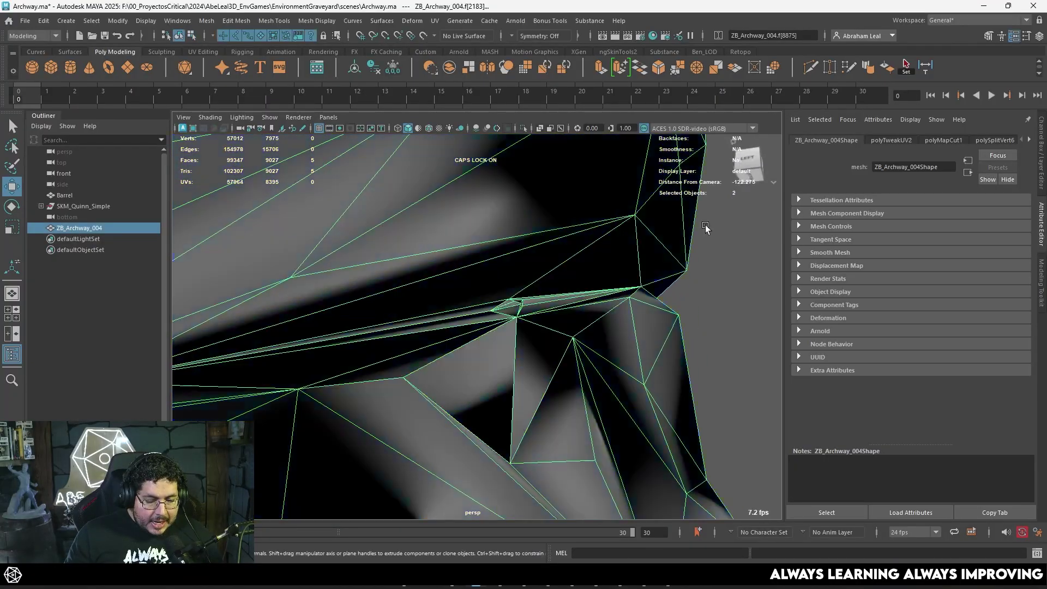
pyautogui.click(705, 225)
pyautogui.scroll(-3, 596, 316)
pyautogui.scroll(-10, 596, 316)
pyautogui.click(376, 266)
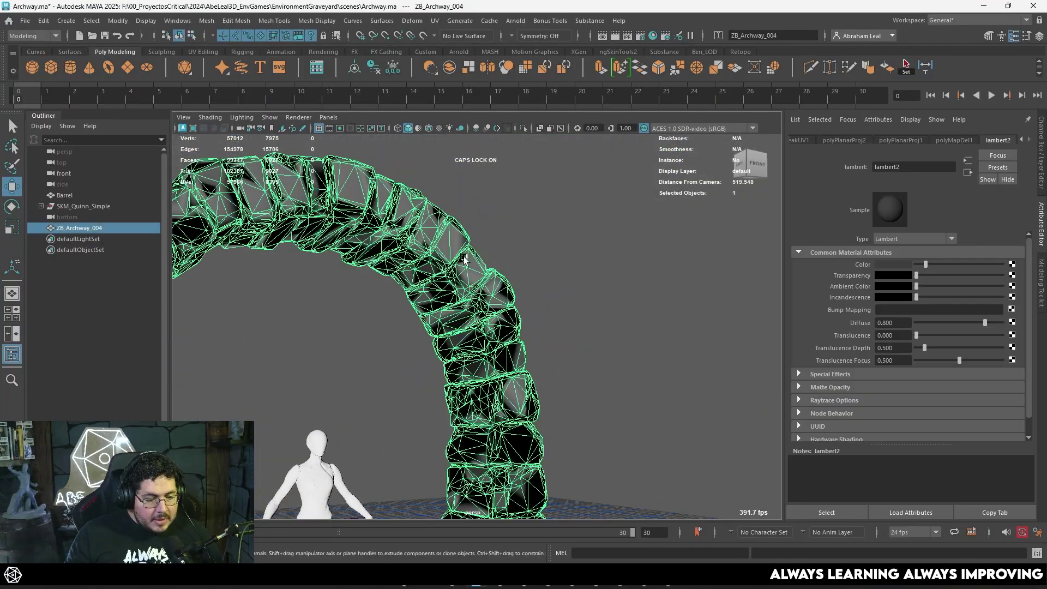
pyautogui.scroll(-3, 375, 266)
pyautogui.click(317, 21)
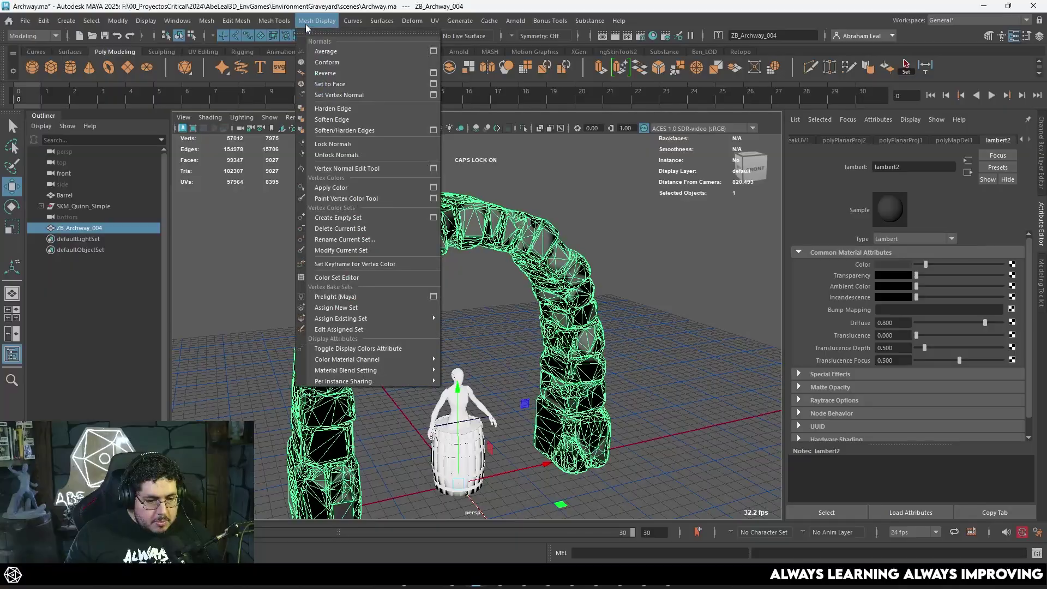
pyautogui.click(343, 157)
pyautogui.click(636, 222)
# - Inspect the shading and topology around the crevice between two stones on the archway's inner curve
pyautogui.scroll(5, 635, 222)
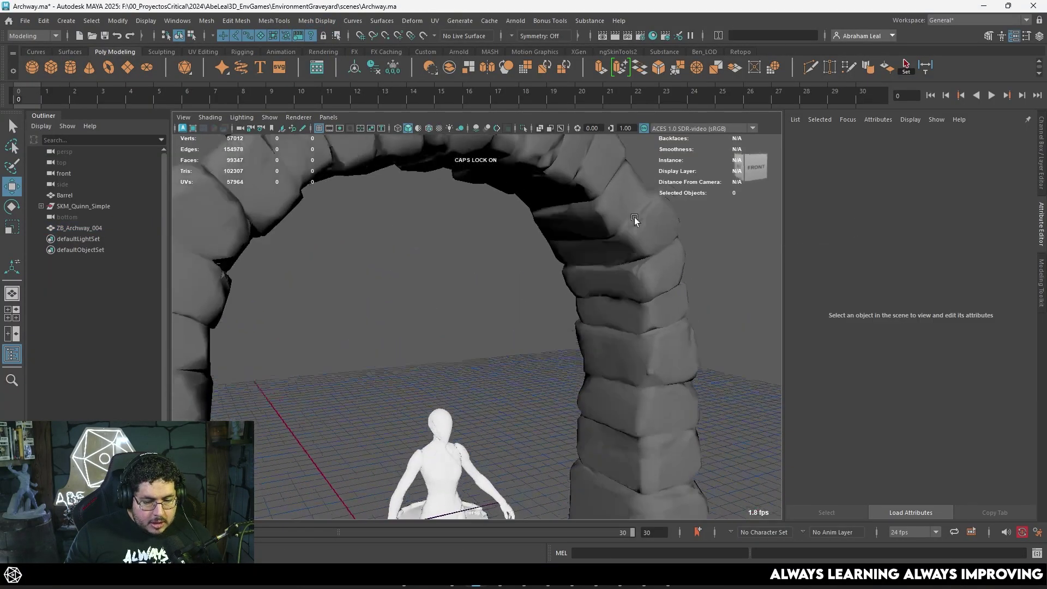
pyautogui.keyDown('alt'); pyautogui.moveTo(636, 222); pyautogui.dragTo(419, 271, button='middle'); pyautogui.keyUp('alt')
pyautogui.scroll(4, 418, 271)
pyautogui.keyDown('alt'); pyautogui.moveTo(418, 271); pyautogui.dragTo(429, 253); pyautogui.keyUp('alt')
pyautogui.scroll(8, 535, 287)
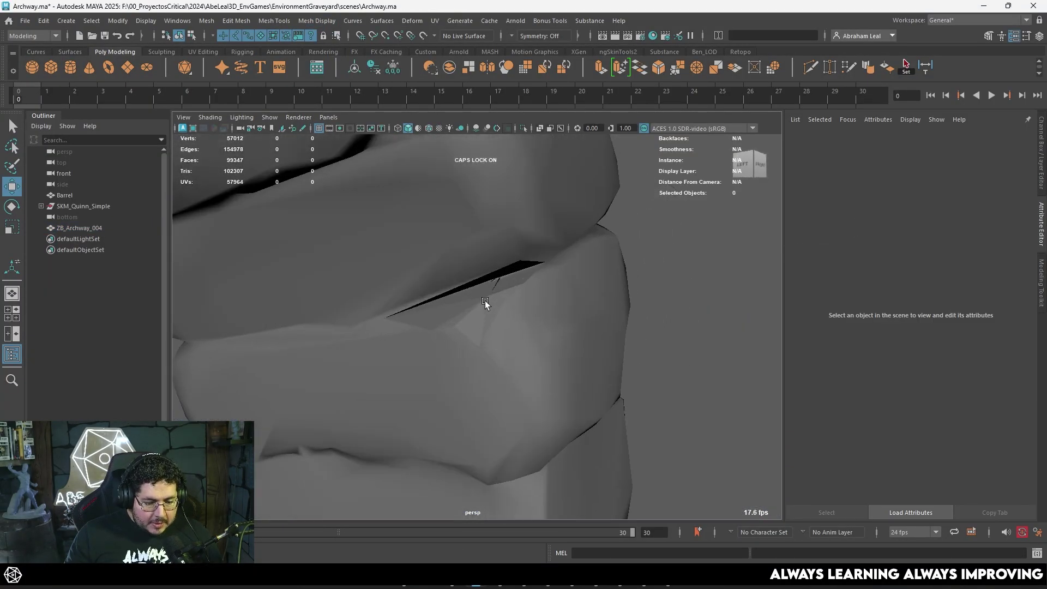
pyautogui.click(512, 290)
pyautogui.scroll(-2, 510, 289)
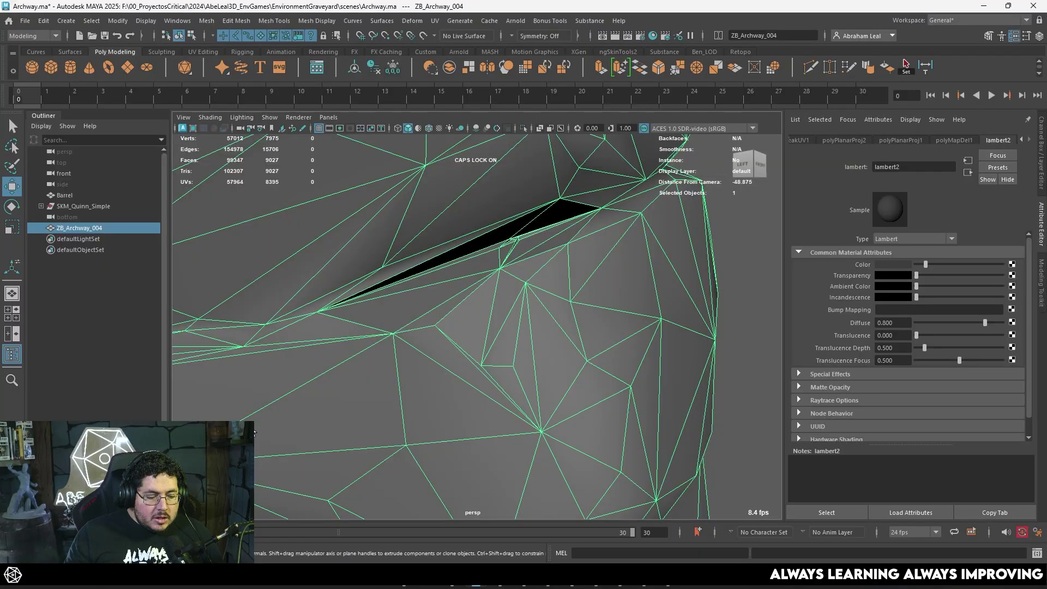
# - Try to select the faces of the small stray islands group by group in the UV Editor
pyautogui.click(39, 554)
pyautogui.rightClick(431, 299)
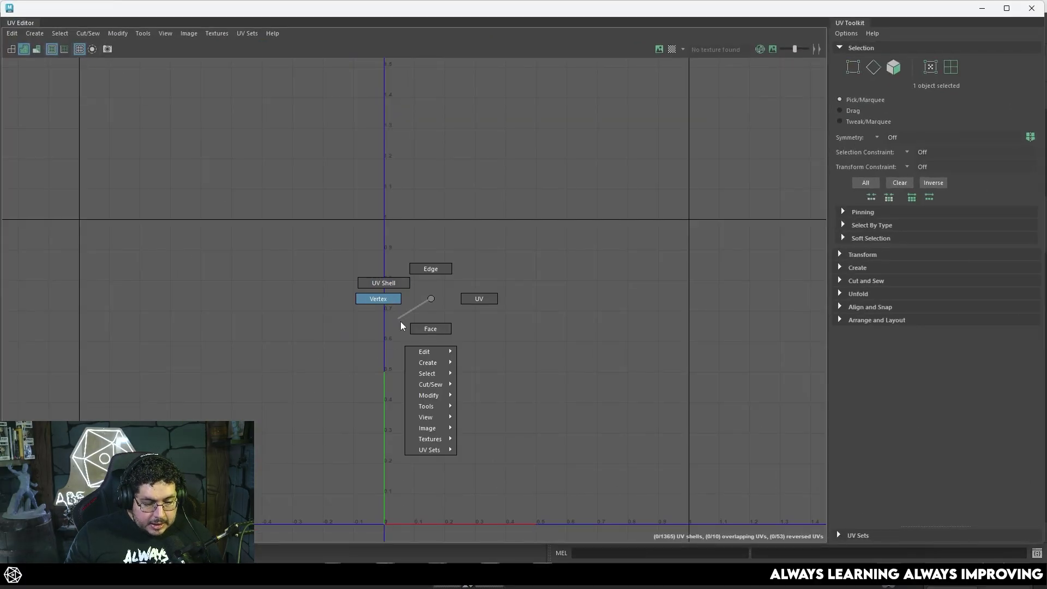
pyautogui.click(431, 329)
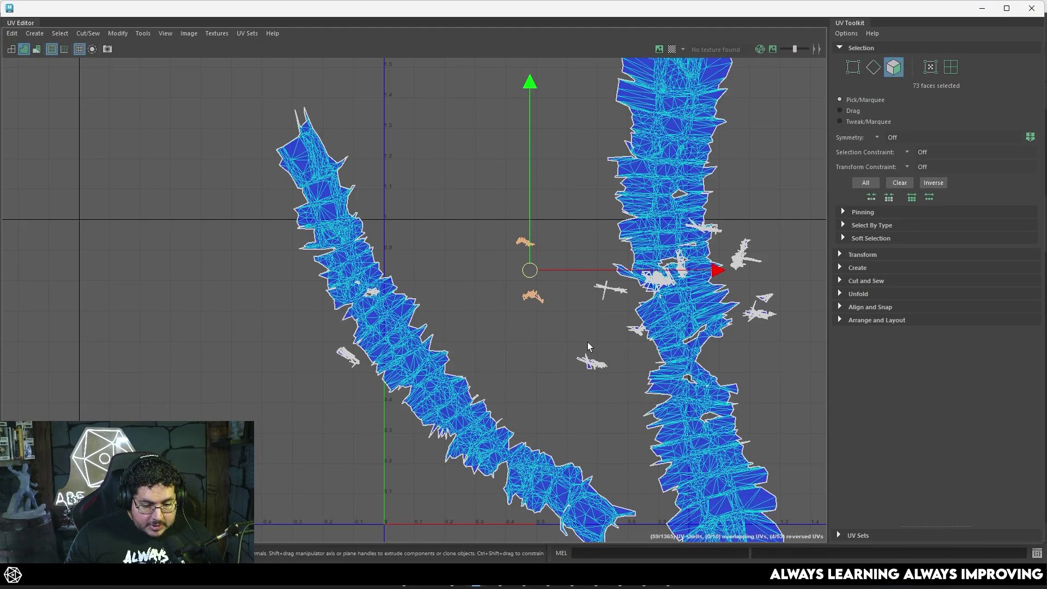
pyautogui.scroll(6, 364, 360)
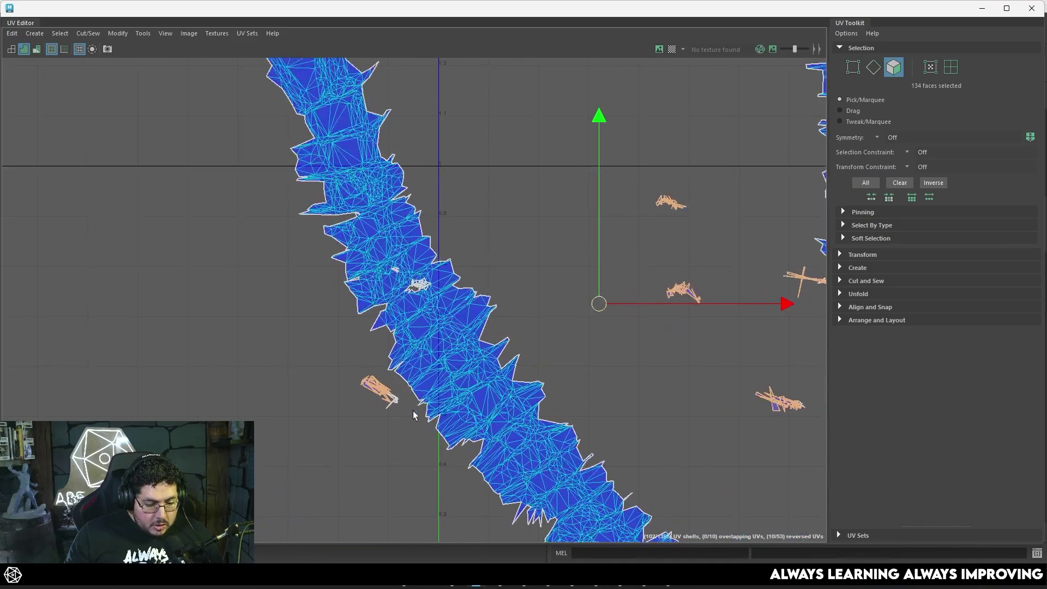
pyautogui.keyDown('alt'); pyautogui.moveTo(506, 376); pyautogui.dragTo(263, 401, button='middle'); pyautogui.keyUp('alt')
pyautogui.scroll(6, 383, 311)
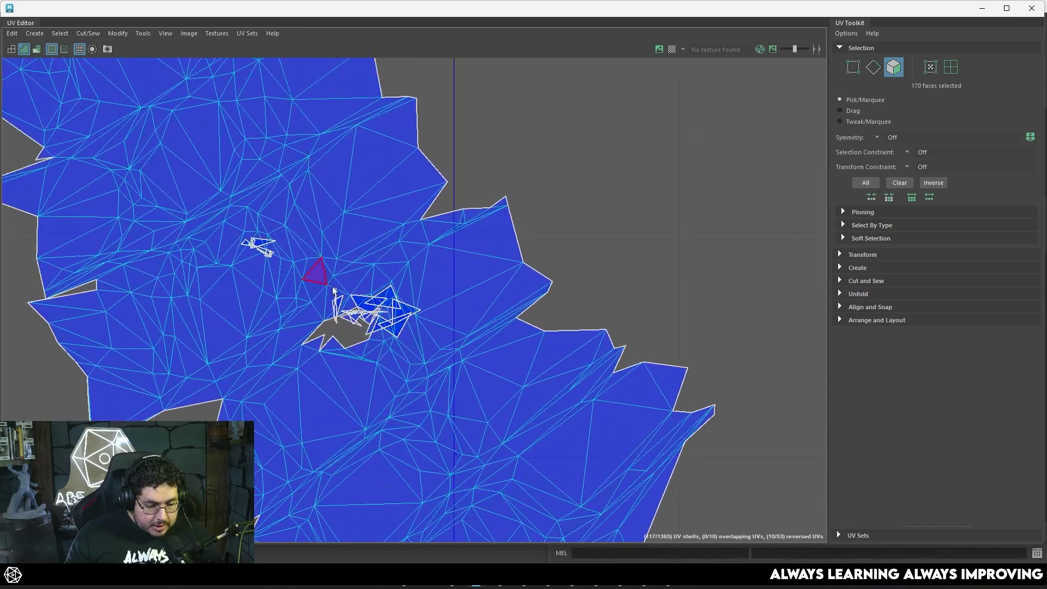
pyautogui.scroll(-10, 383, 311)
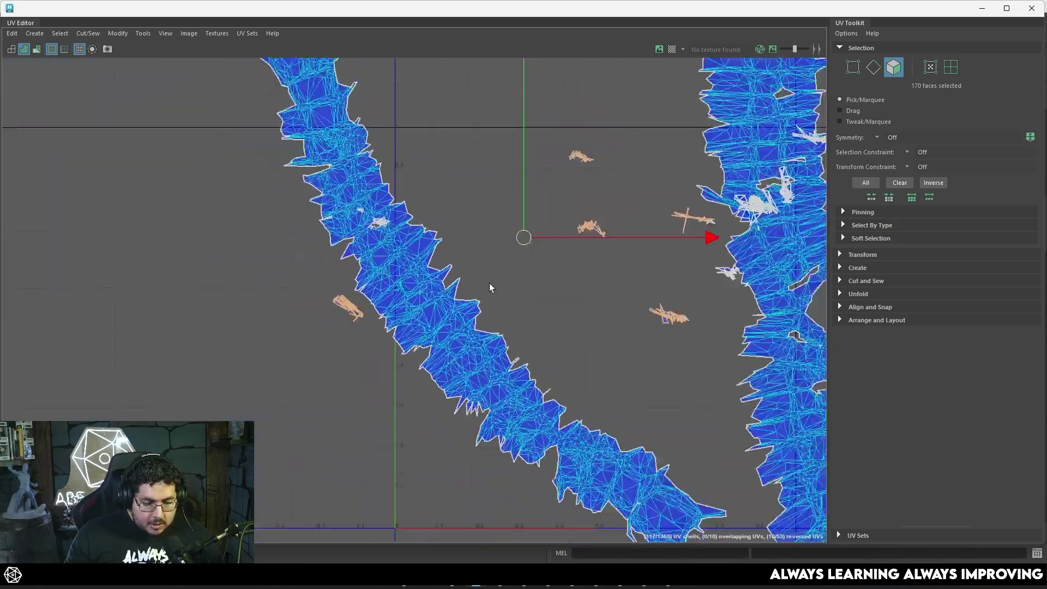
# - Select every UV shell except the two large ones and delete the stray shells' UVs
pyautogui.moveTo(423, 209); pyautogui.dragTo(472, 206, button='right')
pyautogui.click(435, 256)
pyautogui.keyDown('shift'); pyautogui.click(649, 197); pyautogui.keyUp('shift')
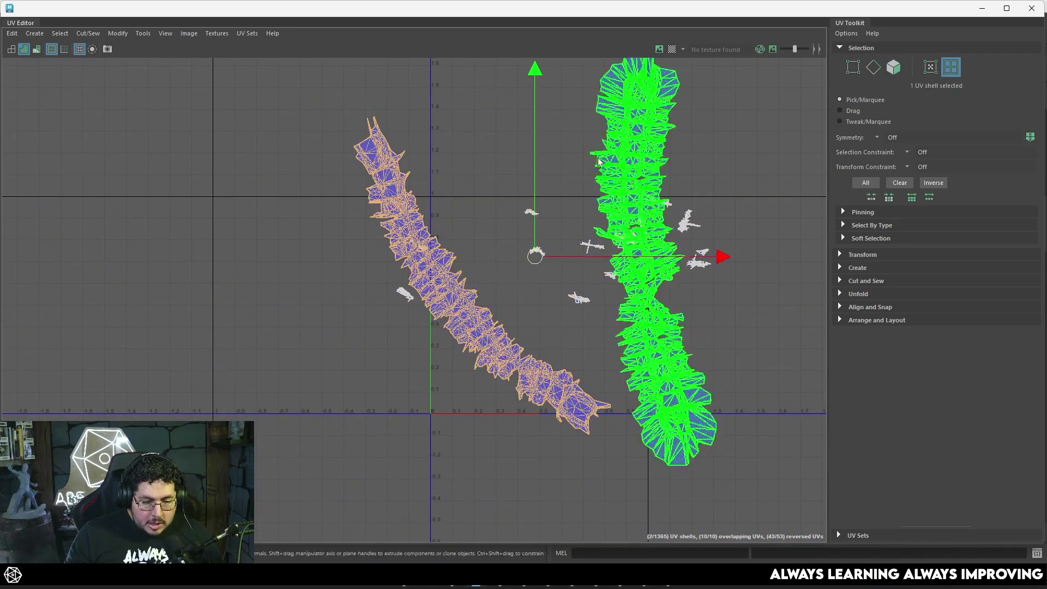
pyautogui.scroll(-4, 666, 201)
pyautogui.keyDown('alt'); pyautogui.moveTo(676, 189); pyautogui.dragTo(634, 183, button='middle'); pyautogui.keyUp('alt')
pyautogui.moveTo(293, 457); pyautogui.dragTo(274, 464)
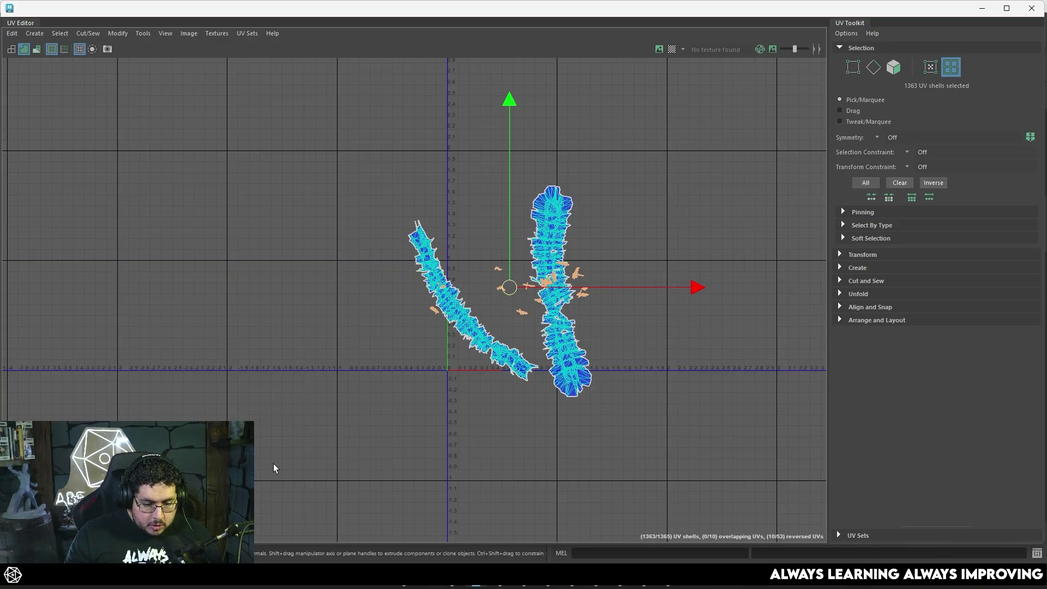
pyautogui.press('Delete')
# - Delete the stray shells' faces from the archway mesh and return to object selection
pyautogui.click(982, 9)
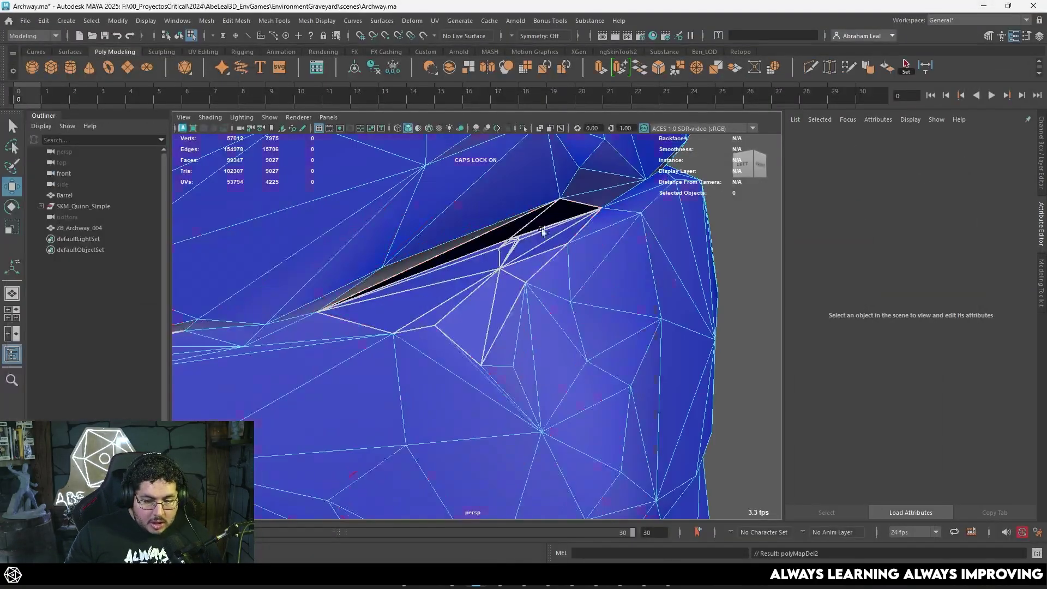
pyautogui.scroll(-5, 489, 254)
pyautogui.press('Delete')
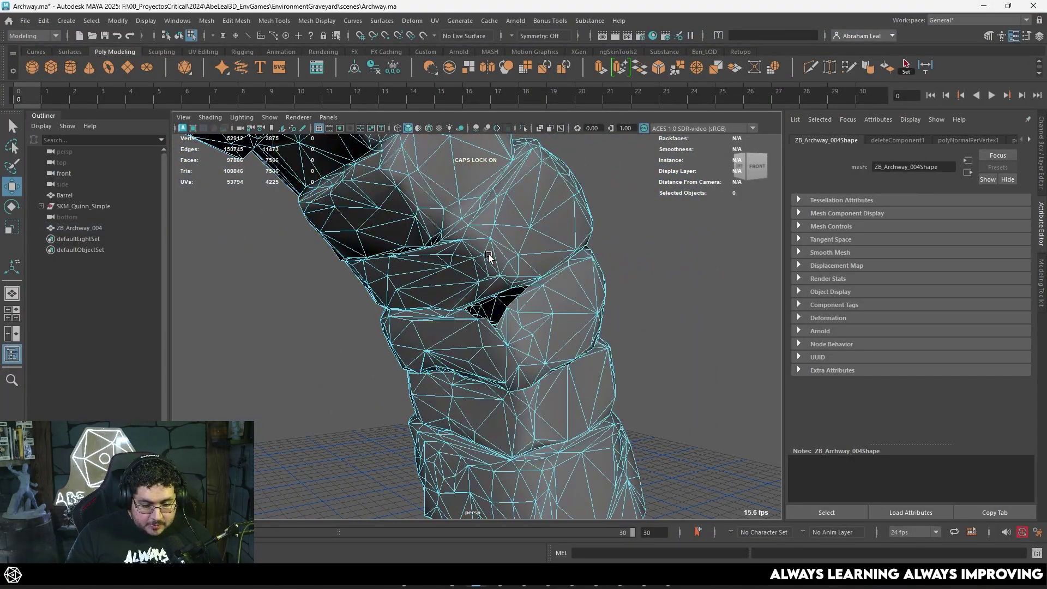
pyautogui.keyDown('alt'); pyautogui.moveTo(489, 256); pyautogui.dragTo(535, 231); pyautogui.keyUp('alt')
pyautogui.moveTo(535, 231); pyautogui.dragTo(567, 206, button='right')
pyautogui.click(448, 297)
# - Examine the whole archway from several distances and angles after the stray face removal
pyautogui.scroll(-3, 448, 297)
pyautogui.keyDown('alt'); pyautogui.moveTo(447, 299); pyautogui.dragTo(464, 415); pyautogui.keyUp('alt')
pyautogui.click(397, 353)
pyautogui.scroll(-5, 435, 306)
pyautogui.scroll(4, 538, 302)
pyautogui.scroll(-4, 538, 301)
pyautogui.click(457, 431)
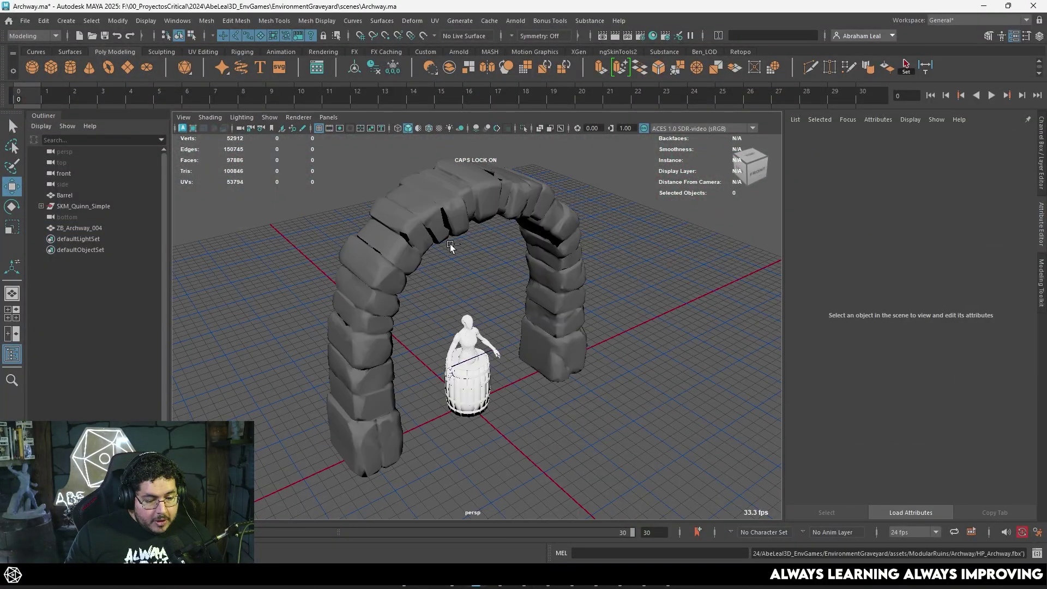
# - Rename the low-poly archway mesh to ZB_Archway_lp
pyautogui.click(449, 240)
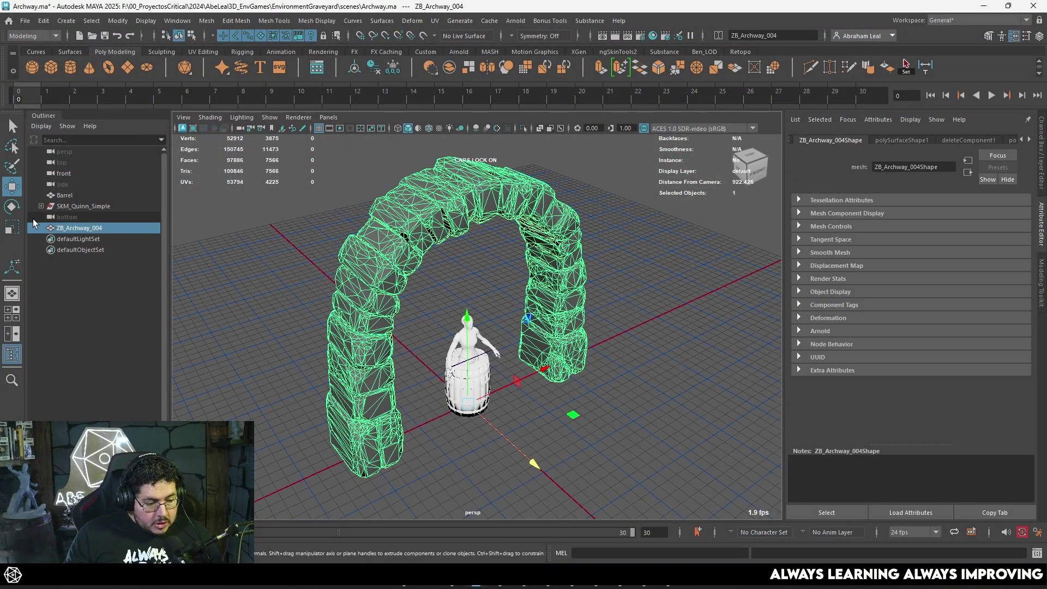
pyautogui.click(246, 213)
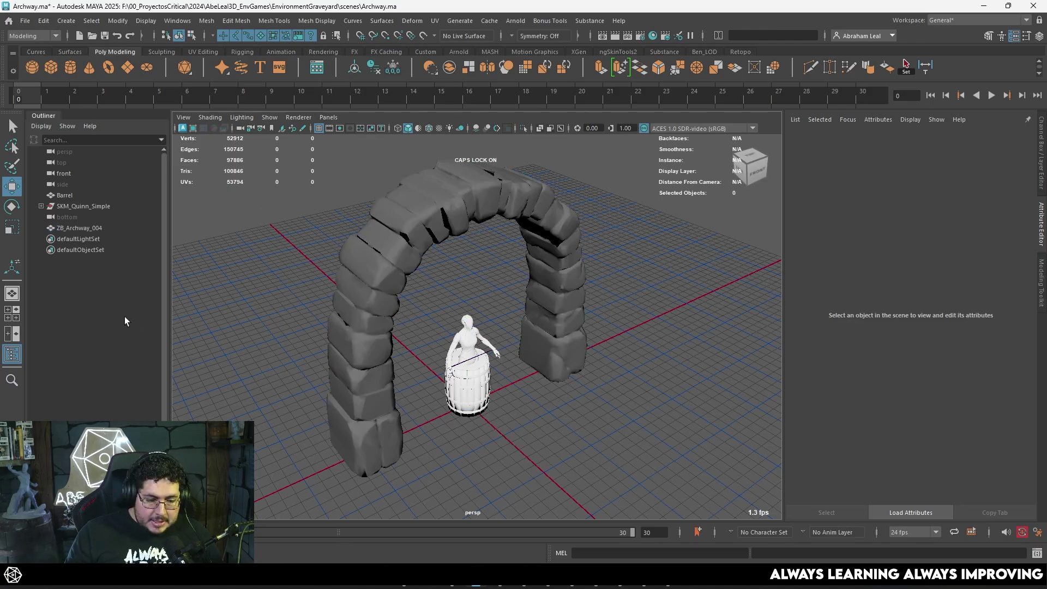
pyautogui.doubleClick(98, 230)
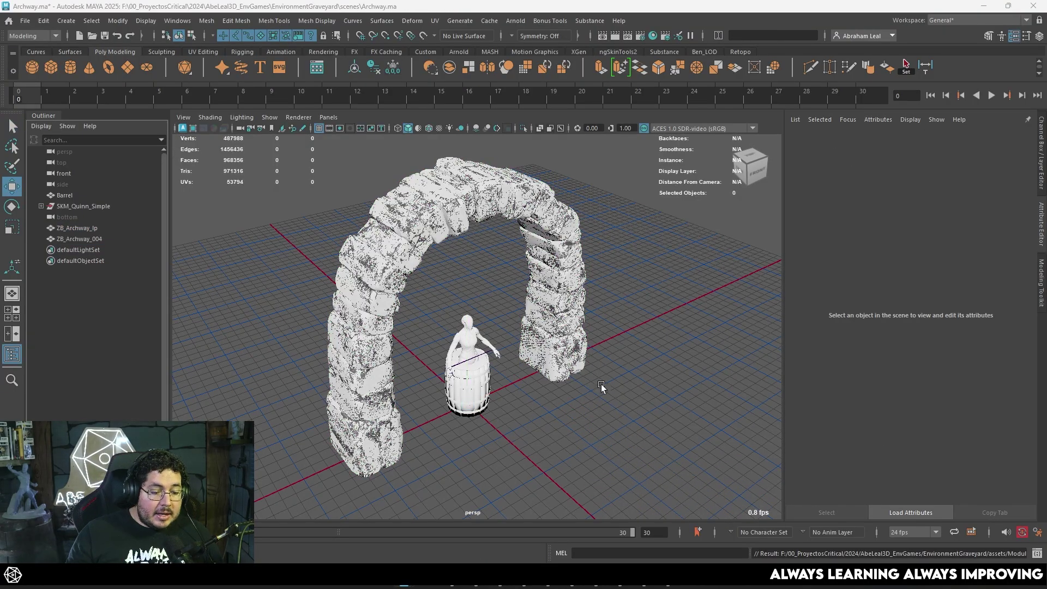
# - Make the high-poly mesh ZB_Archway_004 a live surface and start Quad Draw on ZB_Archway_lp
pyautogui.click(408, 257)
pyautogui.scroll(4, 414, 269)
pyautogui.keyDown('alt'); pyautogui.moveTo(414, 269); pyautogui.dragTo(447, 321, button='middle'); pyautogui.keyUp('alt')
pyautogui.click(456, 235)
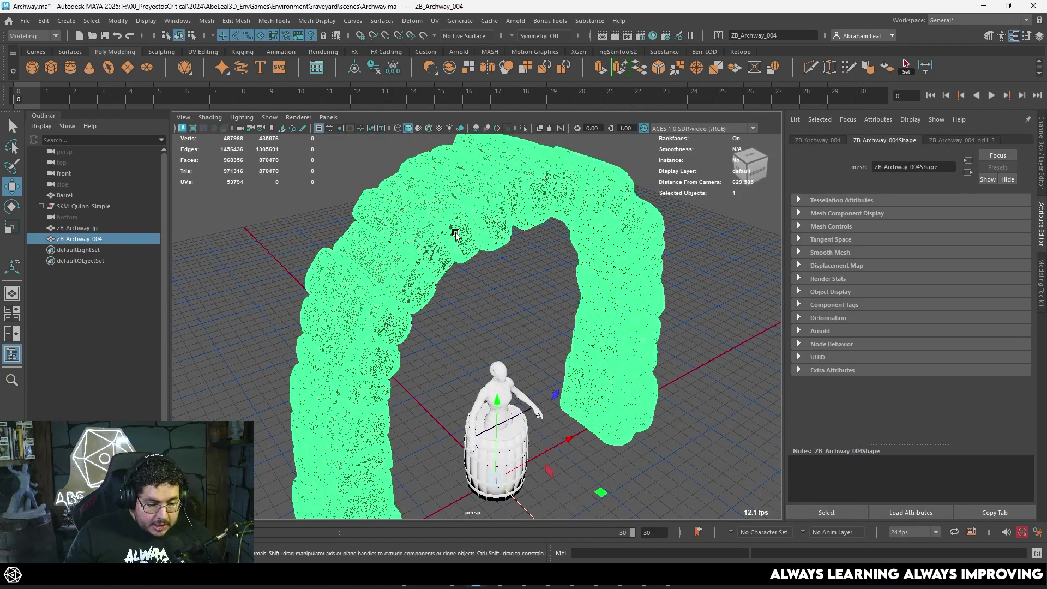
pyautogui.click(424, 35)
pyautogui.click(434, 201)
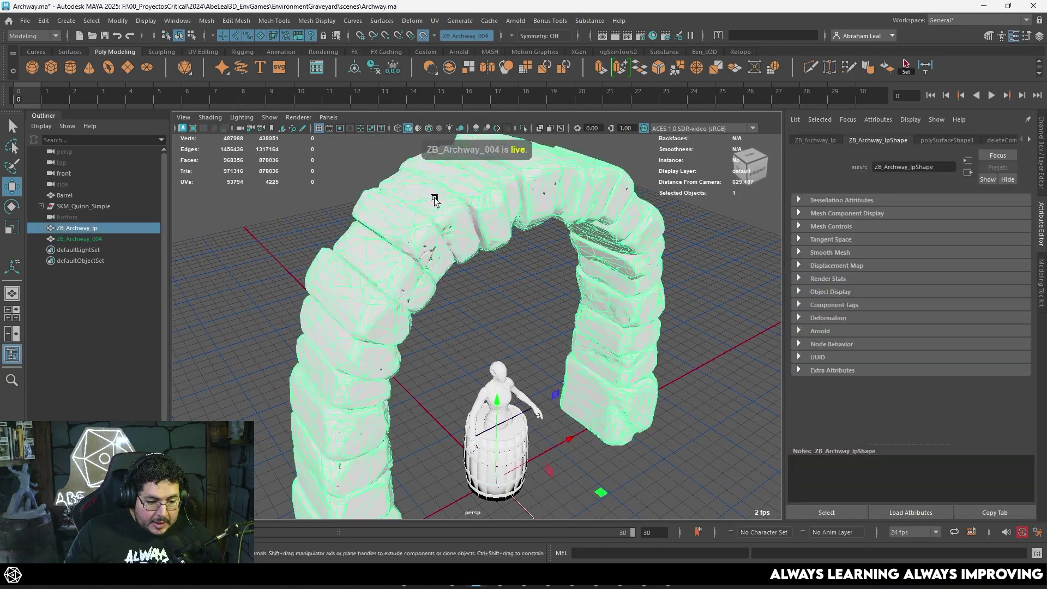
pyautogui.click(848, 69)
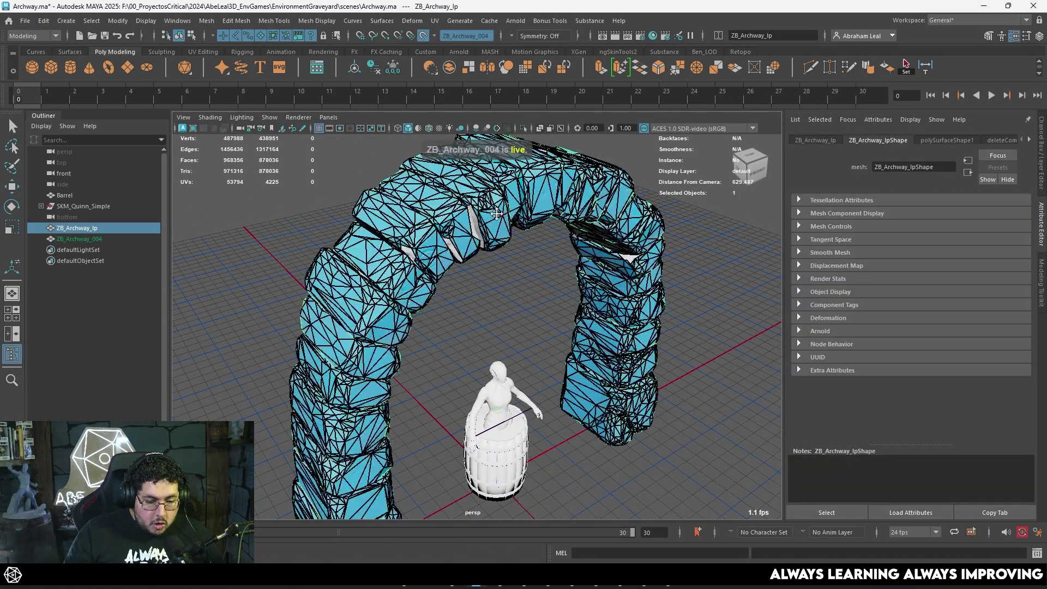
# - Adjust the rim of the polygonal hole beside a stone crevice by moving a border vertex with Quad Draw
pyautogui.keyDown('alt'); pyautogui.moveTo(545, 327); pyautogui.dragTo(578, 338); pyautogui.keyUp('alt')
pyautogui.scroll(6, 602, 378)
pyautogui.scroll(4, 602, 378)
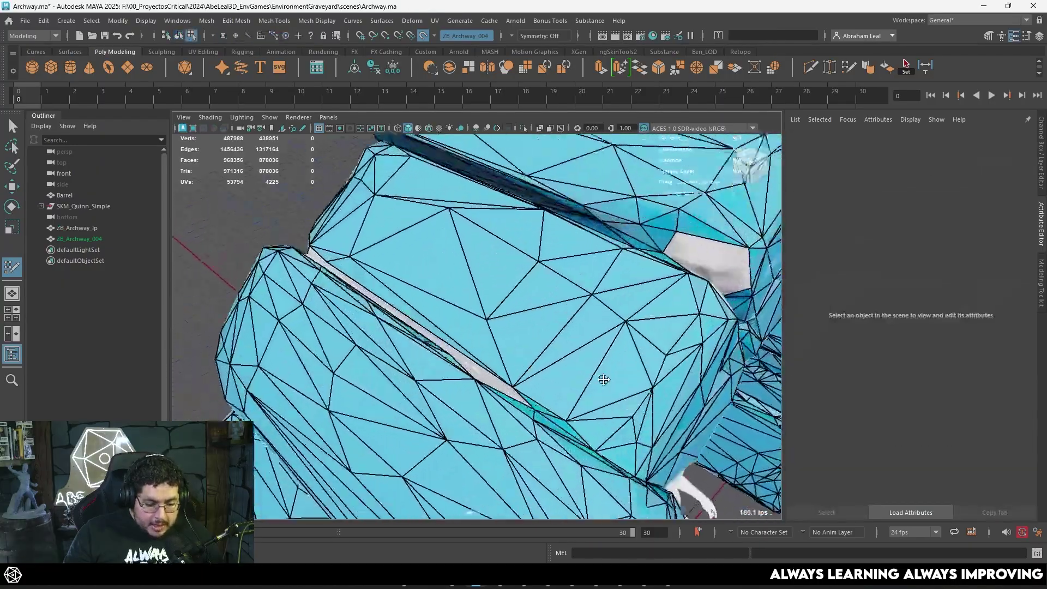
pyautogui.moveTo(601, 377)
pyautogui.keyDown('alt'); pyautogui.mouseDown()
pyautogui.moveTo(548, 332)
pyautogui.moveTo(627, 341)
pyautogui.moveTo(600, 327)
pyautogui.moveTo(534, 378)
pyautogui.moveTo(498, 374)
pyautogui.moveTo(506, 336)
pyautogui.moveTo(611, 352)
pyautogui.moveTo(550, 347)
pyautogui.mouseUp(); pyautogui.keyUp('alt')
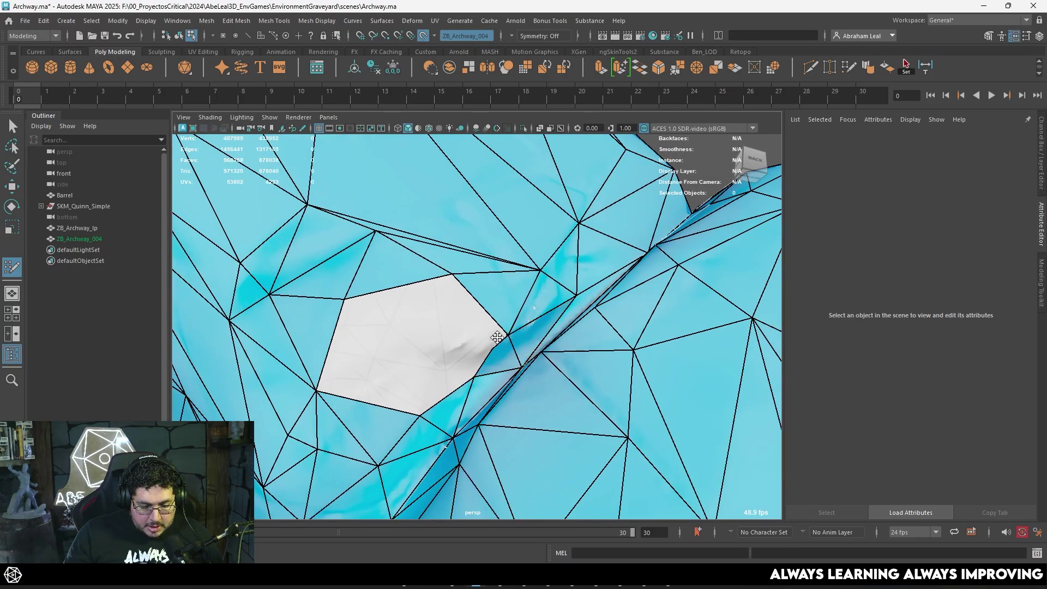
pyautogui.moveTo(497, 338); pyautogui.dragTo(508, 335)
pyautogui.keyDown('alt'); pyautogui.moveTo(508, 334); pyautogui.dragTo(476, 301); pyautogui.keyUp('alt')
pyautogui.keyDown('alt'); pyautogui.moveTo(475, 300); pyautogui.dragTo(537, 357, button='right'); pyautogui.keyUp('alt')
pyautogui.keyDown('alt'); pyautogui.moveTo(538, 358); pyautogui.dragTo(538, 350); pyautogui.keyUp('alt')
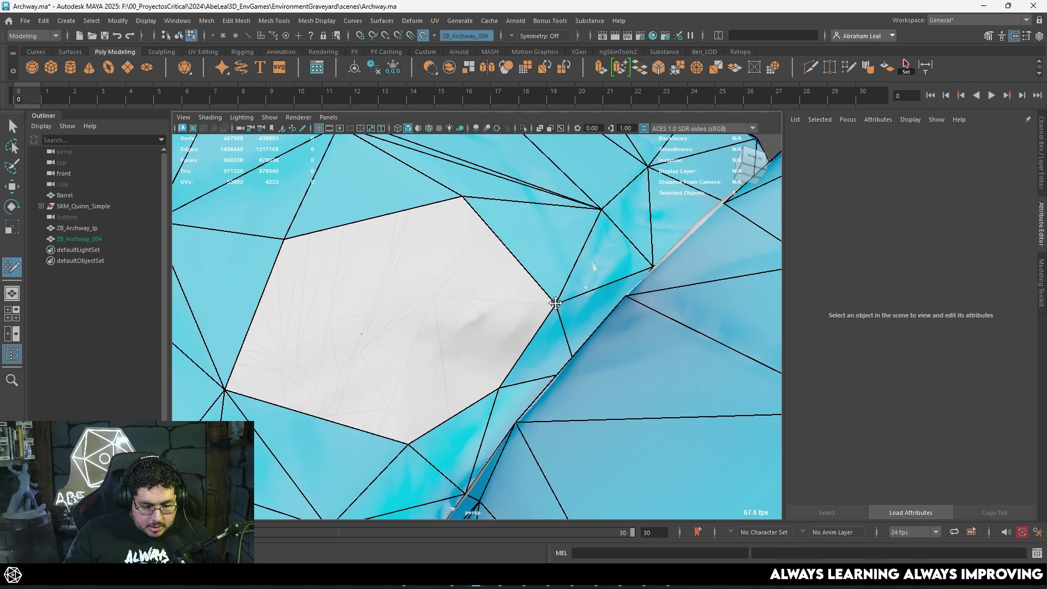
pyautogui.keyDown('alt'); pyautogui.moveTo(554, 308); pyautogui.dragTo(475, 308, button='right'); pyautogui.keyUp('alt')
pyautogui.keyDown('alt'); pyautogui.moveTo(475, 309); pyautogui.dragTo(467, 350, button='middle'); pyautogui.keyUp('alt')
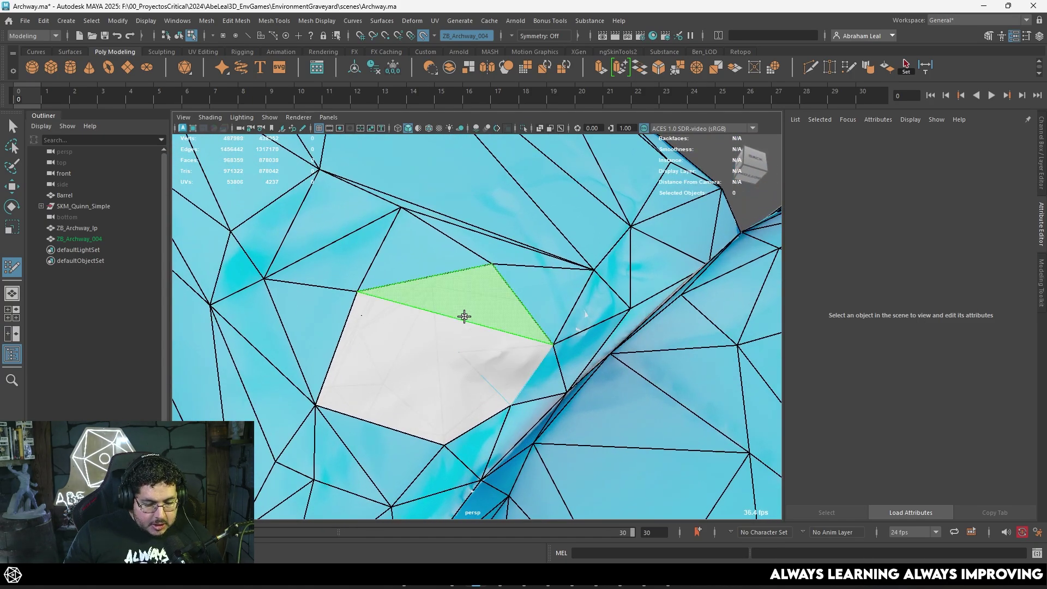
pyautogui.moveTo(470, 348)
pyautogui.keyDown('alt'); pyautogui.mouseDown()
pyautogui.moveTo(430, 367)
pyautogui.moveTo(470, 343)
pyautogui.moveTo(453, 333)
pyautogui.moveTo(470, 345)
pyautogui.mouseUp(); pyautogui.keyUp('alt')
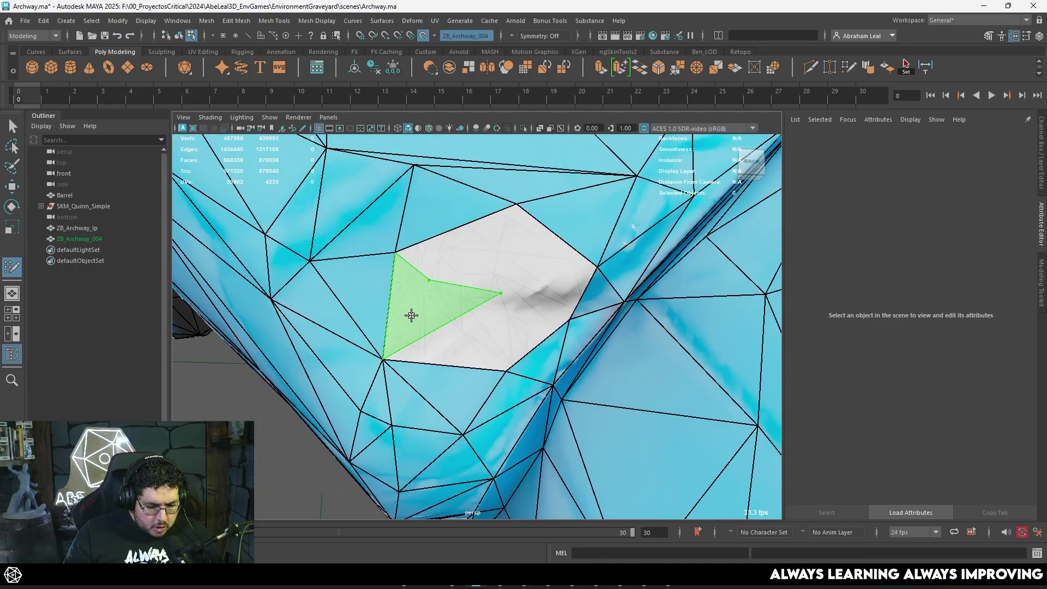
# - Fill the hole in the low-poly archway with new Quad Draw faces over the high-poly surface and leave the tool
pyautogui.keyDown('shift'); pyautogui.click(426, 286); pyautogui.keyUp('shift')
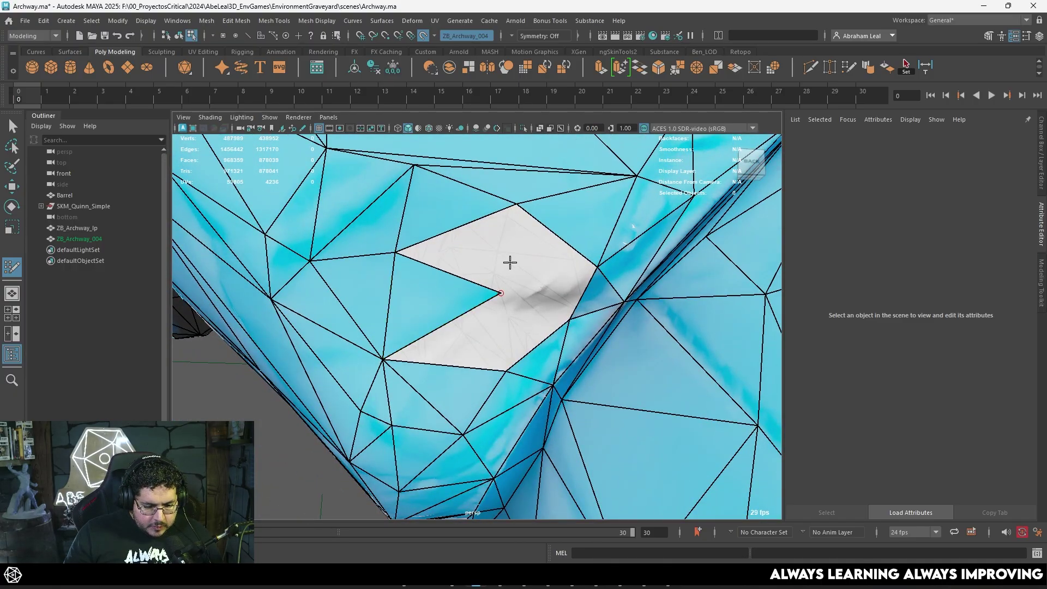
pyautogui.keyDown('shift'); pyautogui.click(503, 236); pyautogui.keyUp('shift')
pyautogui.keyDown('alt'); pyautogui.moveTo(526, 288); pyautogui.dragTo(496, 304); pyautogui.keyUp('alt')
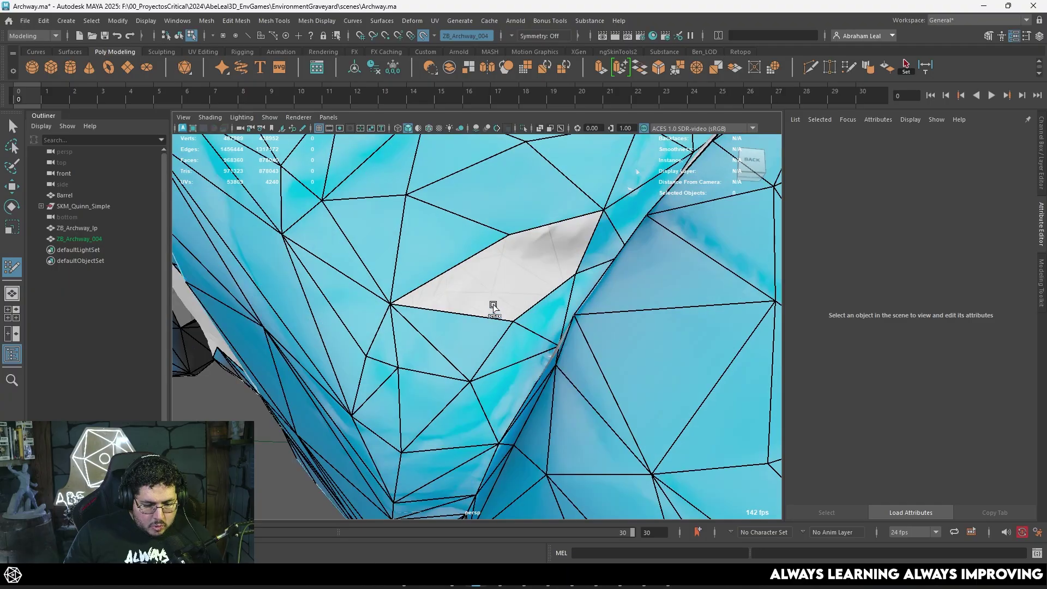
pyautogui.keyDown('shift'); pyautogui.click(494, 292); pyautogui.keyUp('shift')
pyautogui.scroll(-4, 508, 241)
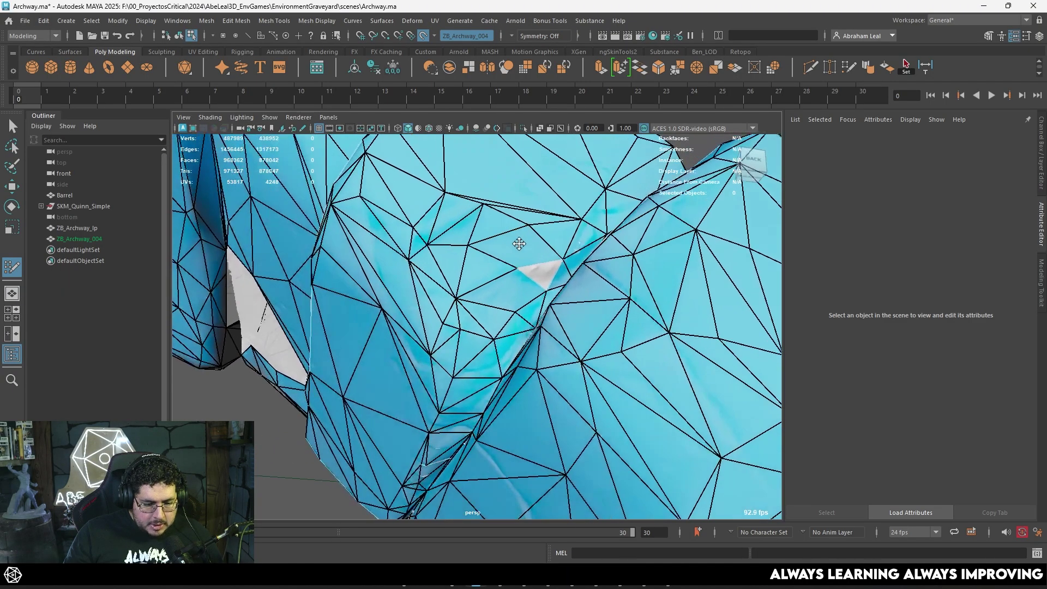
pyautogui.press('q')
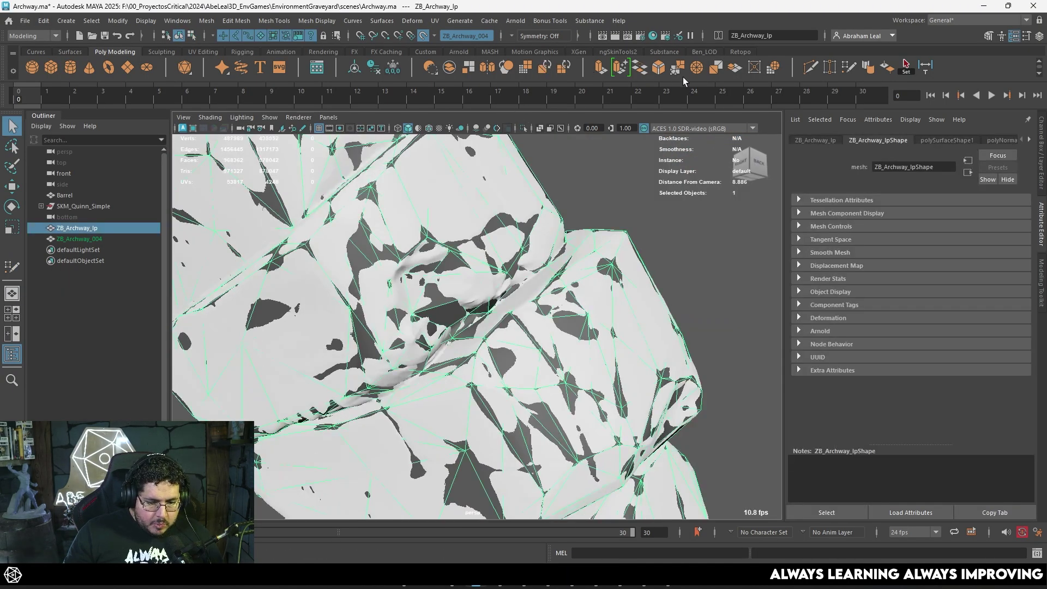
# - Delete the messy narrow faces in the crevice between two archway stones with Quad Draw, then leave the tool
pyautogui.click(811, 66)
pyautogui.scroll(5, 650, 358)
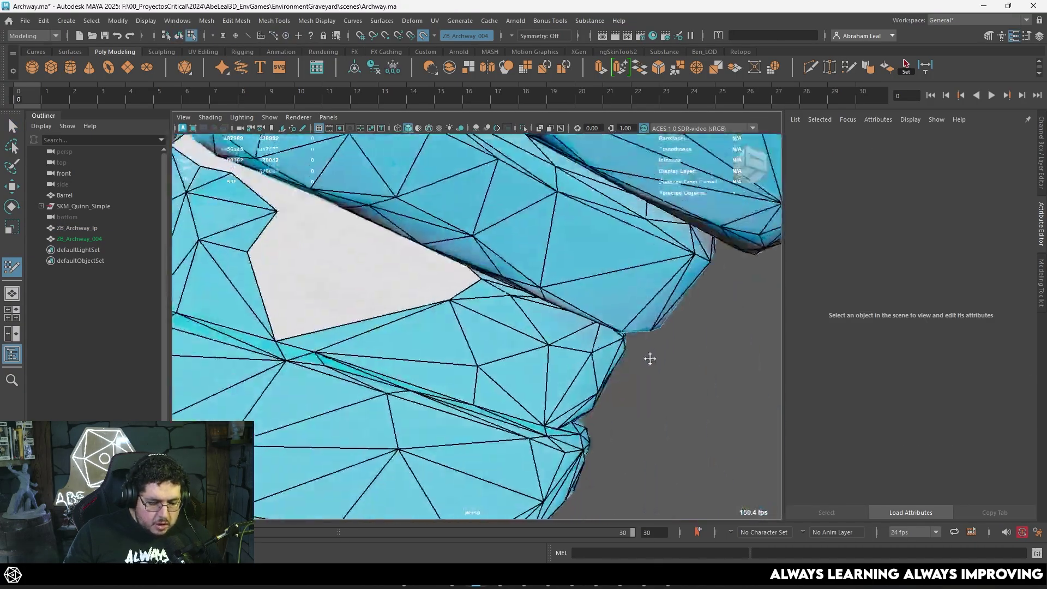
pyautogui.moveTo(649, 358)
pyautogui.keyDown('alt'); pyautogui.mouseDown()
pyautogui.moveTo(496, 303)
pyautogui.moveTo(518, 304)
pyautogui.moveTo(503, 330)
pyautogui.moveTo(509, 364)
pyautogui.moveTo(493, 317)
pyautogui.moveTo(518, 295)
pyautogui.moveTo(516, 265)
pyautogui.moveTo(491, 295)
pyautogui.moveTo(450, 205)
pyautogui.mouseUp(); pyautogui.keyUp('alt')
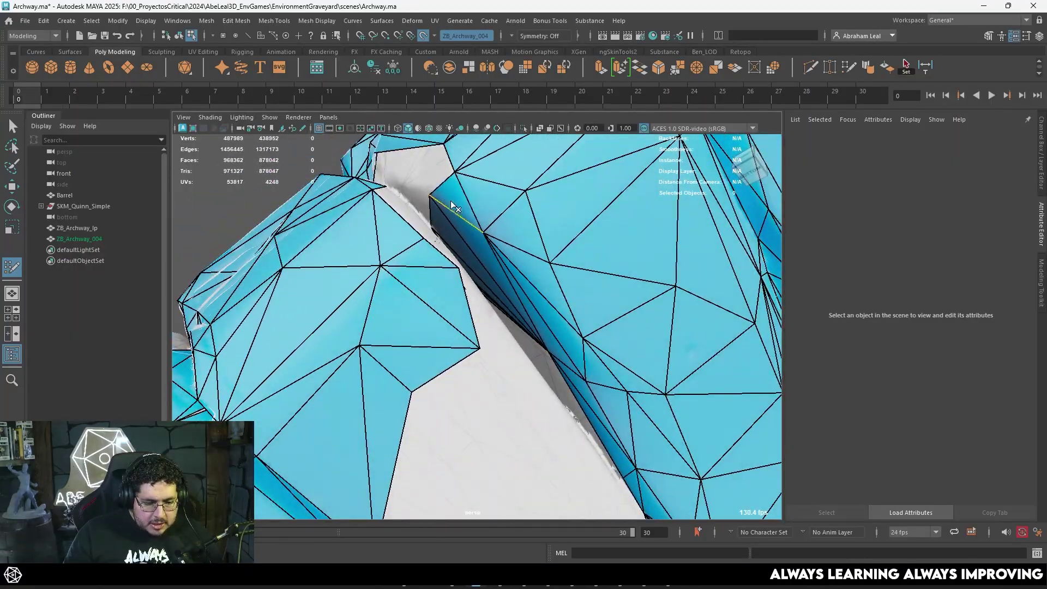
pyautogui.keyDown('ctrl'); pyautogui.keyDown('shift'); pyautogui.click(473, 246); pyautogui.keyUp('shift'); pyautogui.keyUp('ctrl')
pyautogui.keyDown('ctrl'); pyautogui.keyDown('shift'); pyautogui.click(480, 253); pyautogui.keyUp('shift'); pyautogui.keyUp('ctrl')
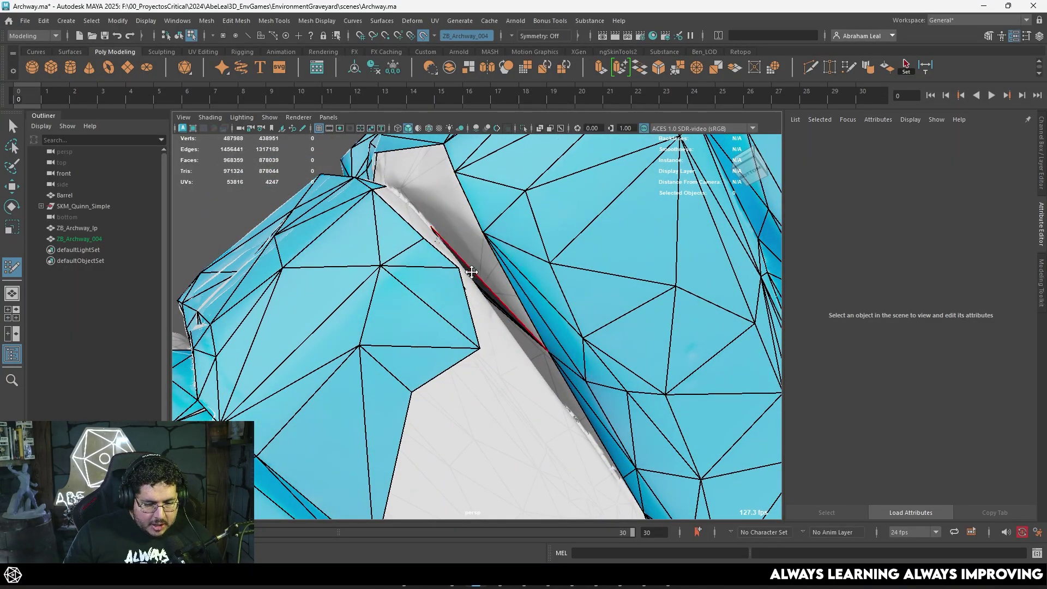
pyautogui.keyDown('alt'); pyautogui.moveTo(470, 273); pyautogui.dragTo(472, 283); pyautogui.keyUp('alt')
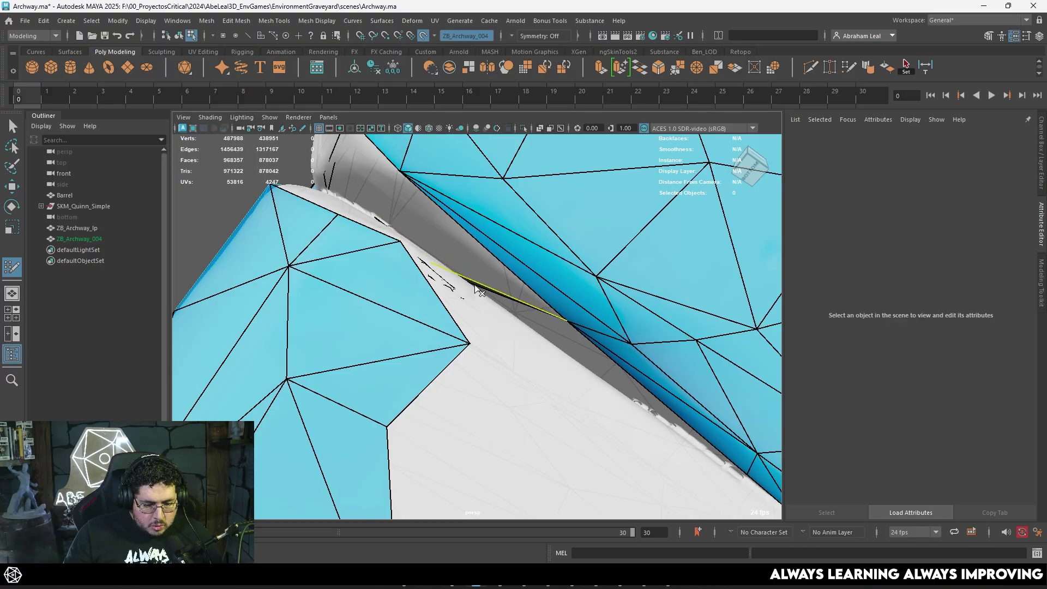
pyautogui.moveTo(498, 286)
pyautogui.keyDown('alt'); pyautogui.mouseDown()
pyautogui.moveTo(446, 325)
pyautogui.moveTo(462, 285)
pyautogui.moveTo(468, 374)
pyautogui.moveTo(479, 392)
pyautogui.moveTo(446, 336)
pyautogui.moveTo(475, 320)
pyautogui.moveTo(511, 331)
pyautogui.mouseUp(); pyautogui.keyUp('alt')
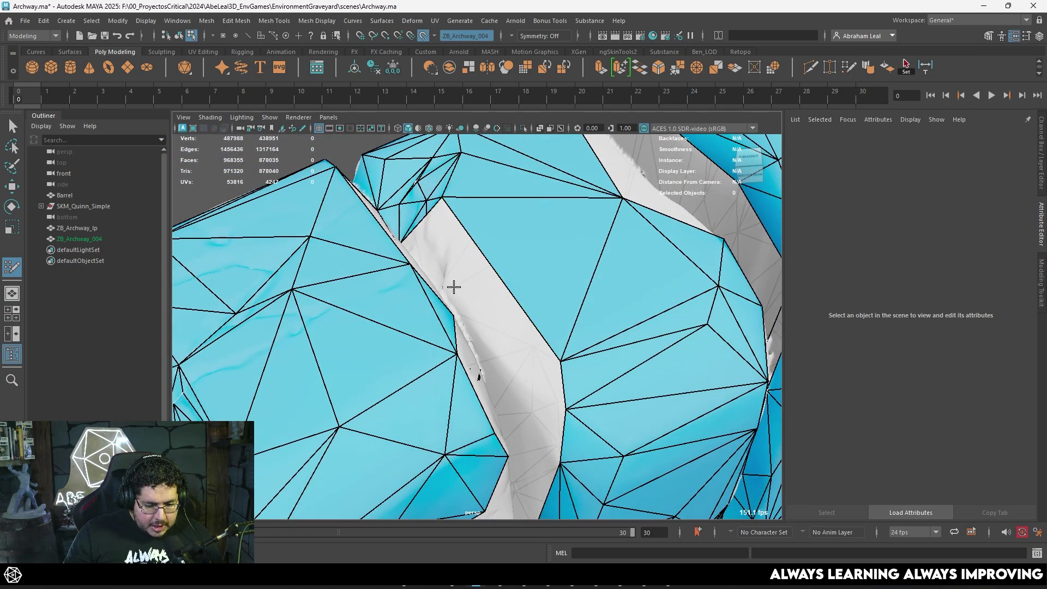
pyautogui.moveTo(453, 286)
pyautogui.keyDown('alt'); pyautogui.mouseDown()
pyautogui.moveTo(473, 340)
pyautogui.moveTo(518, 345)
pyautogui.moveTo(449, 319)
pyautogui.moveTo(480, 284)
pyautogui.moveTo(562, 239)
pyautogui.mouseUp(); pyautogui.keyUp('alt')
pyautogui.press('q')
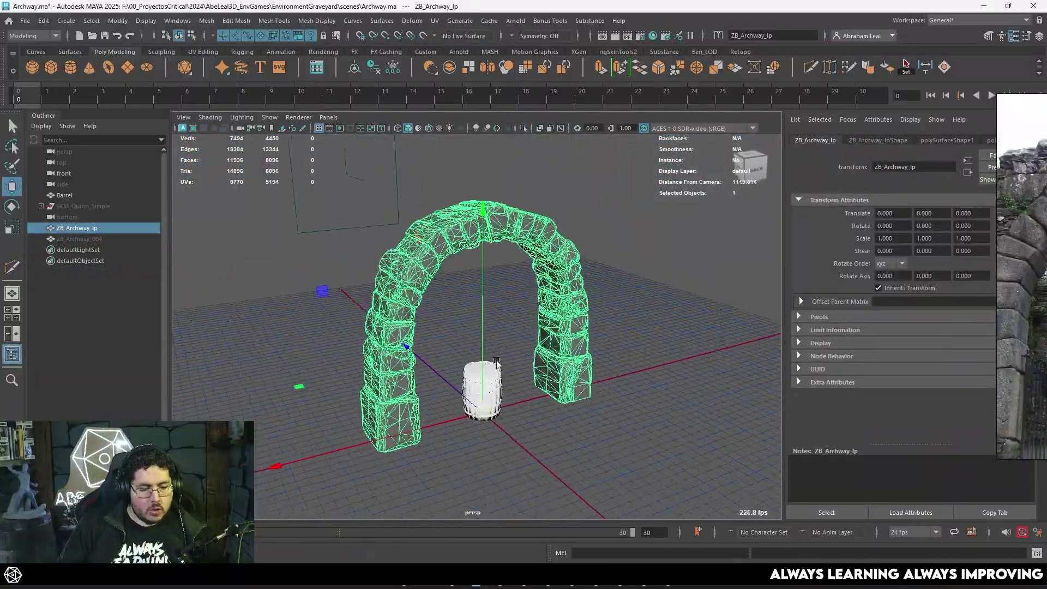
# - Examine the archway mesh's centre edge line along its full width in the top view
pyautogui.keyDown('alt'); pyautogui.moveTo(496, 362); pyautogui.dragTo(559, 376, button='right'); pyautogui.keyUp('alt')
pyautogui.keyDown('alt'); pyautogui.moveTo(581, 369); pyautogui.dragTo(461, 337); pyautogui.keyUp('alt')
pyautogui.press('space')
pyautogui.scroll(12, 392, 352)
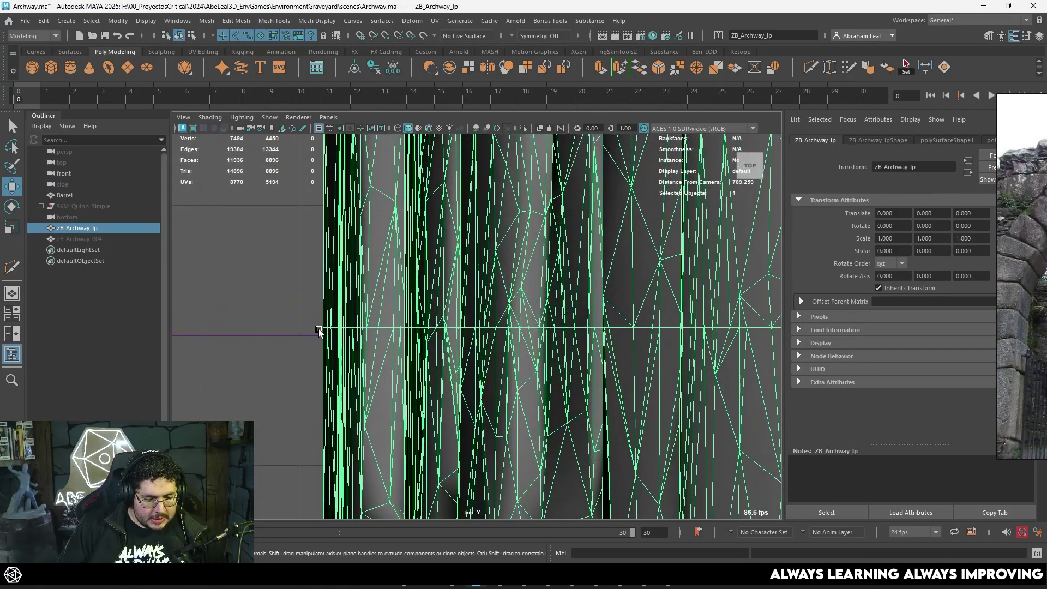
pyautogui.scroll(-10, 384, 331)
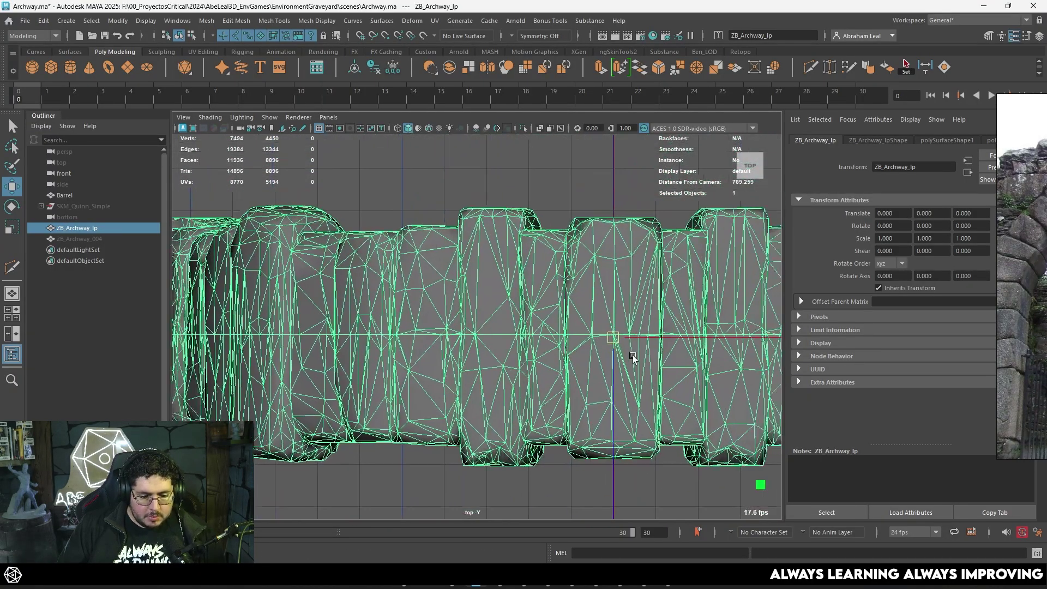
pyautogui.scroll(-4, 626, 349)
pyautogui.scroll(12, 371, 340)
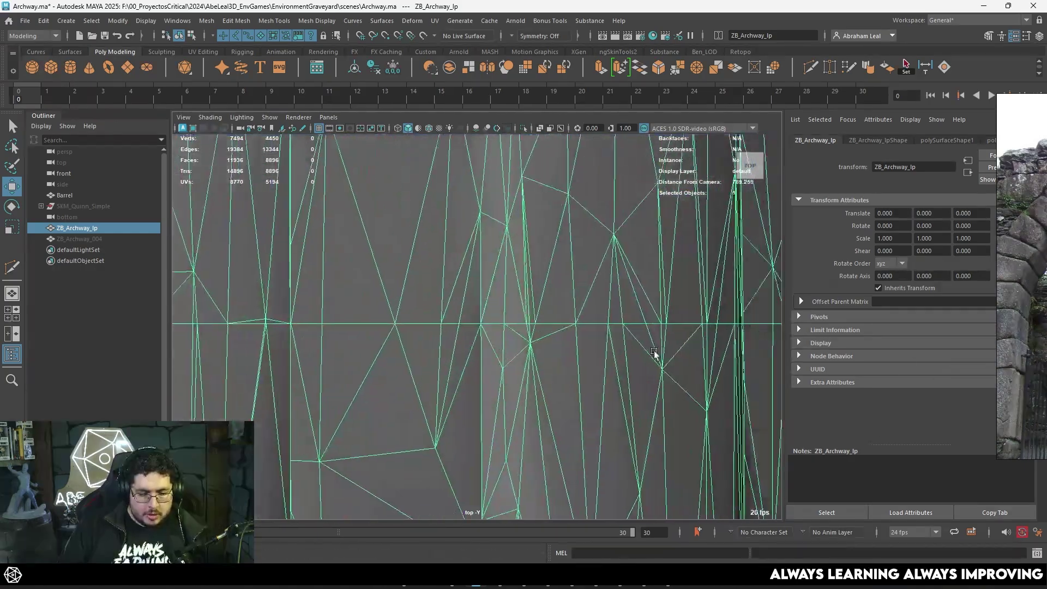
pyautogui.scroll(-10, 565, 324)
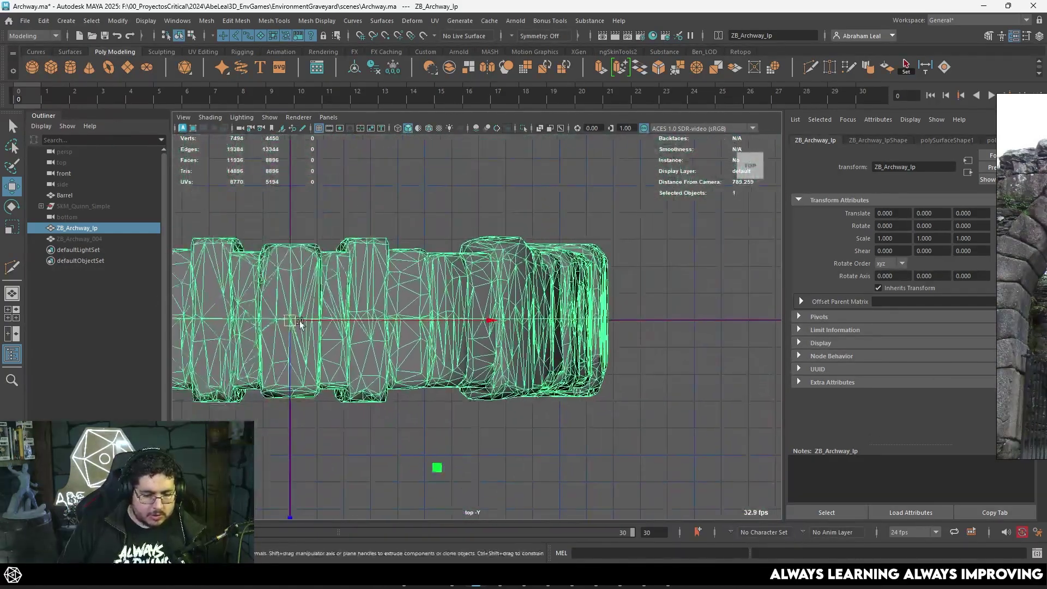
# - Examine the archway wireframe from above in perspective, in the front view and from an angled perspective
pyautogui.press('space')
pyautogui.moveTo(553, 359); pyautogui.dragTo(551, 339)
pyautogui.keyDown('alt'); pyautogui.moveTo(549, 352); pyautogui.dragTo(538, 382); pyautogui.keyUp('alt')
pyautogui.scroll(4, 529, 300)
pyautogui.keyDown('alt'); pyautogui.moveTo(529, 299); pyautogui.dragTo(500, 307); pyautogui.keyUp('alt')
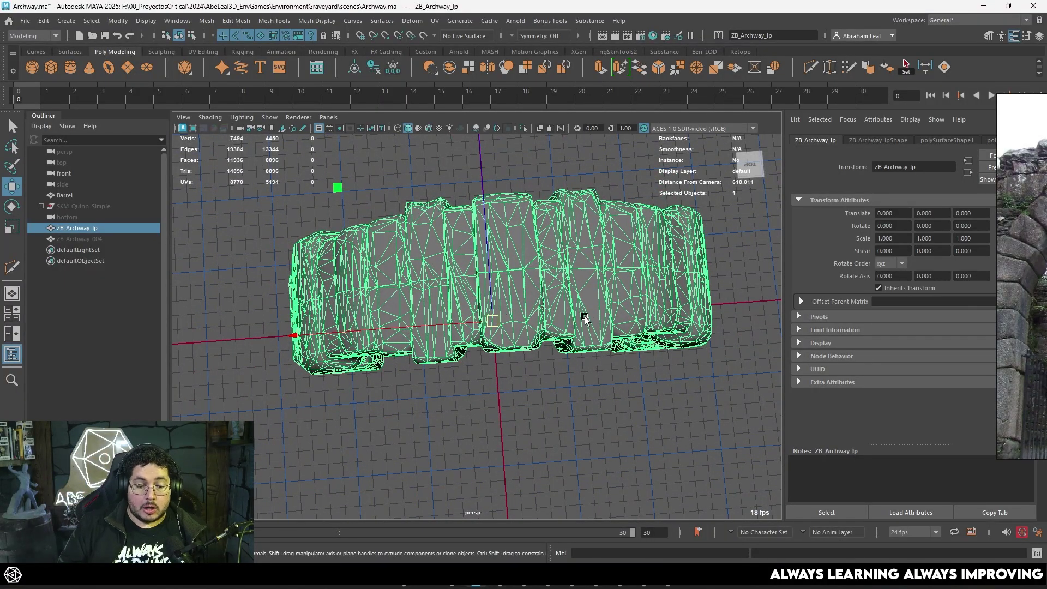
pyautogui.moveTo(584, 317)
pyautogui.keyDown('alt'); pyautogui.mouseDown()
pyautogui.moveTo(539, 268)
pyautogui.moveTo(588, 303)
pyautogui.mouseUp(); pyautogui.keyUp('alt')
pyautogui.press('space')
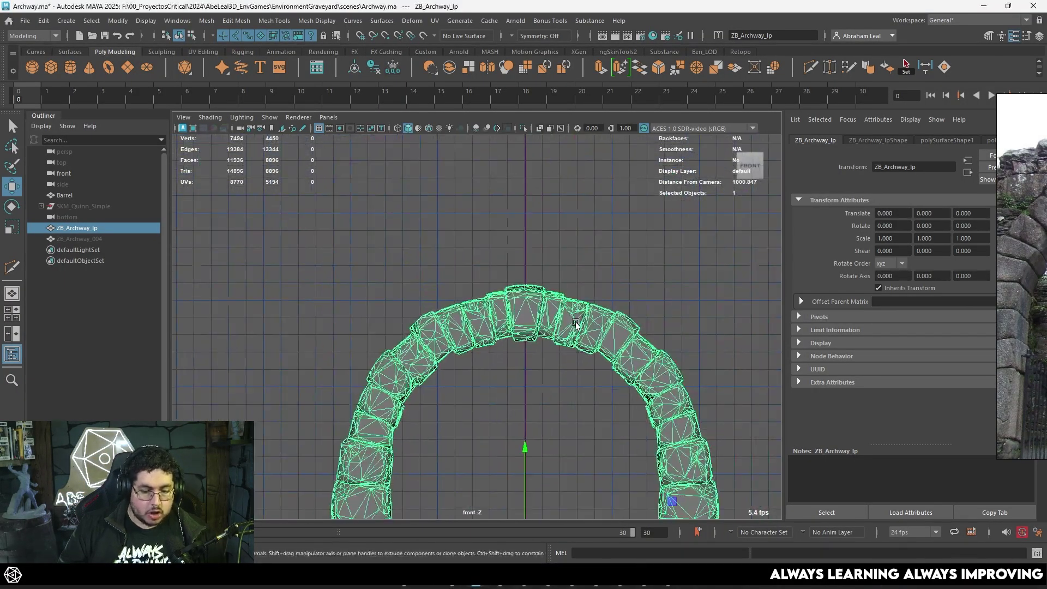
pyautogui.press('space')
pyautogui.moveTo(578, 339); pyautogui.dragTo(492, 275)
pyautogui.press('space')
pyautogui.keyDown('alt'); pyautogui.moveTo(492, 274); pyautogui.dragTo(430, 283, button='right'); pyautogui.keyUp('alt')
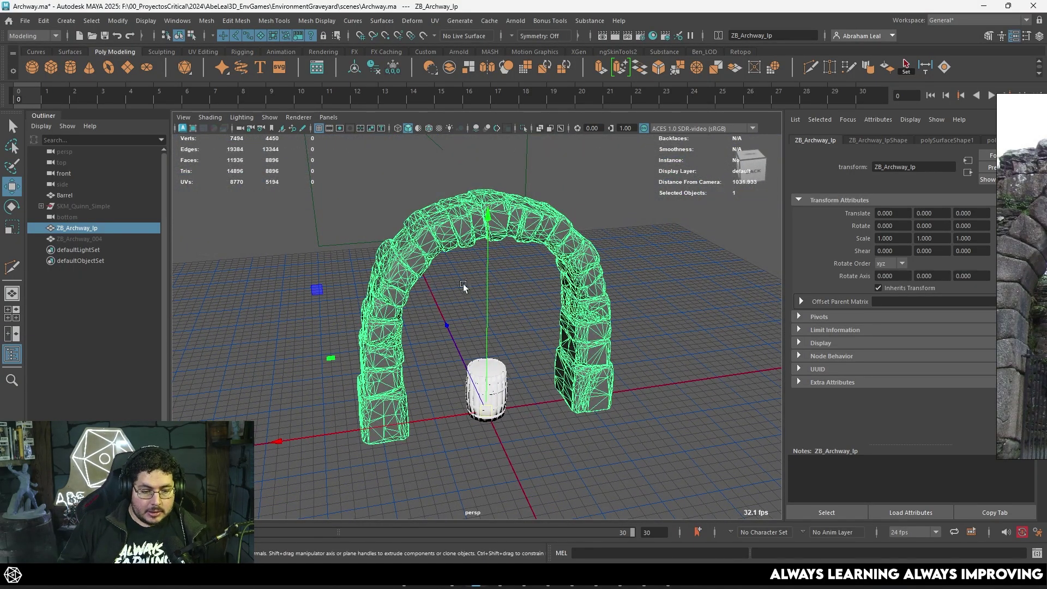
# - Create a camera-based UV projection for the entire low-poly archway from the perspective view
pyautogui.click(437, 26)
pyautogui.click(446, 40)
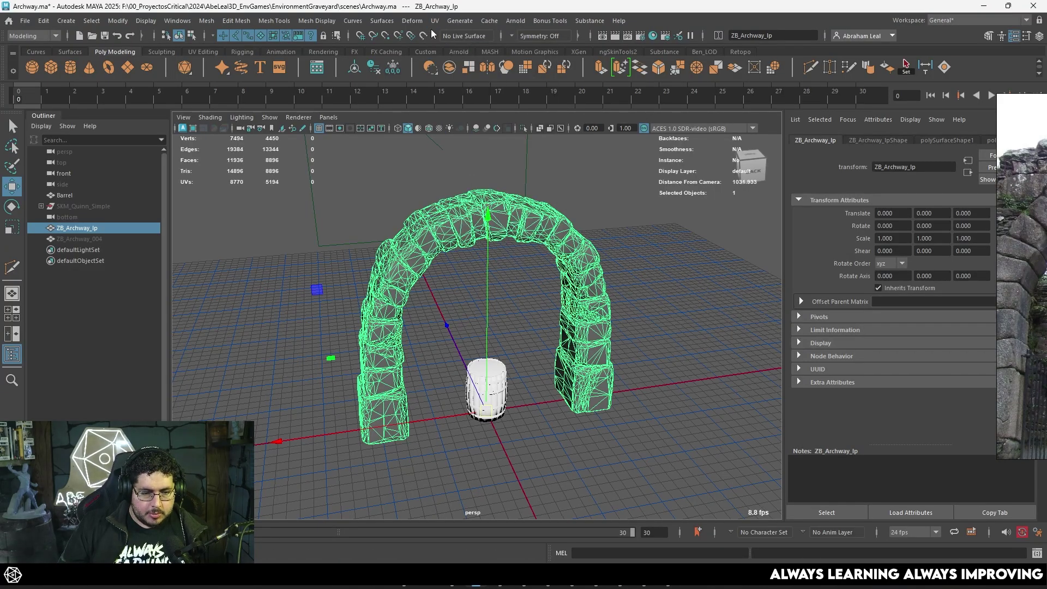
pyautogui.click(435, 22)
pyautogui.click(487, 112)
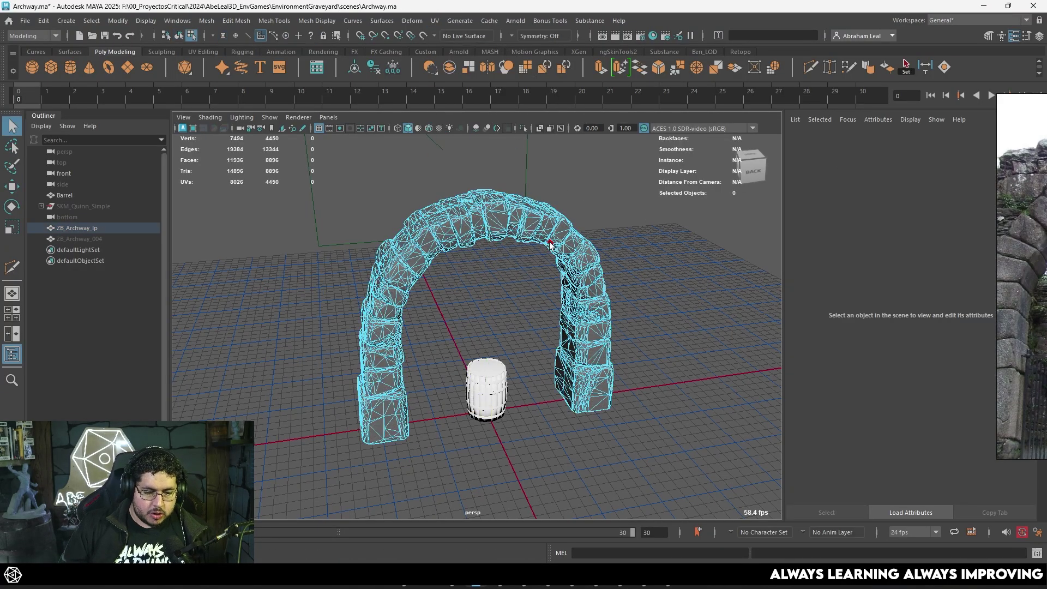
# - Select all archway faces on one side of the centre edge line in the top view
pyautogui.press('space')
pyautogui.moveTo(604, 255); pyautogui.dragTo(538, 250)
pyautogui.scroll(2, 554, 274)
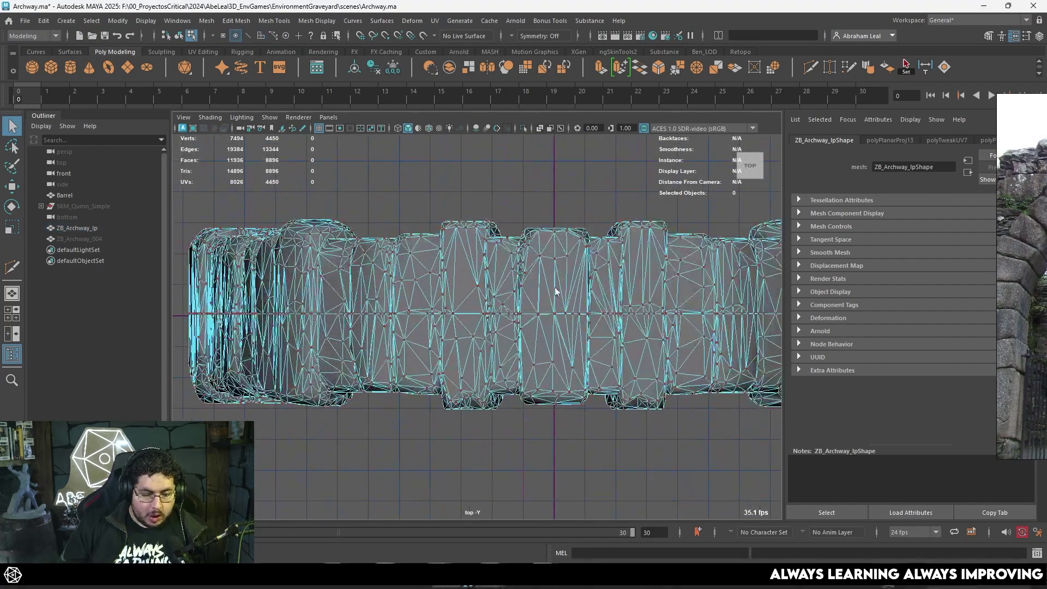
pyautogui.moveTo(554, 275); pyautogui.dragTo(554, 299, button='right')
pyautogui.scroll(-5, 738, 242)
pyautogui.moveTo(284, 320); pyautogui.dragTo(267, 316)
pyautogui.scroll(6, 289, 306)
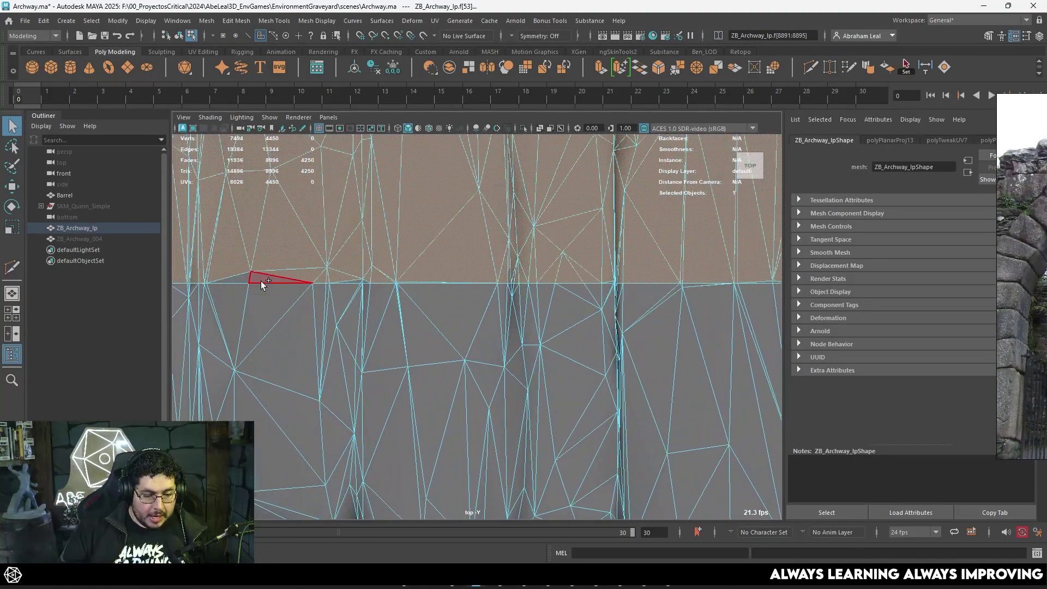
pyautogui.scroll(-6, 260, 280)
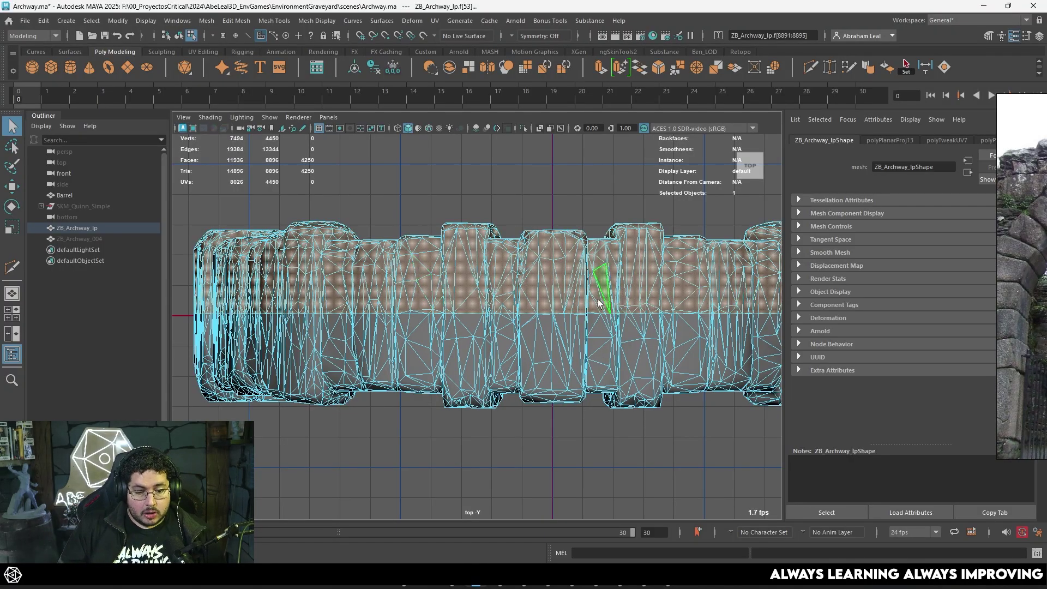
pyautogui.scroll(-3, 572, 297)
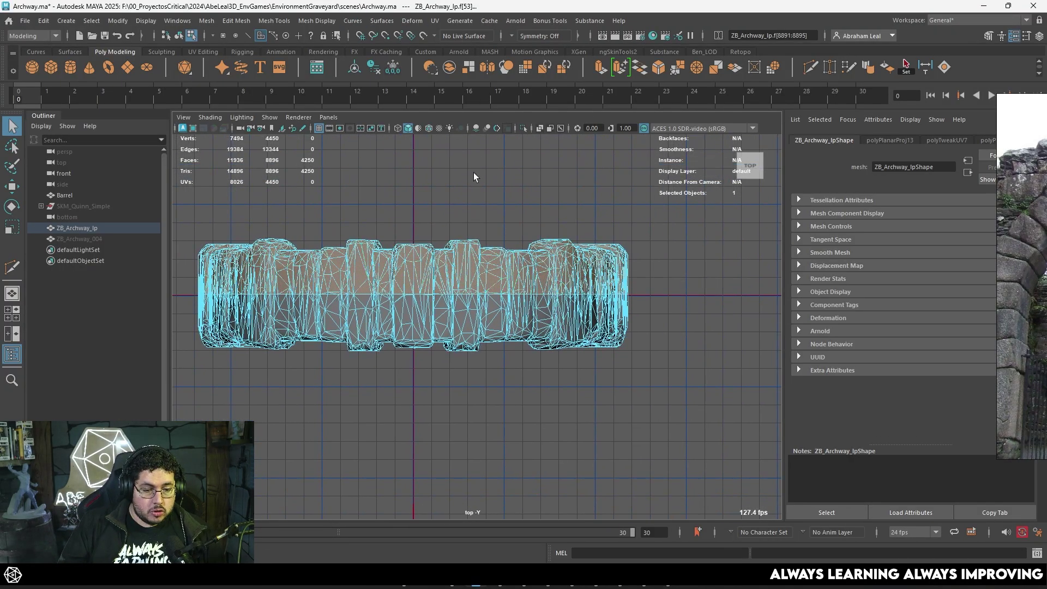
# - Apply a camera-based UV projection to the selected half of the archway from an angled perspective view
pyautogui.press('space')
pyautogui.moveTo(472, 210); pyautogui.dragTo(471, 182)
pyautogui.keyDown('alt'); pyautogui.moveTo(474, 240); pyautogui.dragTo(480, 226); pyautogui.keyUp('alt')
pyautogui.keyDown('alt'); pyautogui.moveTo(480, 226); pyautogui.dragTo(512, 229, button='right'); pyautogui.keyUp('alt')
pyautogui.keyDown('alt'); pyautogui.moveTo(512, 229); pyautogui.dragTo(559, 240); pyautogui.keyUp('alt')
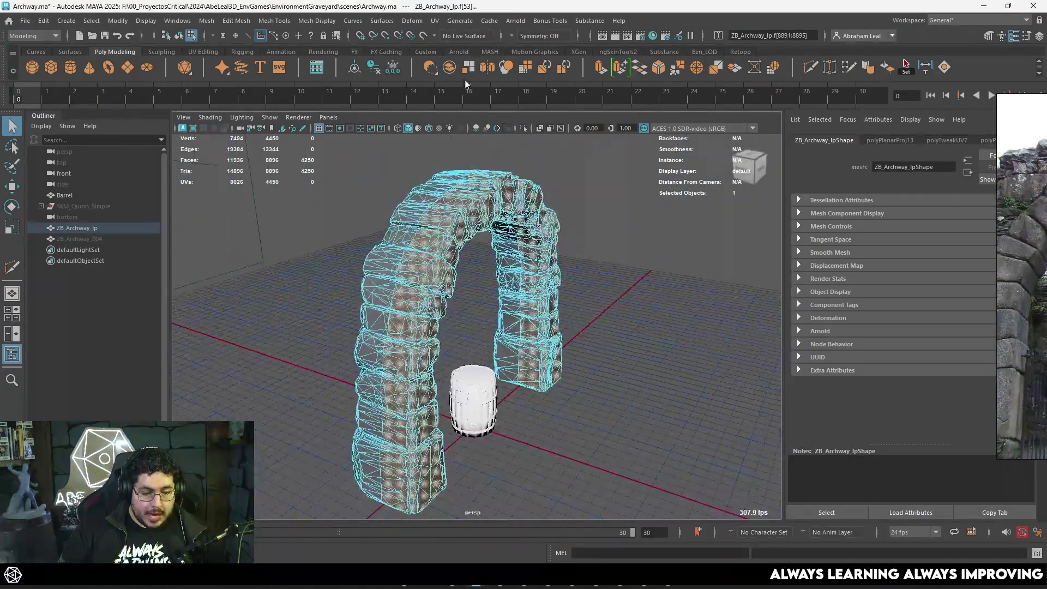
pyautogui.click(439, 24)
pyautogui.click(476, 113)
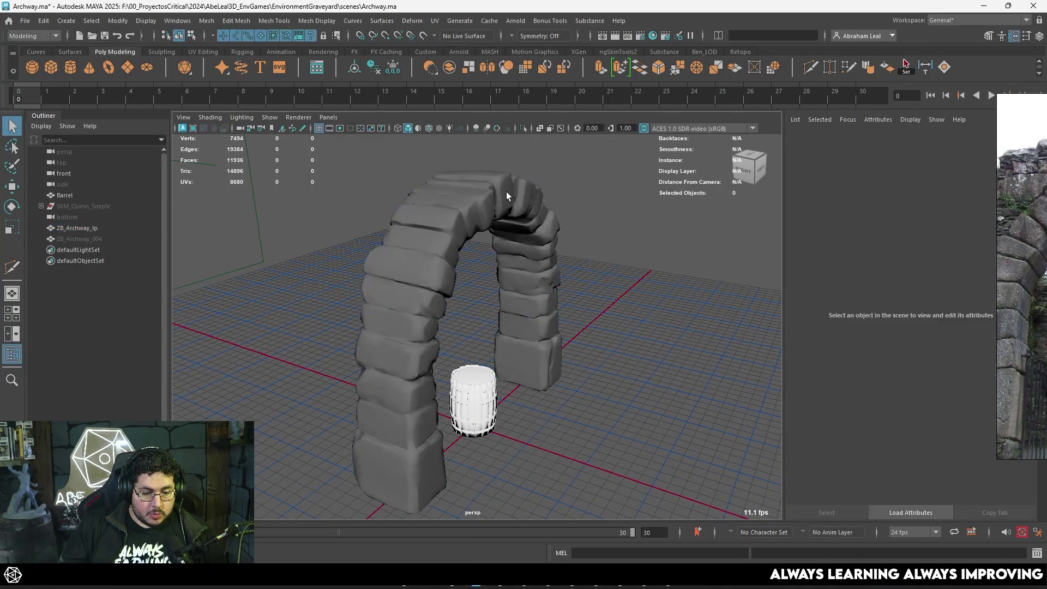
# - Open ZB_Archway_lp in the UV Editor and select both of its UV shells
pyautogui.click(506, 195)
pyautogui.click(436, 21)
pyautogui.click(456, 41)
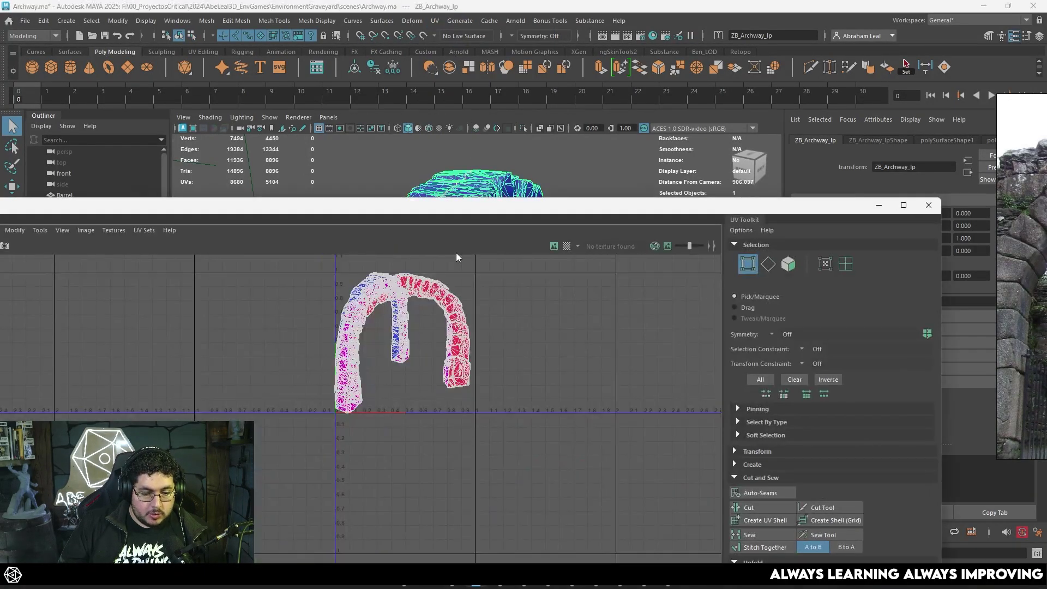
pyautogui.moveTo(451, 285); pyautogui.dragTo(404, 266, button='right')
pyautogui.moveTo(293, 267); pyautogui.dragTo(536, 463)
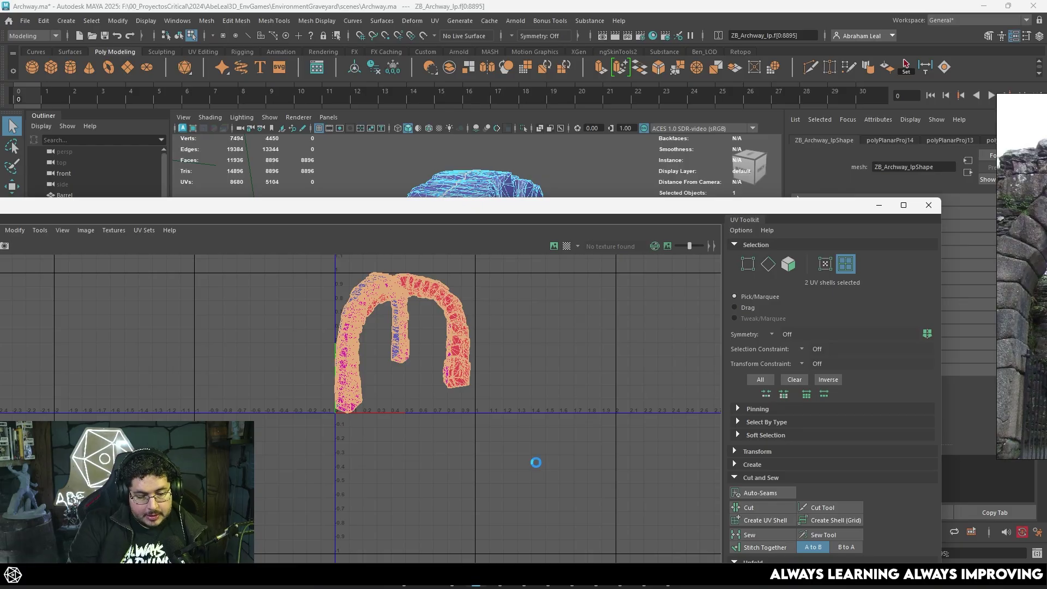
# - Lay out the two unfolded archway half shells inside the UV tile and clear the selection
pyautogui.hotkey('ctrl', 'l')
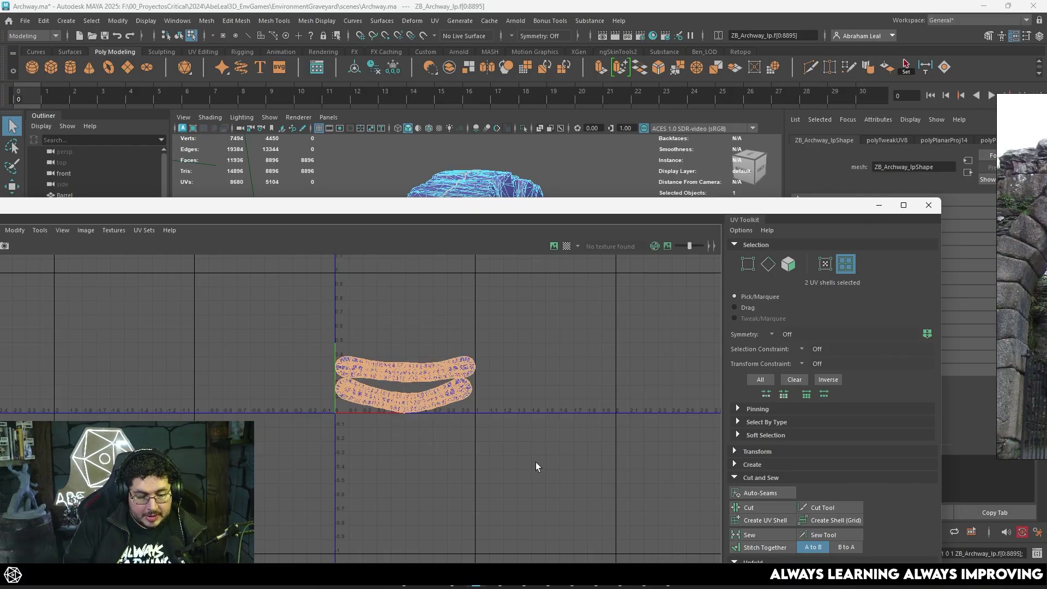
pyautogui.click(533, 391)
# - Examine the two long archway shells and how much of the UV tile they leave unused
pyautogui.scroll(4, 480, 407)
pyautogui.keyDown('alt'); pyautogui.moveTo(401, 410); pyautogui.dragTo(521, 441, button='middle'); pyautogui.keyUp('alt')
pyautogui.scroll(5, 521, 440)
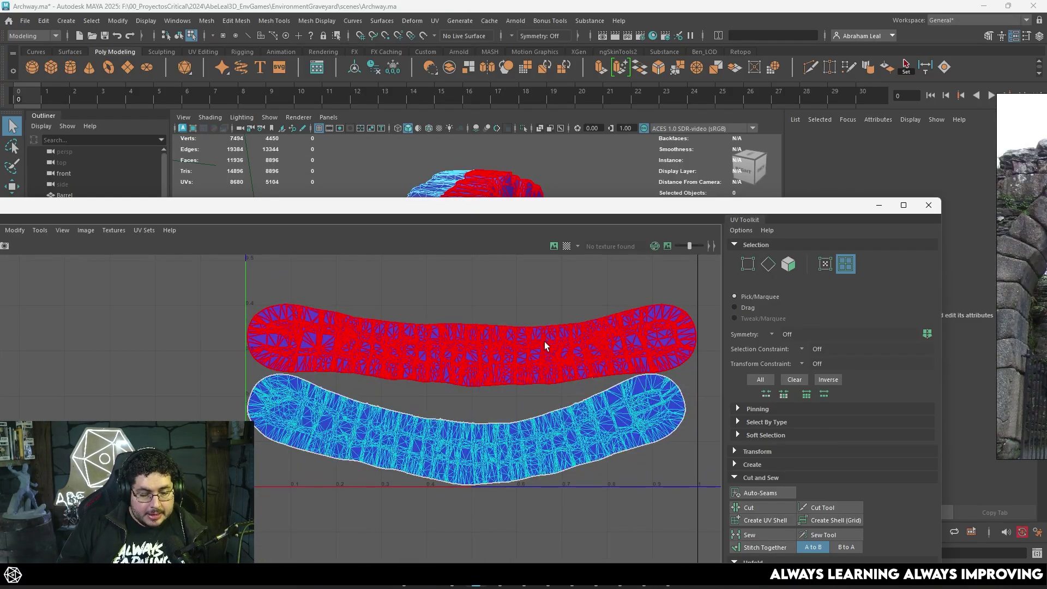
pyautogui.scroll(-3, 546, 349)
pyautogui.scroll(1, 559, 388)
pyautogui.scroll(2, 356, 339)
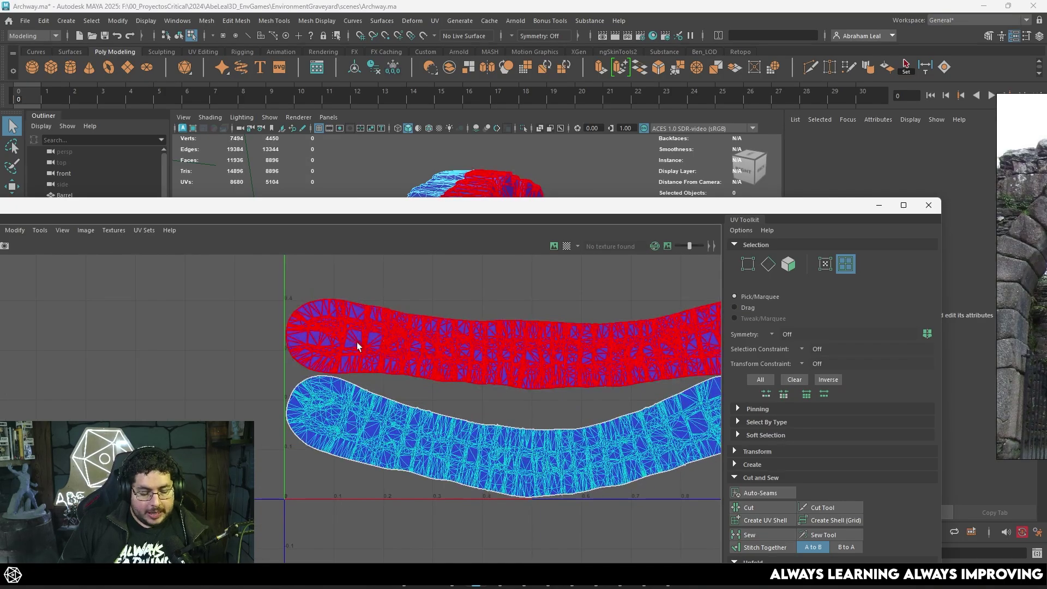
pyautogui.scroll(-4, 562, 327)
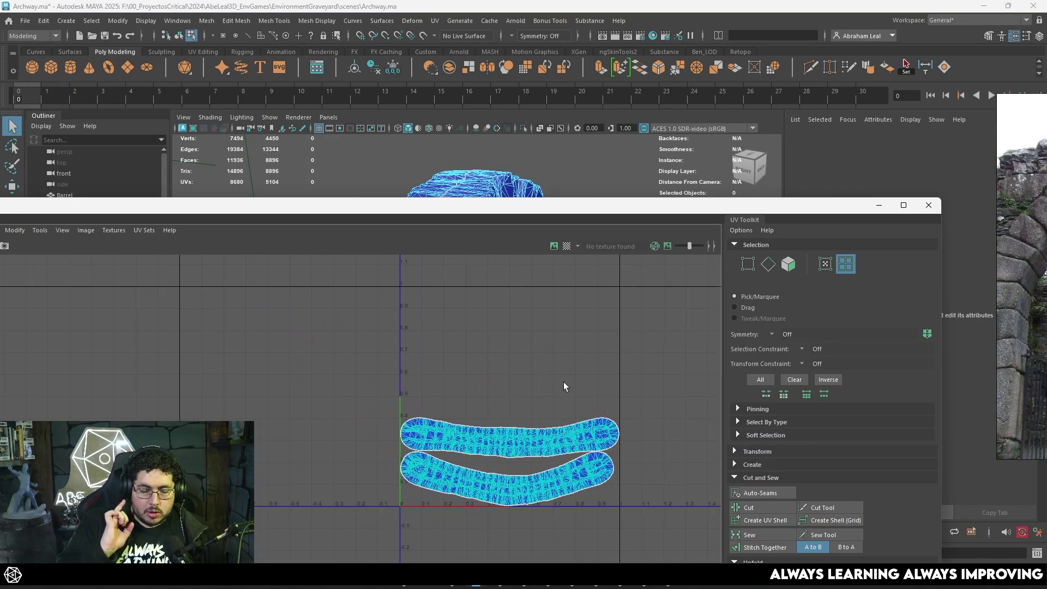
pyautogui.scroll(1, 568, 375)
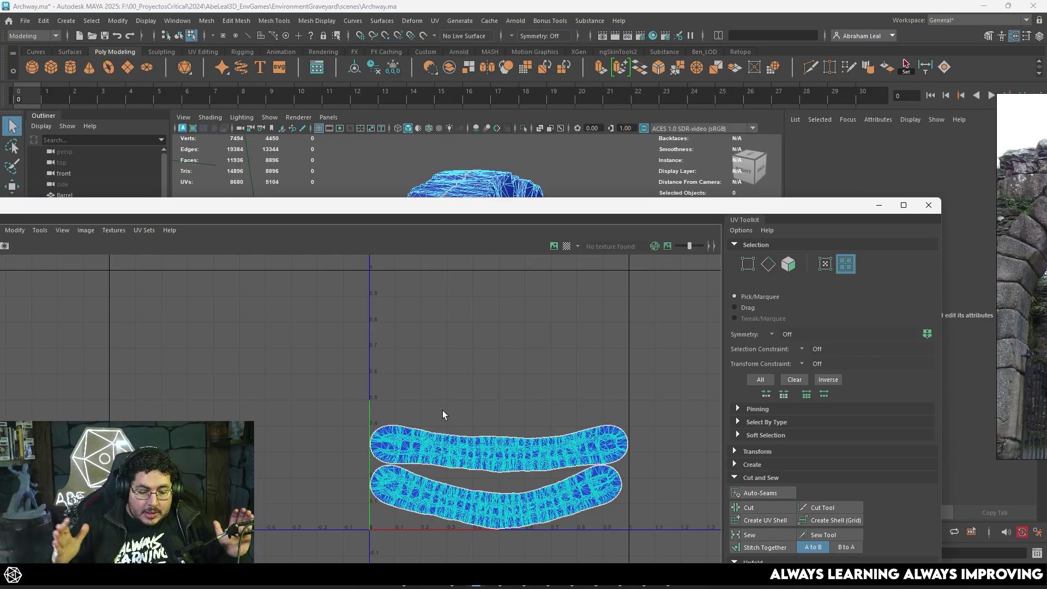
pyautogui.scroll(5, 524, 463)
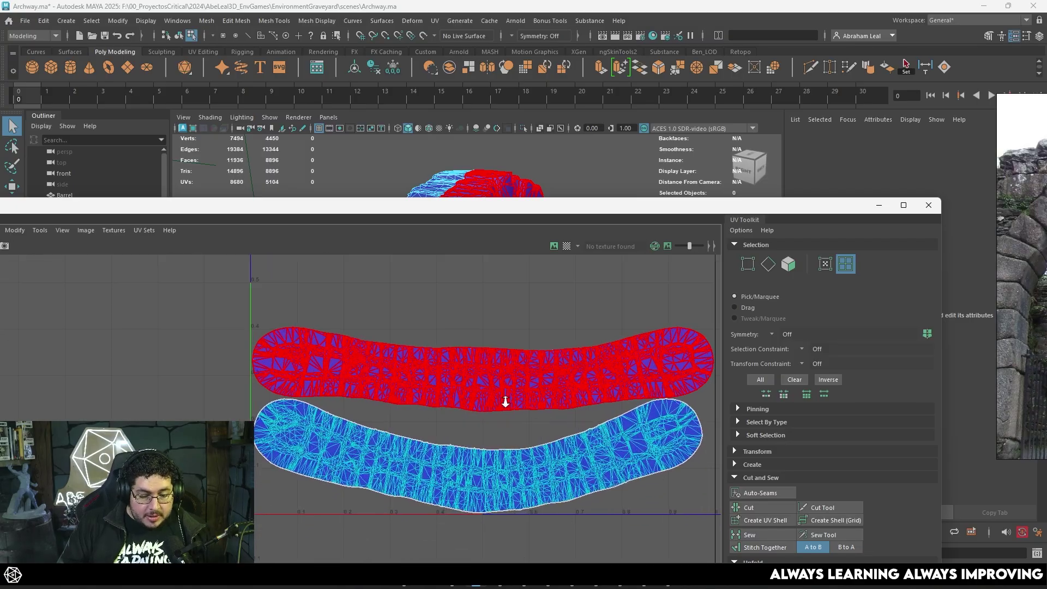
pyautogui.scroll(-4, 480, 382)
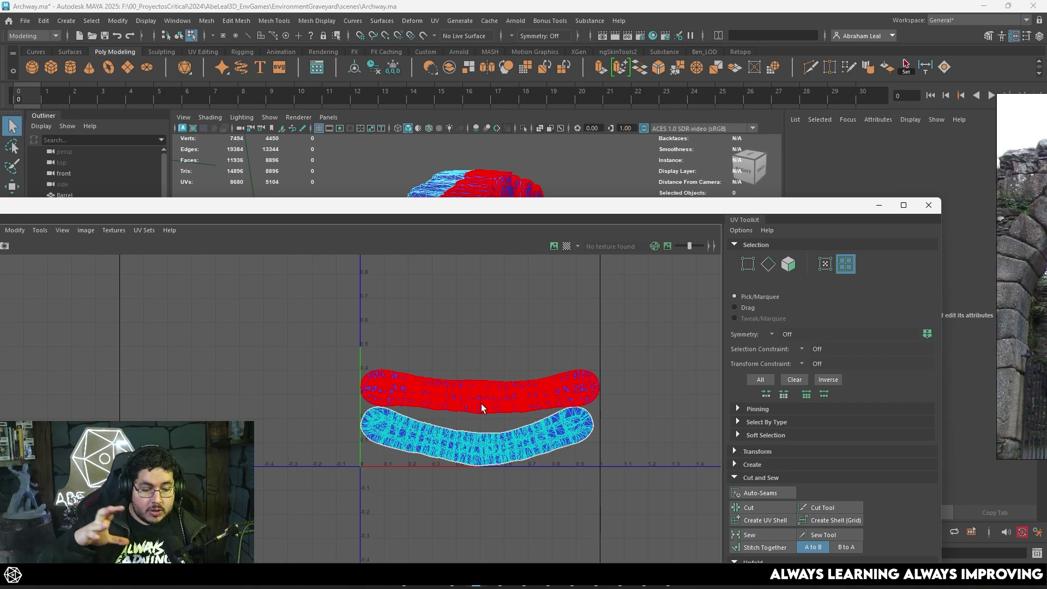
# - Isolate the selected half of the archway's faces and show it in the front view
pyautogui.click(880, 205)
pyautogui.click(523, 209)
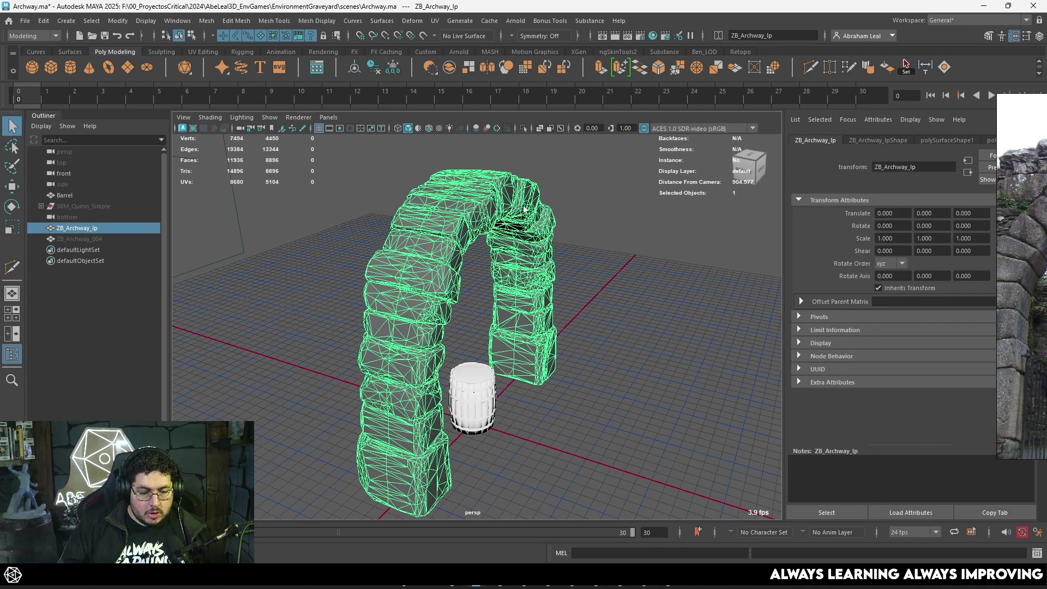
pyautogui.moveTo(524, 209); pyautogui.dragTo(572, 205, button='right')
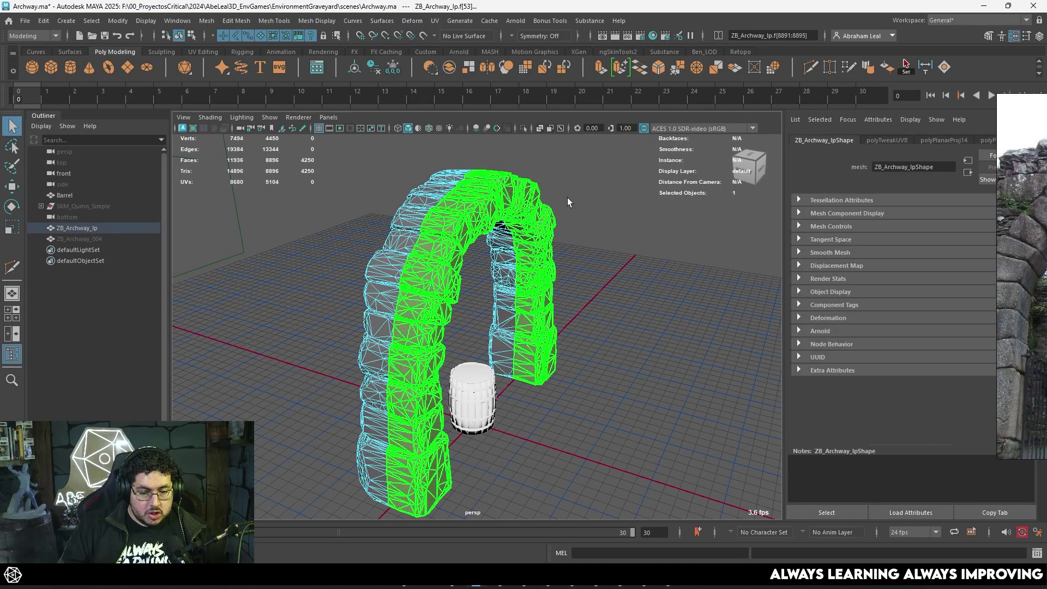
pyautogui.click(524, 130)
pyautogui.keyDown('alt'); pyautogui.moveTo(626, 250); pyautogui.dragTo(624, 304); pyautogui.keyUp('alt')
pyautogui.click(673, 249)
pyautogui.press('space')
pyautogui.scroll(3, 477, 301)
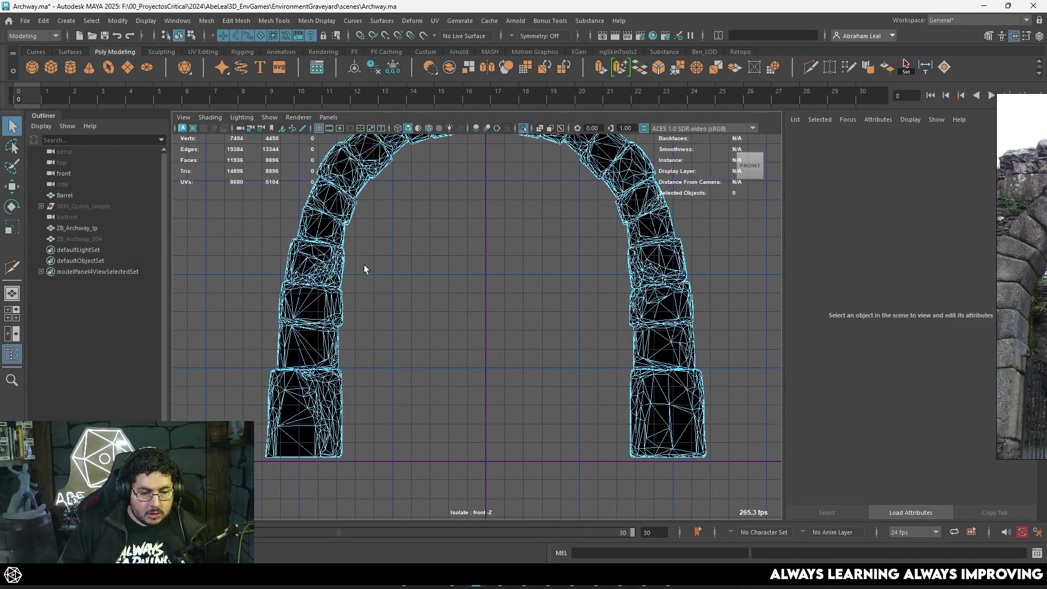
# - Lasso-select the faces of the lowest two stones on both legs of the archway
pyautogui.moveTo(321, 241); pyautogui.dragTo(347, 277, button='right')
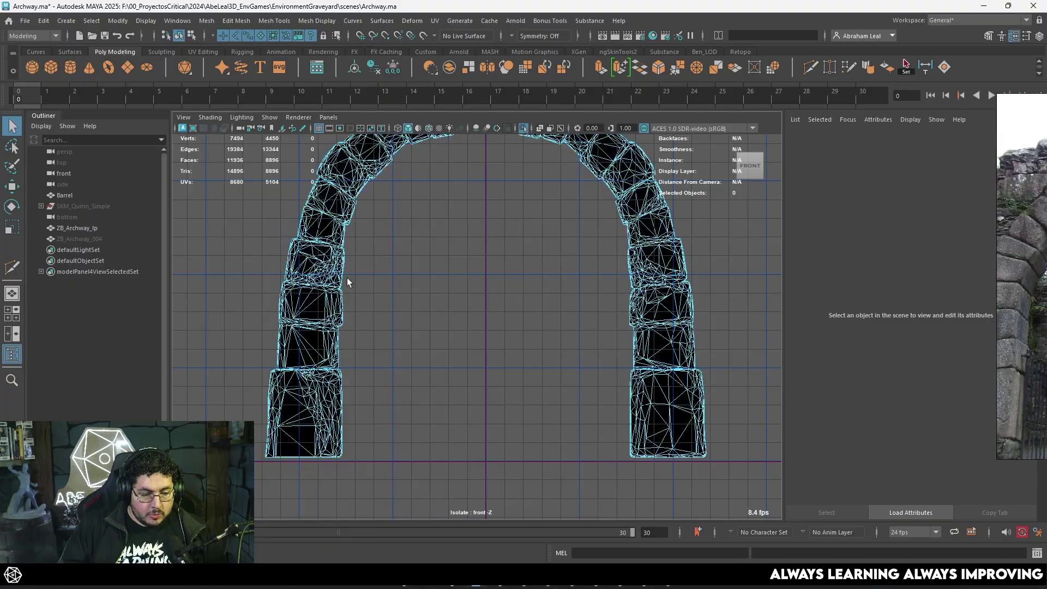
pyautogui.click(13, 147)
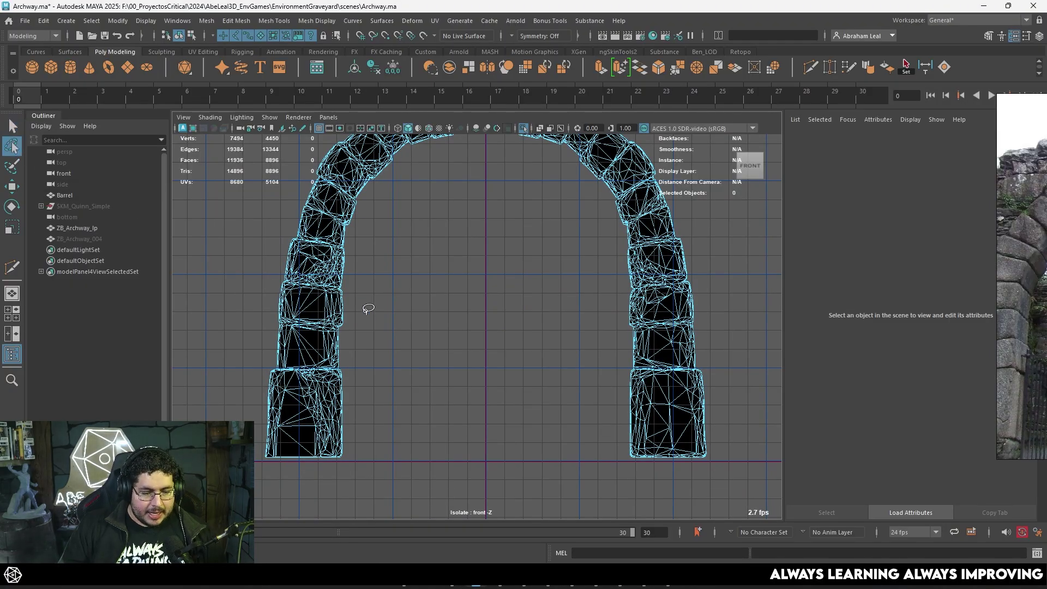
pyautogui.moveTo(425, 483)
pyautogui.mouseDown()
pyautogui.moveTo(305, 481)
pyautogui.moveTo(233, 362)
pyautogui.moveTo(279, 315)
pyautogui.moveTo(440, 333)
pyautogui.mouseUp()
pyautogui.moveTo(661, 508)
pyautogui.mouseDown()
pyautogui.moveTo(597, 342)
pyautogui.moveTo(635, 328)
pyautogui.moveTo(704, 323)
pyautogui.moveTo(755, 480)
pyautogui.mouseUp()
# - Add the shoulder stones on both sides of the arch to the face selection, trimming stray faces along the stone boundaries
pyautogui.keyDown('alt'); pyautogui.moveTo(393, 233); pyautogui.dragTo(423, 324, button='middle'); pyautogui.keyUp('alt')
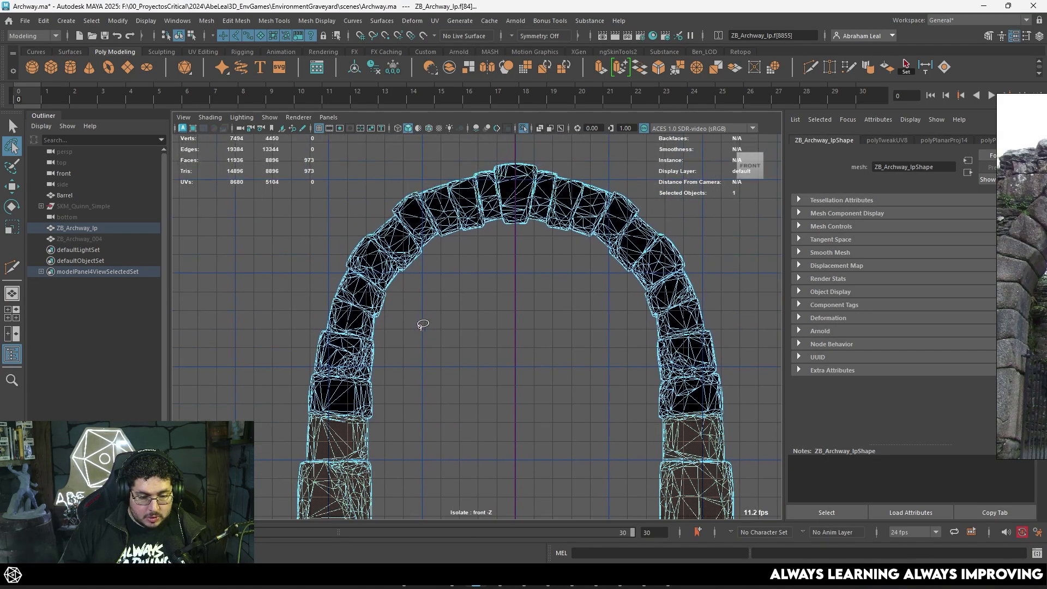
pyautogui.moveTo(440, 329)
pyautogui.mouseDown()
pyautogui.moveTo(333, 250)
pyautogui.moveTo(382, 178)
pyautogui.moveTo(433, 163)
pyautogui.moveTo(452, 163)
pyautogui.moveTo(480, 215)
pyautogui.mouseUp()
pyautogui.scroll(3, 378, 454)
pyautogui.scroll(3, 378, 454)
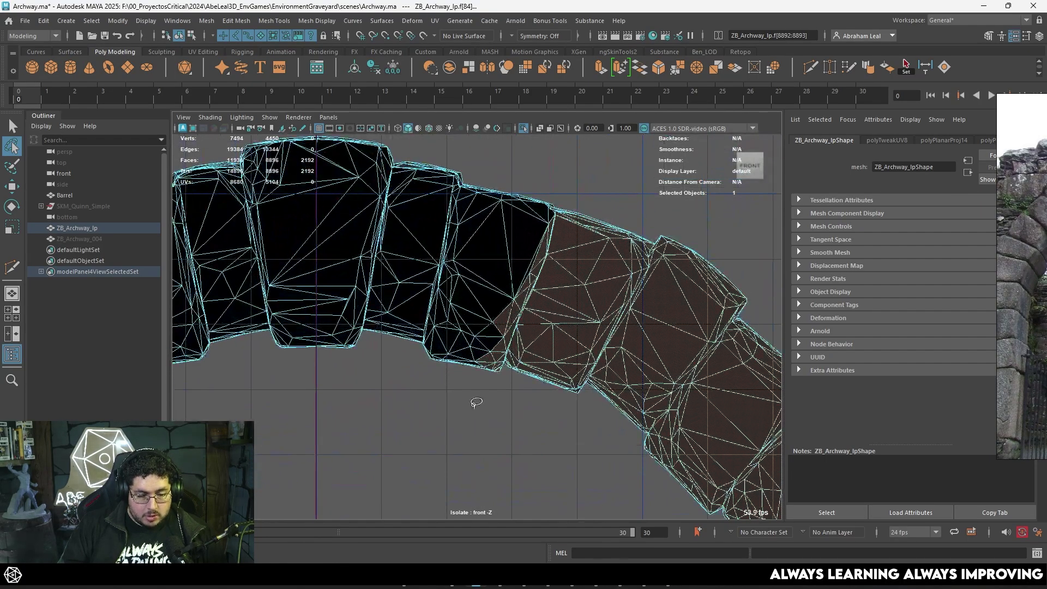
pyautogui.moveTo(494, 384)
pyautogui.keyDown('shift'); pyautogui.mouseDown()
pyautogui.moveTo(521, 199)
pyautogui.moveTo(402, 229)
pyautogui.mouseUp(); pyautogui.keyUp('shift')
pyautogui.moveTo(478, 410)
pyautogui.keyDown('shift'); pyautogui.mouseDown()
pyautogui.moveTo(518, 251)
pyautogui.moveTo(423, 404)
pyautogui.mouseUp(); pyautogui.keyUp('shift')
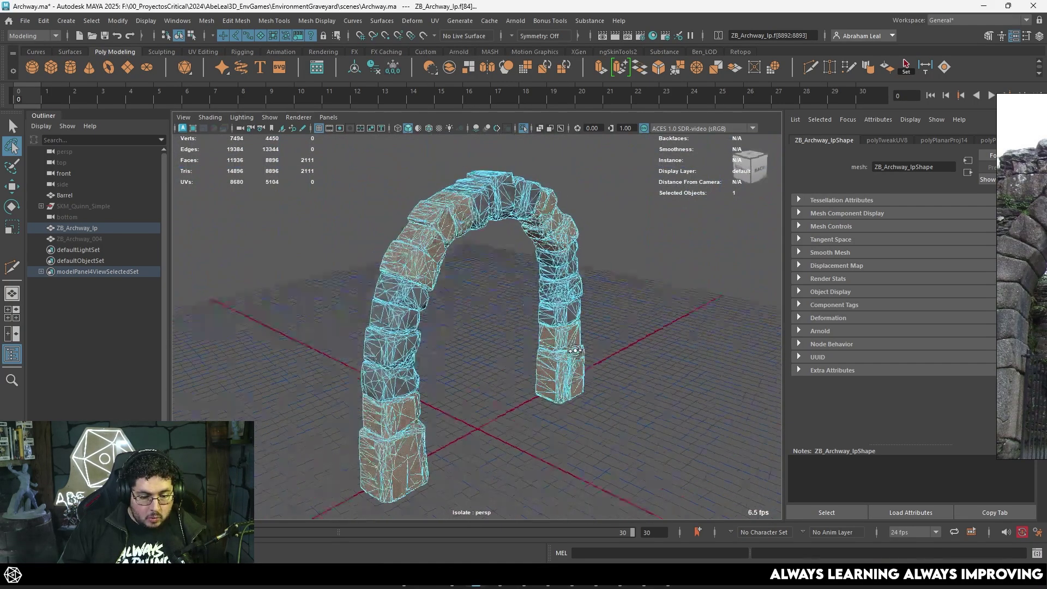
# - Apply a camera-based UV projection to the selected stone groups from a frontal perspective view
pyautogui.keyDown('alt'); pyautogui.moveTo(545, 345); pyautogui.dragTo(524, 331); pyautogui.keyUp('alt')
pyautogui.click(435, 21)
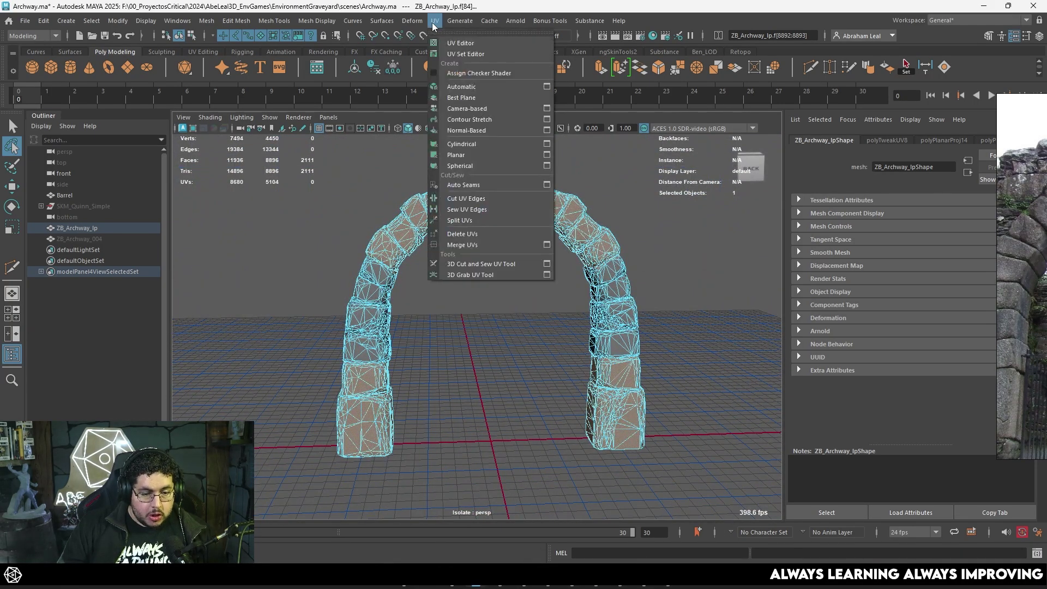
pyautogui.click(473, 107)
pyautogui.keyDown('alt'); pyautogui.moveTo(515, 169); pyautogui.dragTo(548, 182); pyautogui.keyUp('alt')
pyautogui.press('q')
pyautogui.click(560, 183)
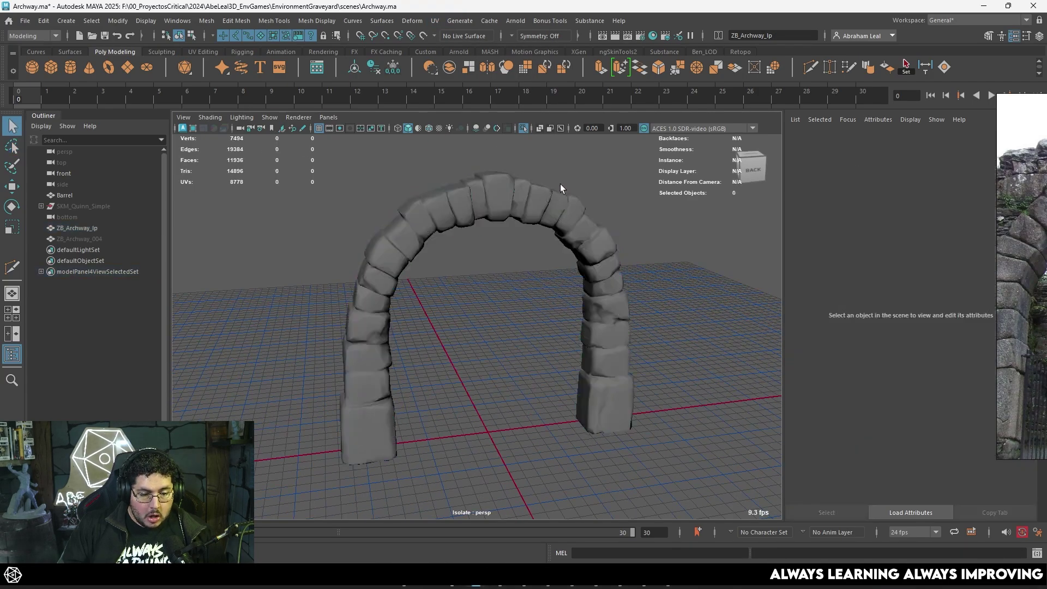
# - Open ZB_Archway_lp in the UV Editor and move the first small stone-group shell up, clear of the long shell
pyautogui.click(565, 206)
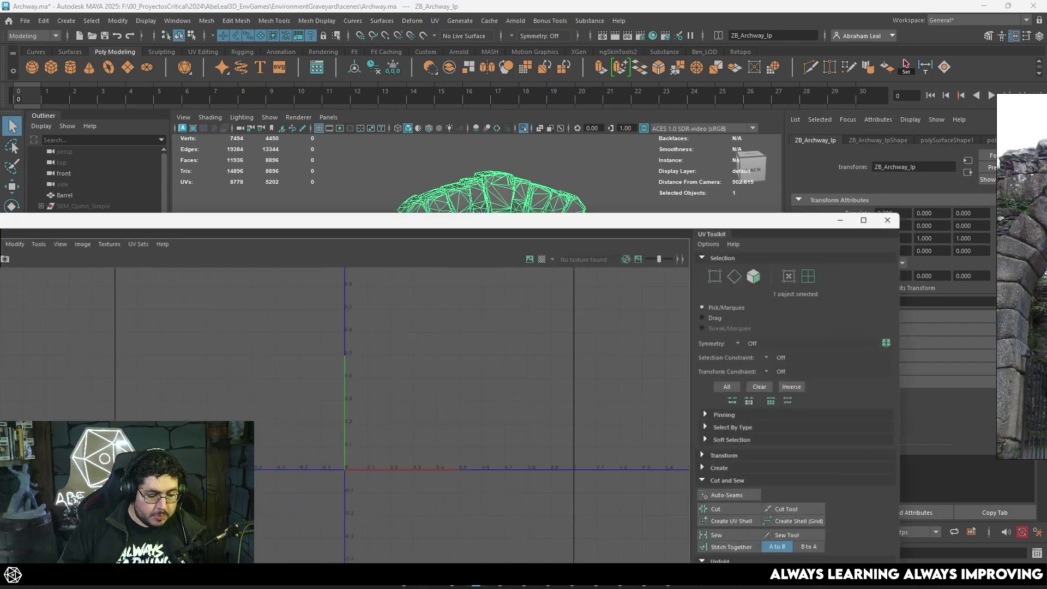
pyautogui.moveTo(541, 313); pyautogui.dragTo(507, 298, button='right')
pyautogui.scroll(3, 463, 366)
pyautogui.press('w')
pyautogui.moveTo(410, 409); pyautogui.dragTo(427, 328)
# - Move the central and the opposite small stone-group shells up, clear of the long half shell
pyautogui.click(485, 407)
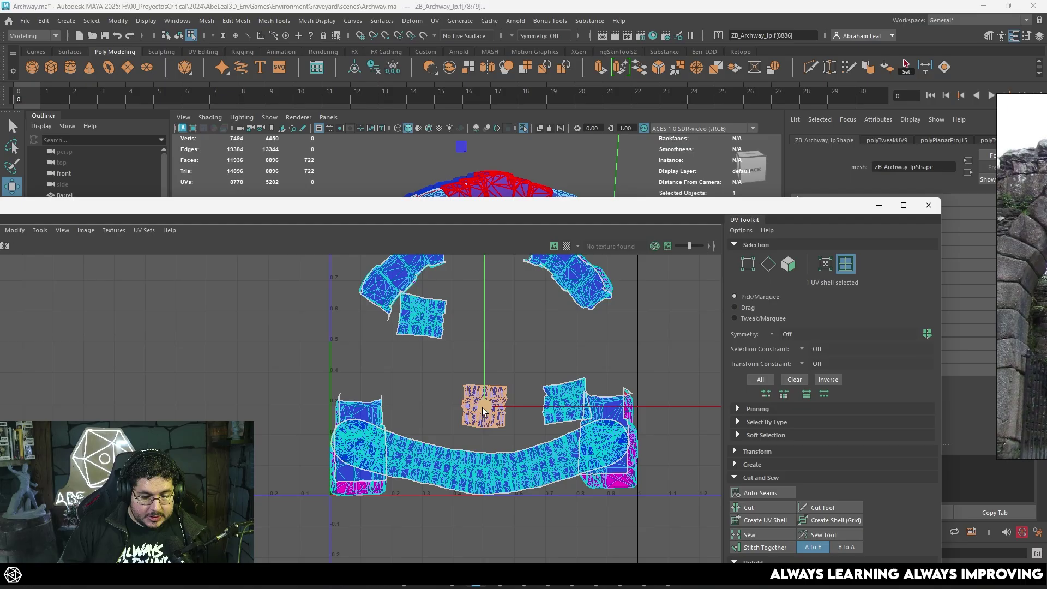
pyautogui.moveTo(484, 406); pyautogui.dragTo(485, 330)
pyautogui.click(556, 407)
pyautogui.moveTo(557, 406); pyautogui.dragTo(544, 341)
pyautogui.scroll(-2, 545, 339)
# - Move the two leg shells outward and up, off the ends of the long half shell
pyautogui.click(402, 423)
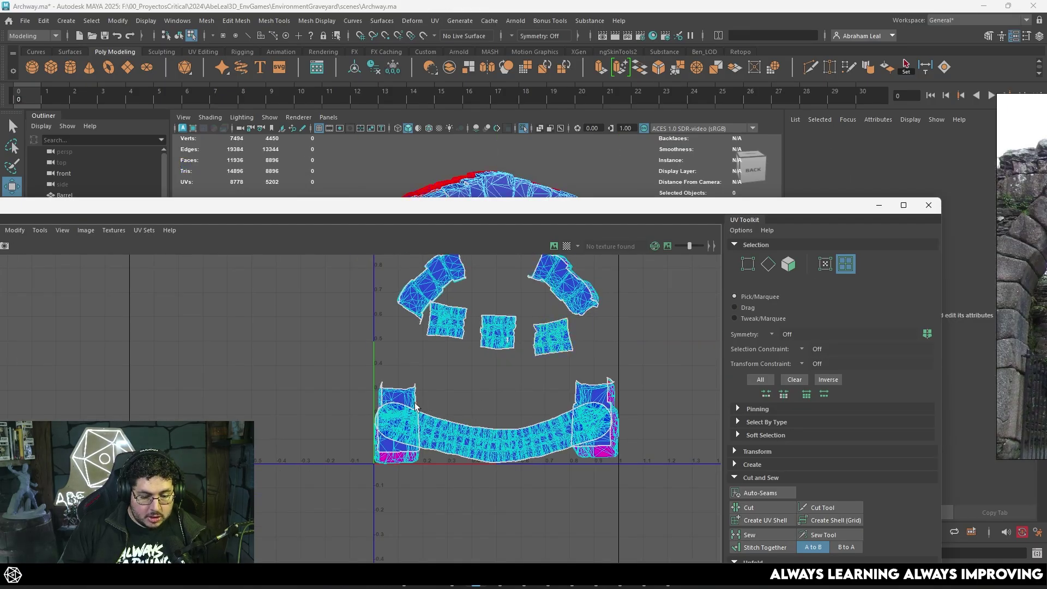
pyautogui.moveTo(402, 422); pyautogui.dragTo(362, 340)
pyautogui.click(595, 414)
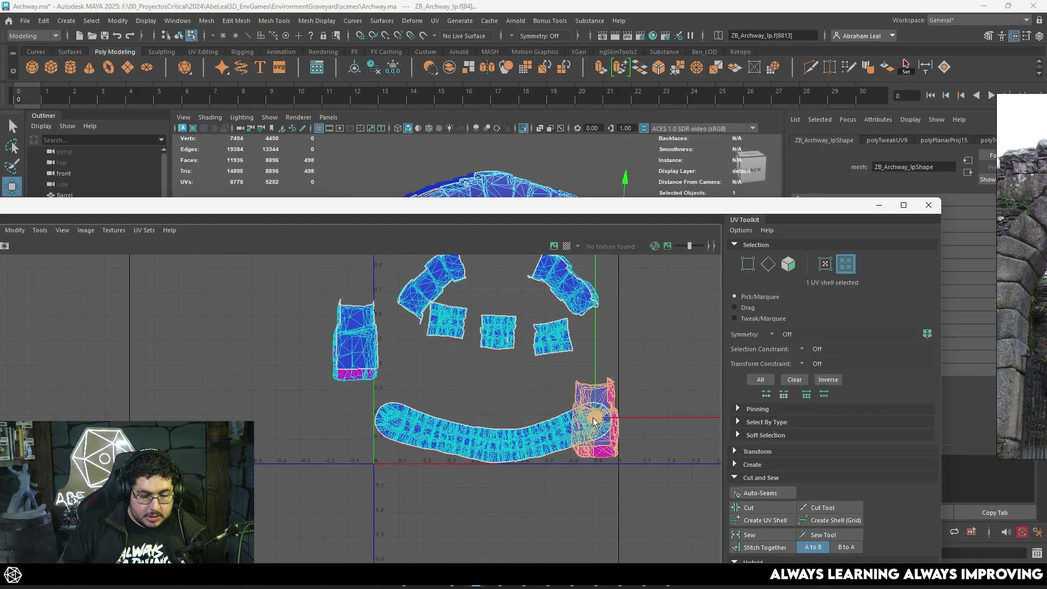
pyautogui.moveTo(595, 415); pyautogui.dragTo(629, 333)
pyautogui.click(612, 324)
# - Sew the border edges of the tiny stray shell between the two shoulder shells
pyautogui.scroll(-2, 613, 324)
pyautogui.moveTo(645, 293); pyautogui.dragTo(342, 430)
pyautogui.scroll(3, 496, 365)
pyautogui.scroll(10, 404, 281)
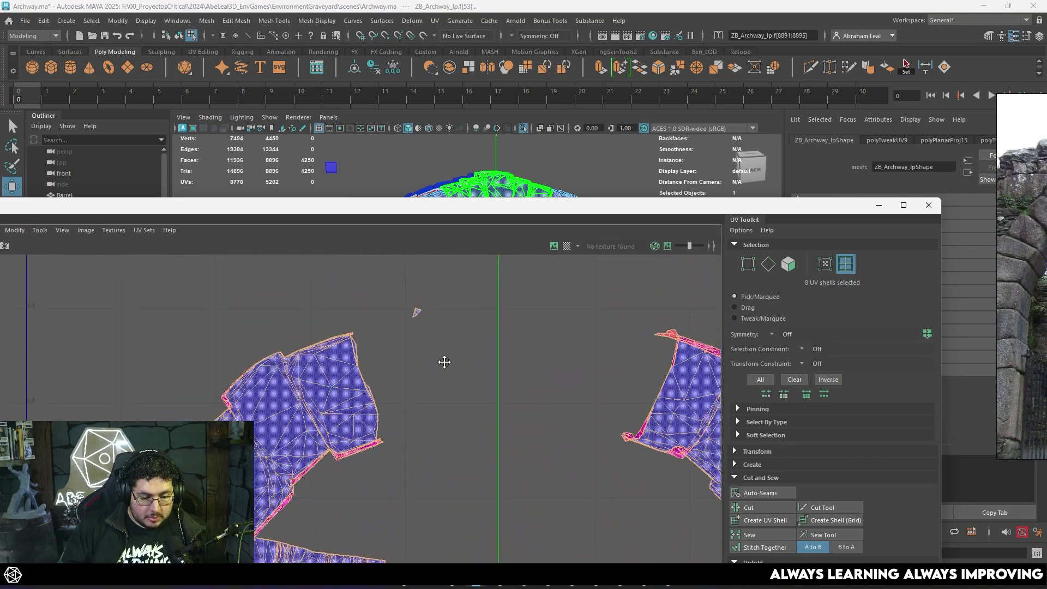
pyautogui.moveTo(403, 338); pyautogui.dragTo(410, 312, button='right')
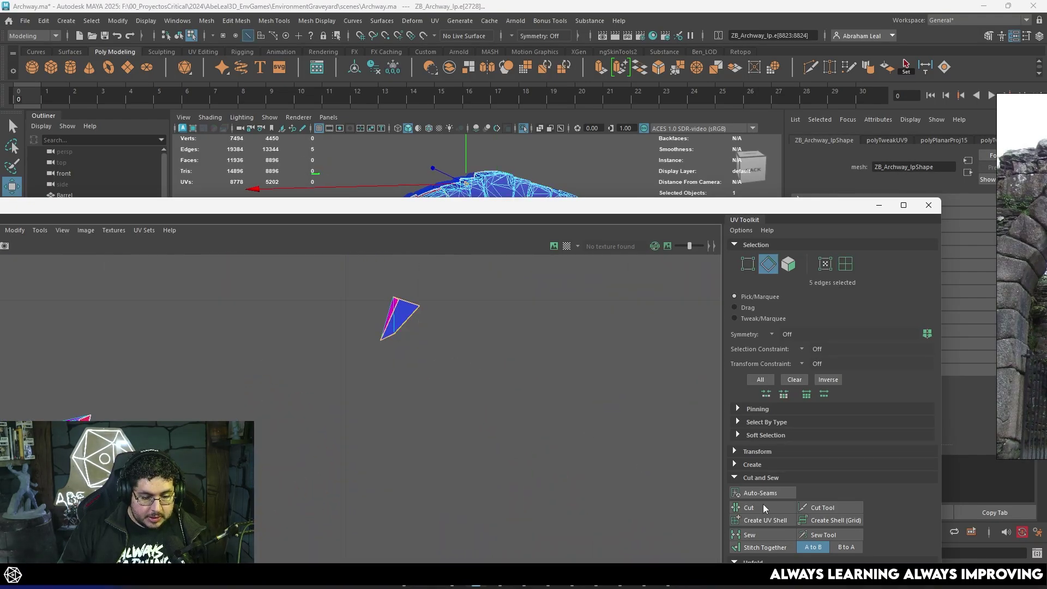
pyautogui.click(762, 535)
# - Select the seven shells of the split archway half, unfold them and lay them out in the UV tile
pyautogui.scroll(-5, 533, 414)
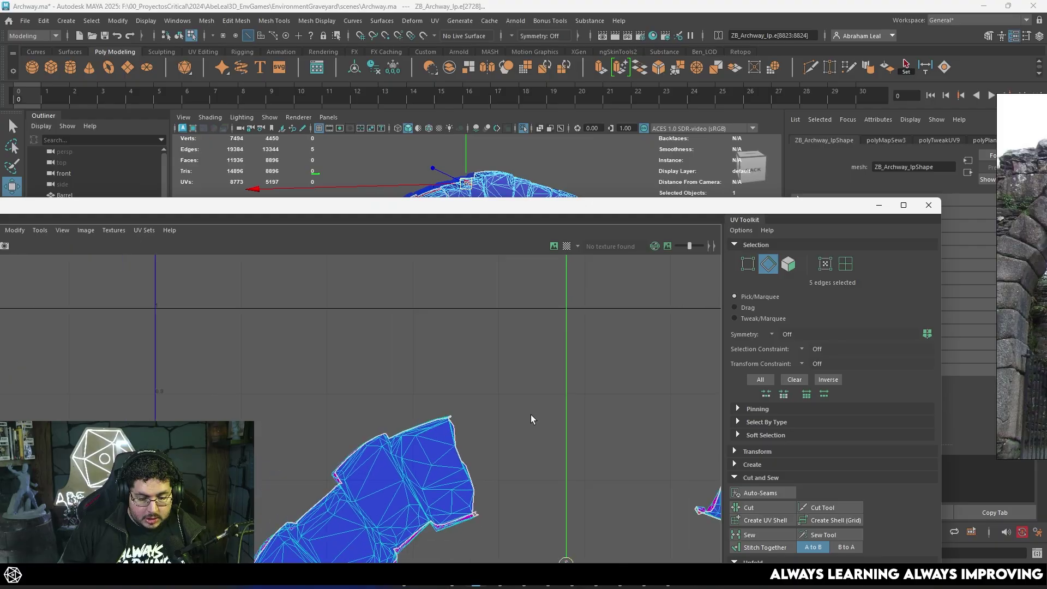
pyautogui.scroll(-3, 511, 349)
pyautogui.keyDown('alt'); pyautogui.moveTo(538, 421); pyautogui.dragTo(494, 371, button='middle'); pyautogui.keyUp('alt')
pyautogui.scroll(-3, 498, 373)
pyautogui.moveTo(504, 374); pyautogui.dragTo(469, 358, button='right')
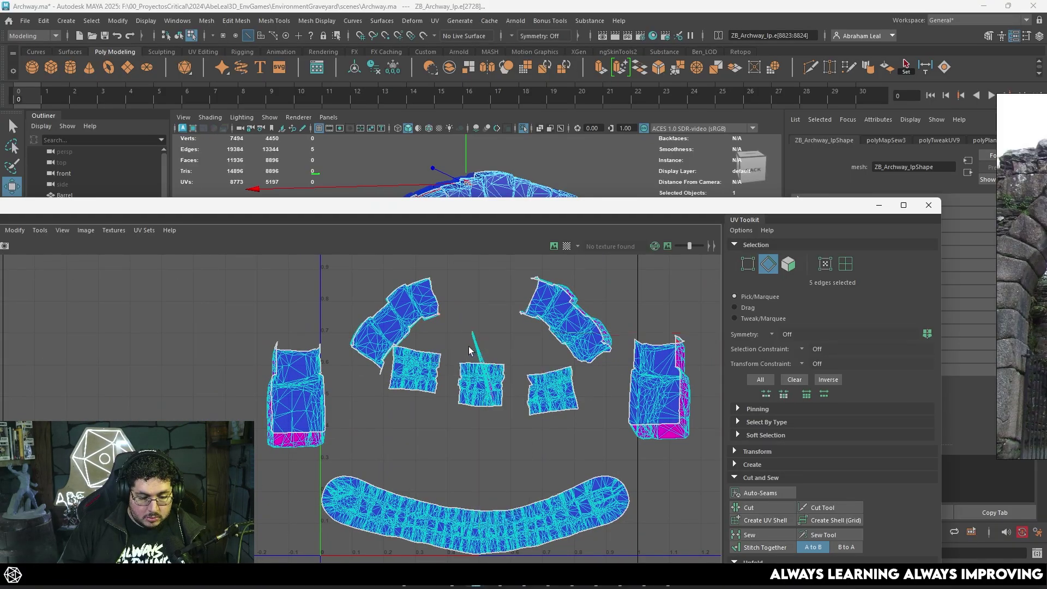
pyautogui.scroll(-3, 281, 289)
pyautogui.moveTo(270, 281); pyautogui.dragTo(577, 379)
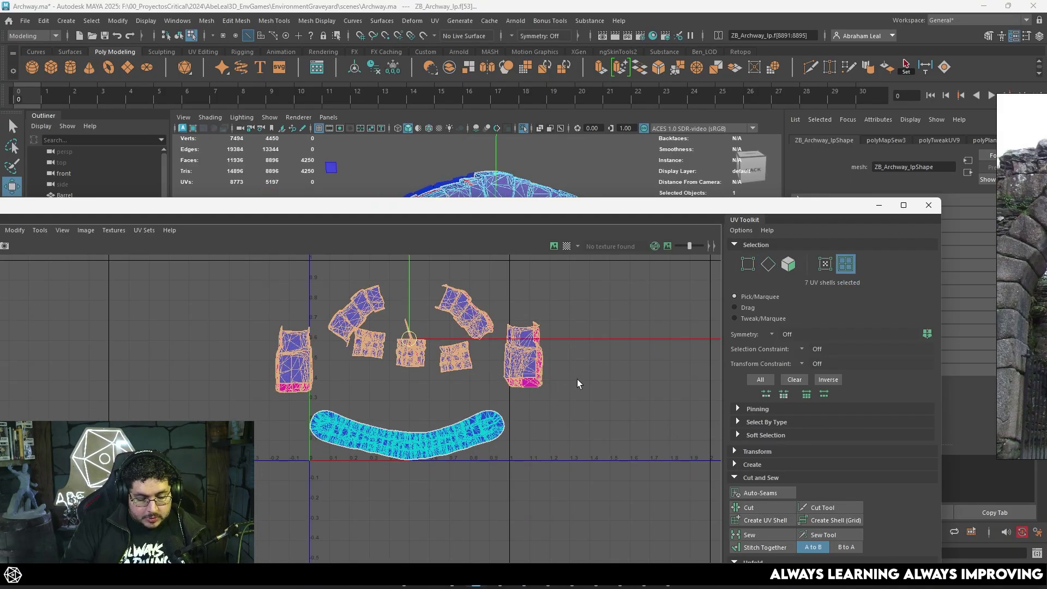
pyautogui.hotkey('ctrl', 'u')
pyautogui.hotkey('ctrl', 'l')
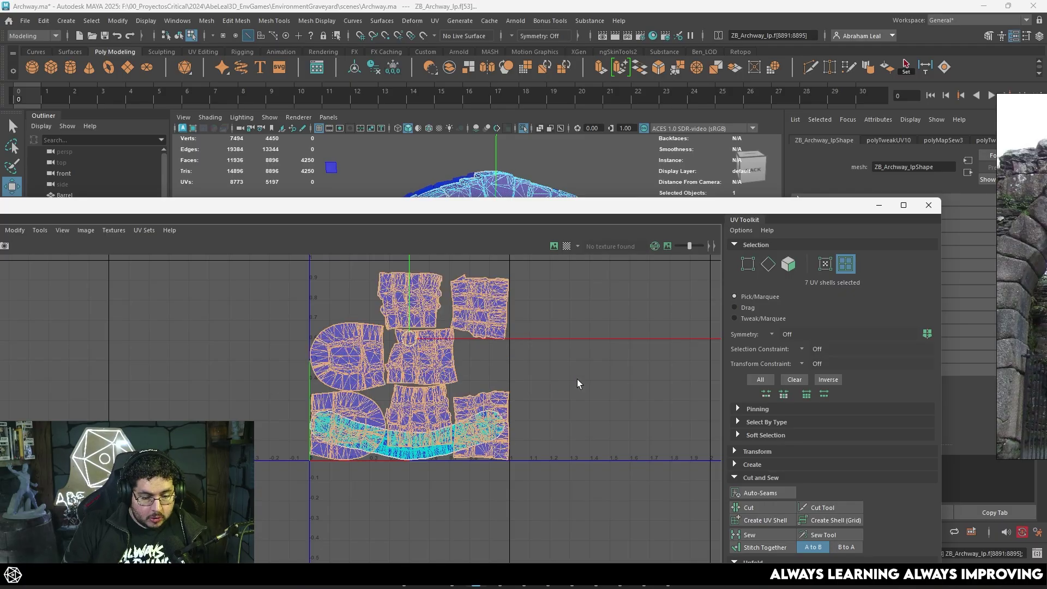
# - Compare the size and packing of the split shells with the overlapping long half shell
pyautogui.scroll(3, 499, 382)
pyautogui.click(441, 410)
pyautogui.keyDown('alt'); pyautogui.moveTo(440, 410); pyautogui.dragTo(562, 433, button='middle'); pyautogui.keyUp('alt')
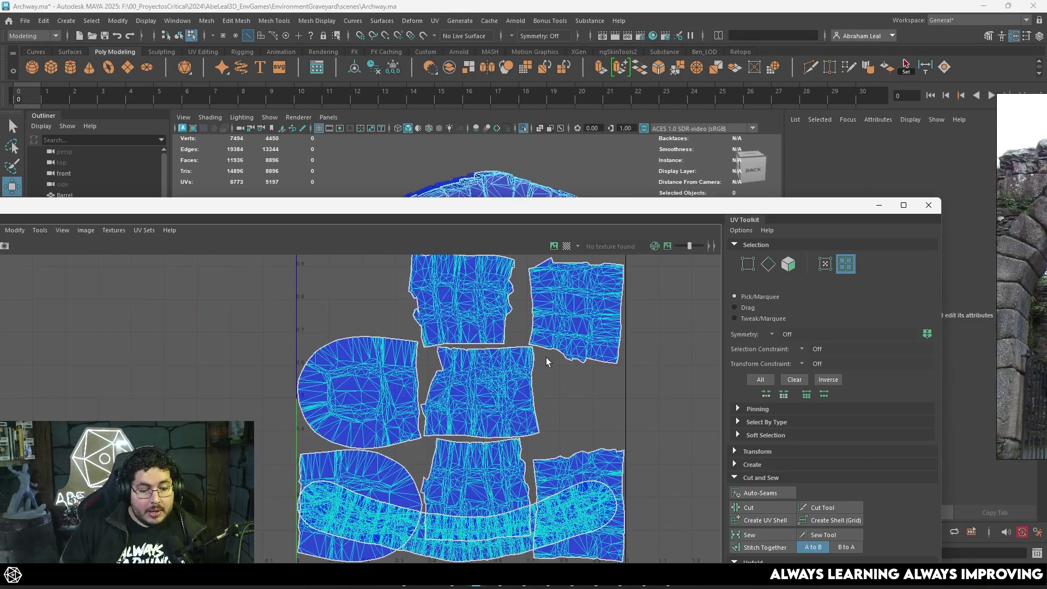
pyautogui.scroll(1, 570, 381)
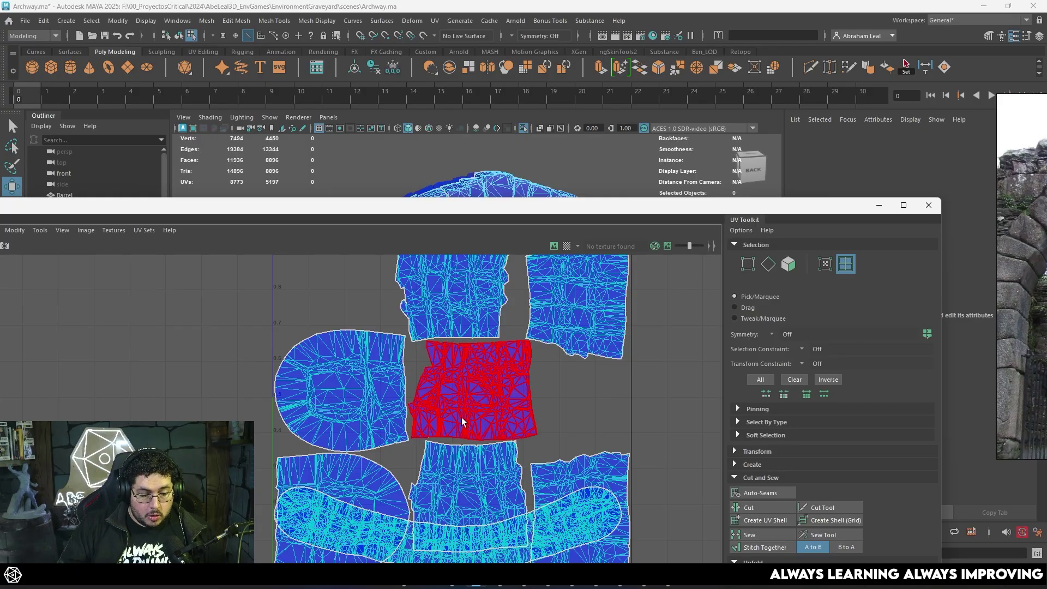
pyautogui.scroll(1, 469, 414)
pyautogui.keyDown('alt'); pyautogui.moveTo(491, 420); pyautogui.dragTo(520, 424, button='middle'); pyautogui.keyUp('alt')
pyautogui.scroll(-2, 549, 394)
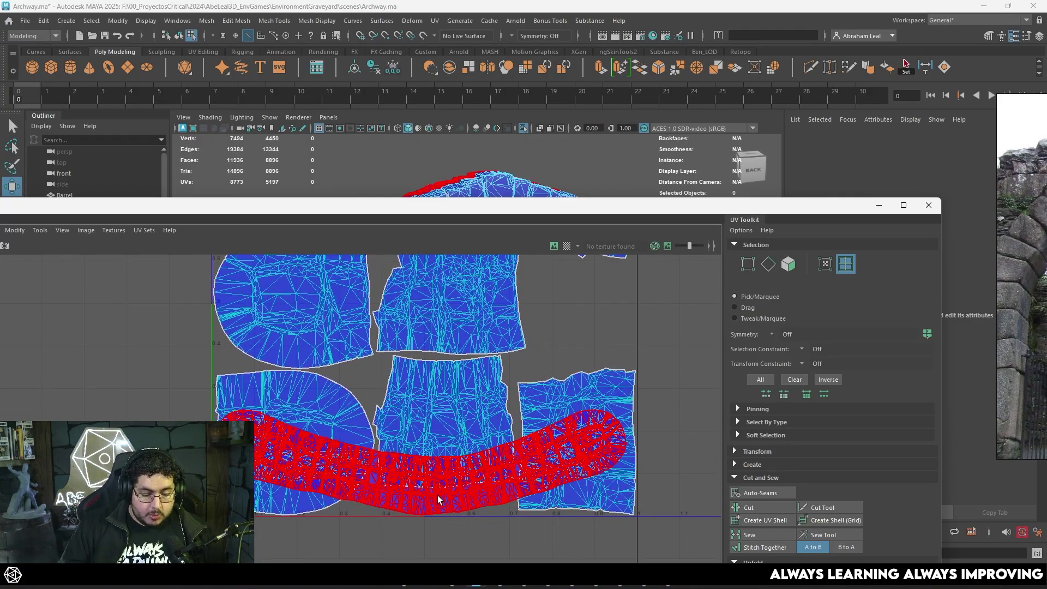
pyautogui.click(510, 455)
pyautogui.scroll(-2, 571, 452)
pyautogui.scroll(3, 552, 442)
pyautogui.keyDown('alt'); pyautogui.moveTo(364, 398); pyautogui.dragTo(402, 460, button='middle'); pyautogui.keyUp('alt')
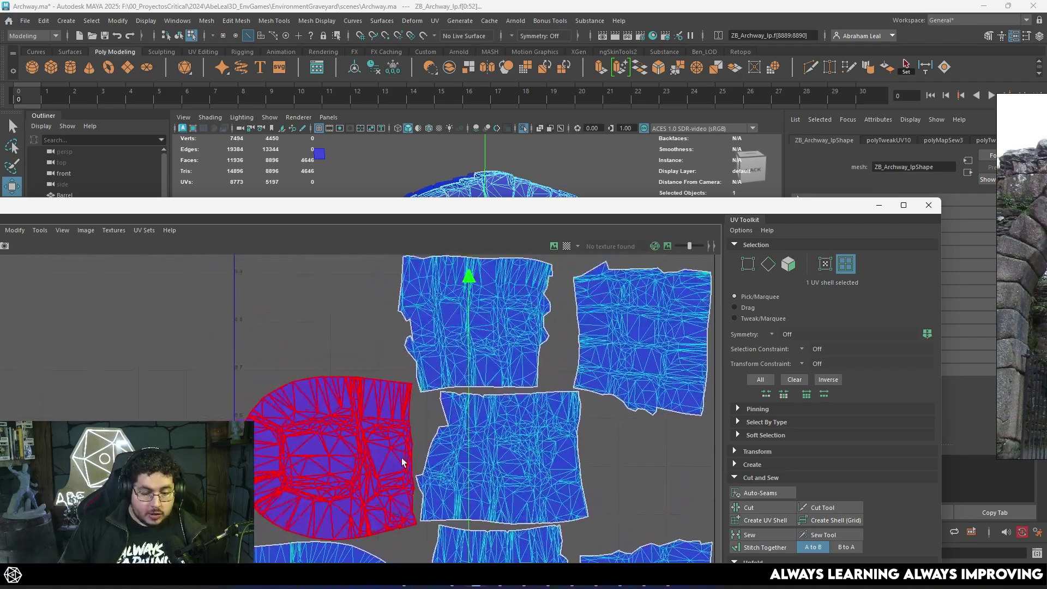
pyautogui.scroll(3, 401, 457)
pyautogui.keyDown('alt'); pyautogui.moveTo(311, 419); pyautogui.dragTo(414, 385, button='middle'); pyautogui.keyUp('alt')
# - Return to the archway in the perspective view and turn off the isolation of its half
pyautogui.click(880, 203)
pyautogui.moveTo(534, 281); pyautogui.dragTo(628, 208, button='right')
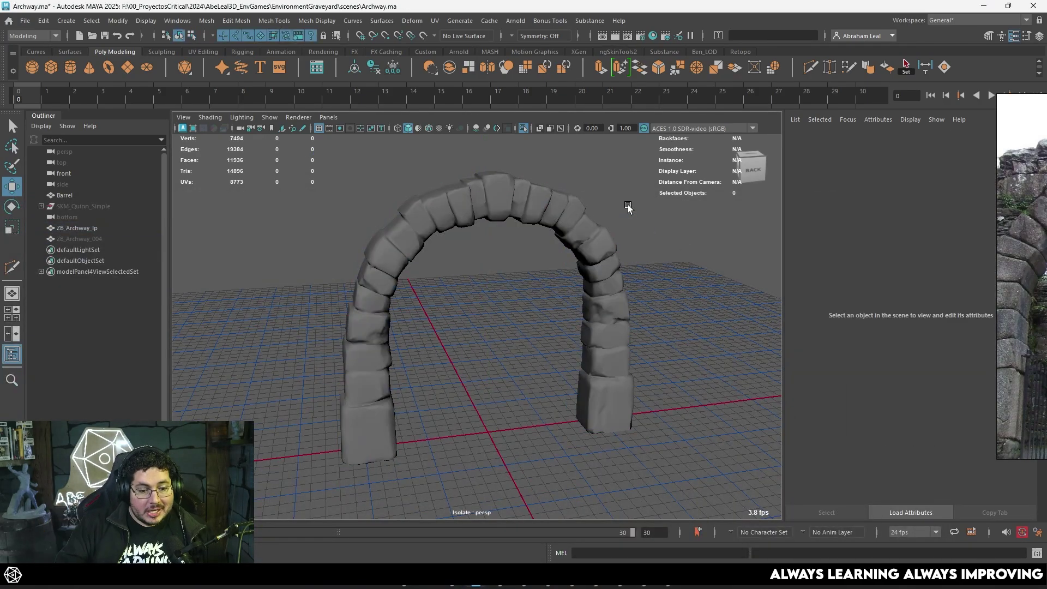
pyautogui.keyDown('alt'); pyautogui.moveTo(519, 239); pyautogui.dragTo(525, 169); pyautogui.keyUp('alt')
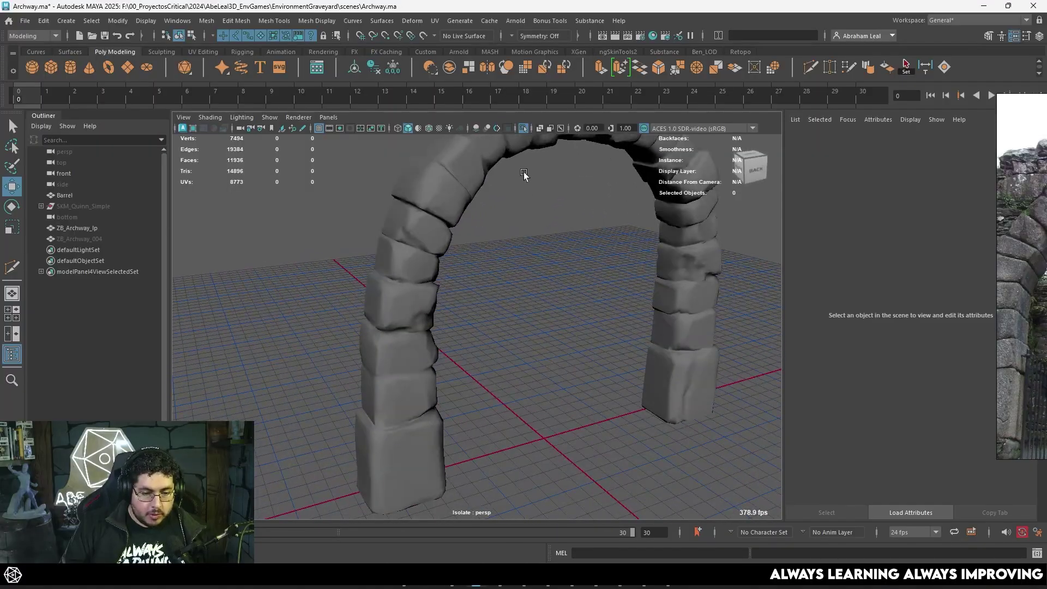
pyautogui.click(520, 141)
pyautogui.click(523, 129)
pyautogui.press('q')
# - Reopen the UV Editor in shell selection mode and select all the archway's UV shells
pyautogui.click(476, 579)
pyautogui.moveTo(349, 339); pyautogui.dragTo(367, 360, button='right')
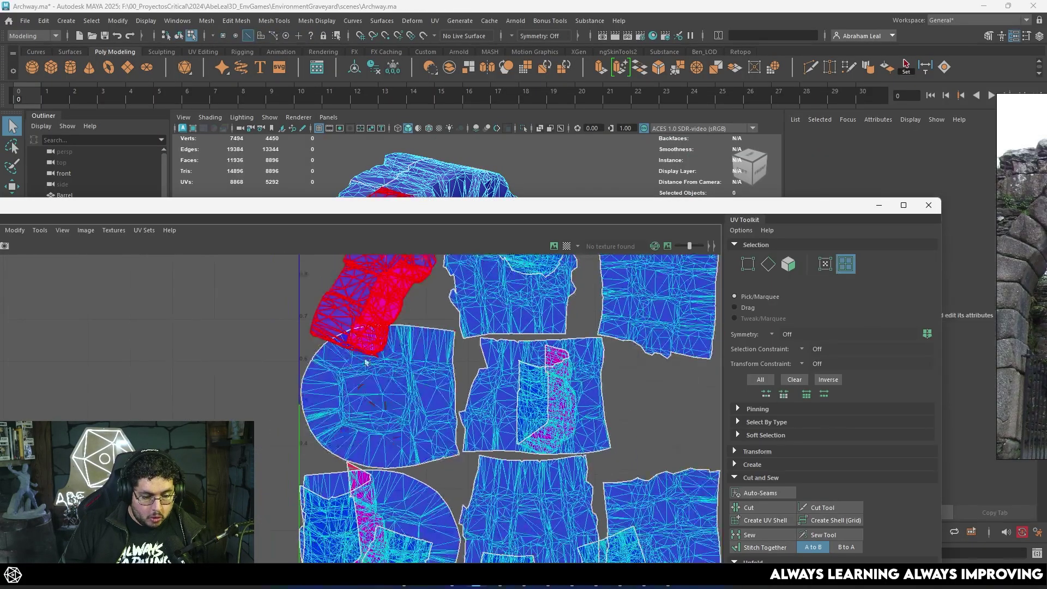
pyautogui.scroll(-7, 398, 362)
pyautogui.moveTo(576, 273); pyautogui.dragTo(291, 539)
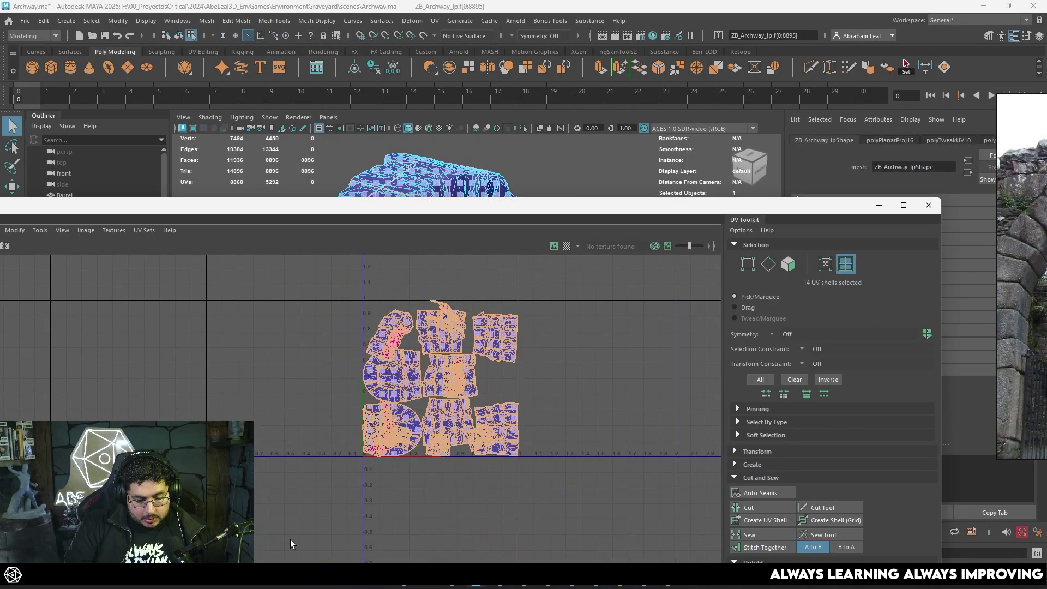
# - Unfold all fourteen archway shells, lay them out in the UV tile and clear the selection
pyautogui.hotkey('ctrl', 'u')
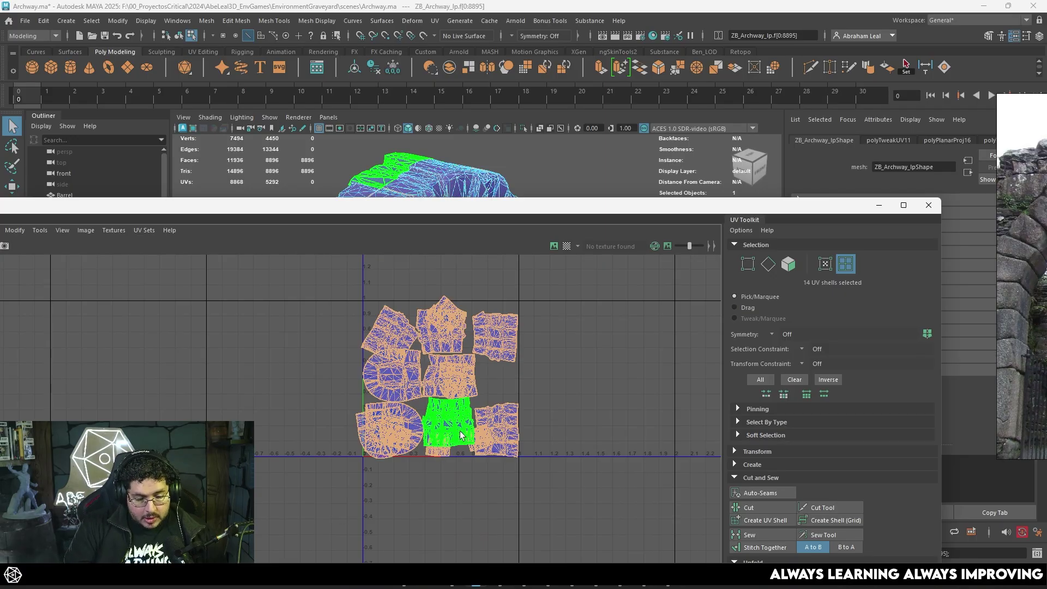
pyautogui.click(574, 369)
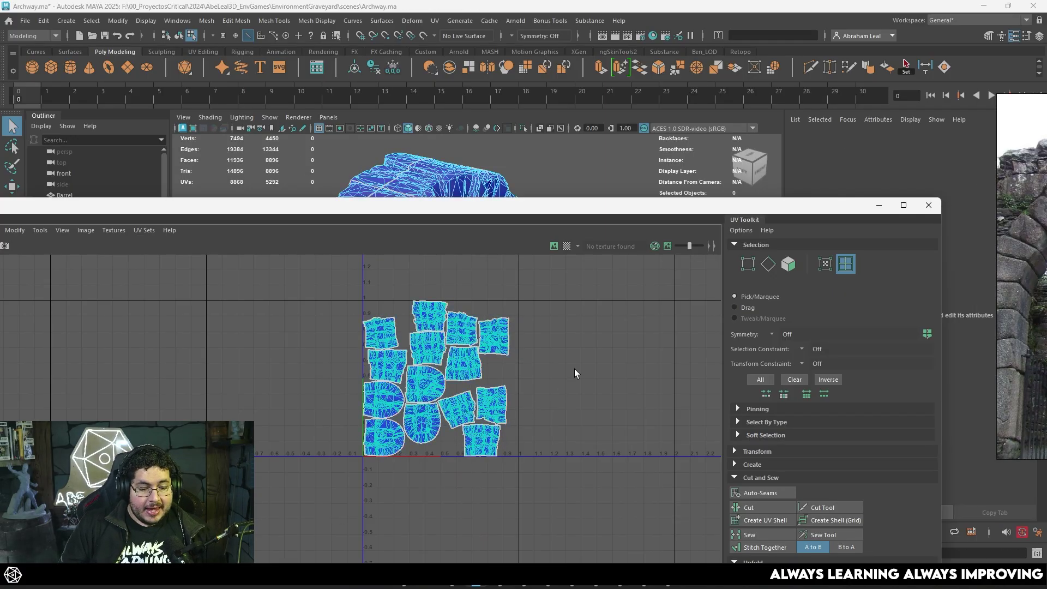
pyautogui.scroll(5, 440, 364)
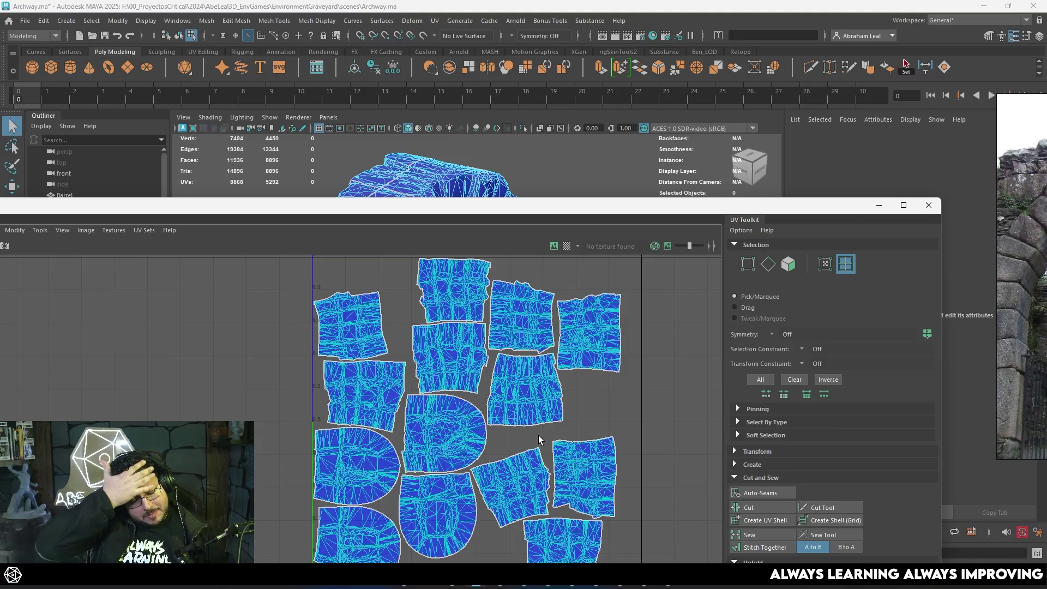
# - Examine the packing of the fourteen archway shells and maximize the UV Editor window
pyautogui.click(507, 390)
pyautogui.scroll(-1, 506, 391)
pyautogui.click(486, 375)
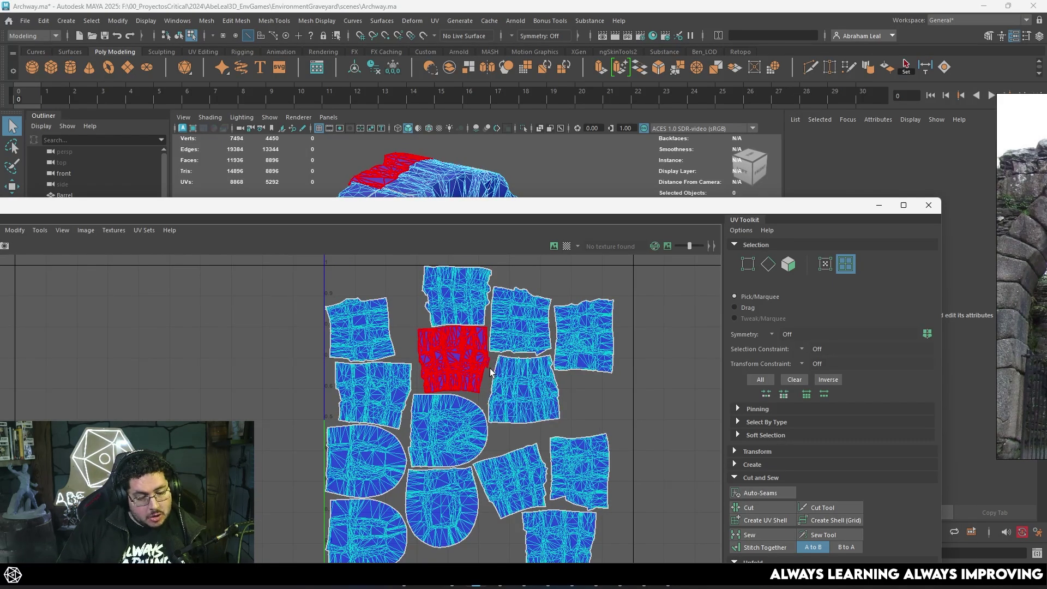
pyautogui.click(524, 389)
pyautogui.scroll(1, 564, 385)
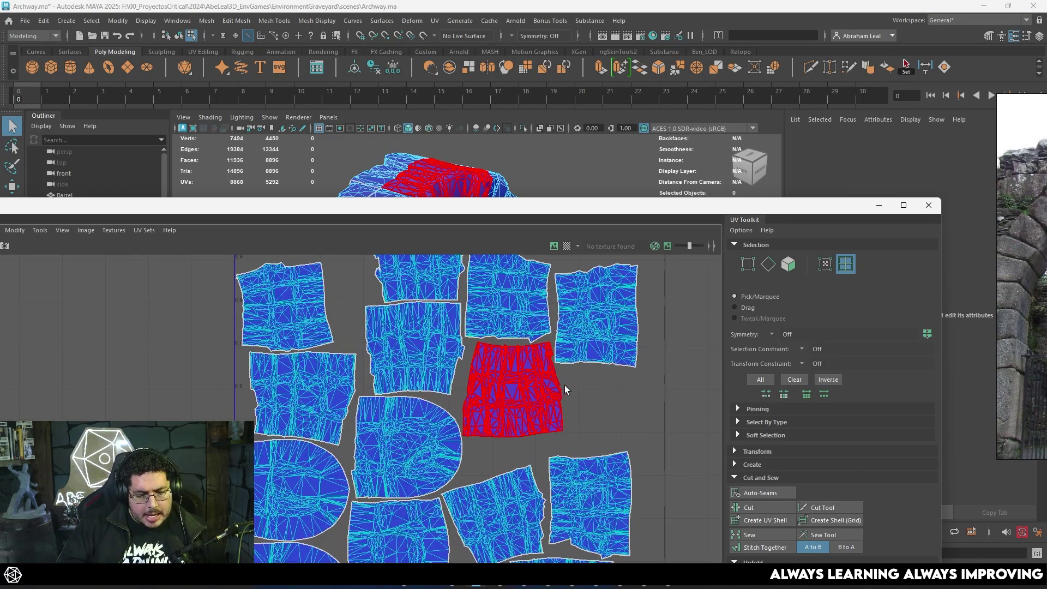
pyautogui.scroll(-1, 564, 385)
pyautogui.click(614, 351)
pyautogui.click(716, 299)
pyautogui.doubleClick(596, 210)
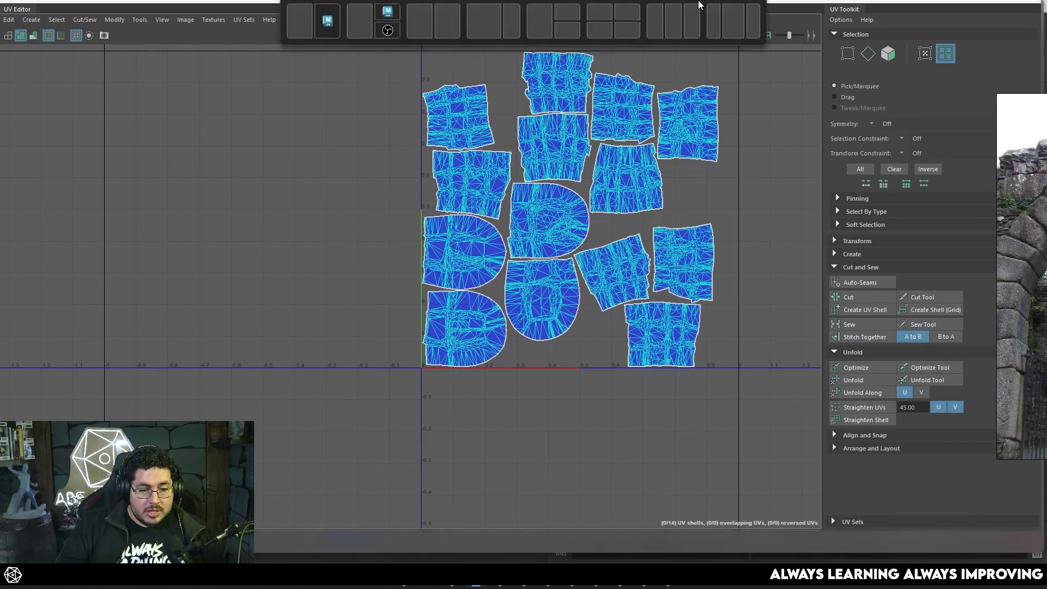
pyautogui.scroll(2, 652, 236)
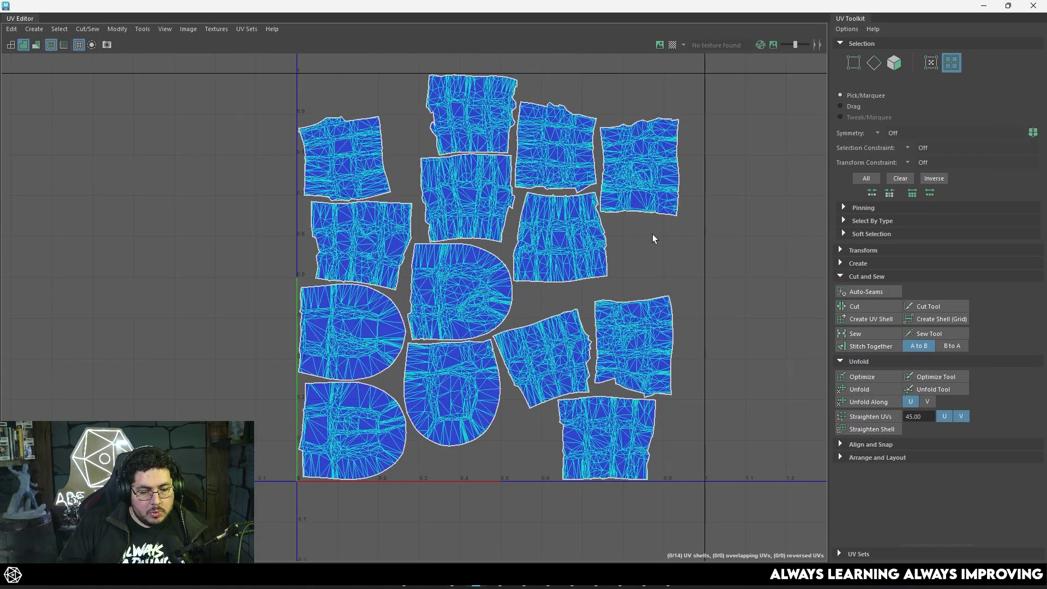
# - Set the texel density map size to 4096 and get the texel density of all fourteen archway shells
pyautogui.click(842, 251)
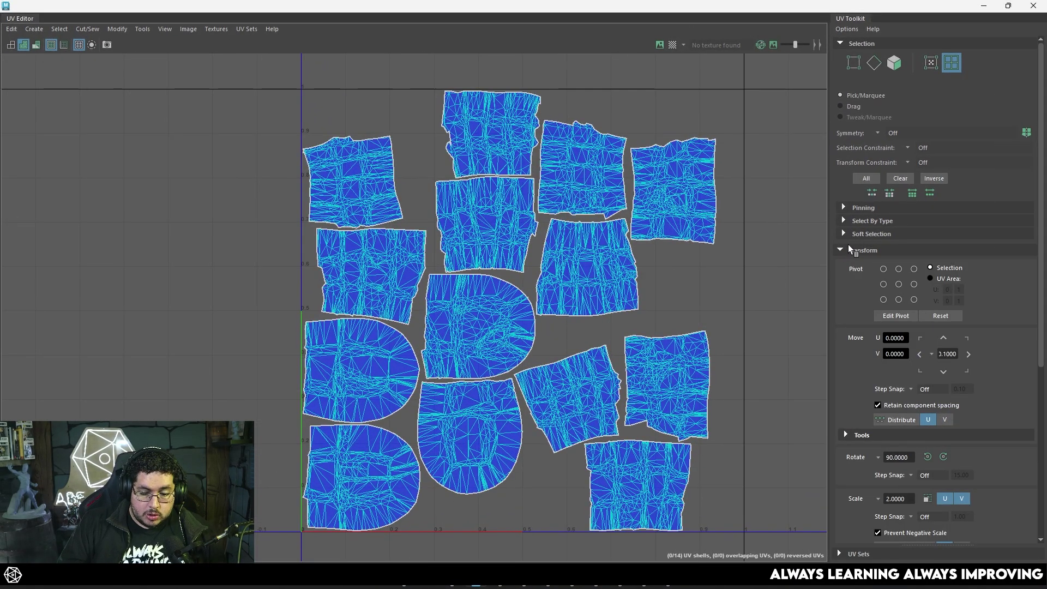
pyautogui.scroll(-8, 853, 257)
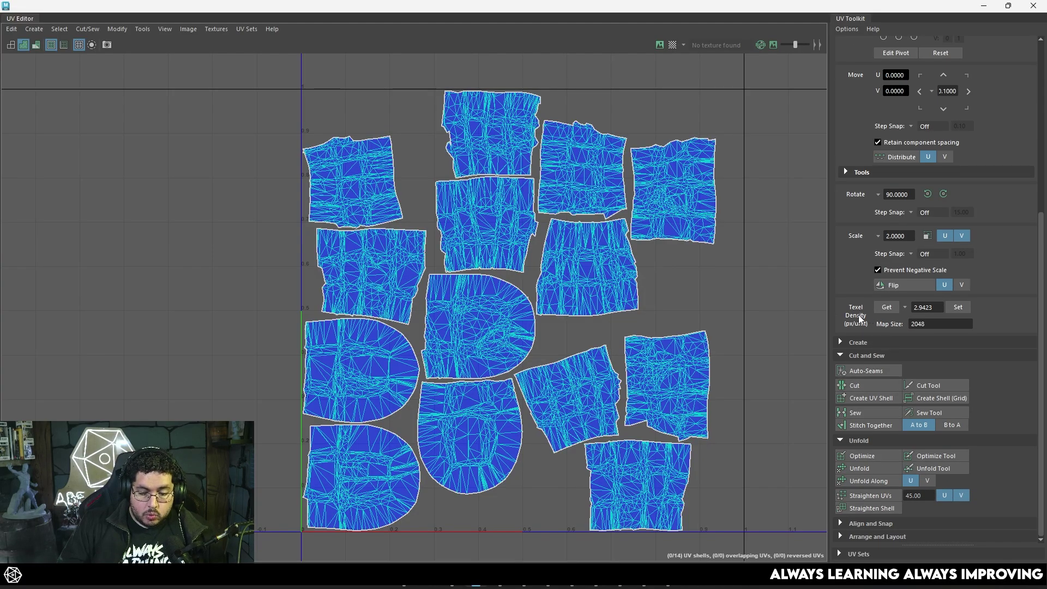
pyautogui.moveTo(928, 324); pyautogui.dragTo(905, 327)
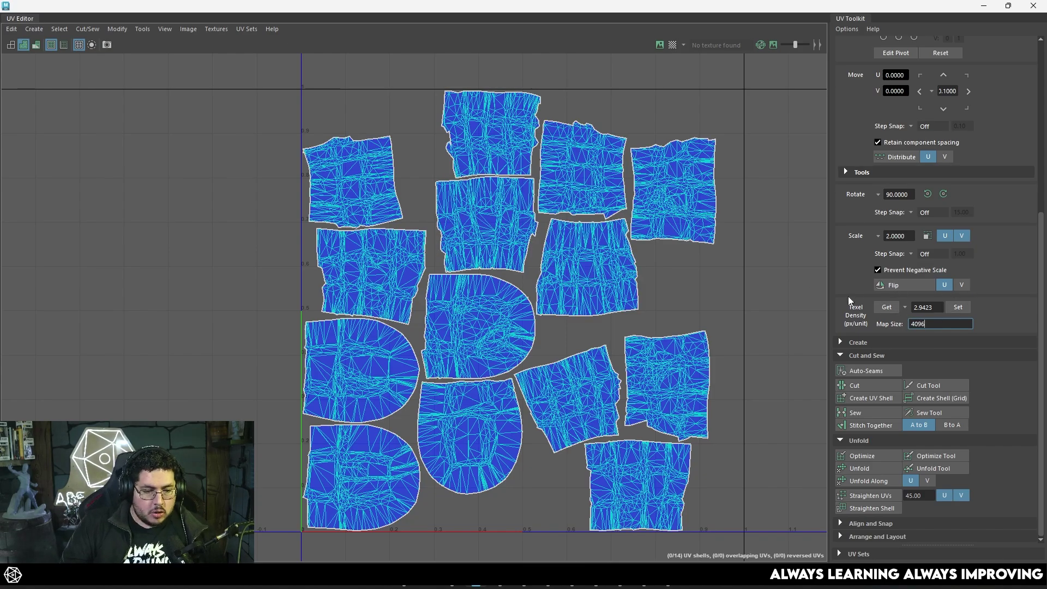
pyautogui.rightClick(634, 245)
pyautogui.scroll(-3, 724, 175)
pyautogui.moveTo(757, 126); pyautogui.dragTo(394, 384)
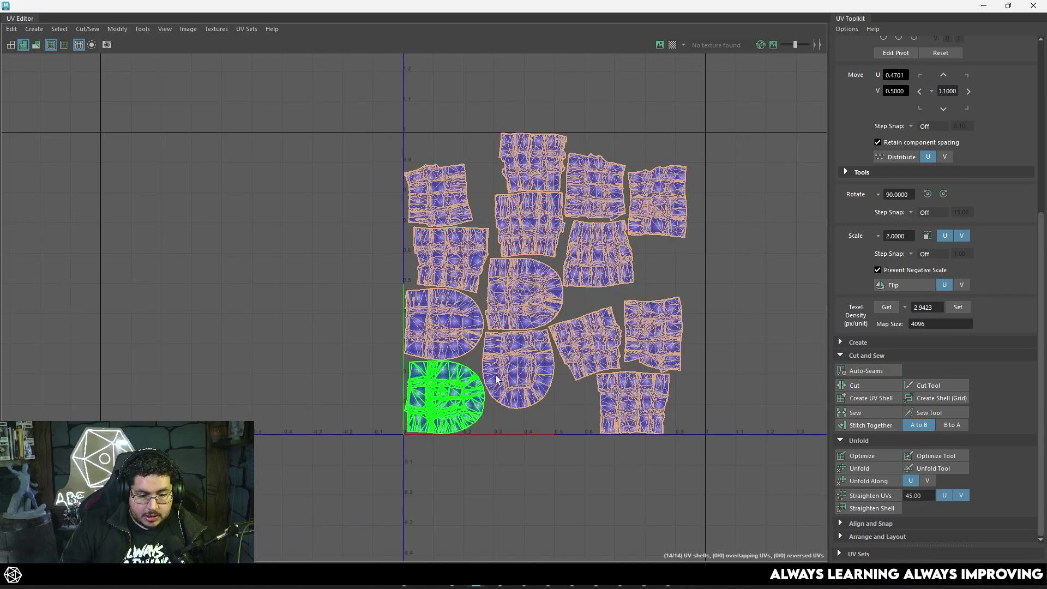
pyautogui.click(886, 307)
pyautogui.scroll(2, 737, 294)
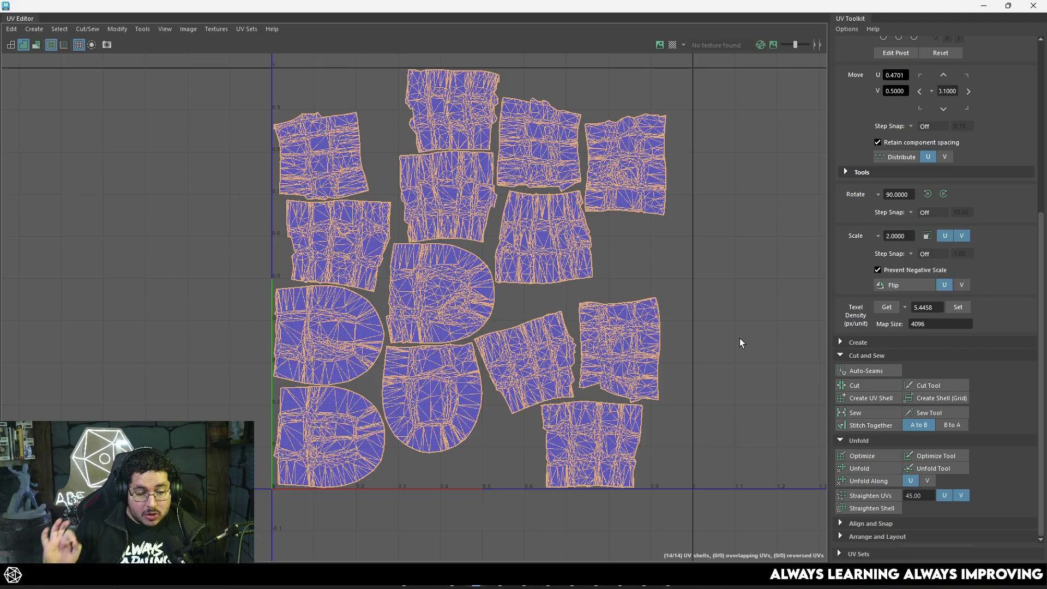
# - Lay out all the shells across two UV tiles by setting Tiles U to 2 and V to 1
pyautogui.click(657, 341)
pyautogui.scroll(-3, 658, 341)
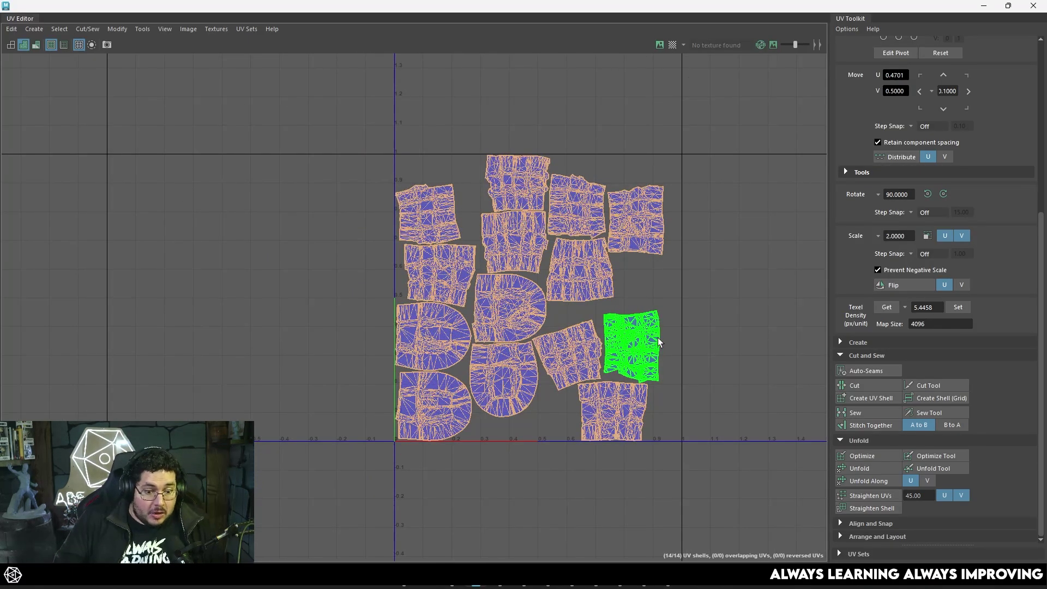
pyautogui.scroll(-3, 647, 289)
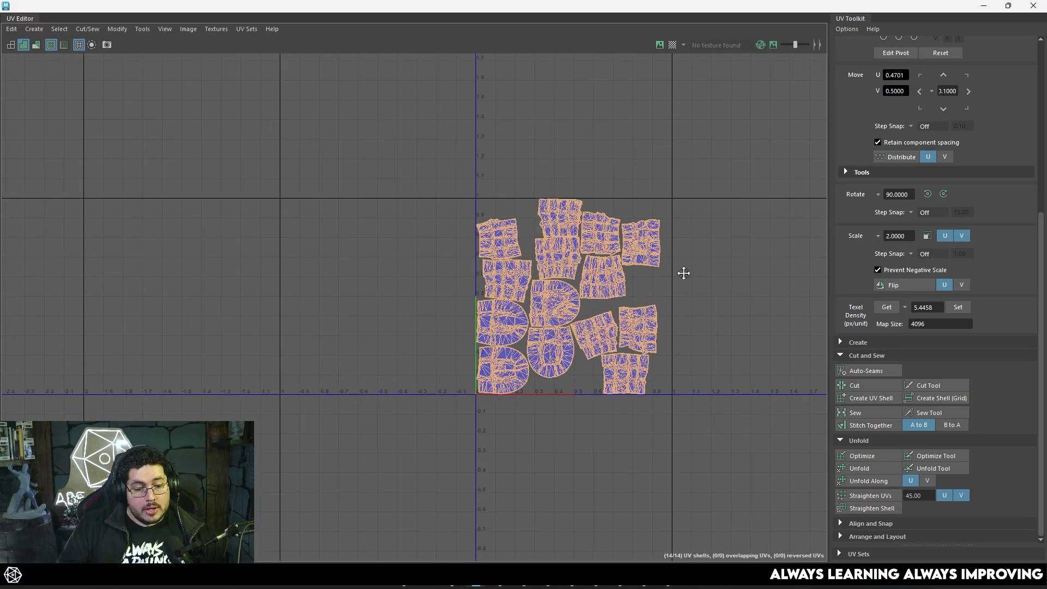
pyautogui.keyDown('alt'); pyautogui.moveTo(683, 273); pyautogui.dragTo(572, 303); pyautogui.keyUp('alt')
pyautogui.scroll(4, 573, 303)
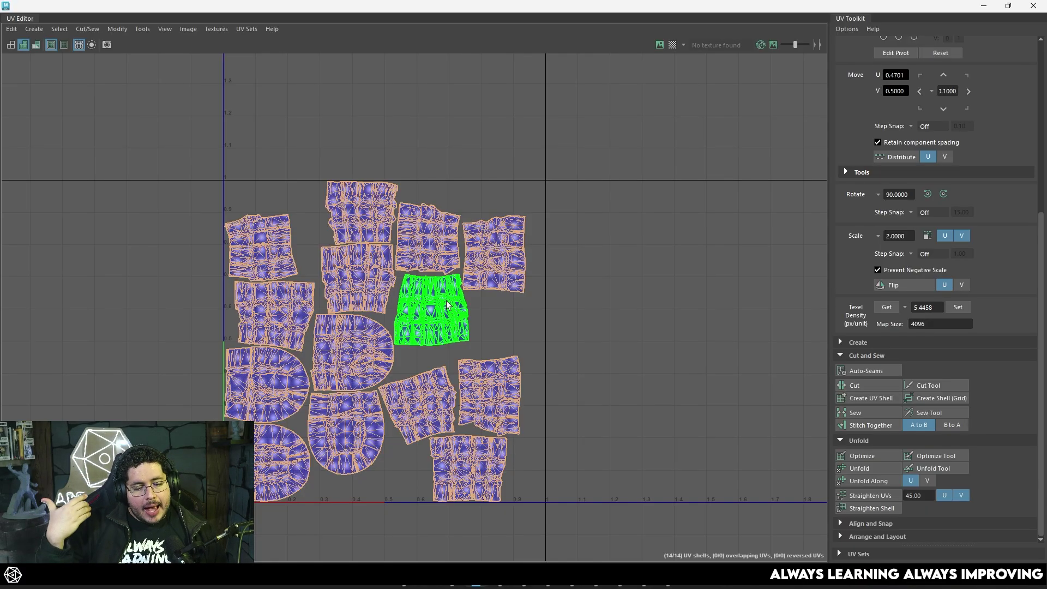
pyautogui.click(118, 30)
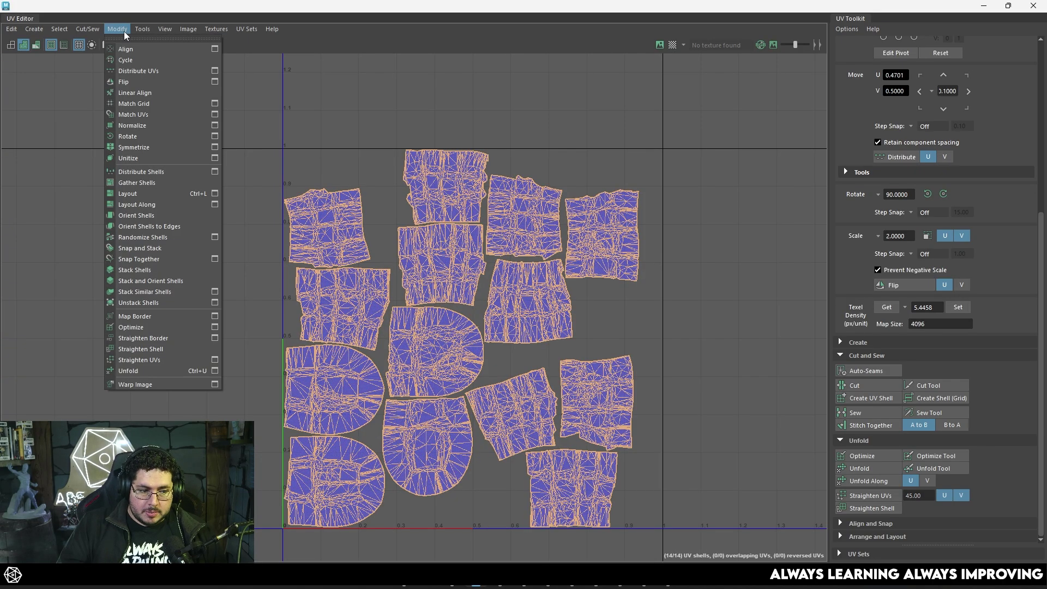
pyautogui.click(215, 193)
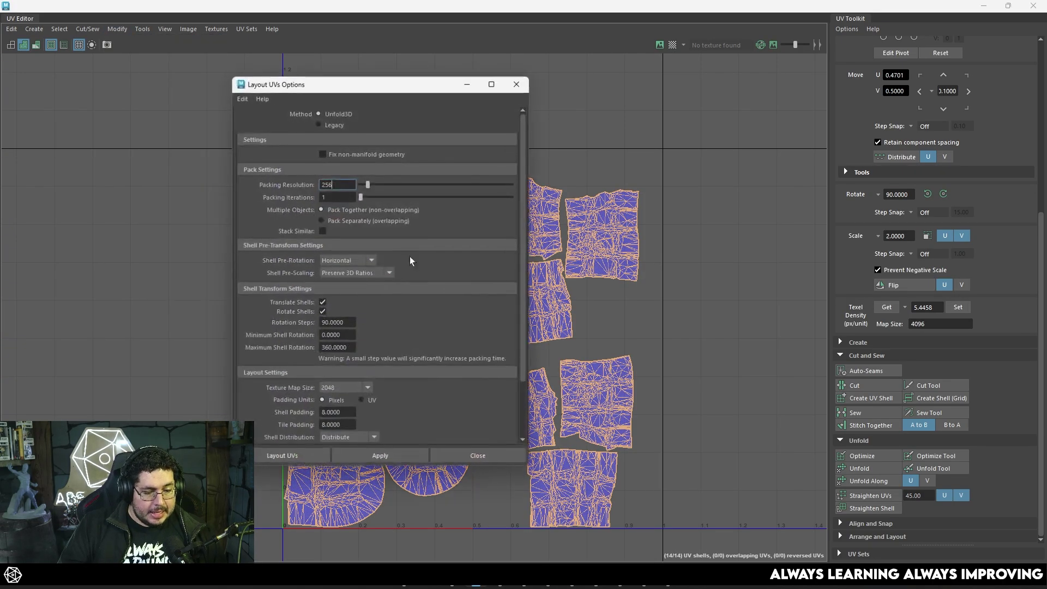
pyautogui.scroll(-3, 352, 296)
pyautogui.click(349, 382)
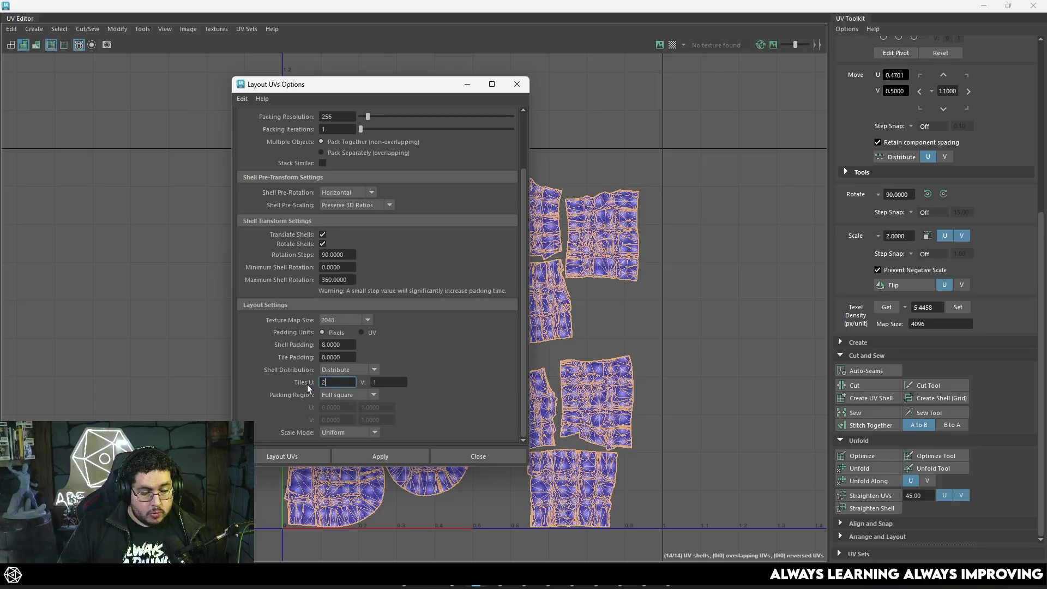
pyautogui.click(391, 454)
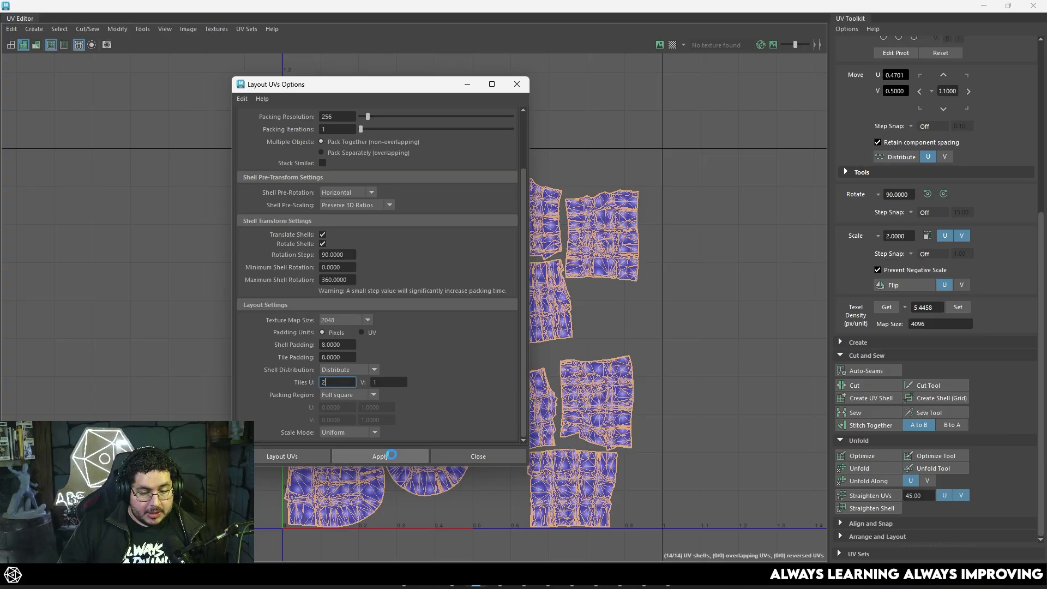
pyautogui.scroll(-2, 614, 293)
pyautogui.click(517, 84)
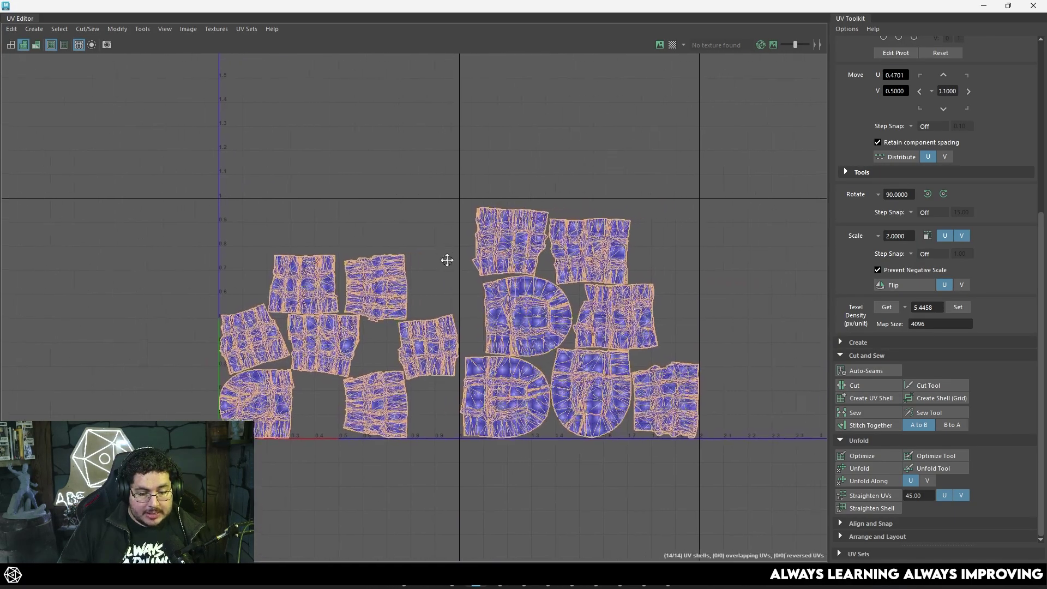
# - Get the texel density of the shells in the two-tile layout
pyautogui.click(641, 319)
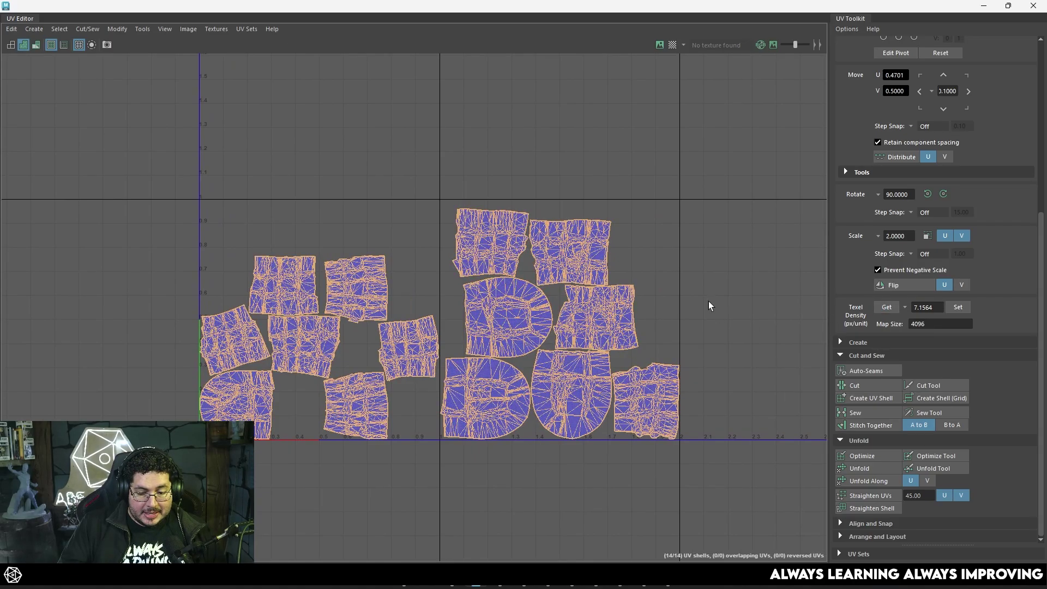
pyautogui.scroll(2, 404, 296)
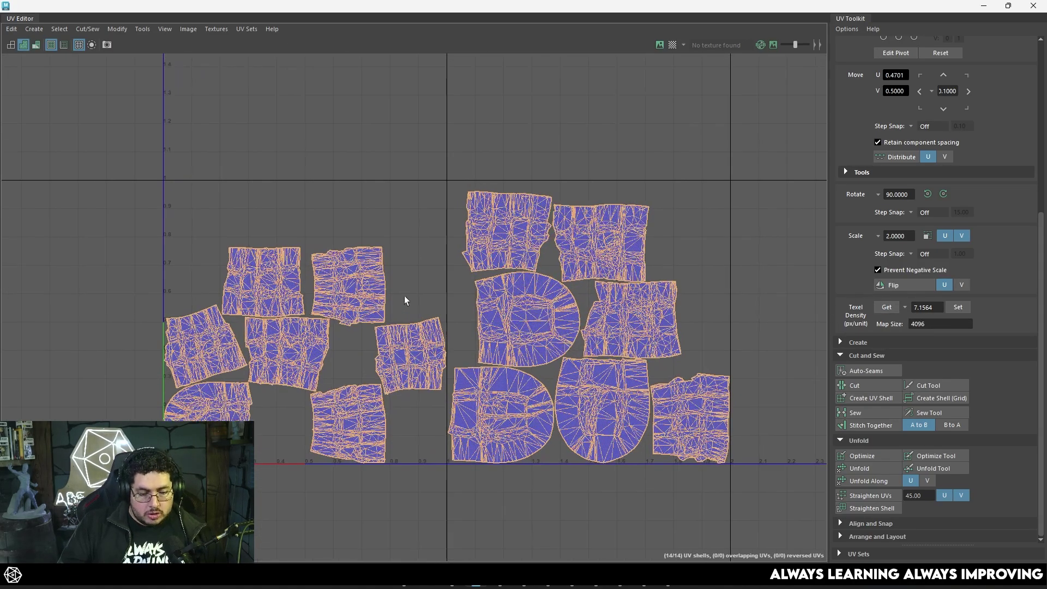
pyautogui.scroll(-2, 417, 256)
# - Deselect the shells, turn on the checker map display and examine the pattern on the archway in the perspective view
pyautogui.click(417, 255)
pyautogui.scroll(1, 411, 318)
pyautogui.scroll(1, 447, 304)
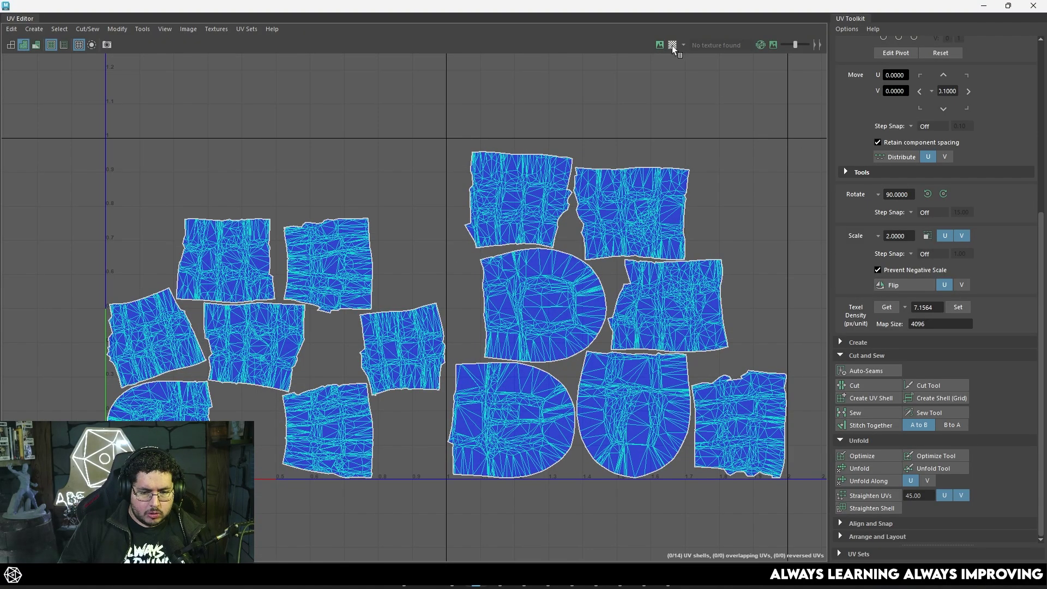
pyautogui.click(985, 11)
pyautogui.scroll(2, 451, 256)
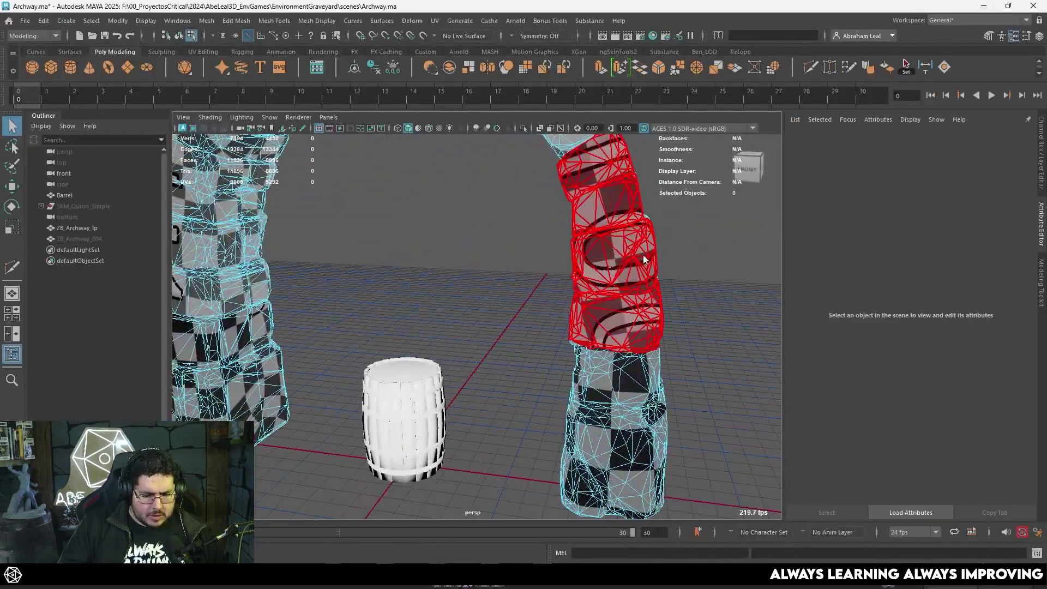
pyautogui.scroll(1, 647, 285)
pyautogui.scroll(5, 571, 358)
pyautogui.keyDown('alt'); pyautogui.moveTo(647, 285); pyautogui.dragTo(545, 312, button='middle'); pyautogui.keyUp('alt')
pyautogui.keyDown('alt'); pyautogui.moveTo(545, 312); pyautogui.dragTo(533, 358); pyautogui.keyUp('alt')
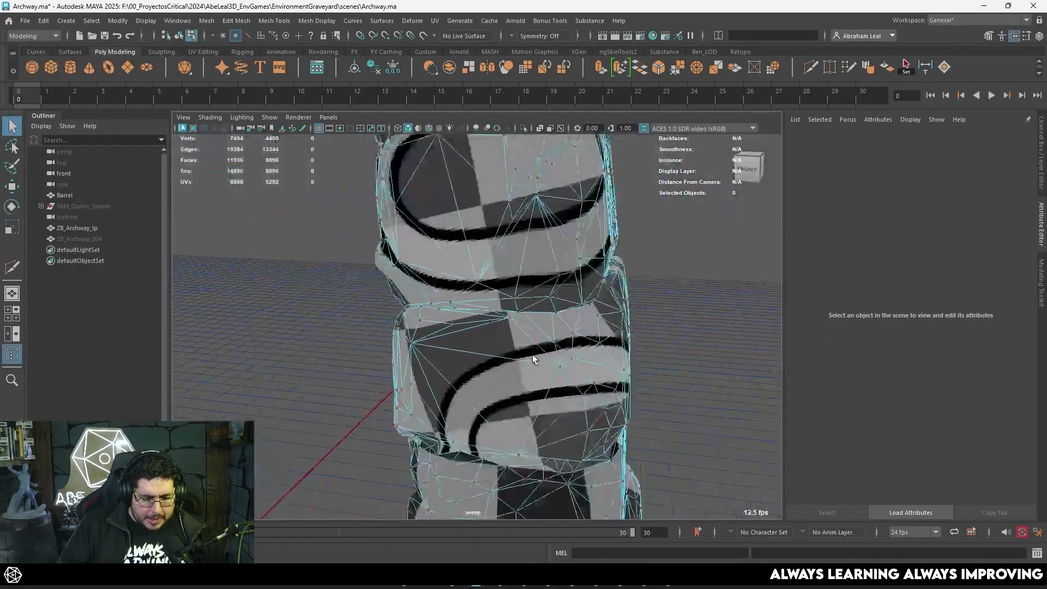
pyautogui.scroll(-8, 469, 323)
pyautogui.keyDown('alt'); pyautogui.moveTo(469, 322); pyautogui.dragTo(509, 235); pyautogui.keyUp('alt')
# - Select the archway, return to the UV Editor and select the seven shells in the first UV tile
pyautogui.click(467, 263)
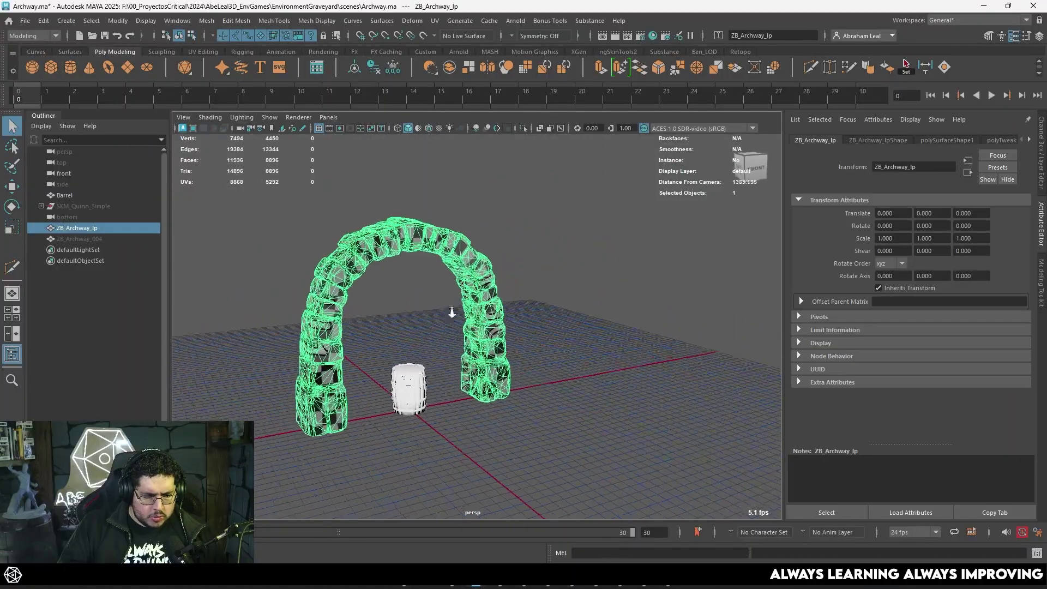
pyautogui.scroll(3, 467, 262)
pyautogui.hotkey('alt', 'Tab')
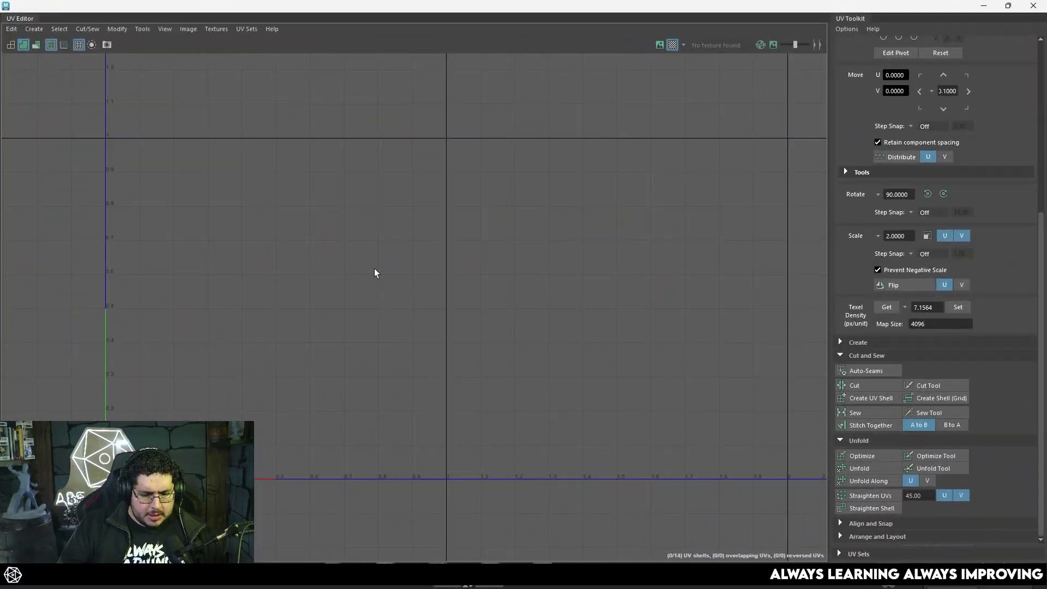
pyautogui.scroll(-3, 374, 271)
pyautogui.moveTo(159, 154); pyautogui.dragTo(716, 448)
pyautogui.scroll(2, 398, 350)
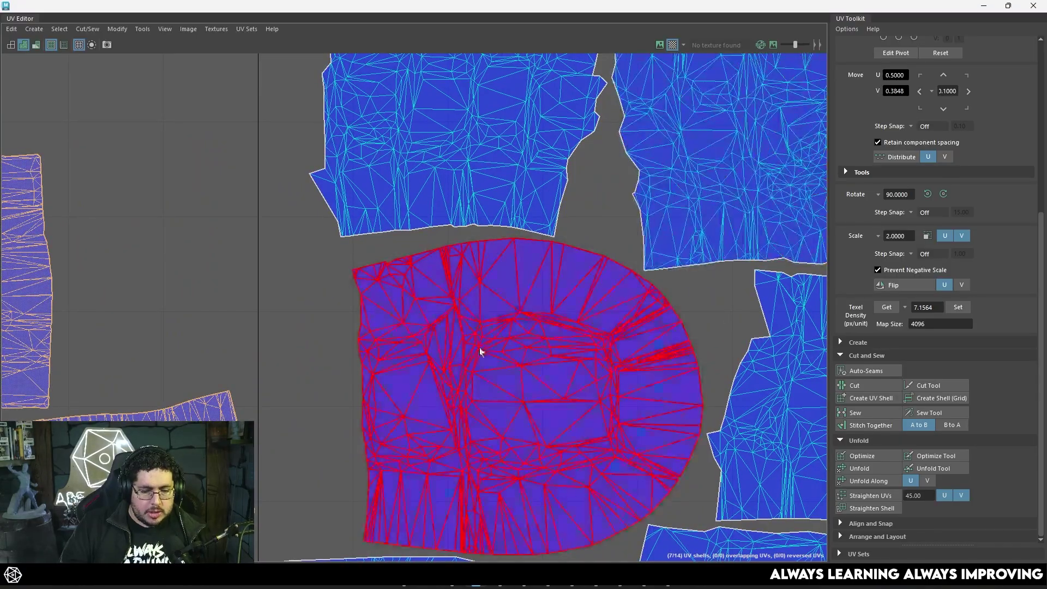
pyautogui.scroll(-3, 499, 360)
pyautogui.scroll(-5, 501, 356)
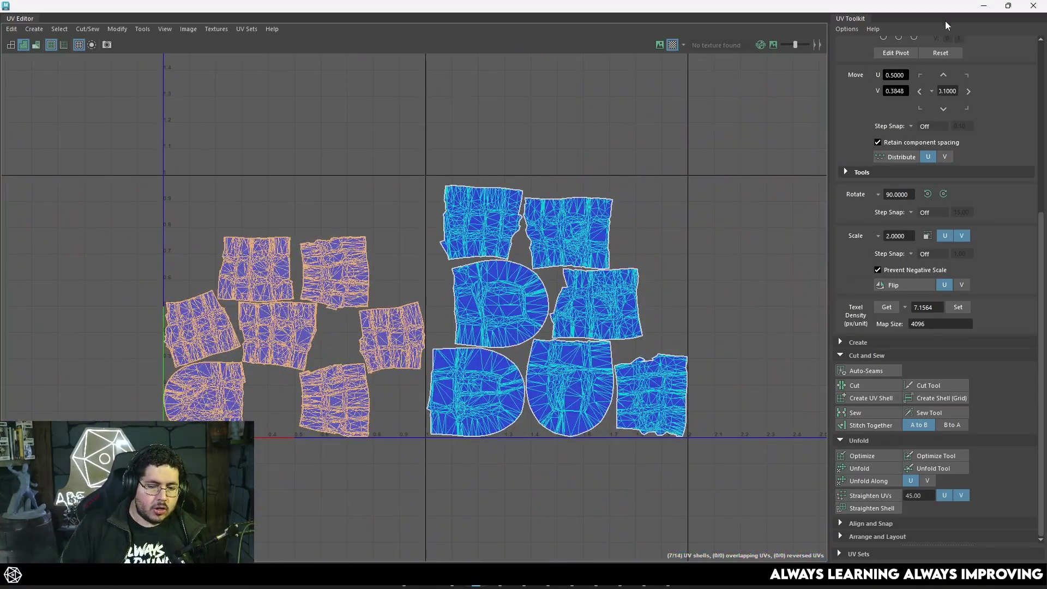
# - Return to the perspective view and examine the checker pattern on the underside of the archway's leg
pyautogui.click(983, 5)
pyautogui.keyDown('alt'); pyautogui.moveTo(488, 322); pyautogui.dragTo(485, 229, button='middle'); pyautogui.keyUp('alt')
pyautogui.scroll(5, 486, 229)
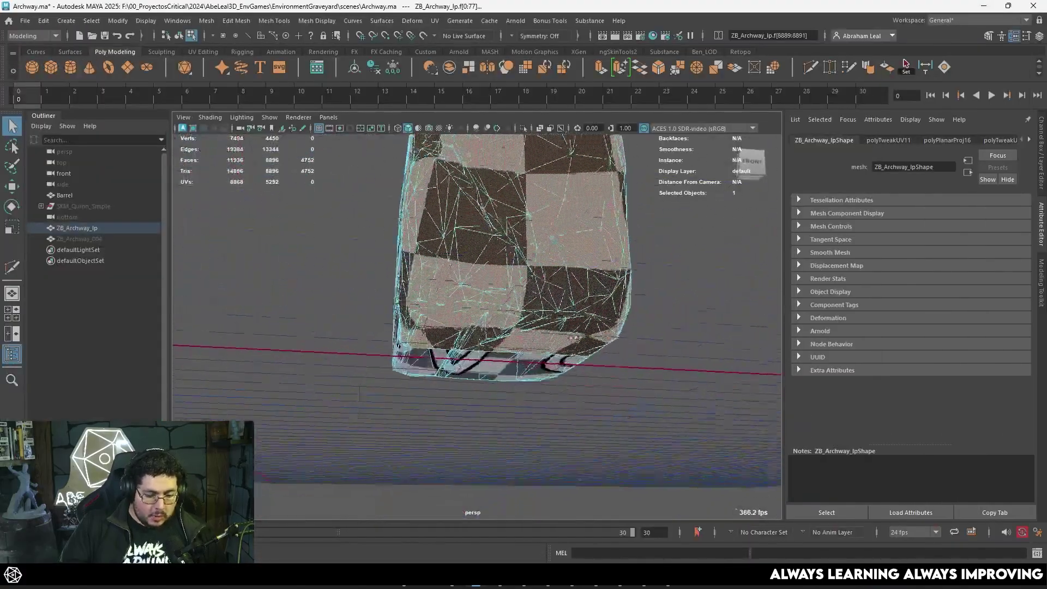
pyautogui.keyDown('alt'); pyautogui.moveTo(551, 267); pyautogui.dragTo(507, 262); pyautogui.keyUp('alt')
pyautogui.click(623, 285)
pyautogui.doubleClick(505, 273)
pyautogui.scroll(-8, 507, 301)
# - Use the front view to select only the faces at the bottom of both archway legs, and return to perspective
pyautogui.moveTo(507, 302); pyautogui.dragTo(563, 250, button='right')
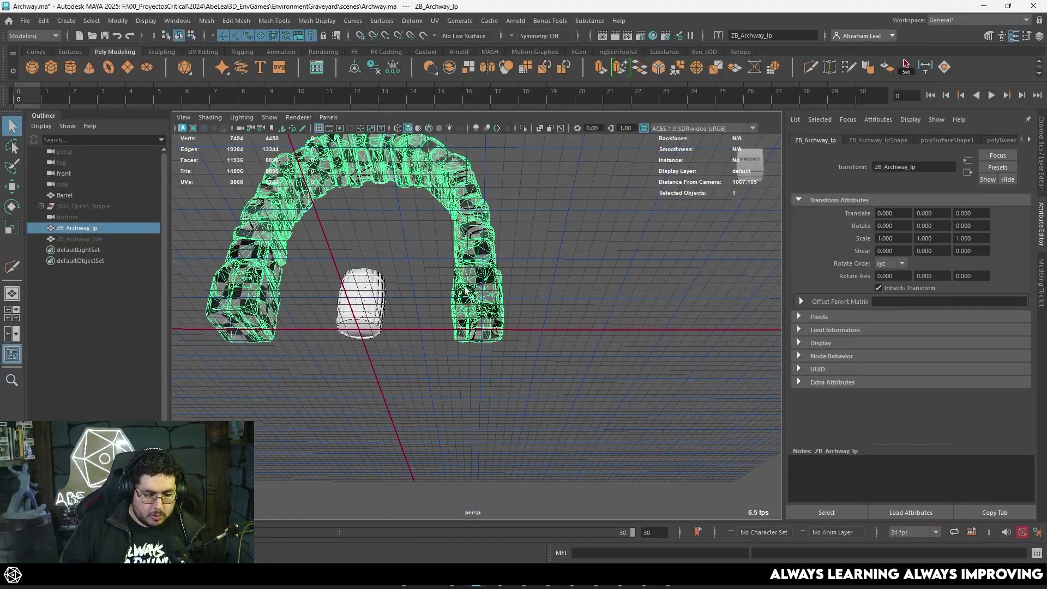
pyautogui.press('space')
pyautogui.moveTo(621, 296); pyautogui.dragTo(622, 338)
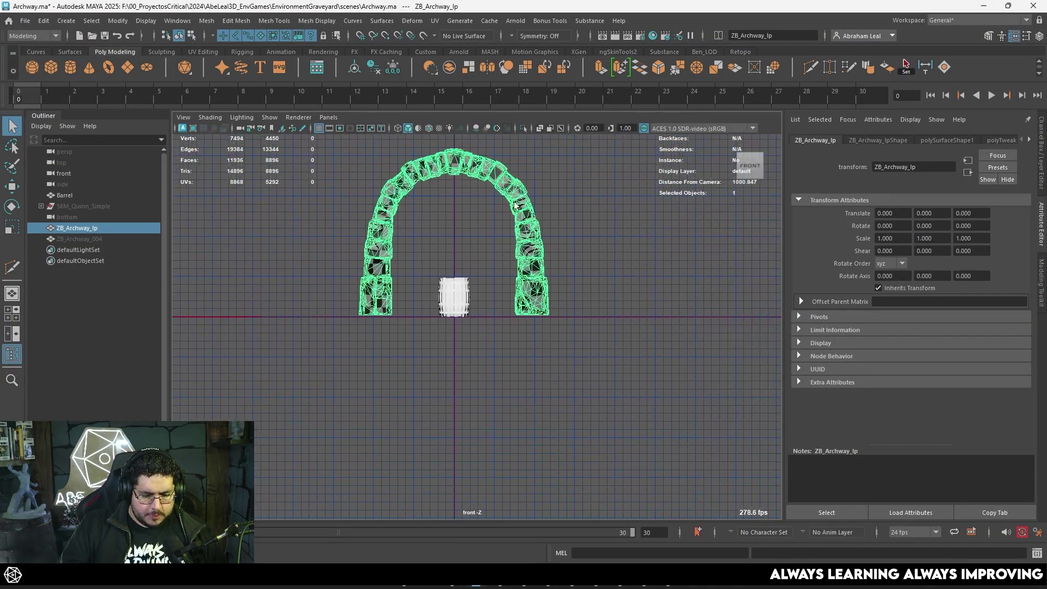
pyautogui.scroll(5, 616, 273)
pyautogui.moveTo(613, 258); pyautogui.dragTo(619, 286, button='right')
pyautogui.moveTo(701, 385); pyautogui.dragTo(157, 295)
pyautogui.keyDown('ctrl'); pyautogui.moveTo(718, 246); pyautogui.dragTo(155, 280); pyautogui.keyUp('ctrl')
pyautogui.press('space')
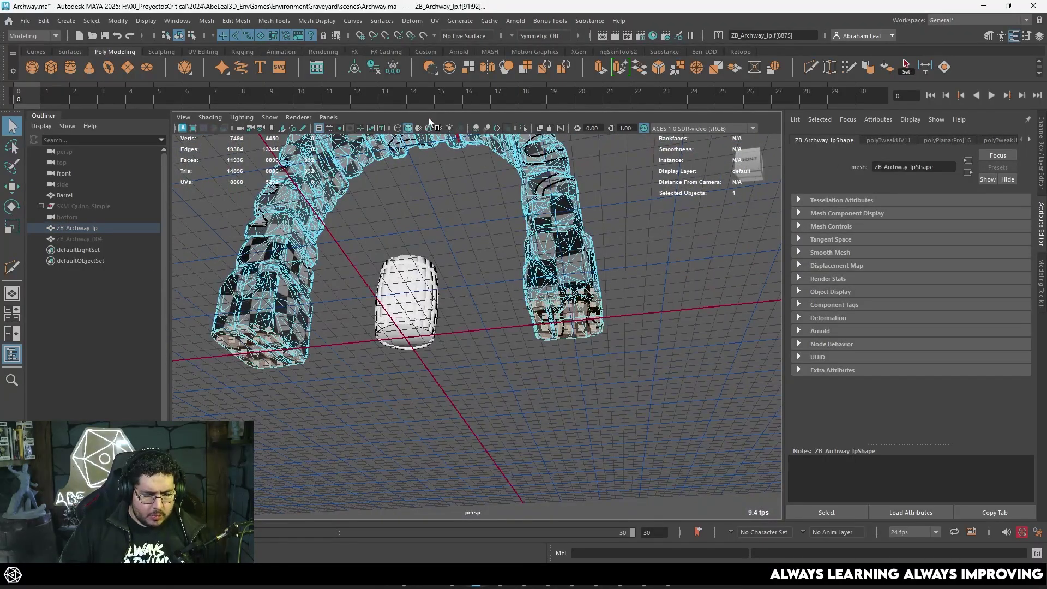
# - Apply a camera-based UV projection to the selected bottom faces of both archway legs and return to object mode
pyautogui.click(433, 24)
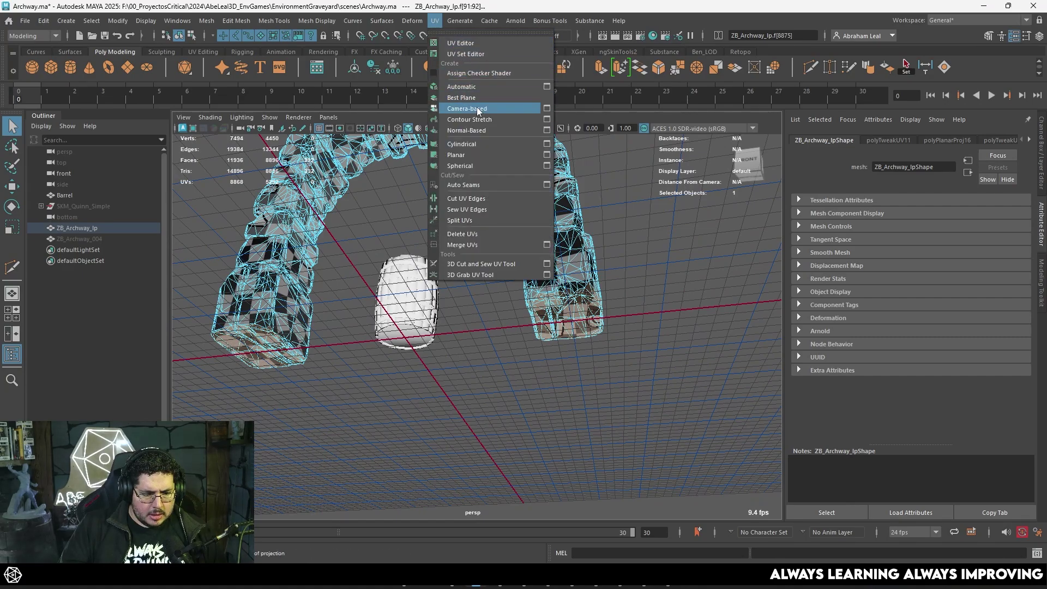
pyautogui.click(477, 108)
pyautogui.press('F8')
# - Unfold and lay out all the archway's UV shells in the UV Editor, then clear the selection
pyautogui.click(434, 20)
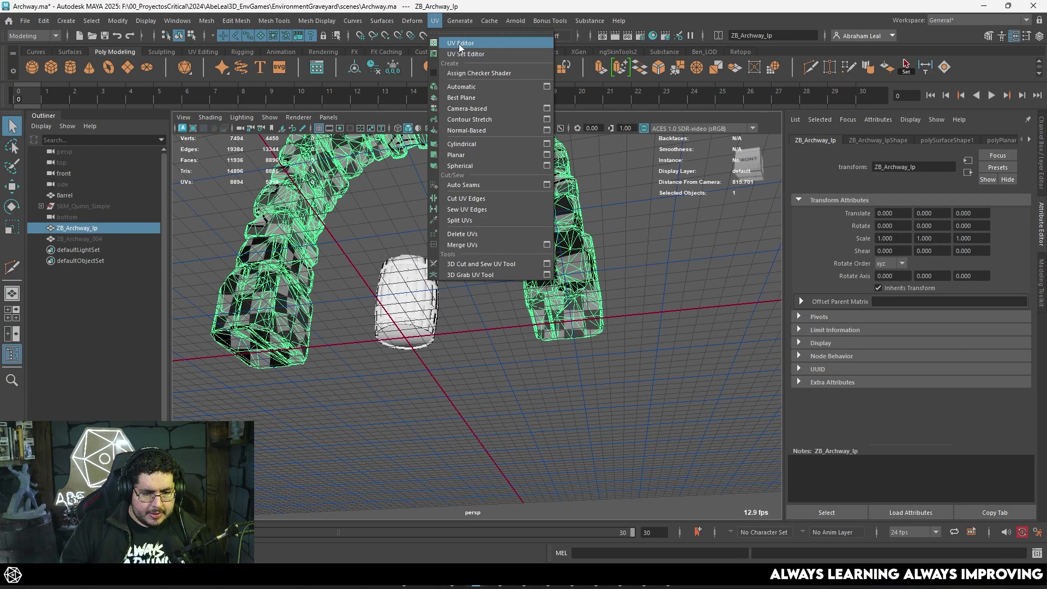
pyautogui.click(460, 44)
pyautogui.moveTo(500, 345); pyautogui.dragTo(443, 317, button='right')
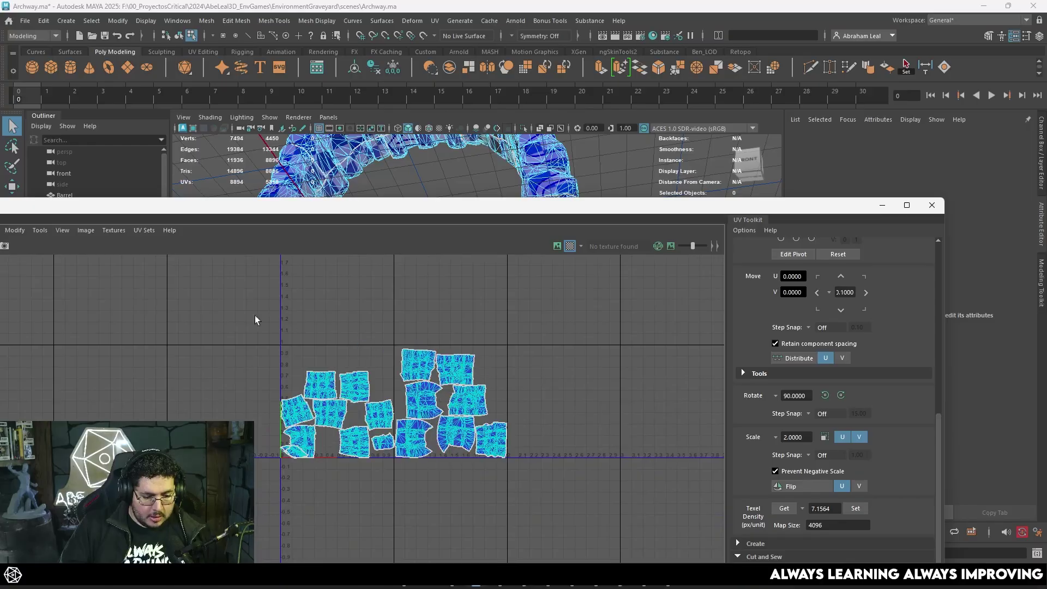
pyautogui.moveTo(256, 319); pyautogui.dragTo(564, 516)
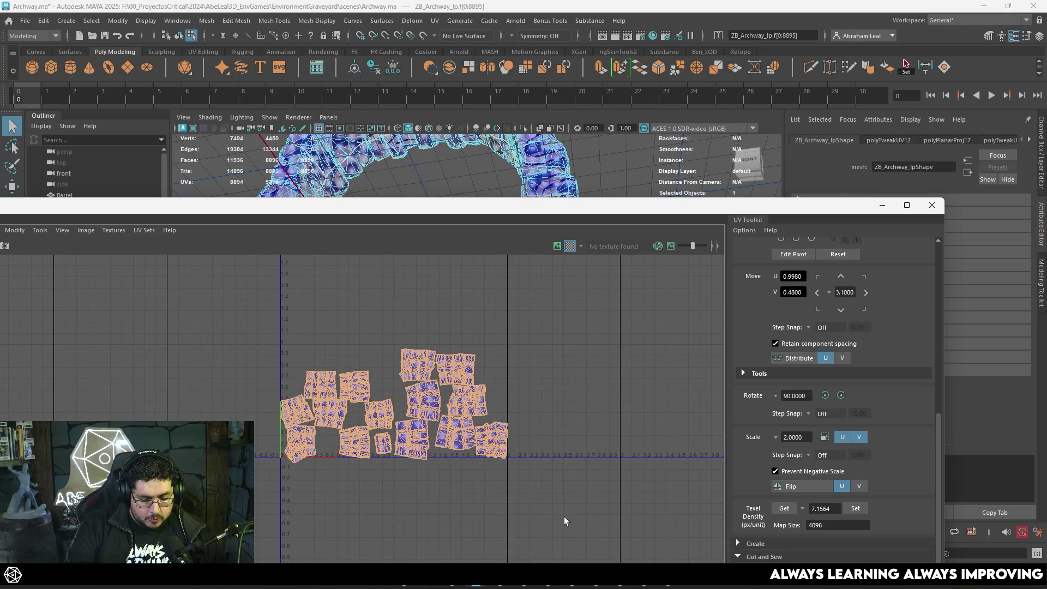
pyautogui.hotkey('ctrl', 'l')
pyautogui.click(587, 402)
# - Read the texel density of all the archway's shells and examine the new layout across both UV tiles
pyautogui.scroll(6, 453, 438)
pyautogui.keyDown('alt'); pyautogui.moveTo(376, 449); pyautogui.dragTo(497, 457, button='middle'); pyautogui.keyUp('alt')
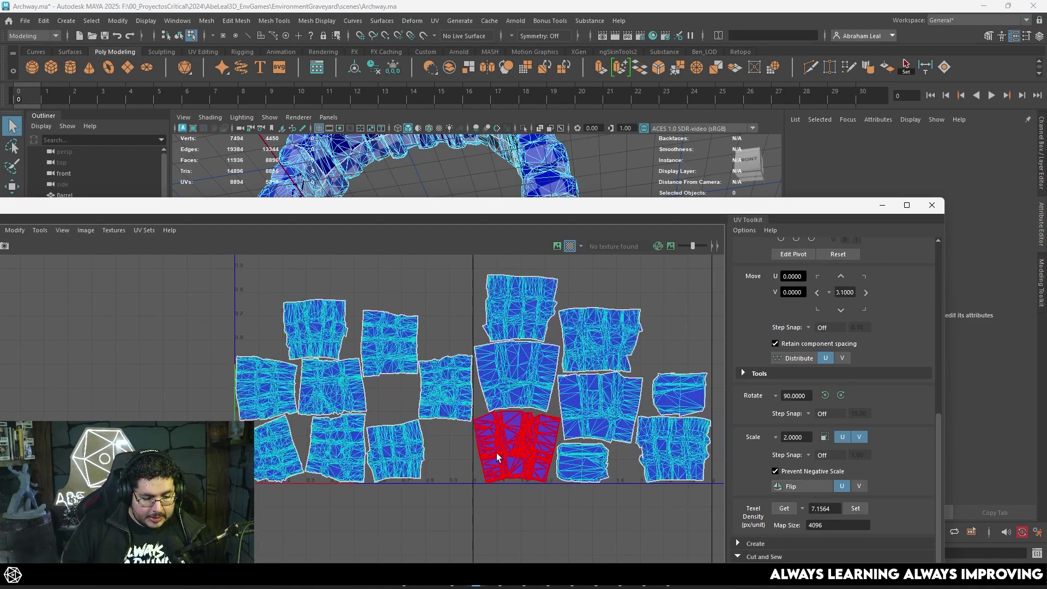
pyautogui.scroll(1, 497, 457)
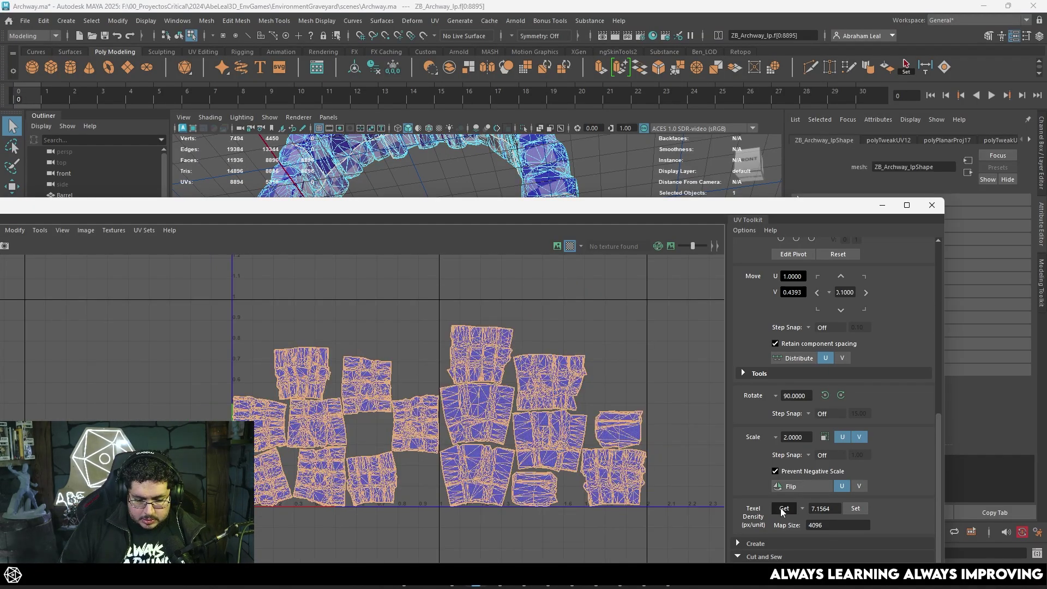
pyautogui.click(784, 508)
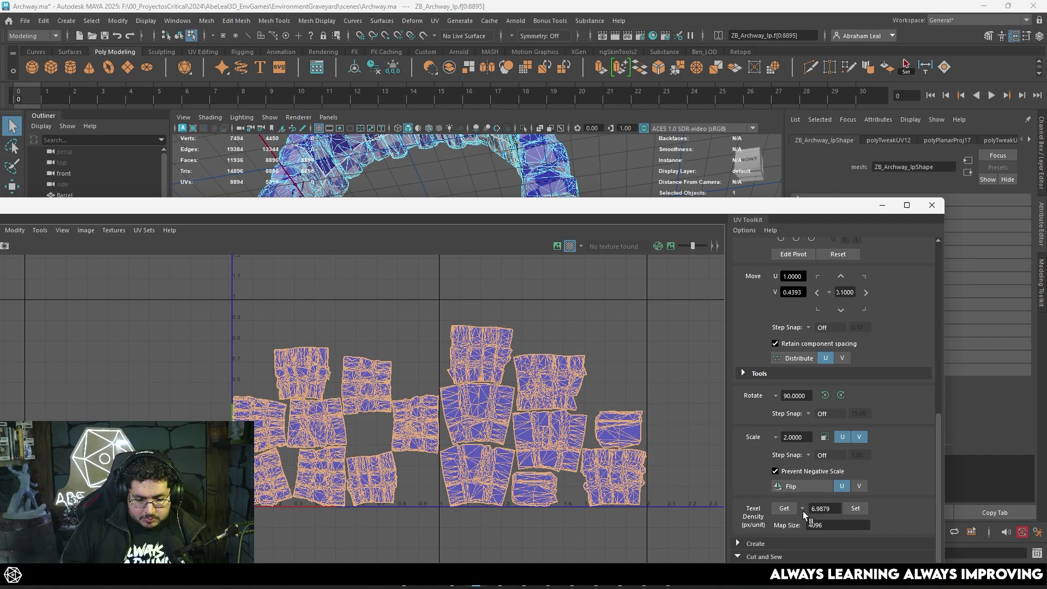
pyautogui.click(676, 378)
pyautogui.scroll(1, 431, 417)
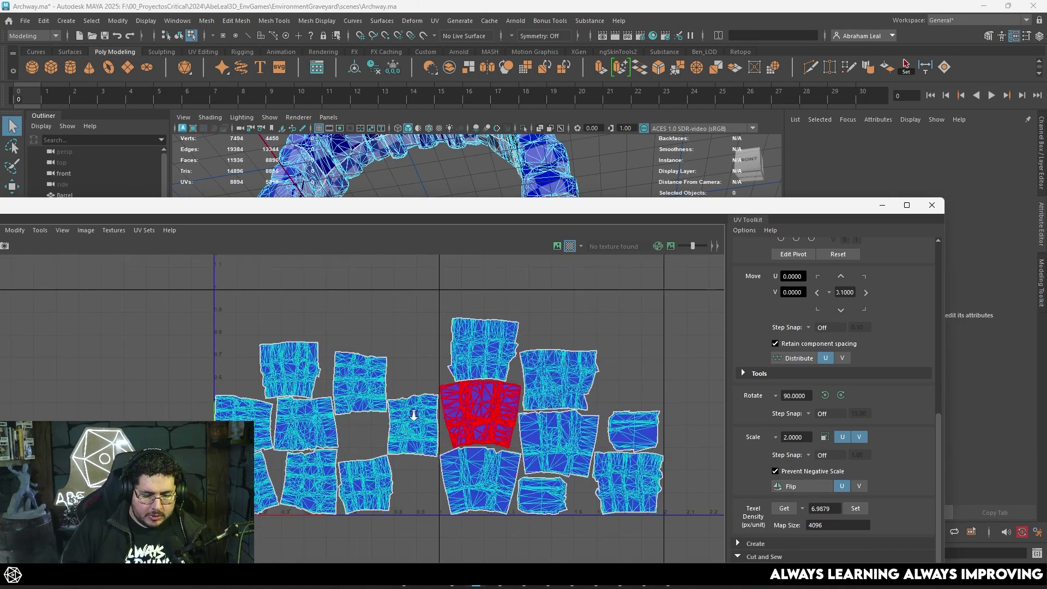
pyautogui.scroll(2, 414, 416)
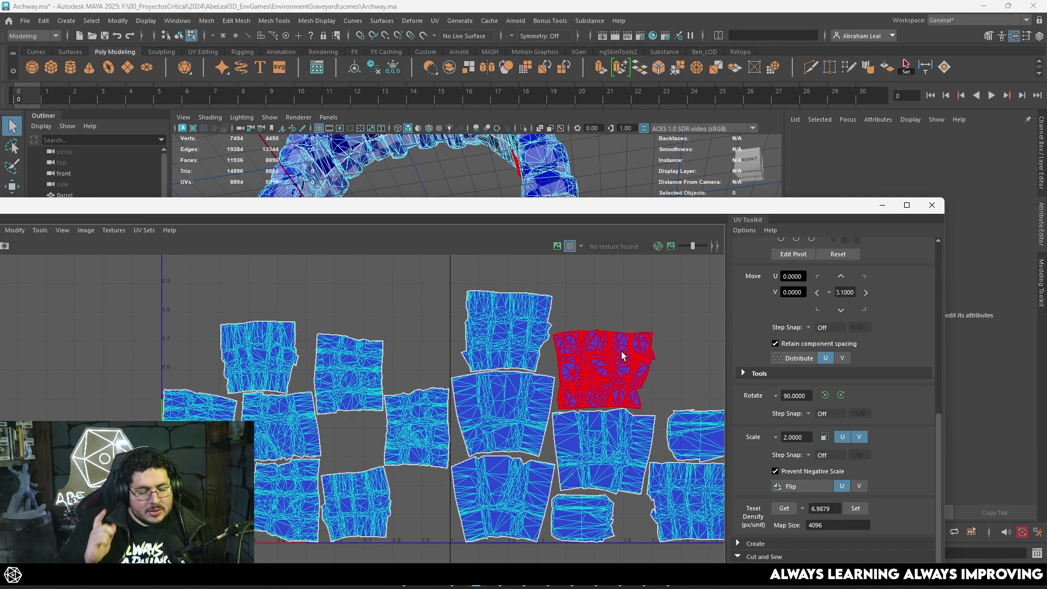
pyautogui.scroll(3, 610, 361)
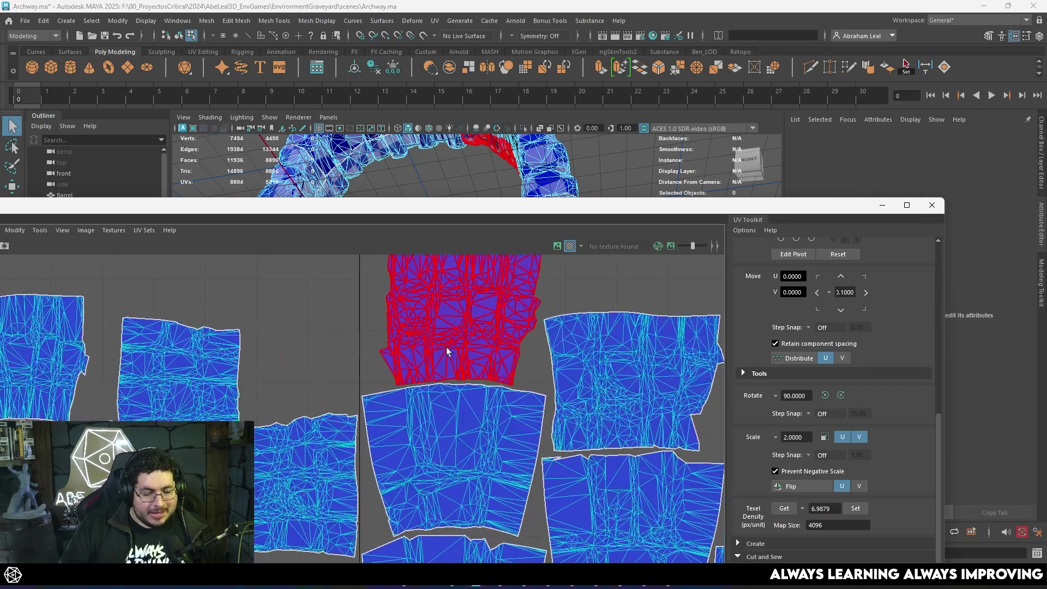
pyautogui.scroll(-6, 447, 351)
pyautogui.click(381, 324)
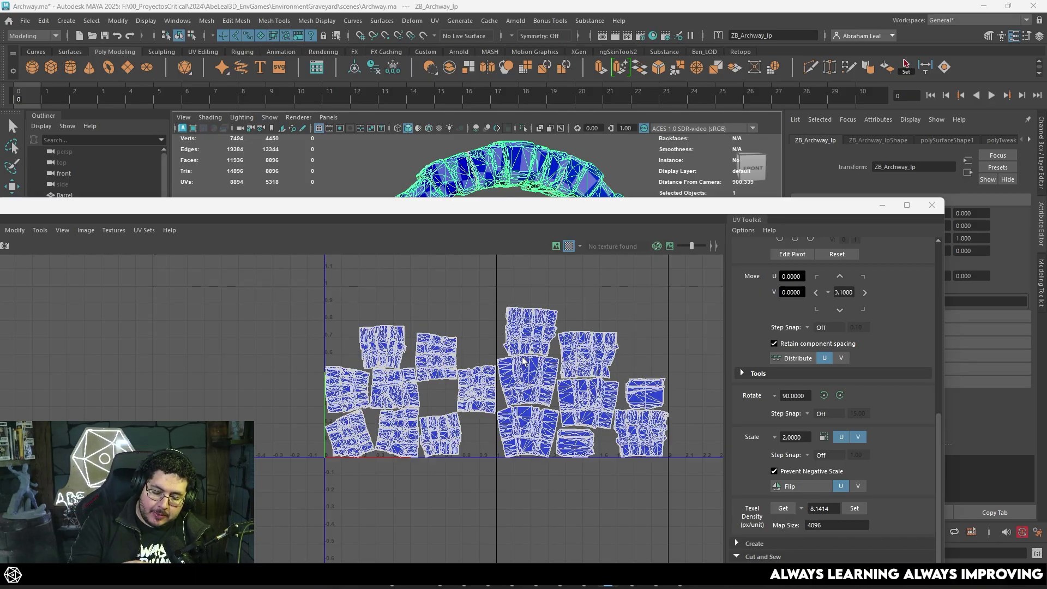
# - Select all the archway's UV faces, check their texel density again and switch to UV component selection
pyautogui.press('F11')
pyautogui.moveTo(260, 273); pyautogui.dragTo(705, 512)
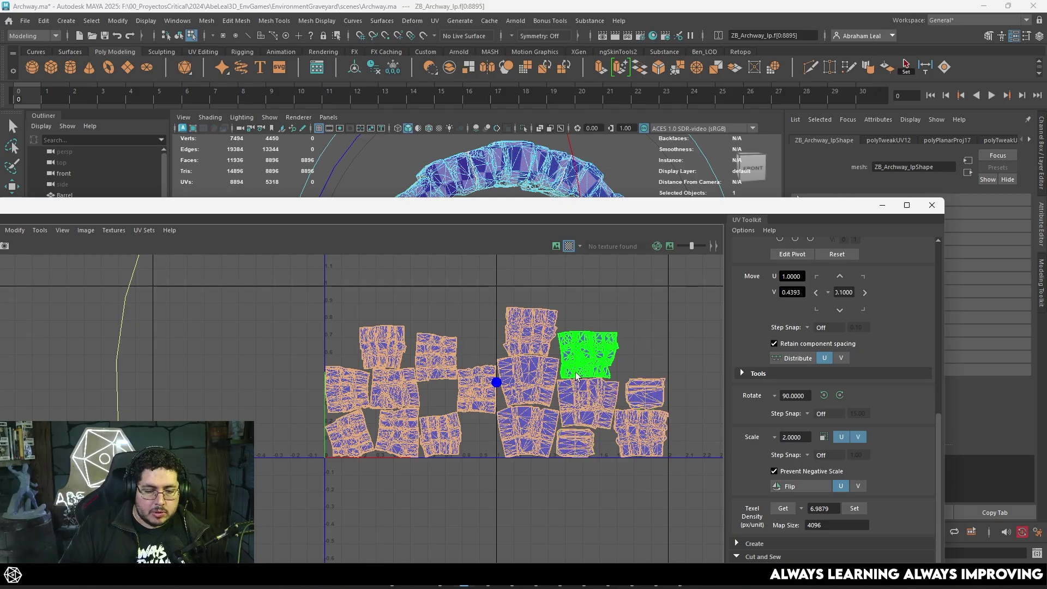
pyautogui.moveTo(459, 315); pyautogui.dragTo(537, 296, button='right')
pyautogui.rightClick(535, 315)
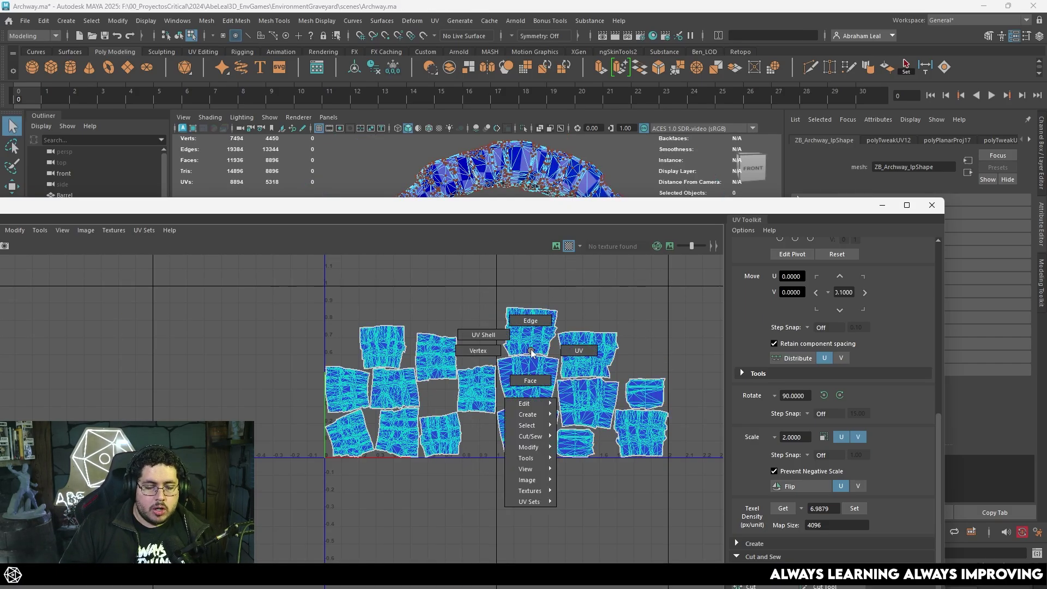
# - Minimize the UV Editor, switch to RizomUV and load SM_Archway.fbx with its UVs from the Archway folder
pyautogui.click(882, 206)
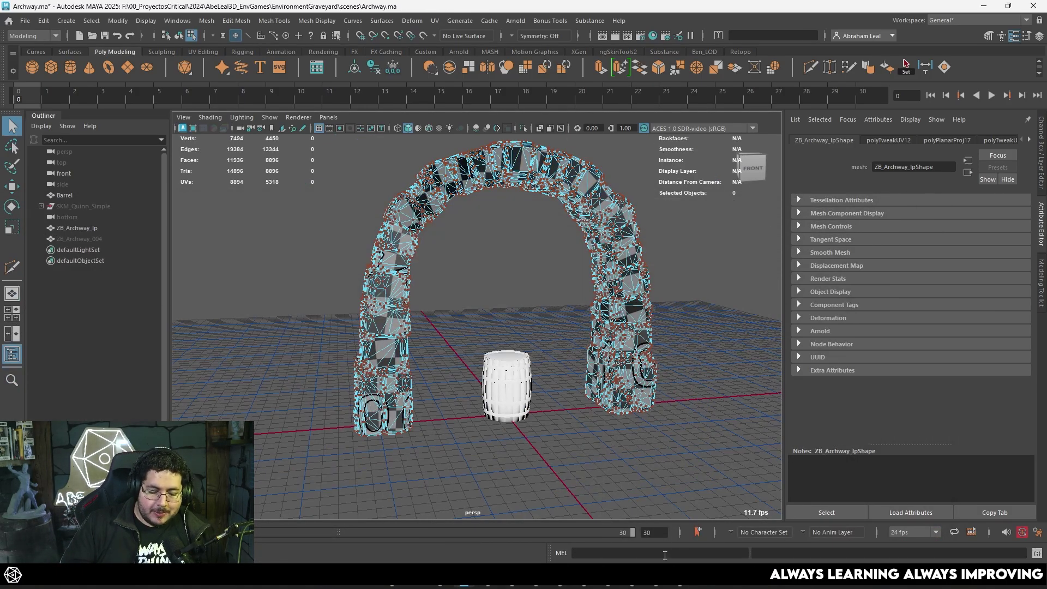
pyautogui.click(679, 577)
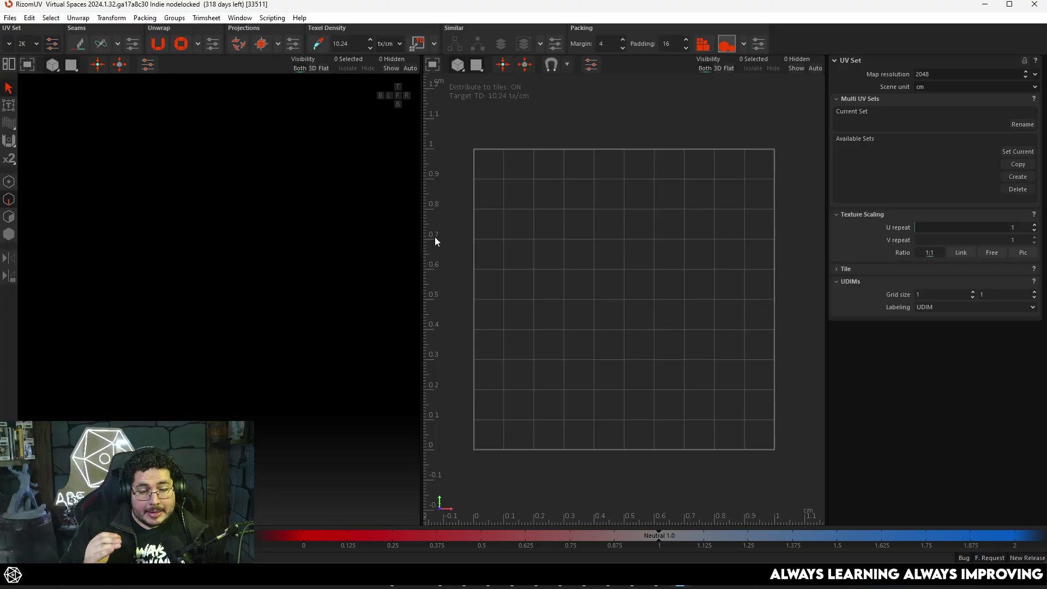
pyautogui.click(9, 17)
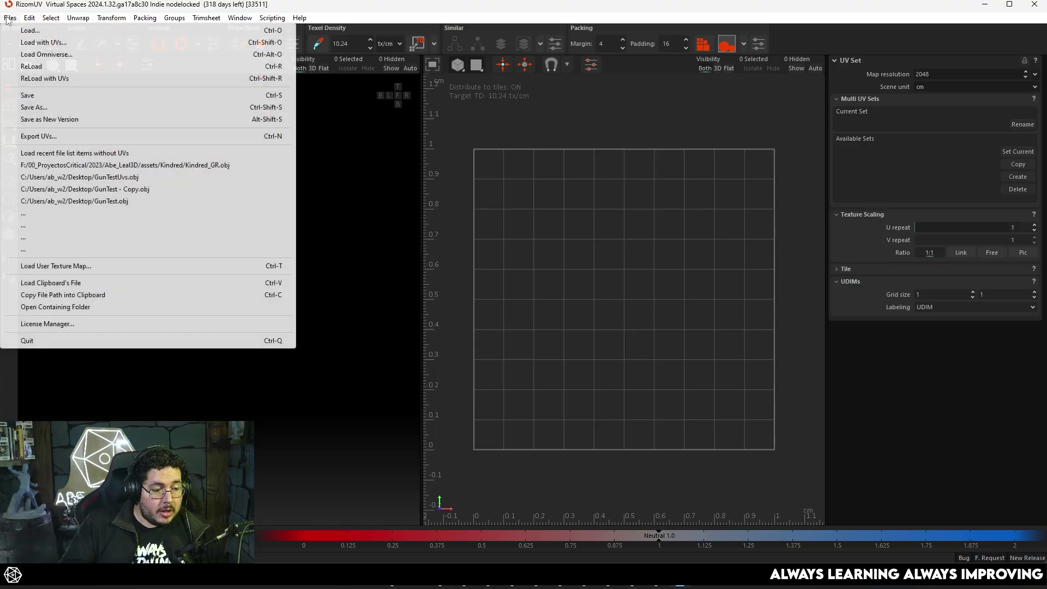
pyautogui.click(56, 45)
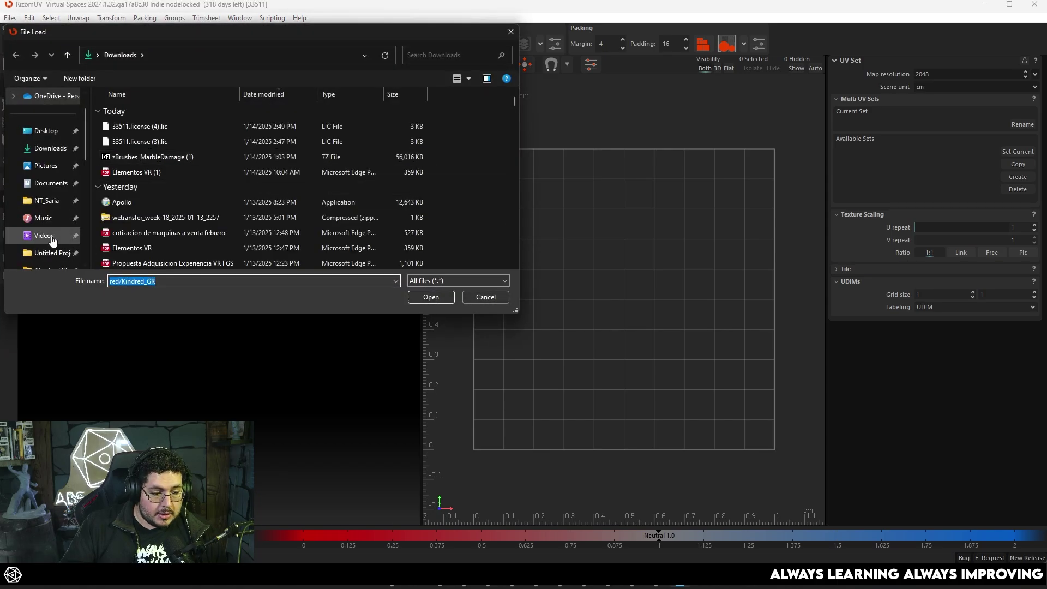
pyautogui.scroll(-3, 56, 246)
pyautogui.click(49, 235)
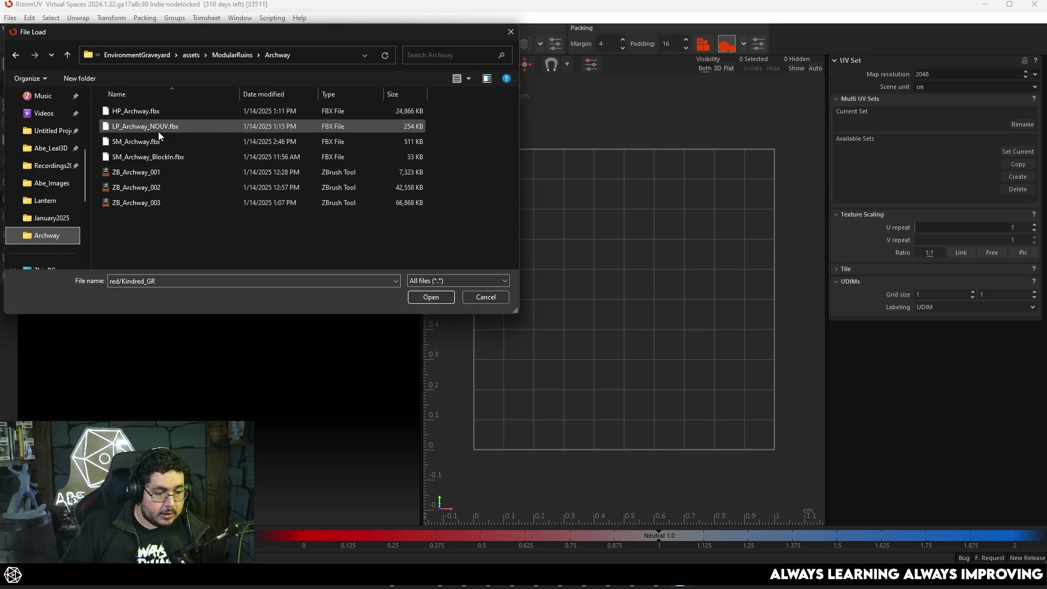
pyautogui.click(149, 143)
pyautogui.doubleClick(149, 142)
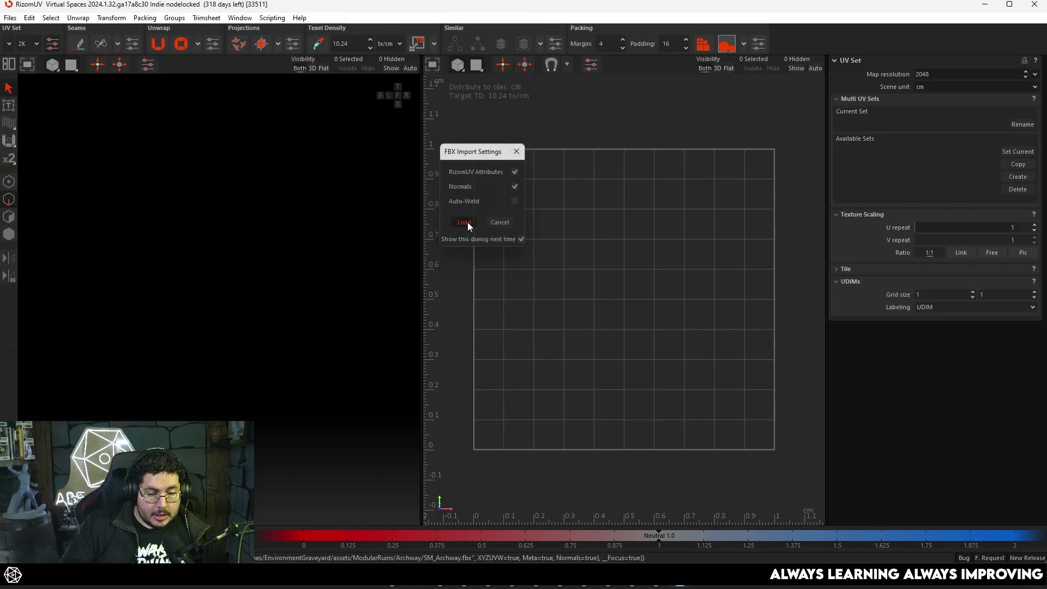
pyautogui.click(467, 221)
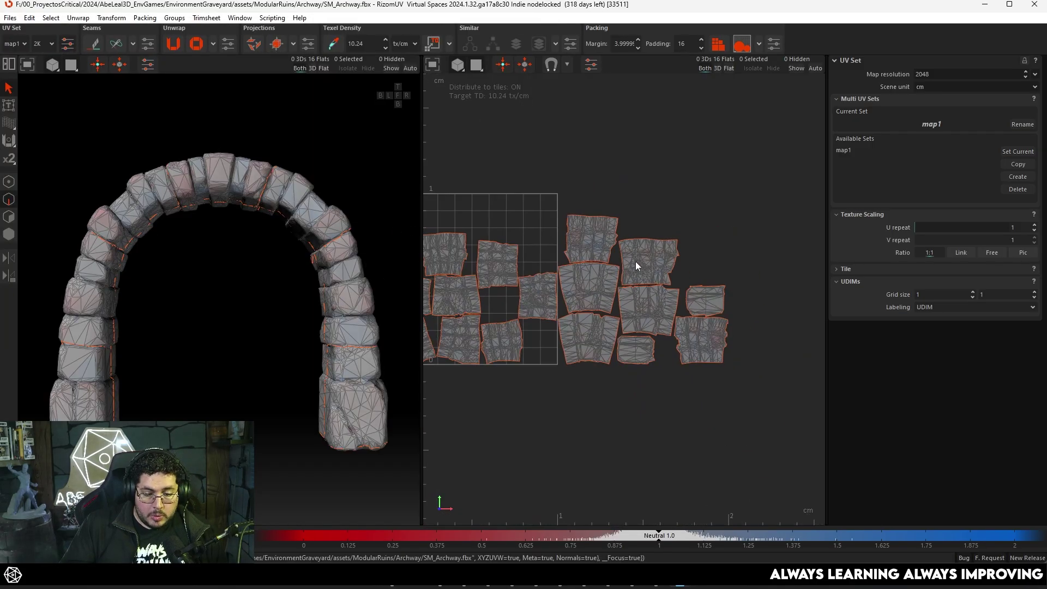
# - Set the UDIM grid to 2 by 1 tiles and pack all the archway's shells across them
pyautogui.click(972, 292)
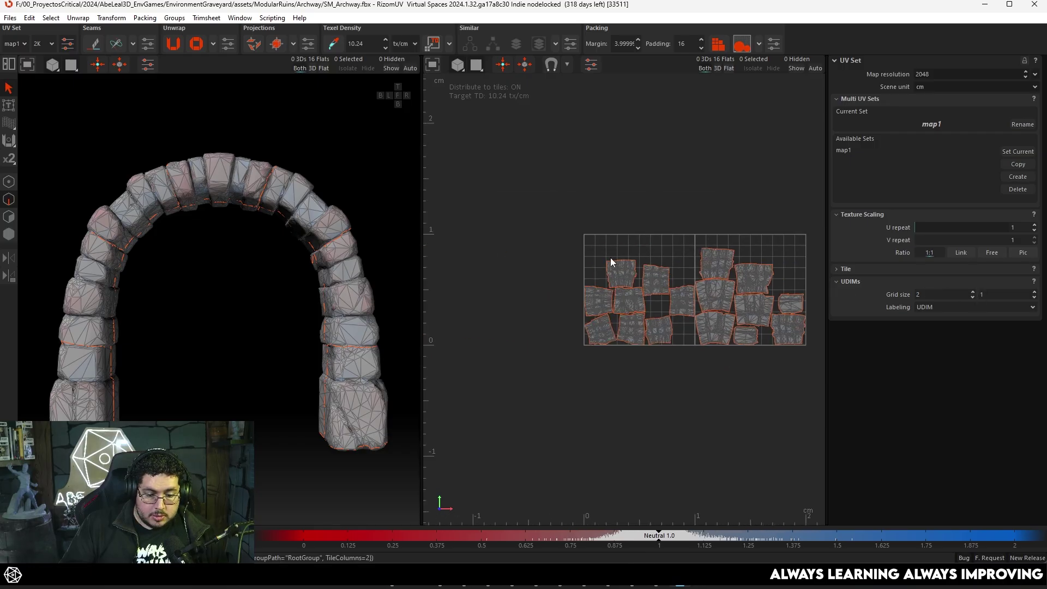
pyautogui.hotkey('ctrl', 'a')
pyautogui.scroll(4, 753, 335)
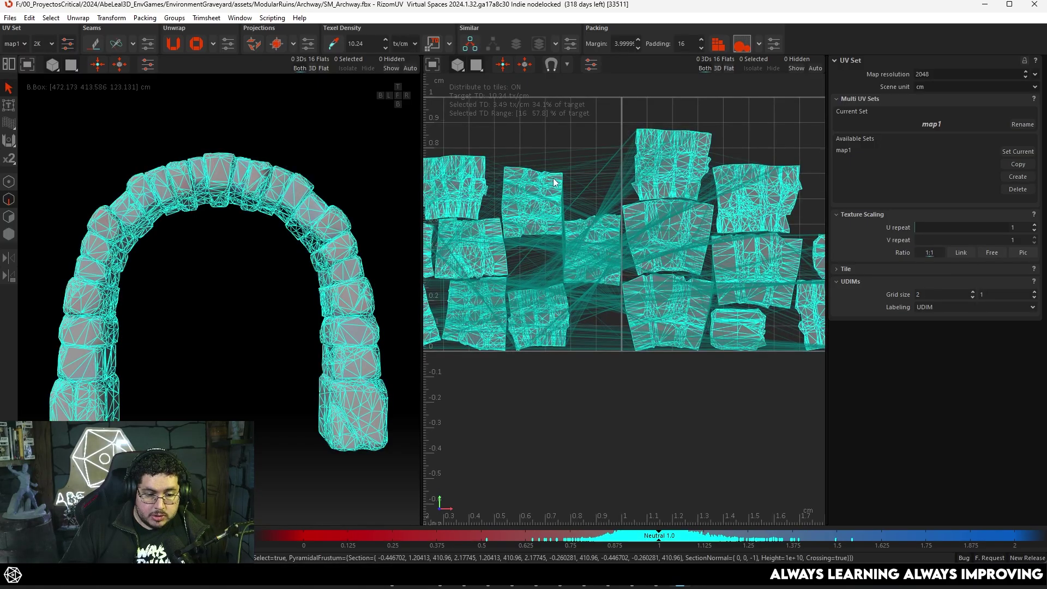
pyautogui.scroll(-2, 567, 185)
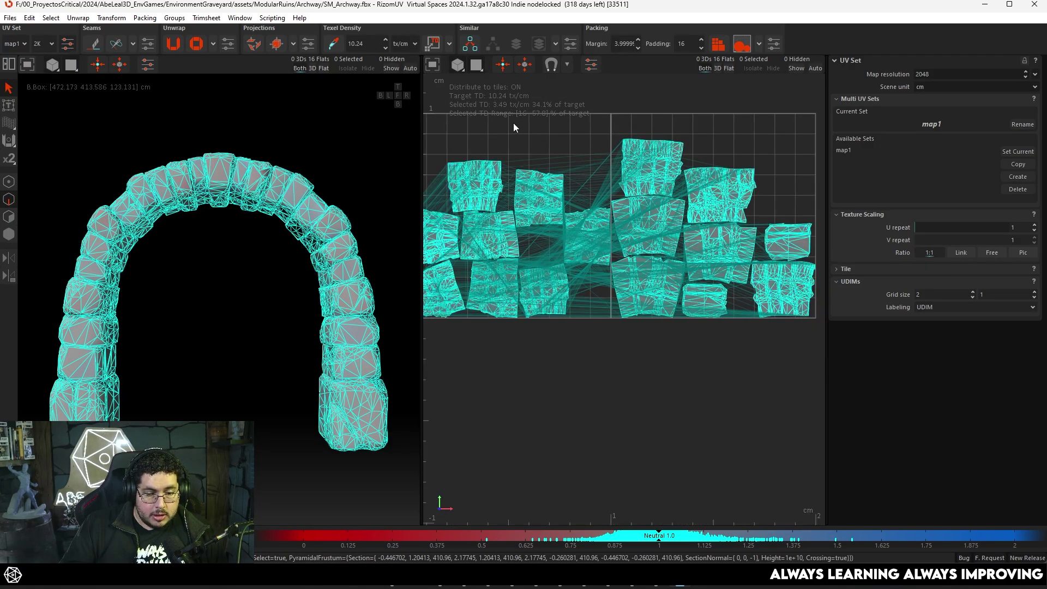
pyautogui.click(726, 50)
pyautogui.click(645, 129)
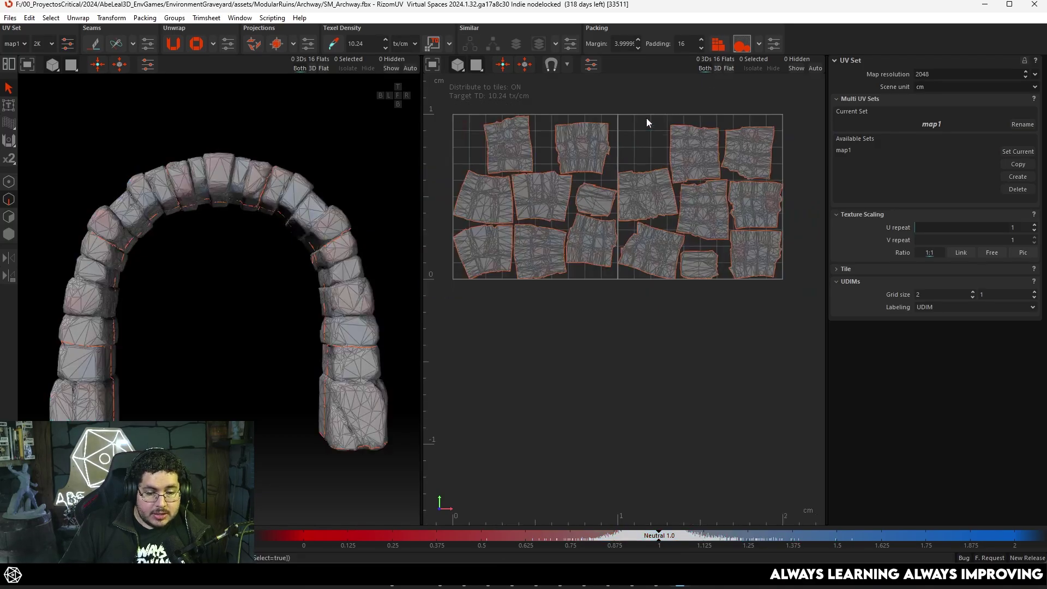
# - Select all the packed shells to read their texel density, then clear the selection
pyautogui.press('f')
pyautogui.moveTo(784, 173); pyautogui.dragTo(471, 429)
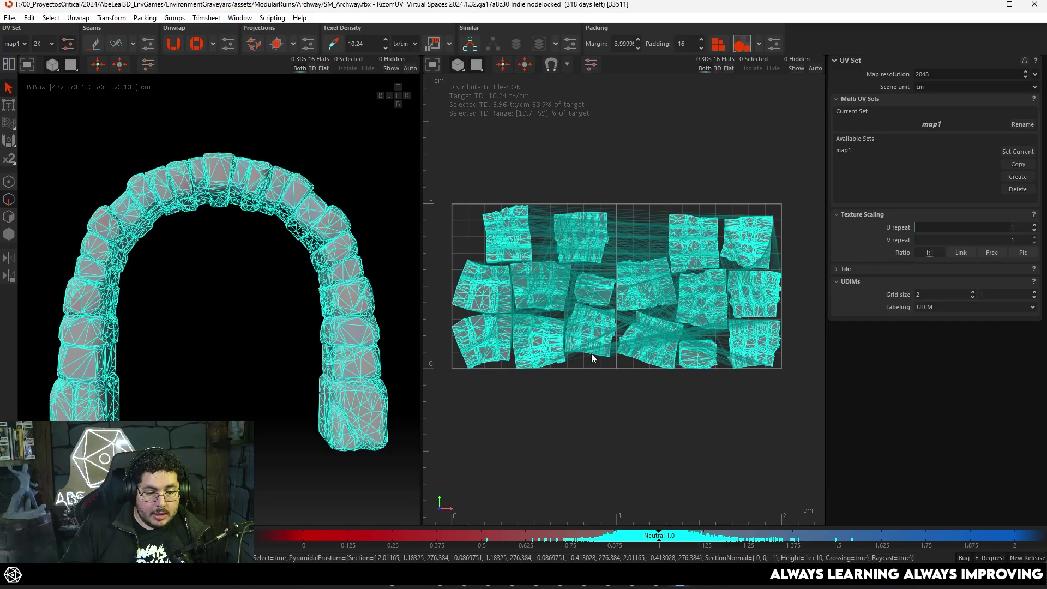
pyautogui.click(590, 160)
# - Set the UV set's map resolution to 4K
pyautogui.click(1026, 71)
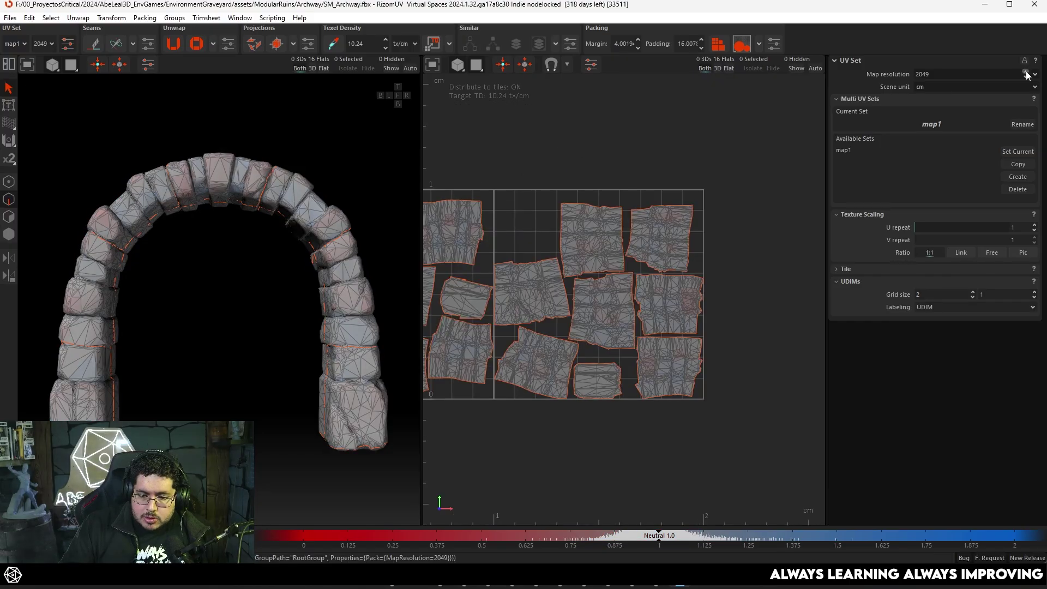
pyautogui.click(1035, 75)
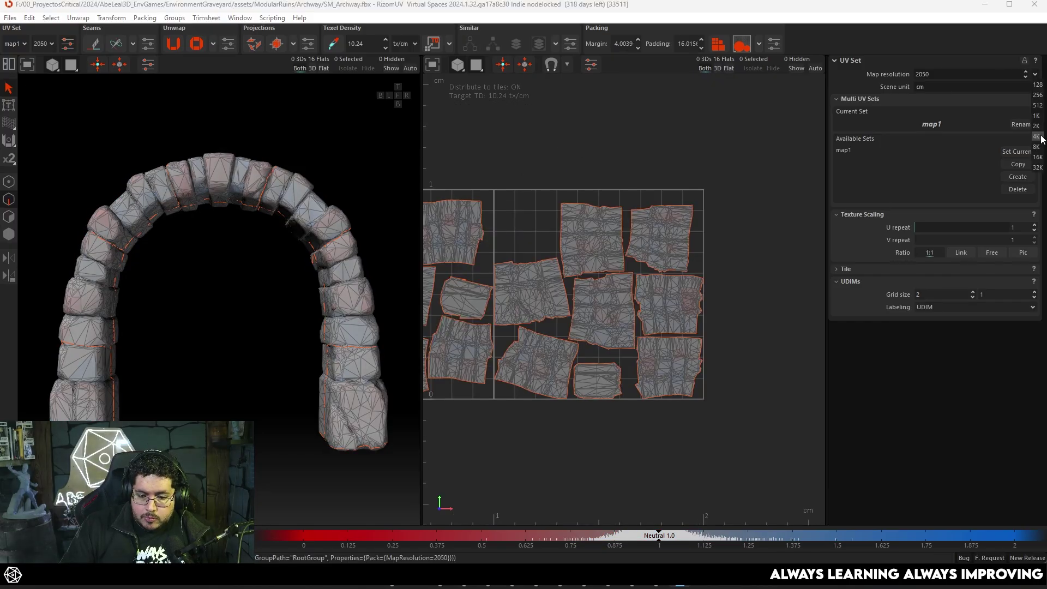
pyautogui.click(1040, 140)
pyautogui.click(564, 118)
# - Frame and select all the packed shells to read their texel density at the 4K map resolution
pyautogui.press('f')
pyautogui.moveTo(791, 158); pyautogui.dragTo(424, 431)
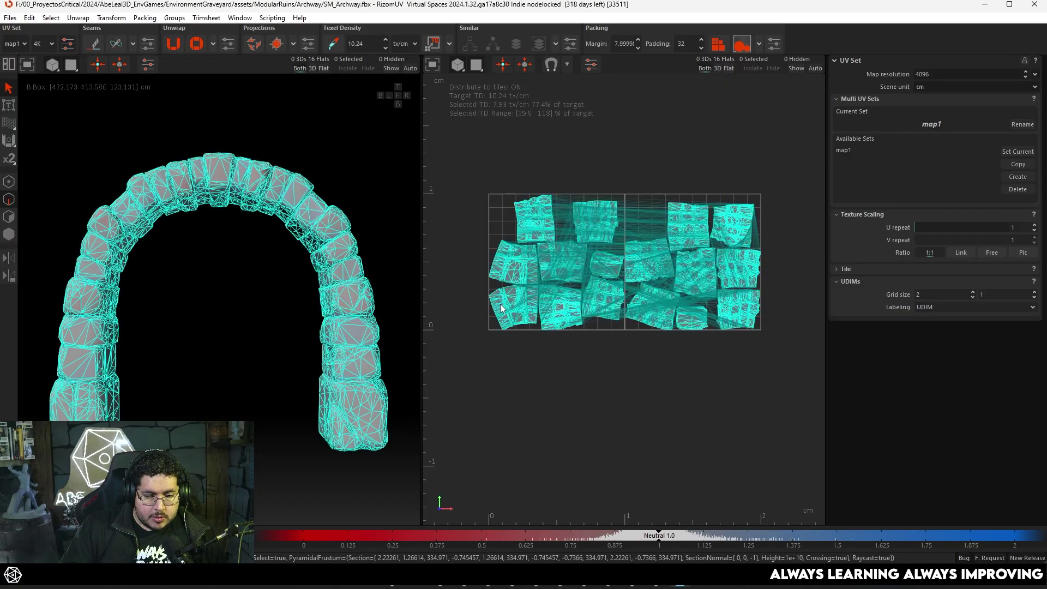
pyautogui.scroll(5, 496, 267)
pyautogui.scroll(-6, 495, 115)
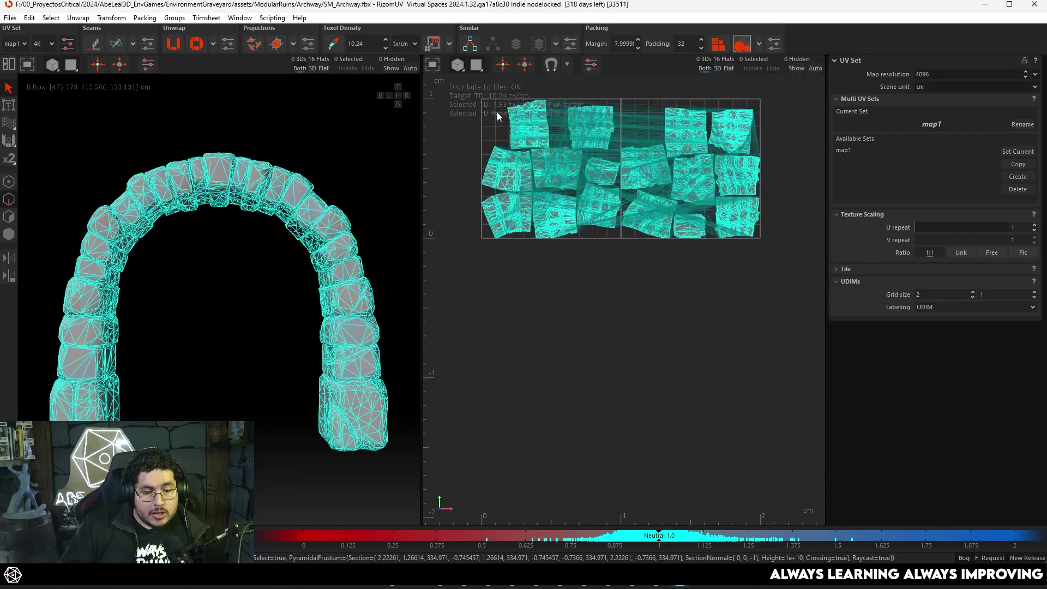
# - Switch to Maya, select the archway and select all its shells in the UV Editor for a texel density comparison
pyautogui.hotkey('alt', 'Tab')
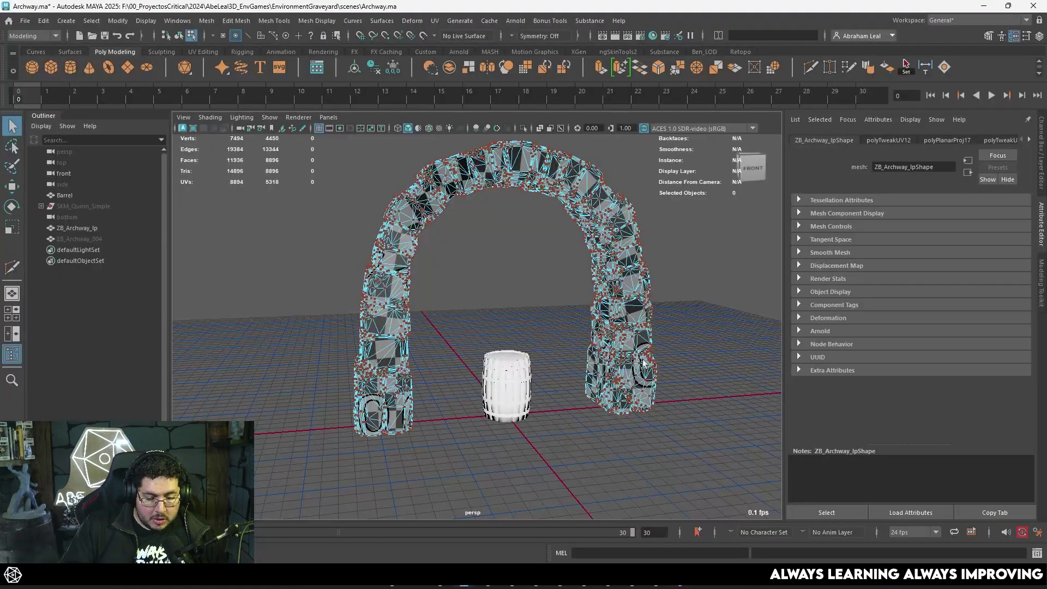
pyautogui.click(598, 214)
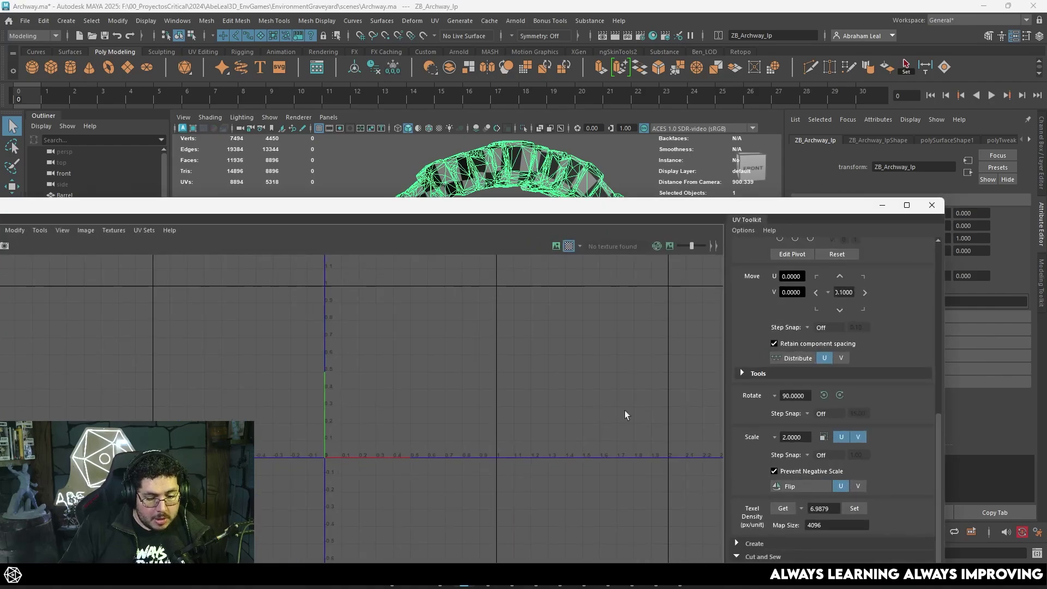
pyautogui.scroll(-2, 566, 443)
pyautogui.moveTo(531, 429); pyautogui.dragTo(483, 376, button='right')
pyautogui.moveTo(360, 297); pyautogui.dragTo(725, 495)
# - Switch back to RizomUV, examine the packed layout over the two tiles and minimize the program
pyautogui.hotkey('alt', 'Tab')
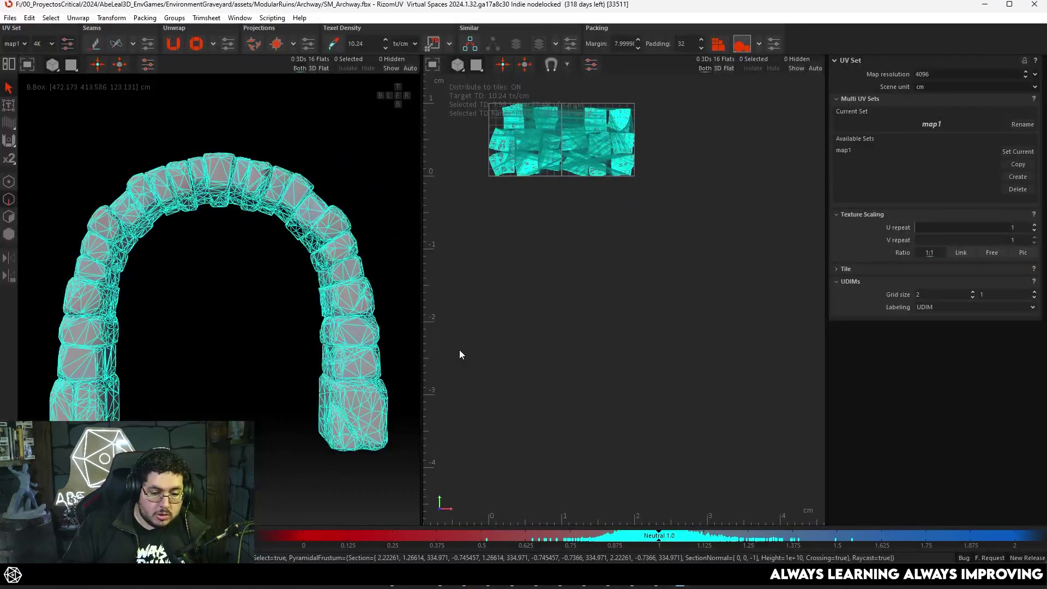
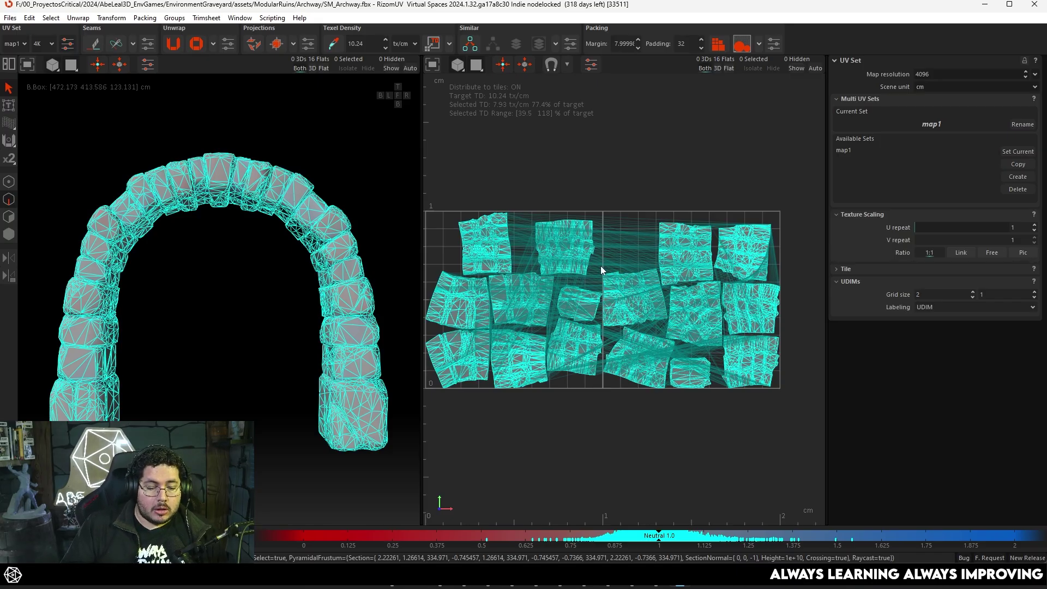
pyautogui.keyDown('alt'); pyautogui.moveTo(508, 240); pyautogui.dragTo(604, 223, button='middle'); pyautogui.keyUp('alt')
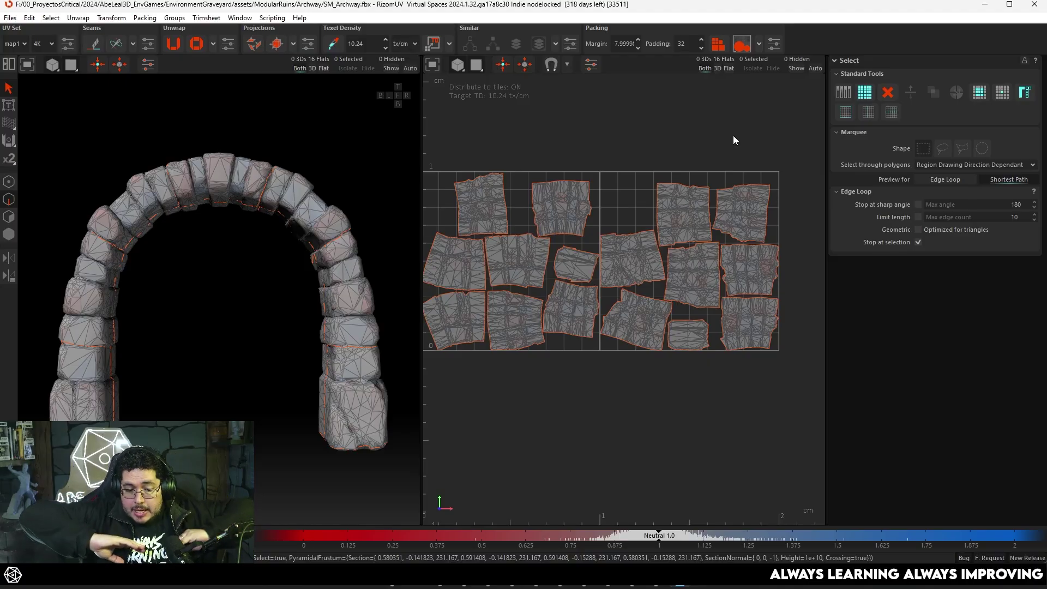
pyautogui.click(984, 4)
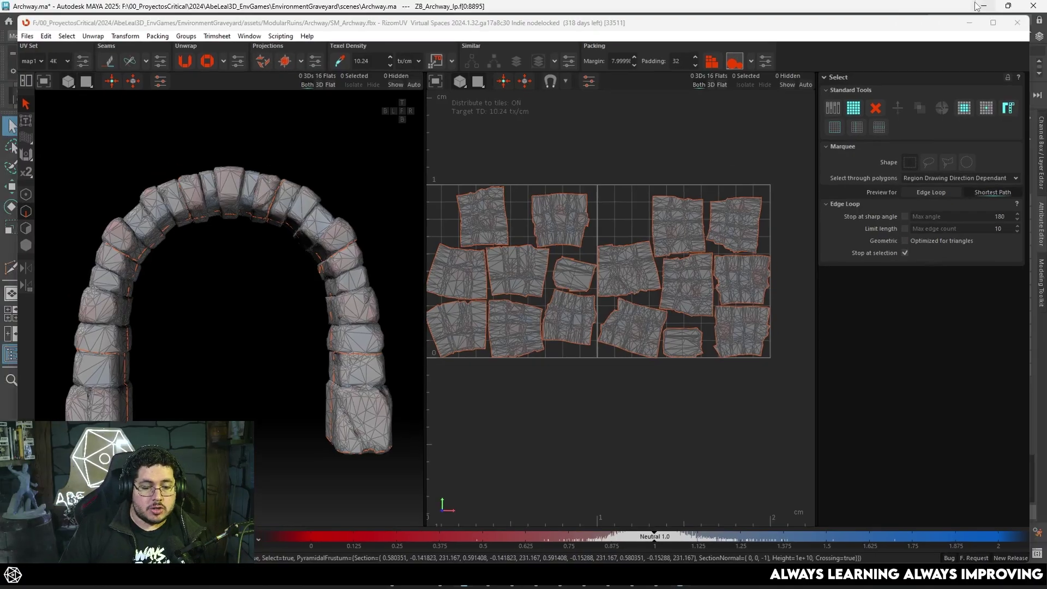
# - Delete the old low-poly archway in Maya and import the archway packed in RizomUV
pyautogui.click(655, 215)
pyautogui.click(624, 234)
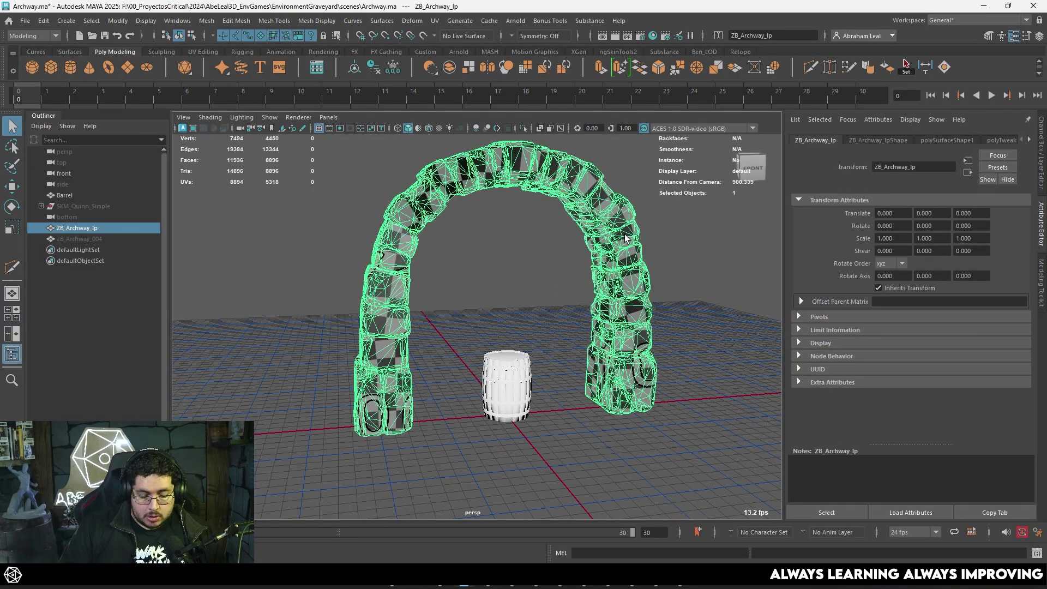
pyautogui.press('Delete')
pyautogui.click(26, 21)
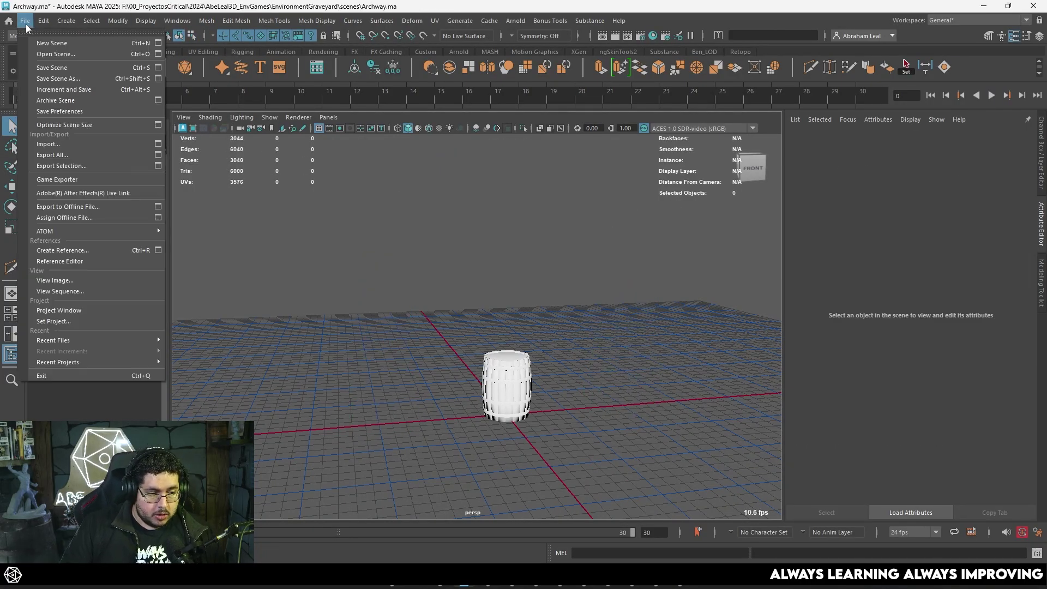
pyautogui.click(81, 143)
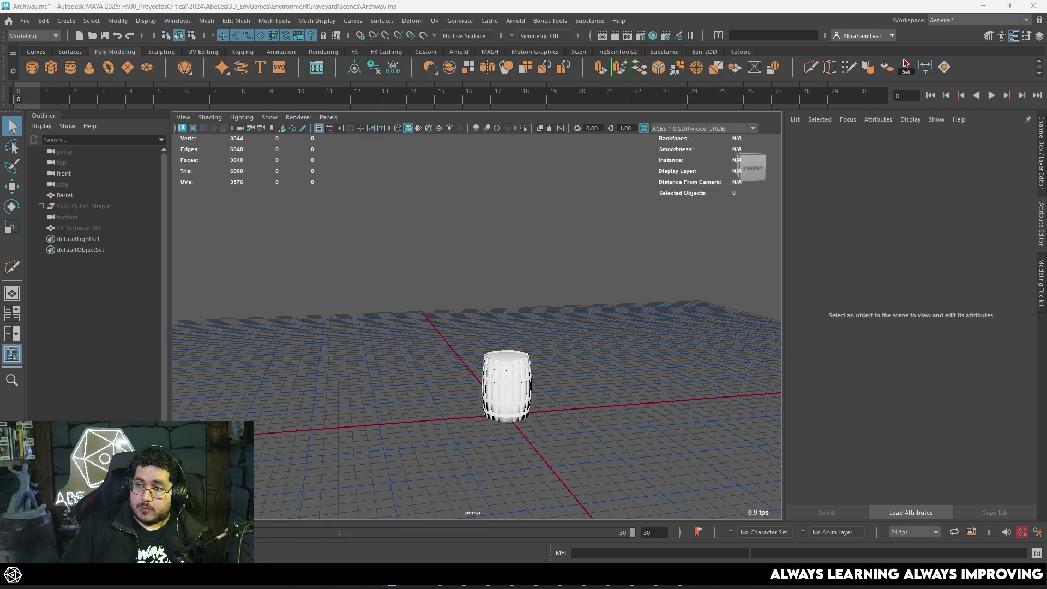
# - Open the imported archway's UVs, select all shells and read their texel density at a 4096 map size, closing the UV Editor and returning to object mode
pyautogui.click(642, 302)
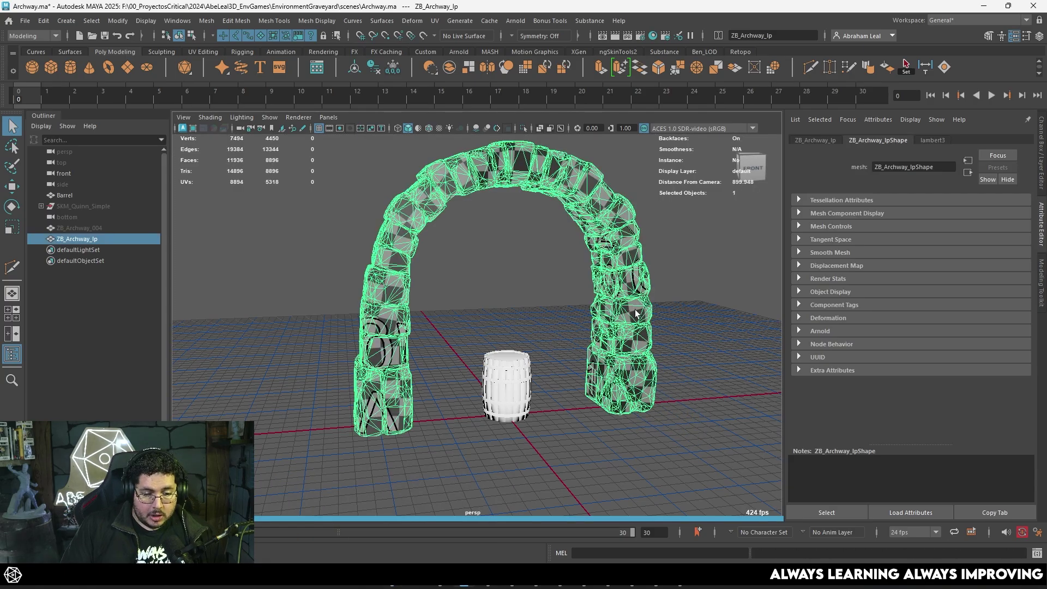
pyautogui.click(434, 22)
pyautogui.click(452, 42)
pyautogui.moveTo(517, 324); pyautogui.dragTo(462, 295, button='right')
pyautogui.scroll(-3, 444, 288)
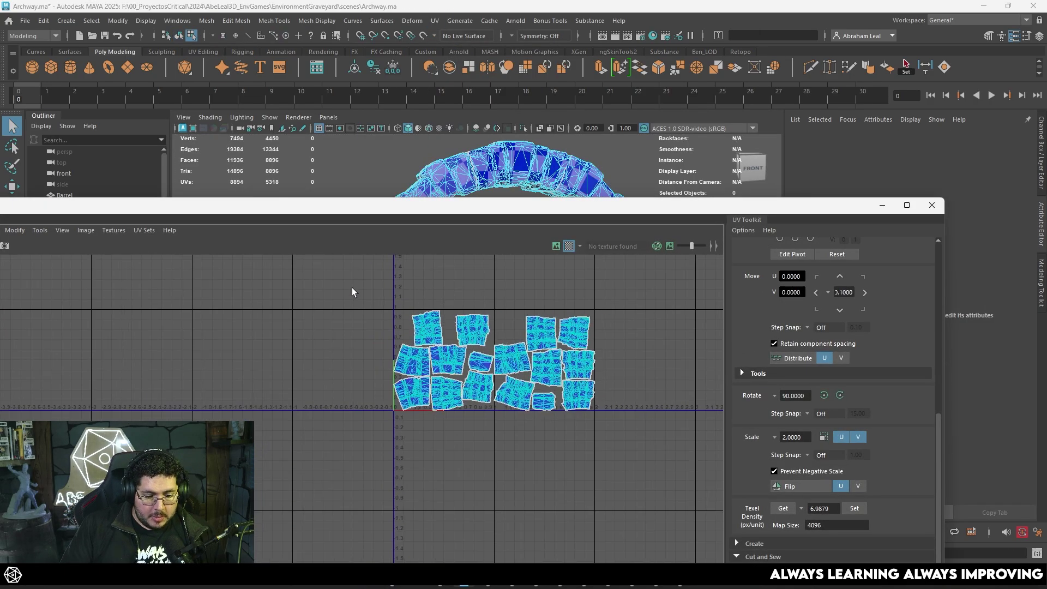
pyautogui.moveTo(352, 292); pyautogui.dragTo(665, 461)
pyautogui.scroll(2, 599, 367)
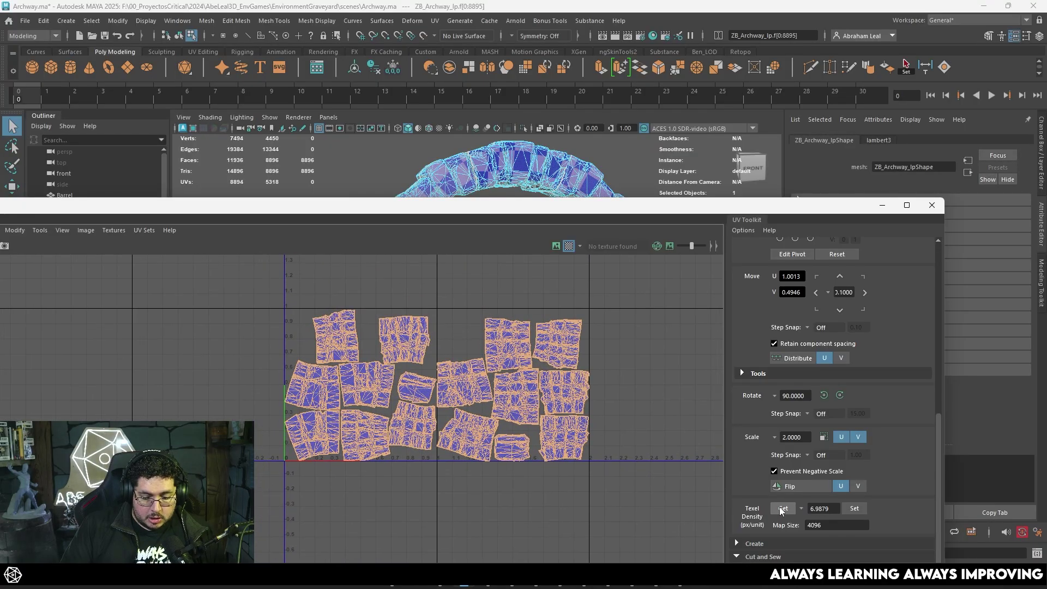
pyautogui.click(782, 509)
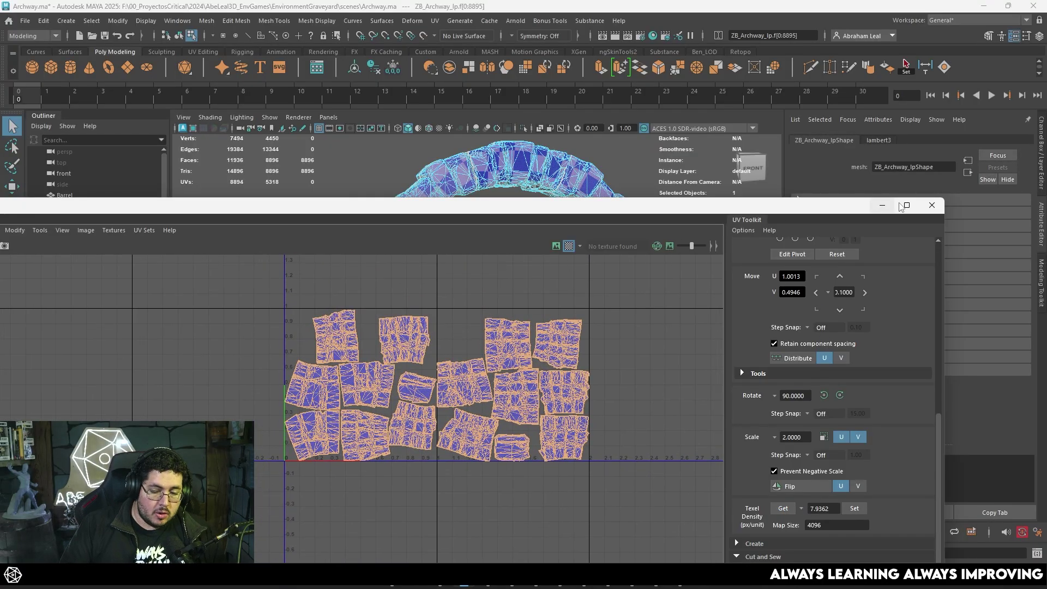
pyautogui.click(932, 205)
pyautogui.press('F8')
pyautogui.moveTo(569, 288)
pyautogui.keyDown('alt'); pyautogui.mouseDown()
pyautogui.moveTo(659, 304)
pyautogui.moveTo(442, 217)
pyautogui.mouseUp(); pyautogui.keyUp('alt')
pyautogui.click(659, 304)
pyautogui.click(443, 217)
pyautogui.keyDown('alt'); pyautogui.moveTo(504, 253); pyautogui.dragTo(473, 221); pyautogui.keyUp('alt')
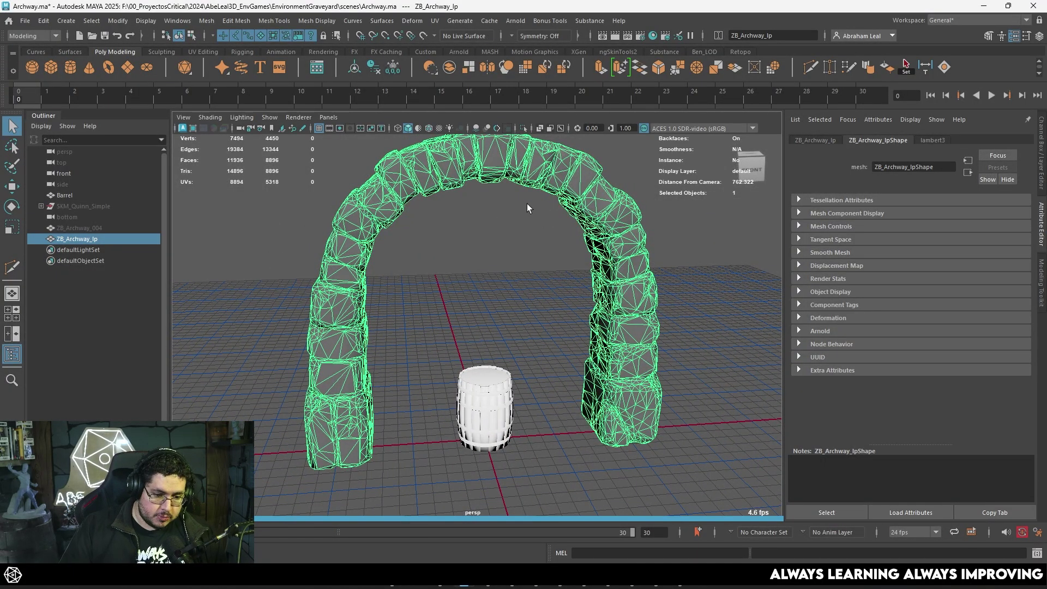
pyautogui.moveTo(471, 170); pyautogui.dragTo(478, 430, button='right')
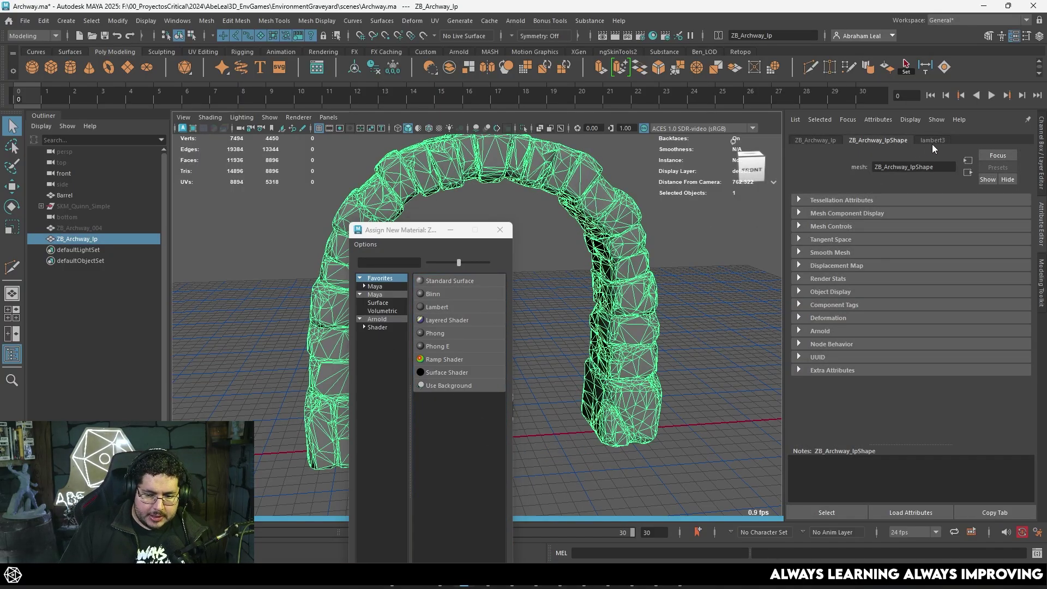
pyautogui.click(500, 232)
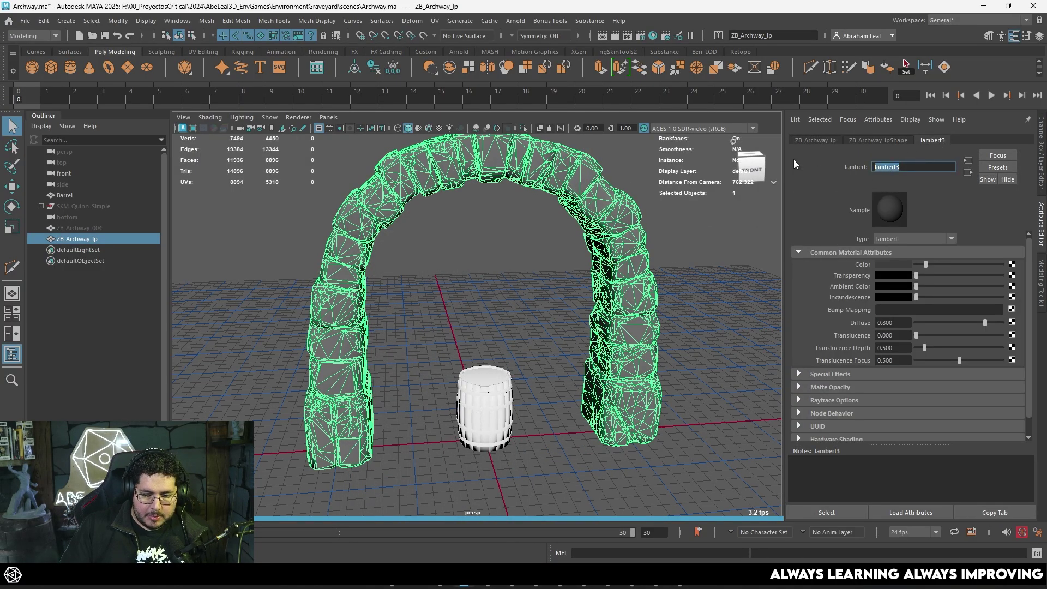
# - Rename the low-poly archway's lambert material to M_Ruins_Archway
pyautogui.write('M_')
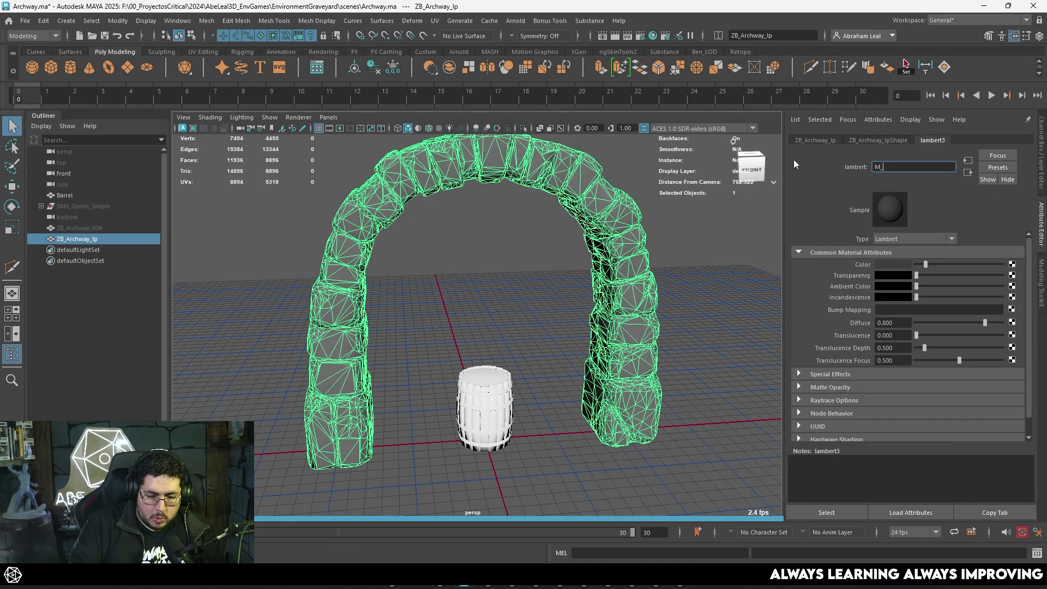
pyautogui.write('Ruin')
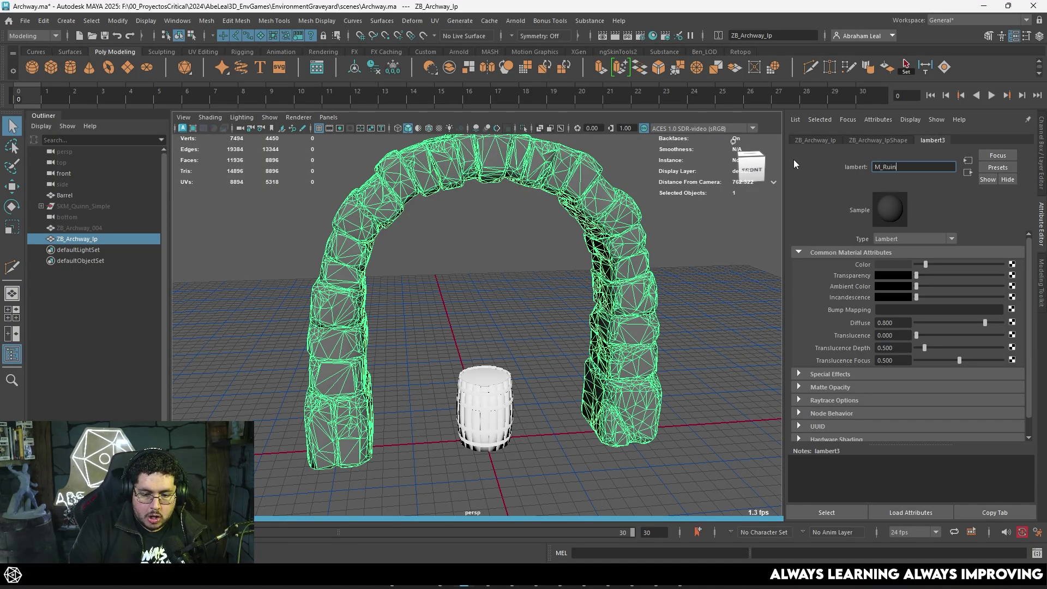
pyautogui.write('s_')
pyautogui.press('capslock')
pyautogui.write('aRT')
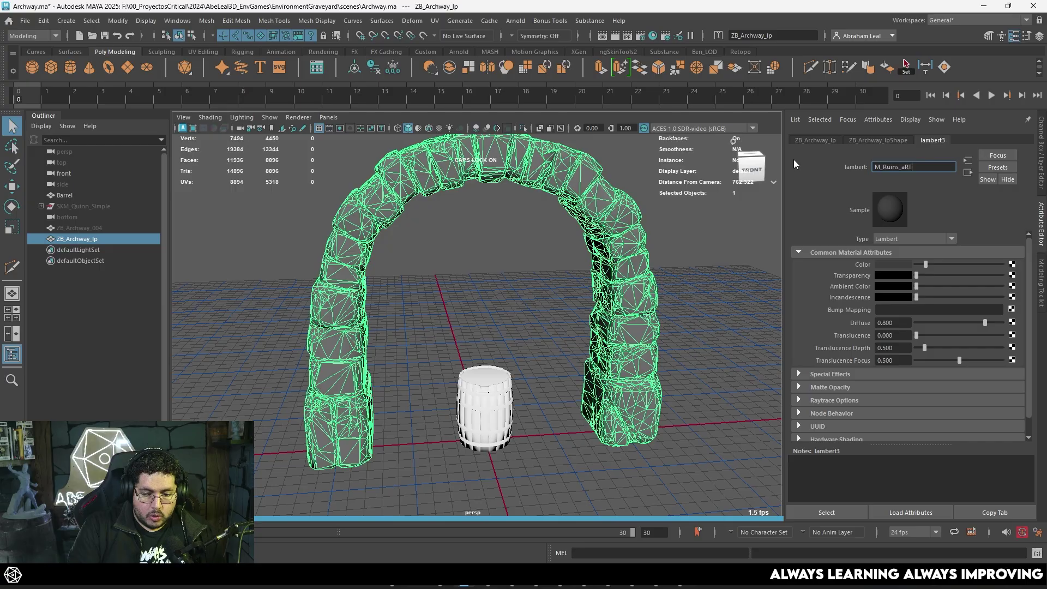
pyautogui.press('BackSpace')
pyautogui.press('BackSpace')
pyautogui.press('BackSpace')
pyautogui.write('Ar')
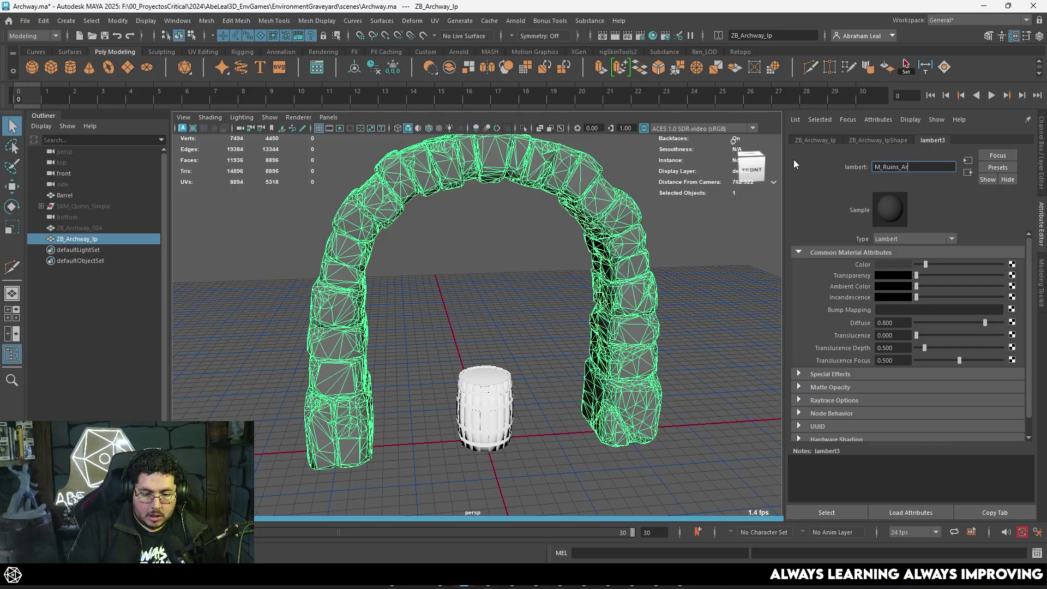
pyautogui.write('chway')
pyautogui.click(688, 287)
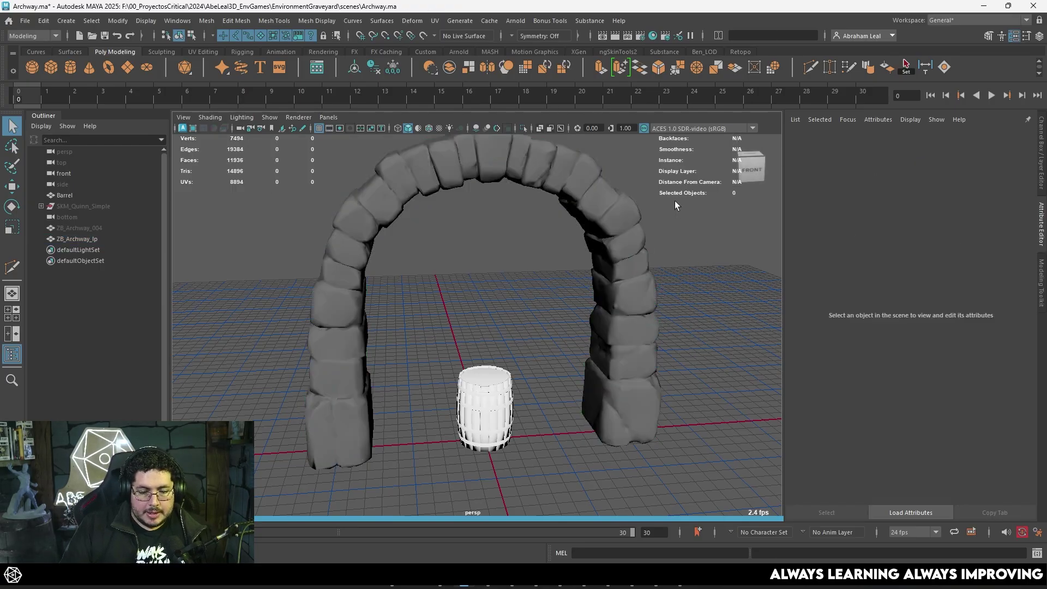
# - Soften all edges of the low-poly archway and deselect it
pyautogui.click(617, 210)
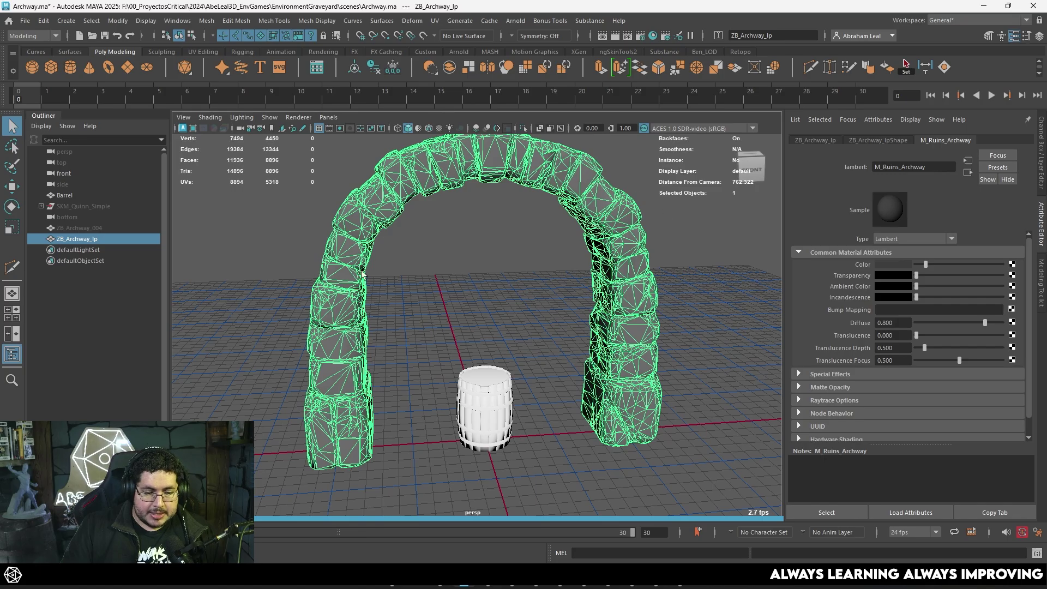
pyautogui.keyDown('alt'); pyautogui.moveTo(363, 273); pyautogui.dragTo(565, 225); pyautogui.keyUp('alt')
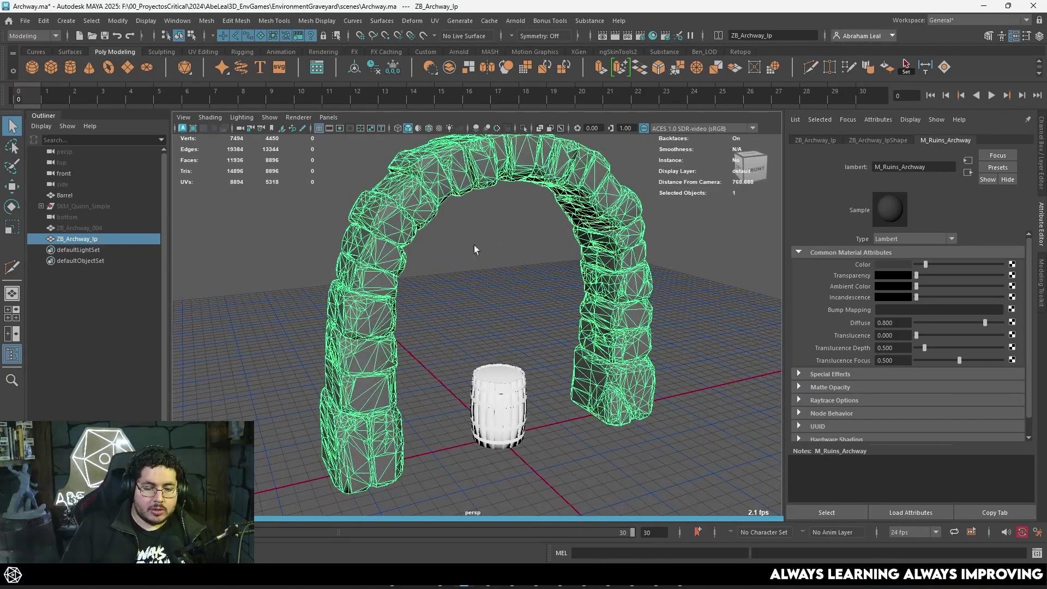
pyautogui.moveTo(476, 250)
pyautogui.keyDown('alt'); pyautogui.mouseDown()
pyautogui.moveTo(567, 257)
pyautogui.moveTo(484, 252)
pyautogui.mouseUp(); pyautogui.keyUp('alt')
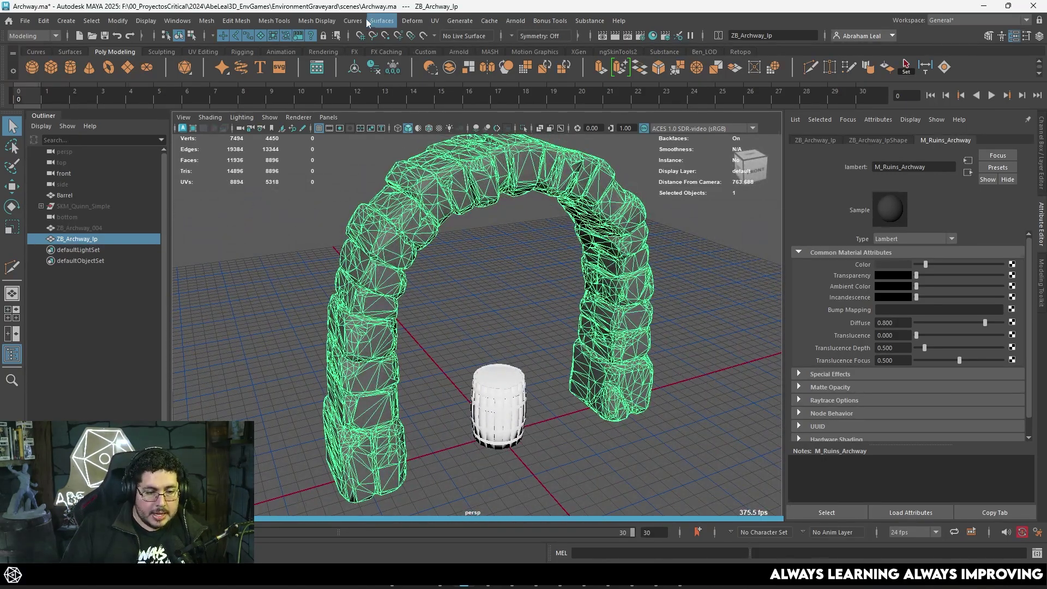
pyautogui.click(319, 21)
pyautogui.click(354, 116)
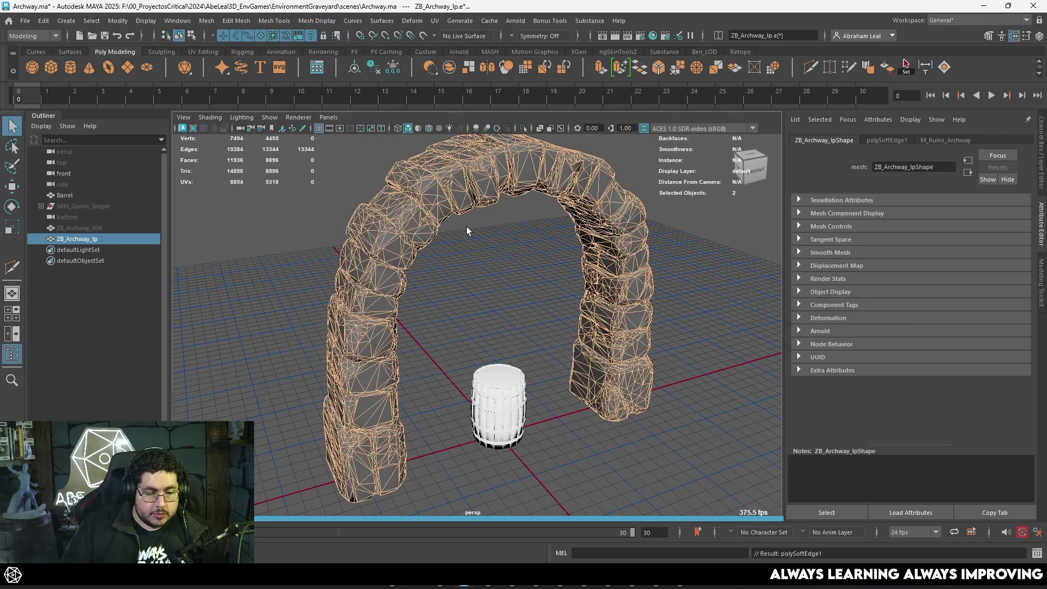
pyautogui.click(467, 231)
pyautogui.keyDown('alt'); pyautogui.moveTo(512, 262); pyautogui.dragTo(685, 270); pyautogui.keyUp('alt')
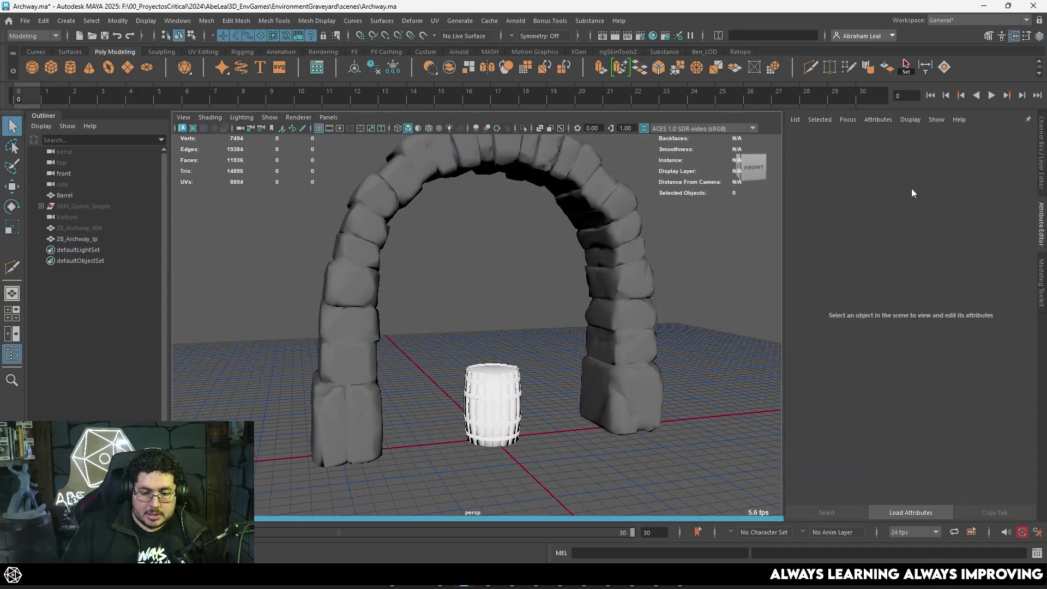
# - Temporarily show the hidden high-poly archway ZB_Archway_004 to check it against the low-poly archway
pyautogui.click(588, 212)
pyautogui.hotkey('ctrl', 'a')
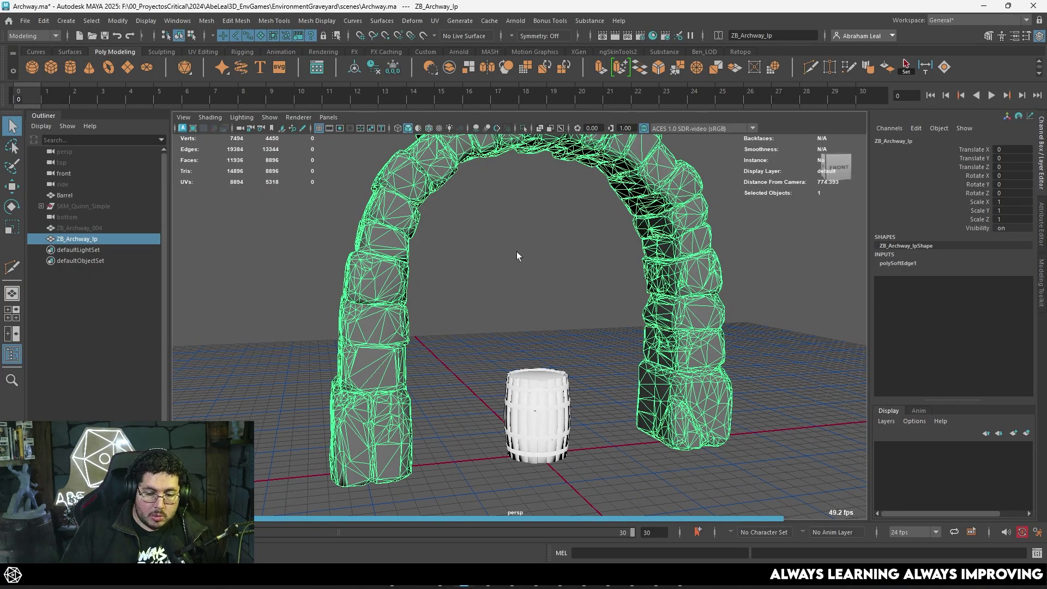
pyautogui.keyDown('alt'); pyautogui.moveTo(516, 251); pyautogui.dragTo(545, 256); pyautogui.keyUp('alt')
pyautogui.press('w')
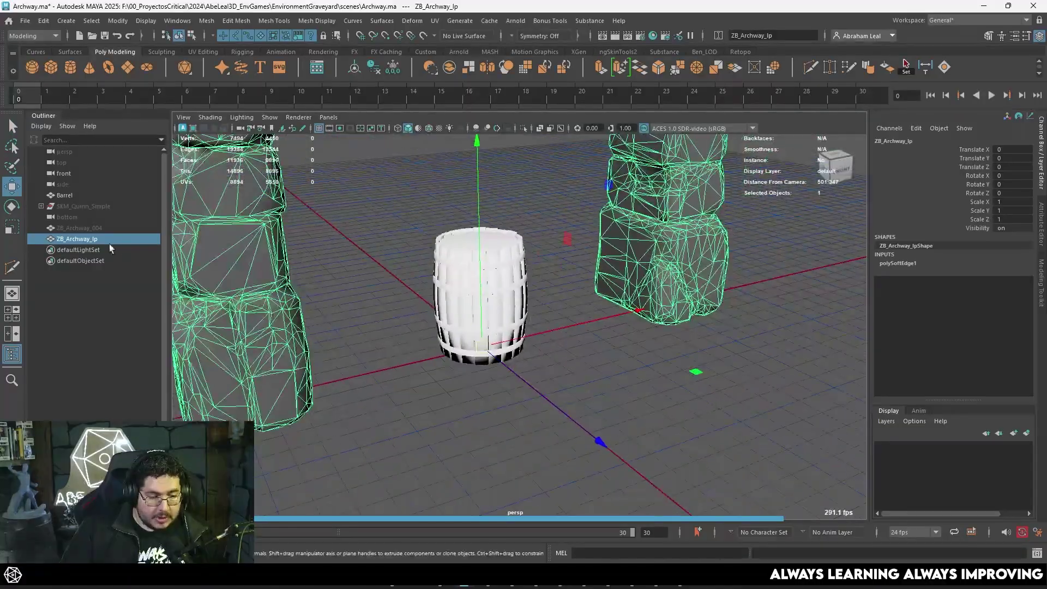
pyautogui.click(104, 229)
pyautogui.press('h')
pyautogui.scroll(-4, 500, 254)
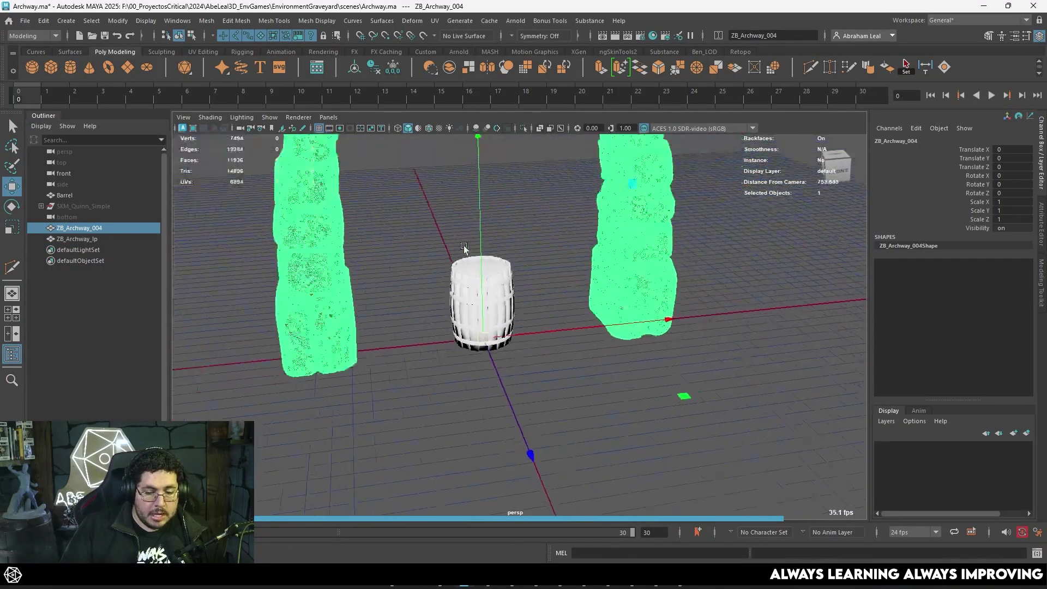
pyautogui.press('h')
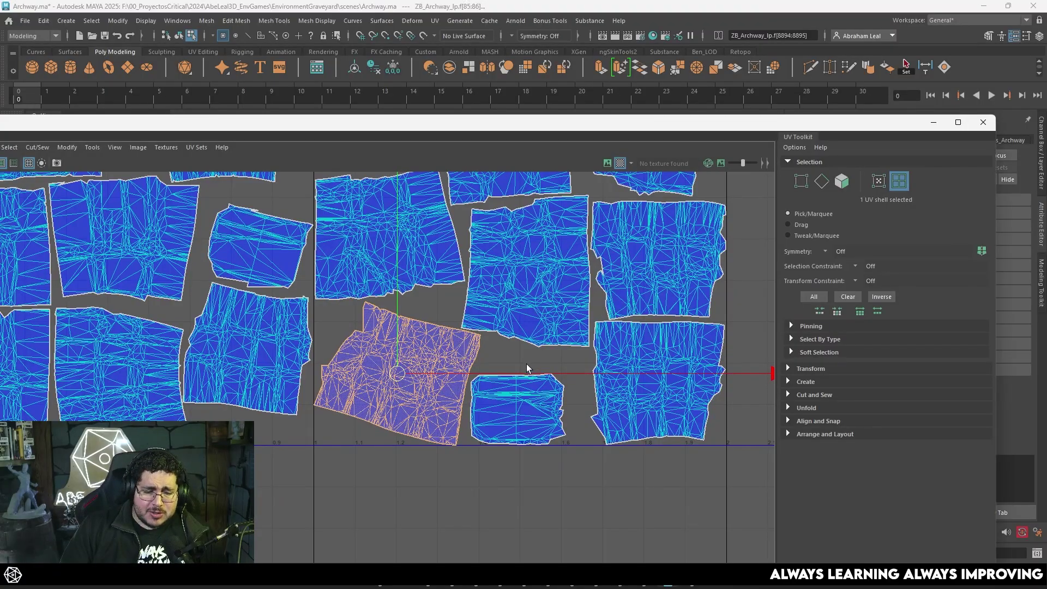
# - Examine how the UV shells of the second tile sit against the tile's borders, especially the lower edges
pyautogui.scroll(5, 526, 365)
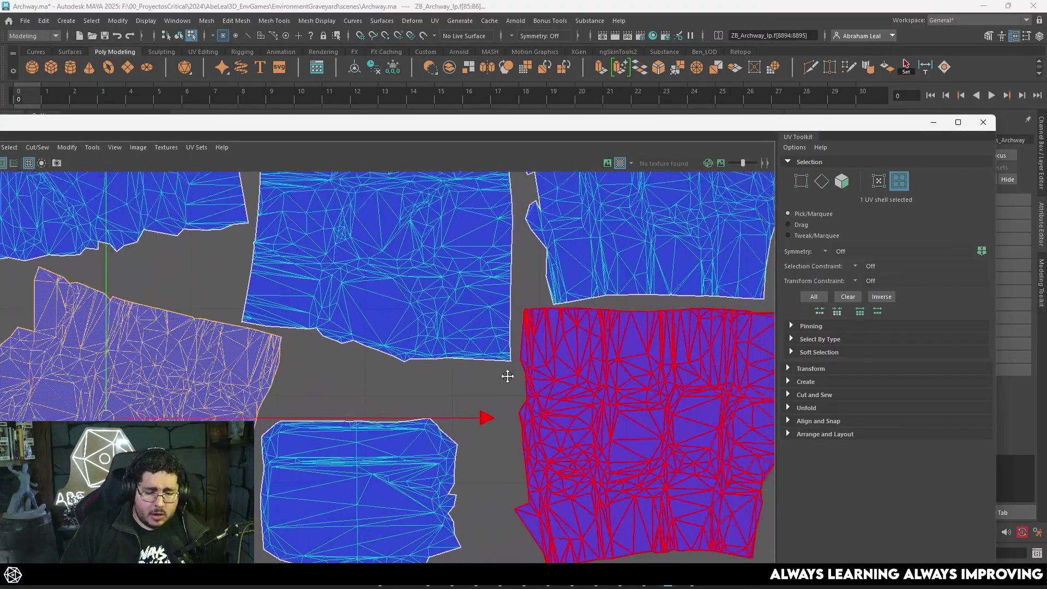
pyautogui.scroll(-2, 420, 292)
pyautogui.scroll(6, 516, 463)
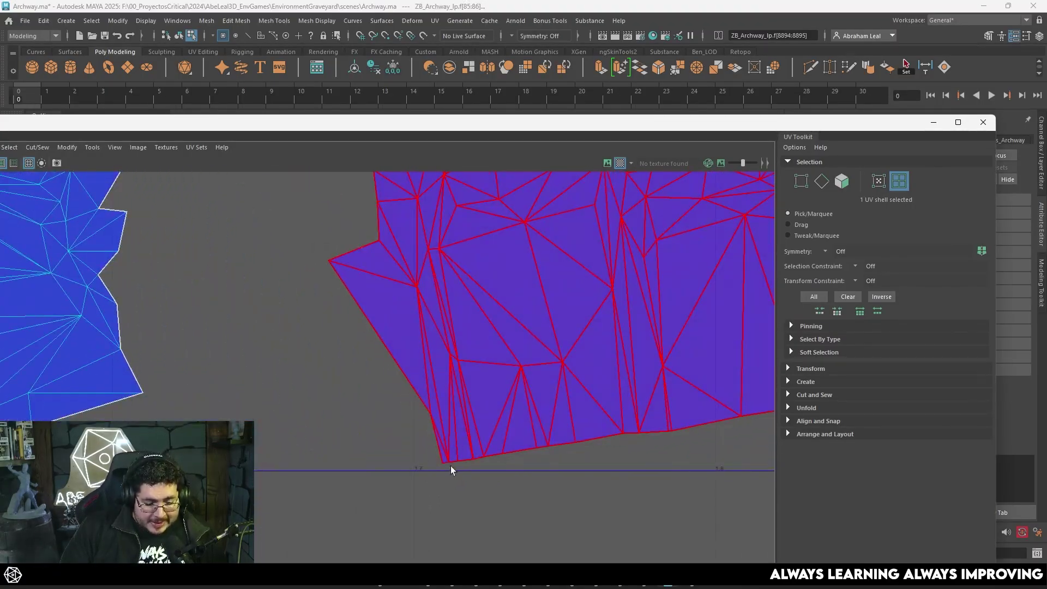
pyautogui.keyDown('alt'); pyautogui.moveTo(403, 479); pyautogui.dragTo(758, 438, button='middle'); pyautogui.keyUp('alt')
pyautogui.keyDown('alt'); pyautogui.moveTo(431, 418); pyautogui.dragTo(764, 412, button='middle'); pyautogui.keyUp('alt')
pyautogui.keyDown('alt'); pyautogui.moveTo(379, 407); pyautogui.dragTo(562, 404, button='middle'); pyautogui.keyUp('alt')
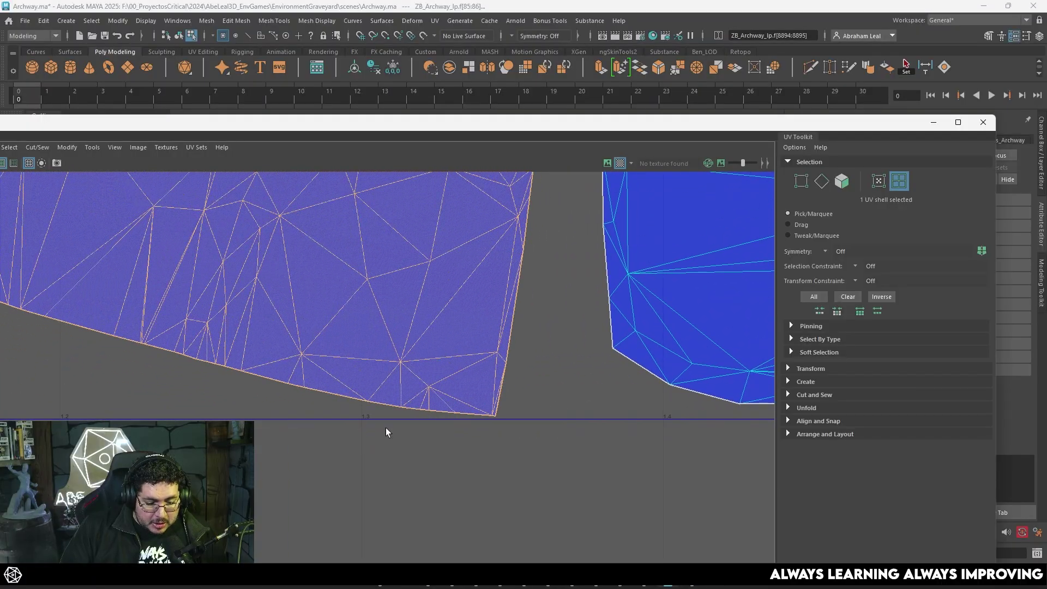
pyautogui.scroll(-8, 528, 332)
pyautogui.scroll(4, 525, 380)
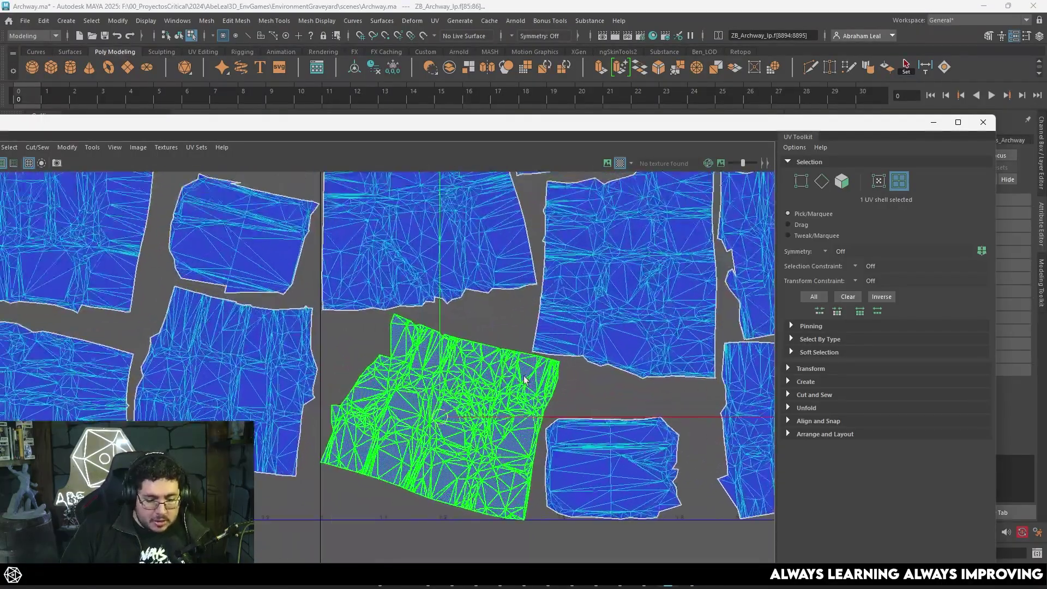
pyautogui.scroll(-3, 525, 380)
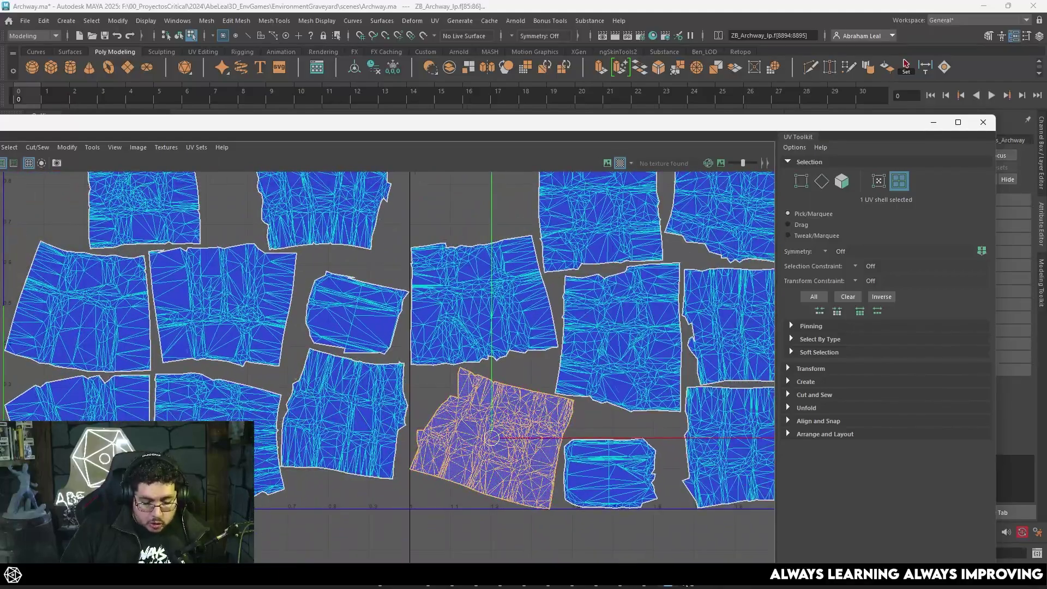
# - Switch to Substance 3D Painter, read the log messages on loading the archway mesh and close the log
pyautogui.hotkey('alt', 'Tab')
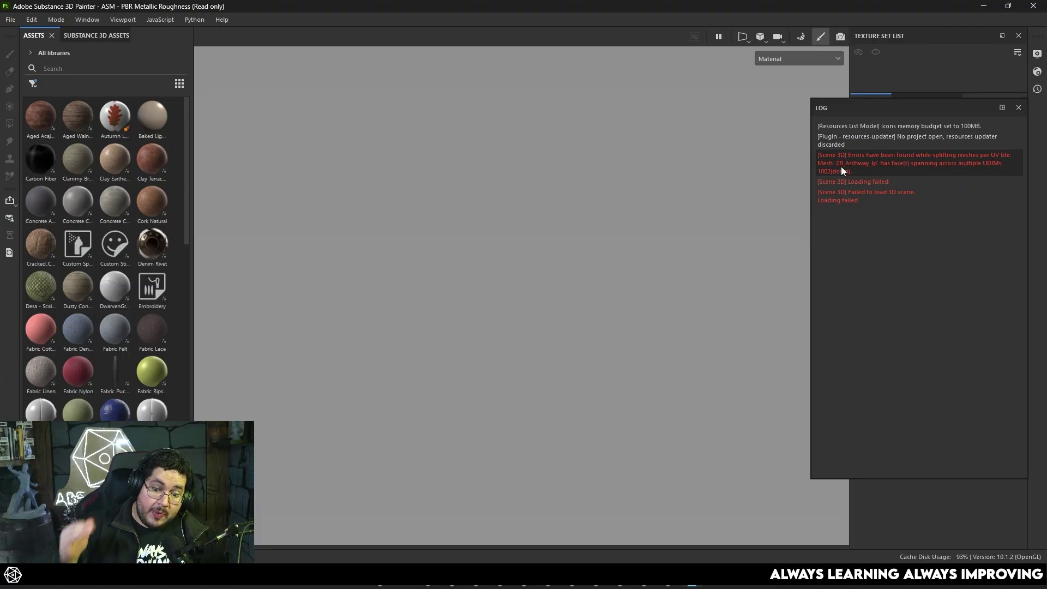
pyautogui.click(1013, 111)
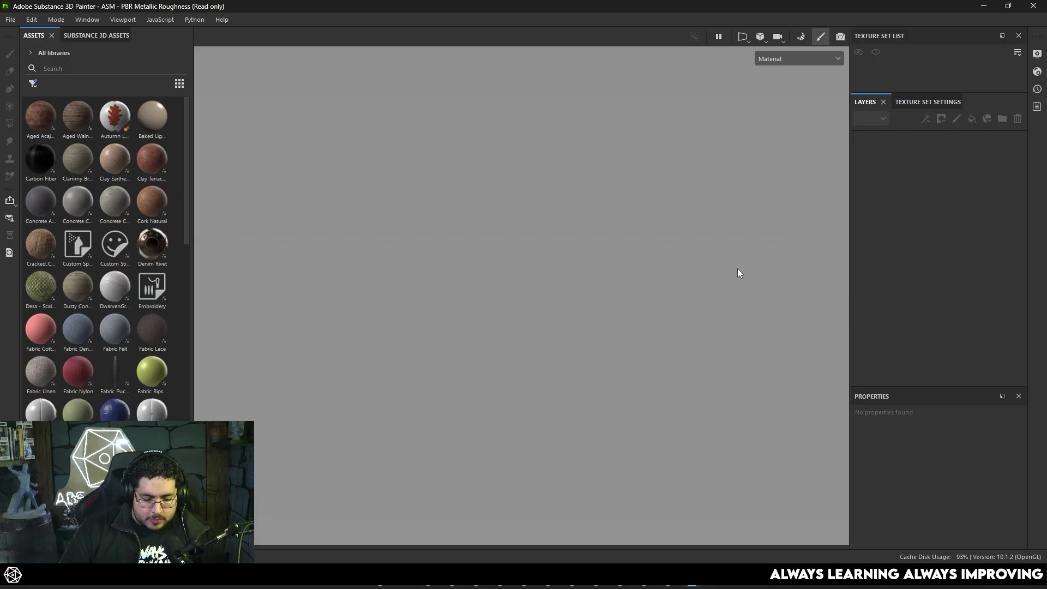
# - Switch back to Maya, close the UV Editor and export the selected ZB_Archway_lp as FBX over SM_Archway.fbx
pyautogui.hotkey('alt', 'Tab')
pyautogui.moveTo(563, 315); pyautogui.dragTo(908, 175, button='right')
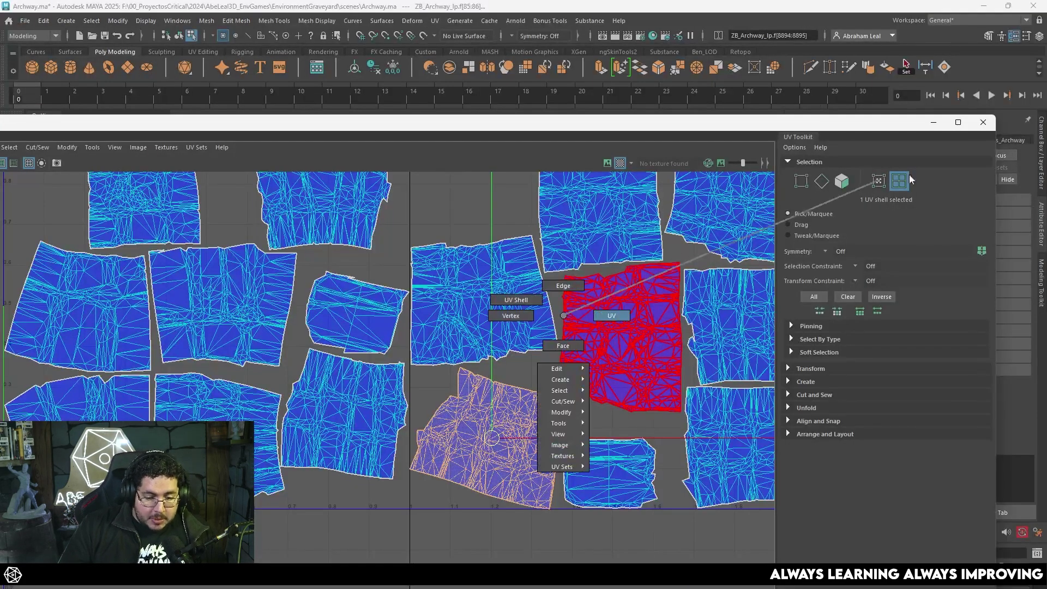
pyautogui.click(983, 122)
pyautogui.press('F8')
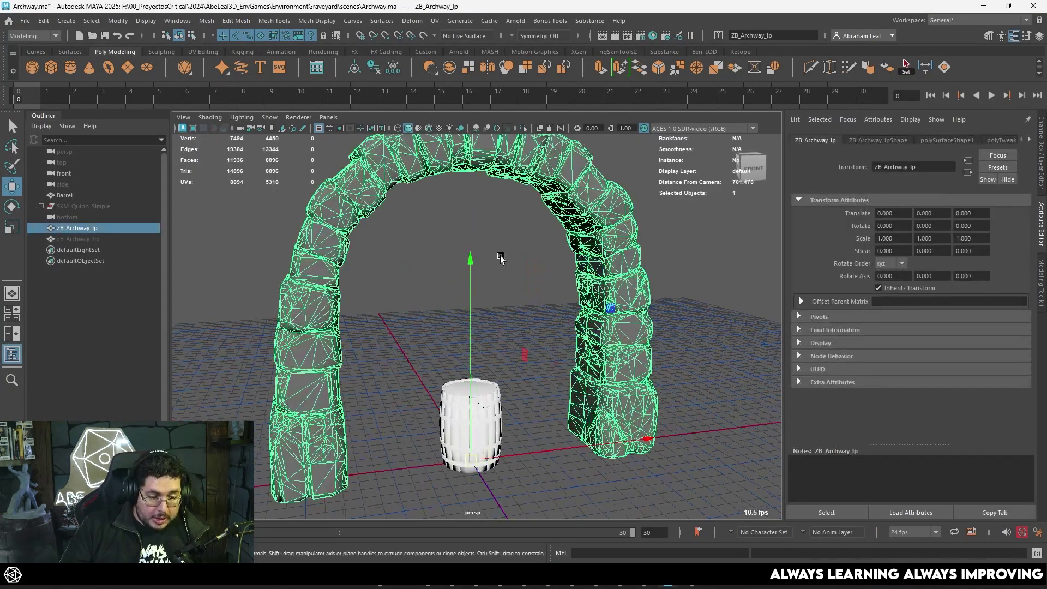
pyautogui.click(25, 21)
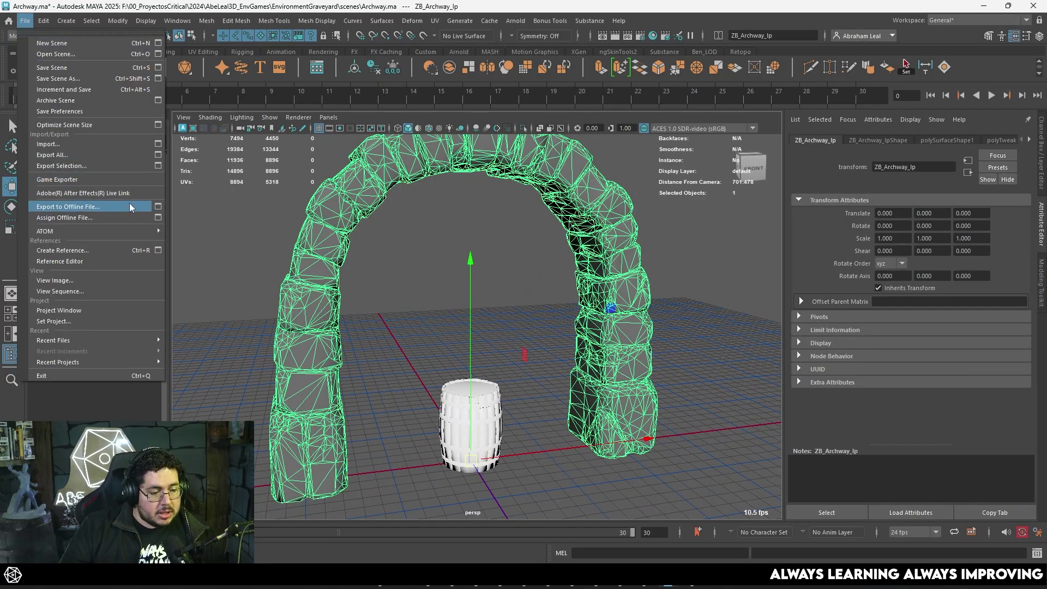
pyautogui.click(112, 165)
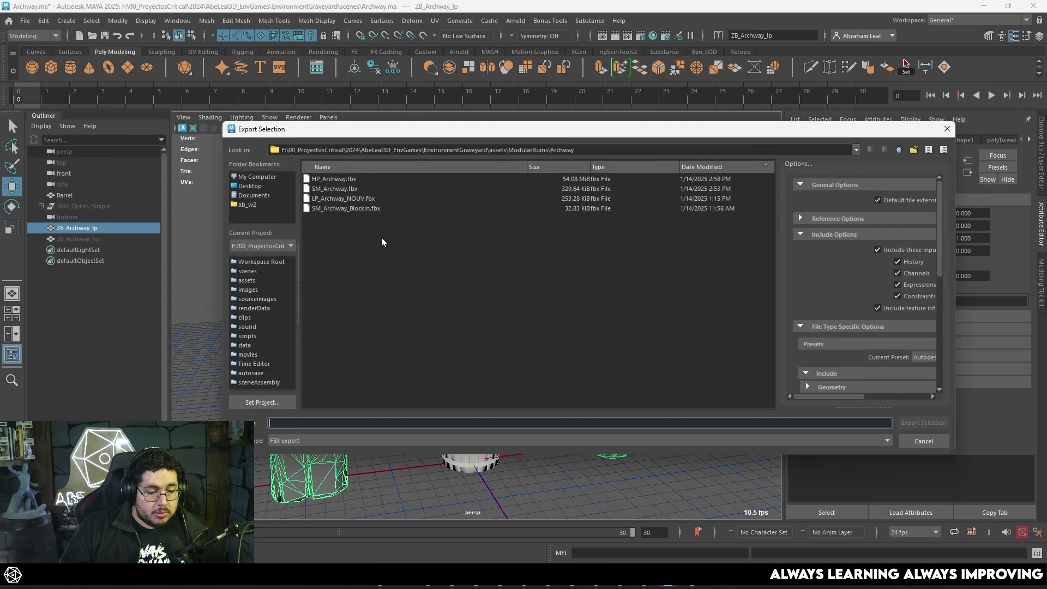
pyautogui.click(332, 189)
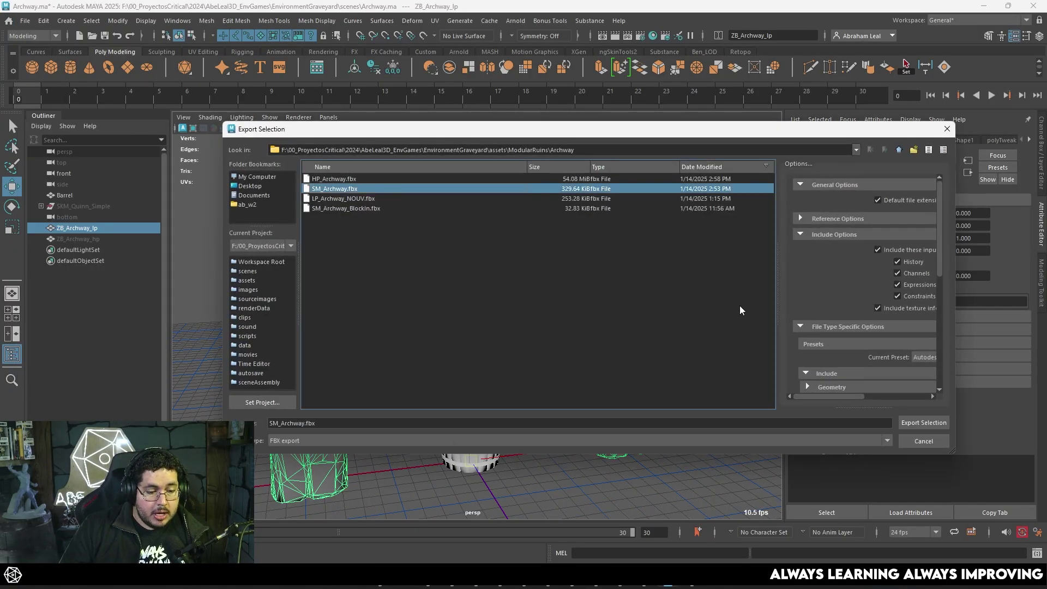
pyautogui.click(934, 423)
pyautogui.click(555, 305)
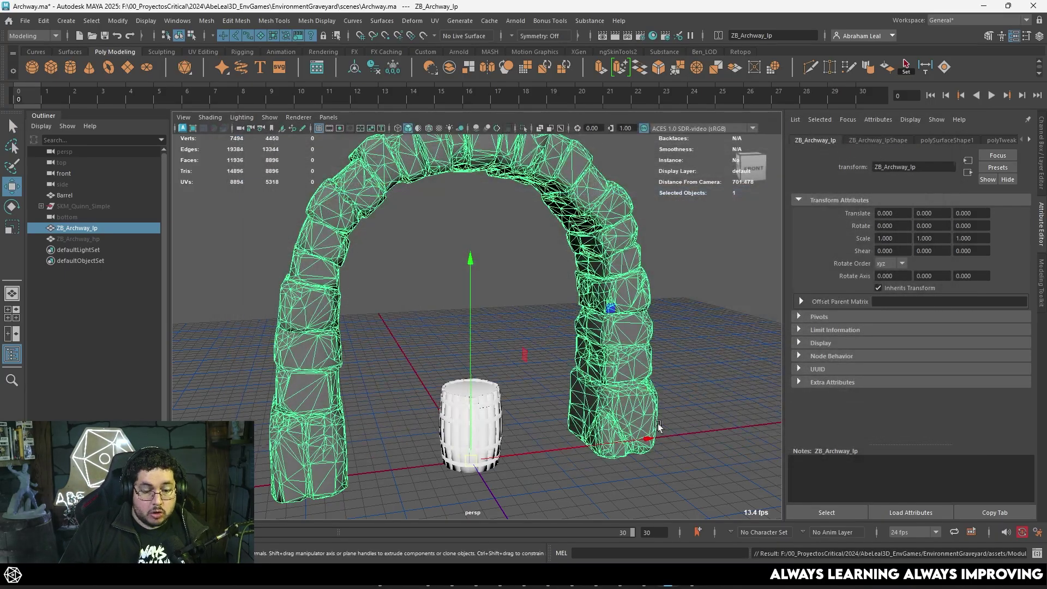
# - Switch to the Maya window containing ZB_Archway_004 and export its selected low-poly archway ZB_Archway_lp
pyautogui.hotkey('alt', 'Tab')
pyautogui.hotkey('alt', 'Tab')
pyautogui.click(25, 20)
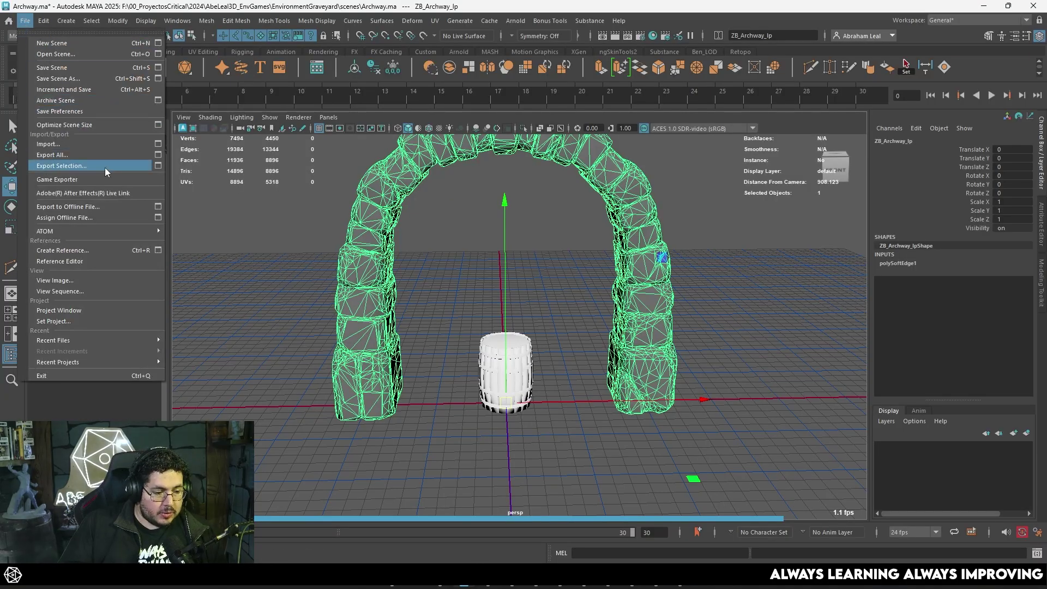
pyautogui.click(103, 167)
pyautogui.press('Escape')
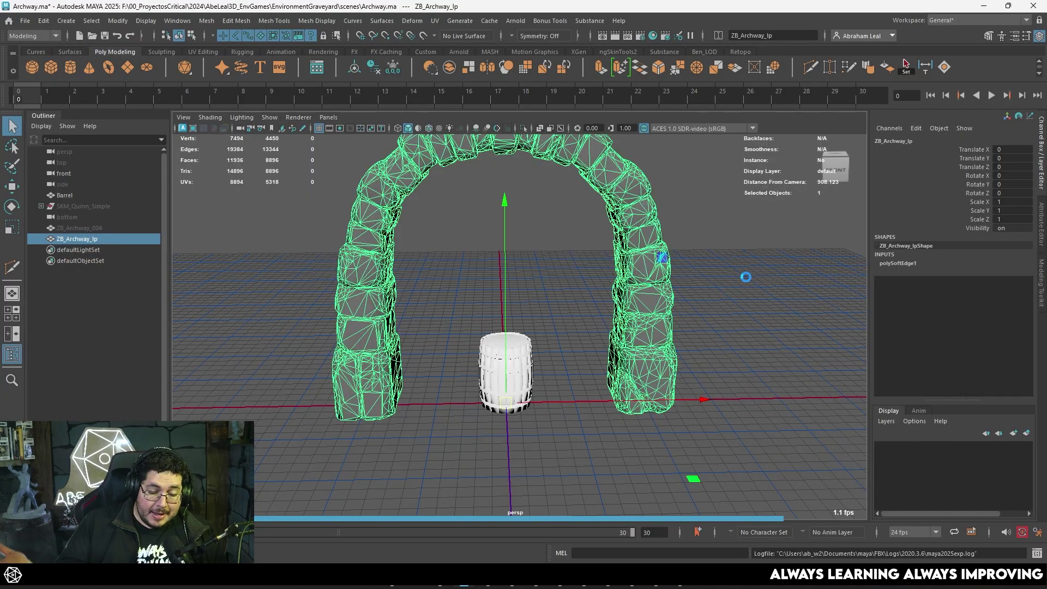
pyautogui.press('w')
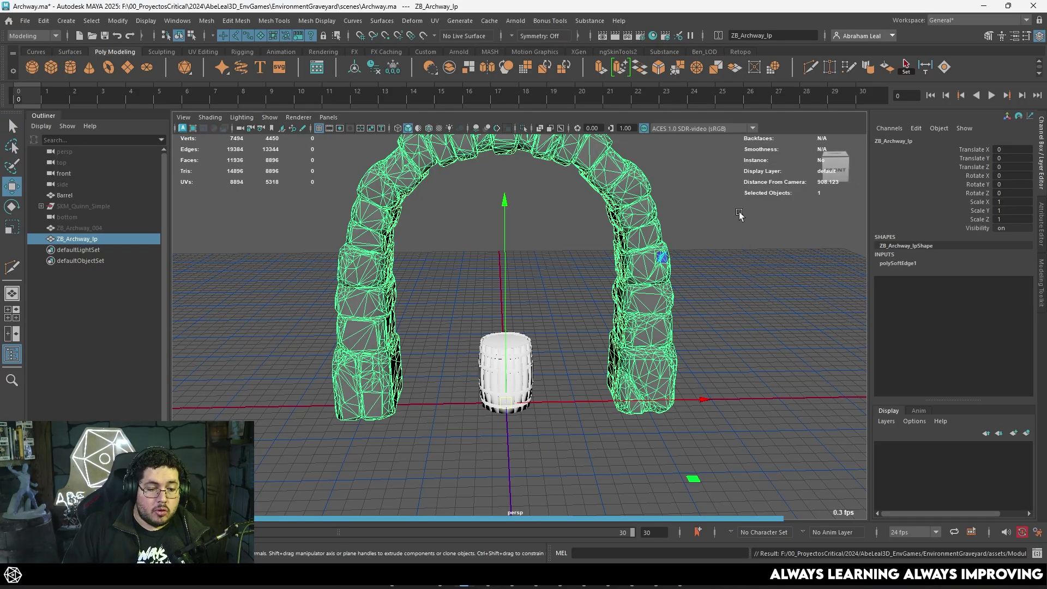
# - Switch to Substance 3D Painter and start a new project with a document resolution of 4096
pyautogui.hotkey('alt', 'Tab')
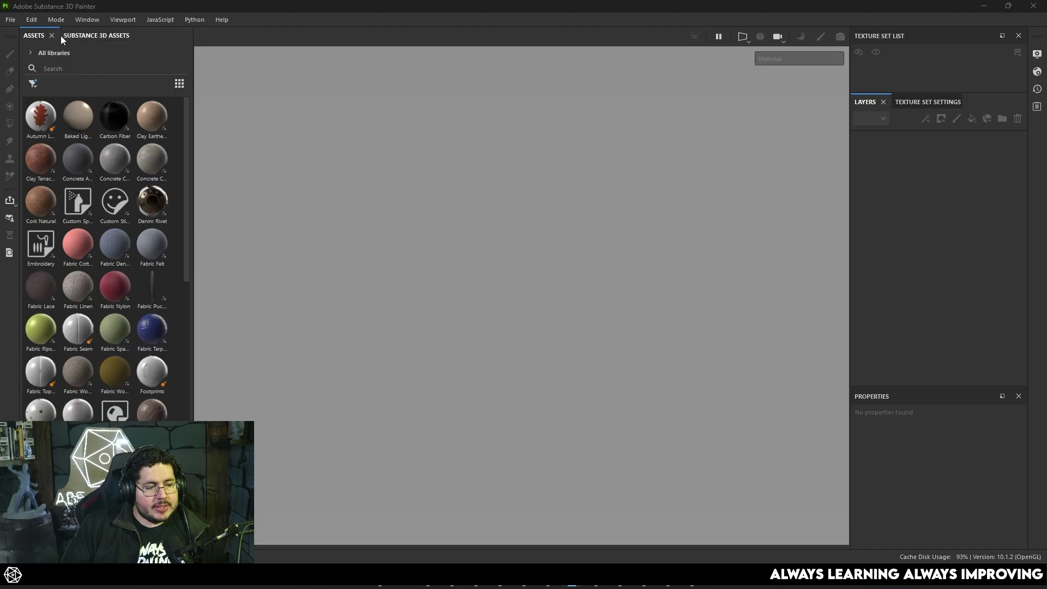
pyautogui.click(11, 19)
pyautogui.click(19, 34)
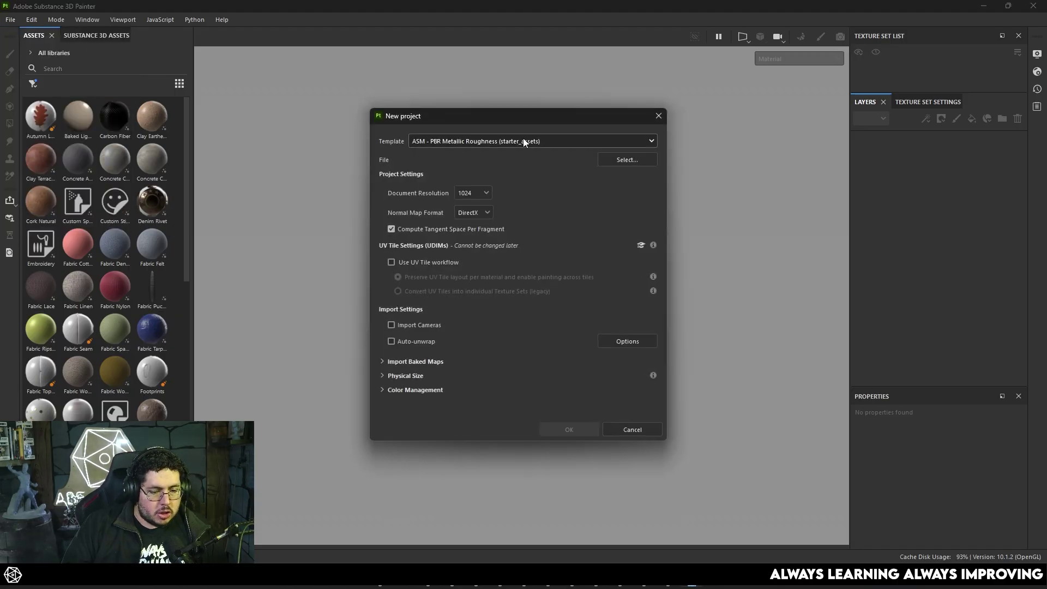
pyautogui.click(472, 192)
pyautogui.click(469, 249)
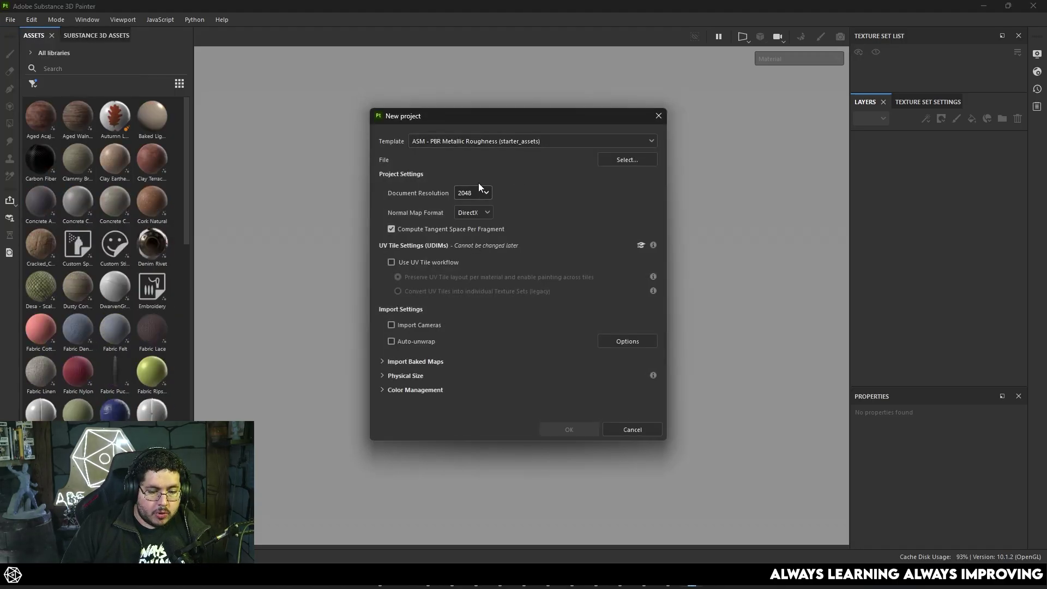
pyautogui.click(473, 261)
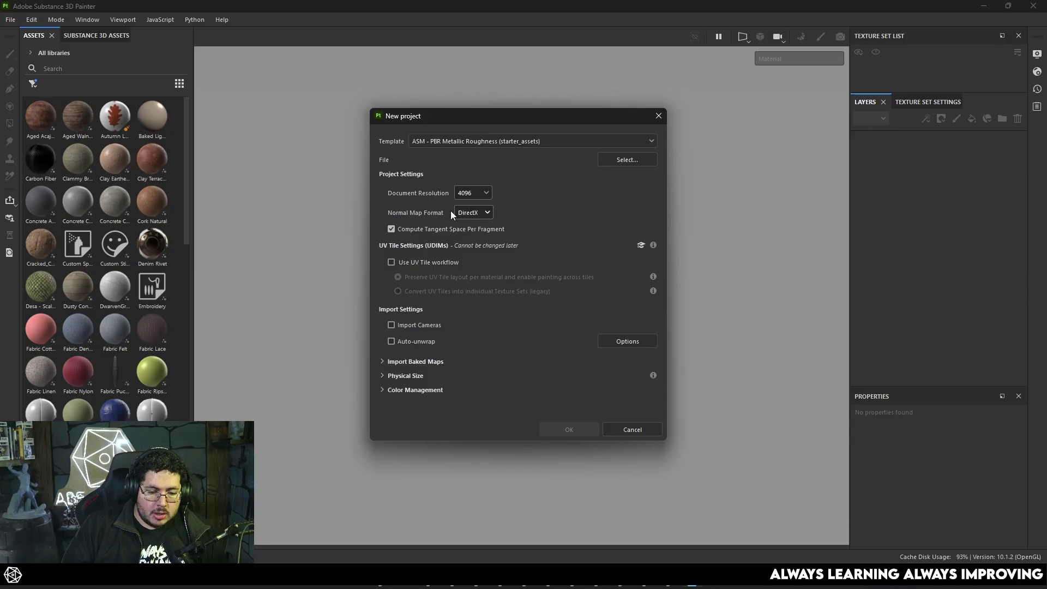
# - Create the project from SM_Archway.fbx in the Archway folder with the UV Tile workflow enabled, preserving the tile layout per material
pyautogui.click(628, 161)
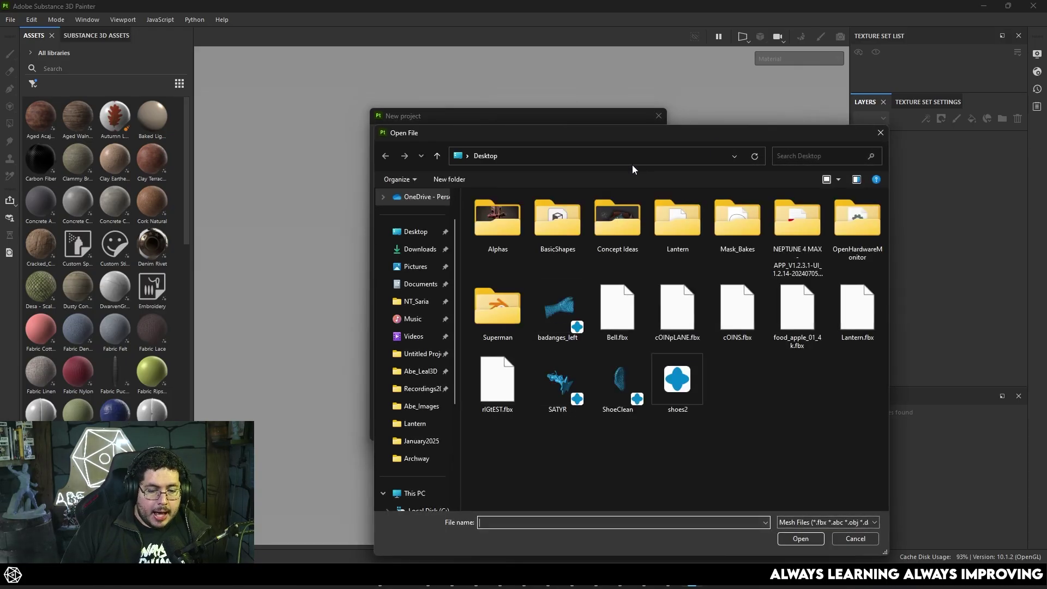
pyautogui.click(440, 463)
pyautogui.click(509, 241)
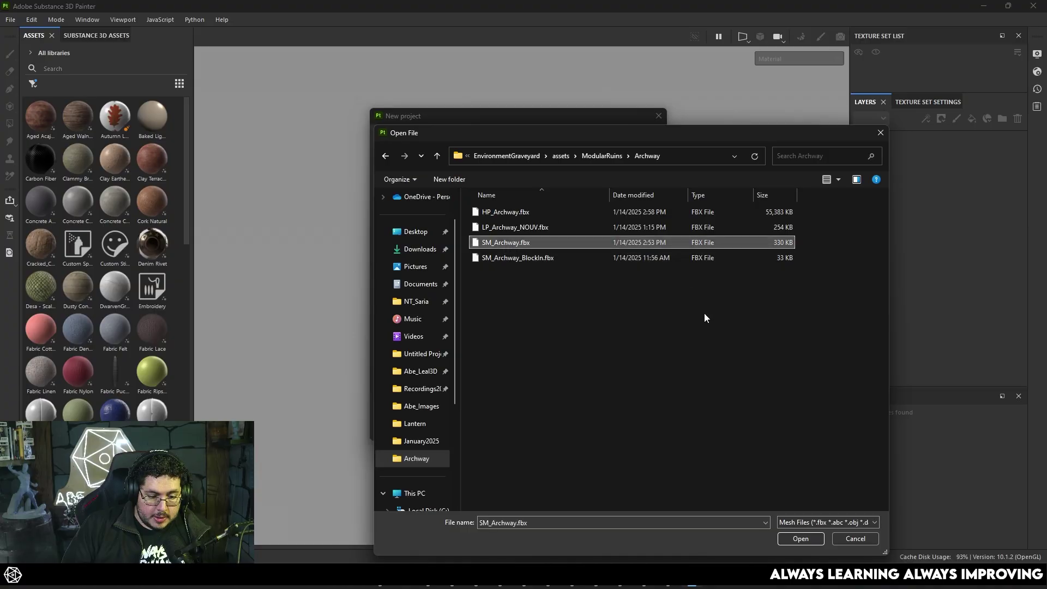
pyautogui.click(799, 540)
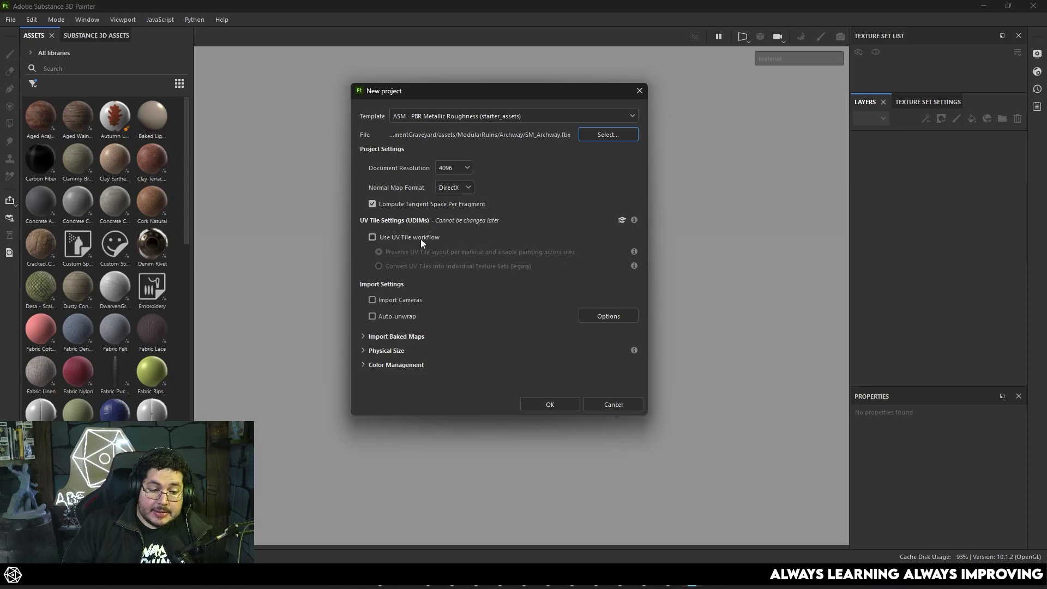
pyautogui.click(399, 234)
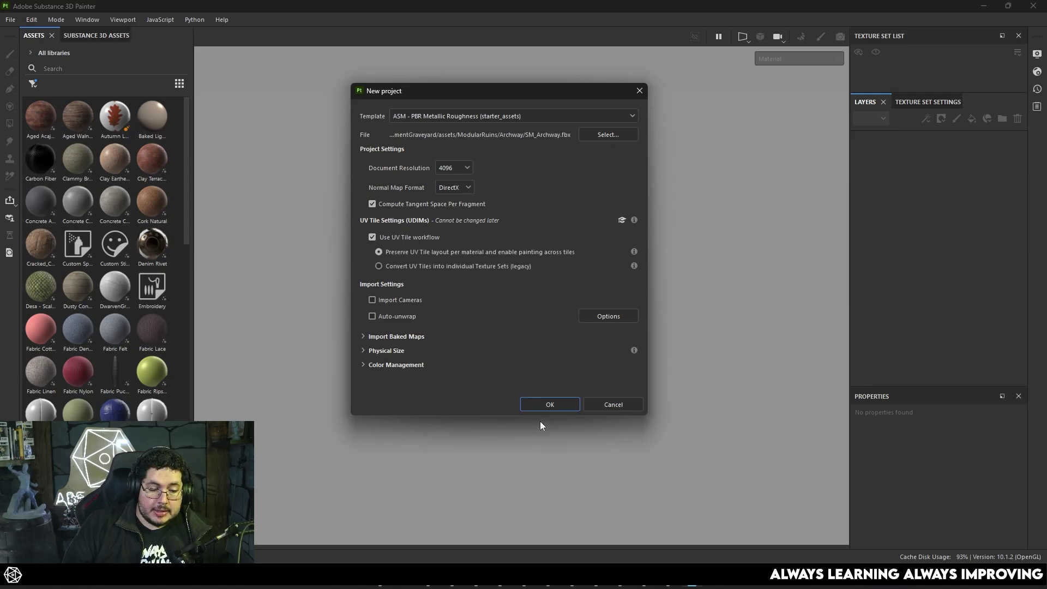
pyautogui.click(549, 404)
pyautogui.click(10, 19)
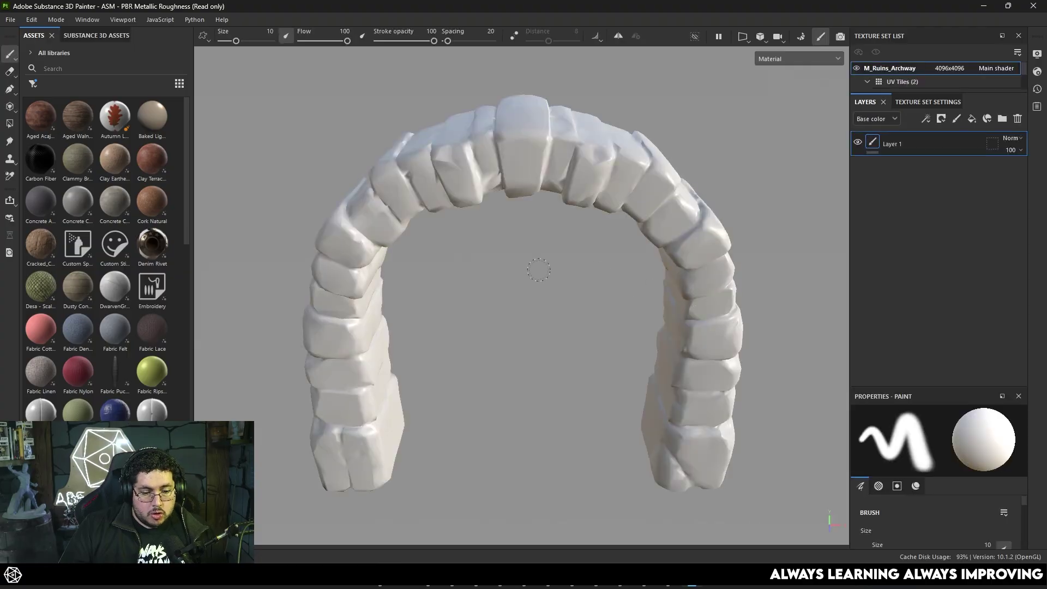
# - Enter baking mode for the archway and set the mesh map output size to 4096
pyautogui.keyDown('alt'); pyautogui.moveTo(539, 270); pyautogui.dragTo(472, 216); pyautogui.keyUp('alt')
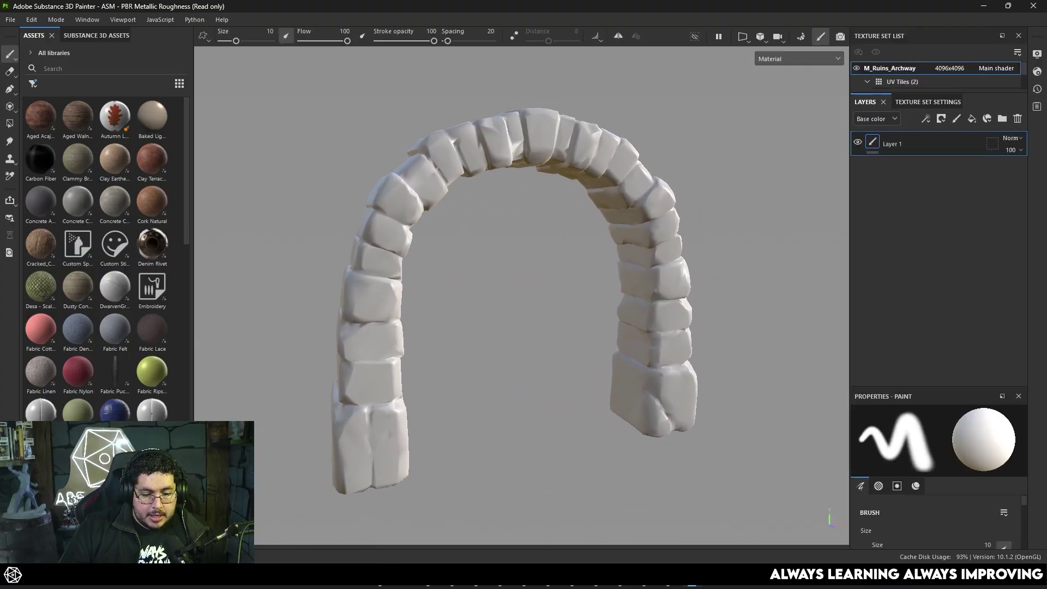
pyautogui.keyDown('alt'); pyautogui.moveTo(791, 101); pyautogui.dragTo(796, 98, button='right'); pyautogui.keyUp('alt')
pyautogui.click(801, 36)
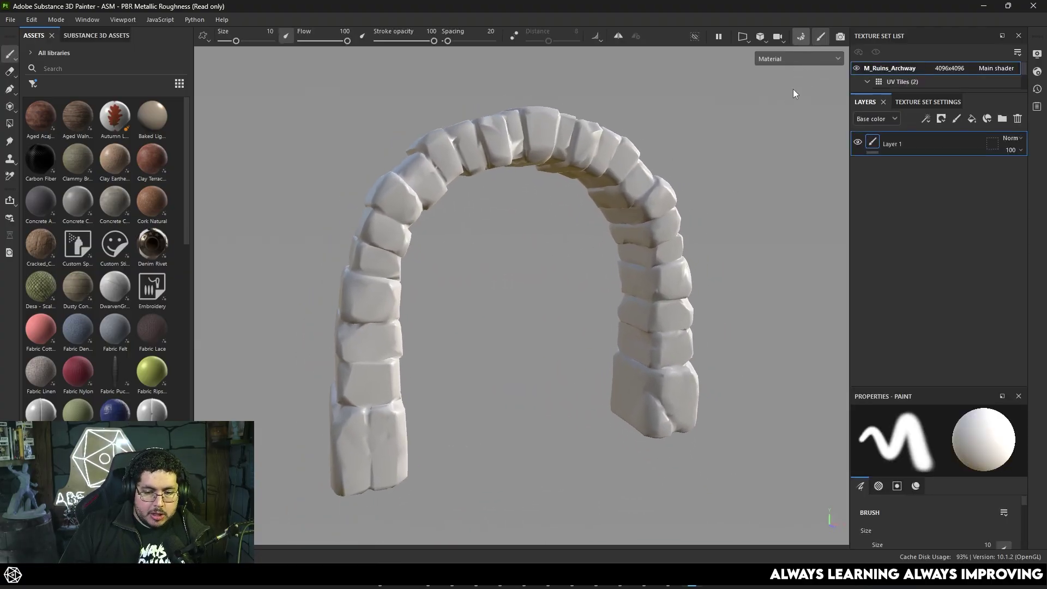
pyautogui.click(244, 75)
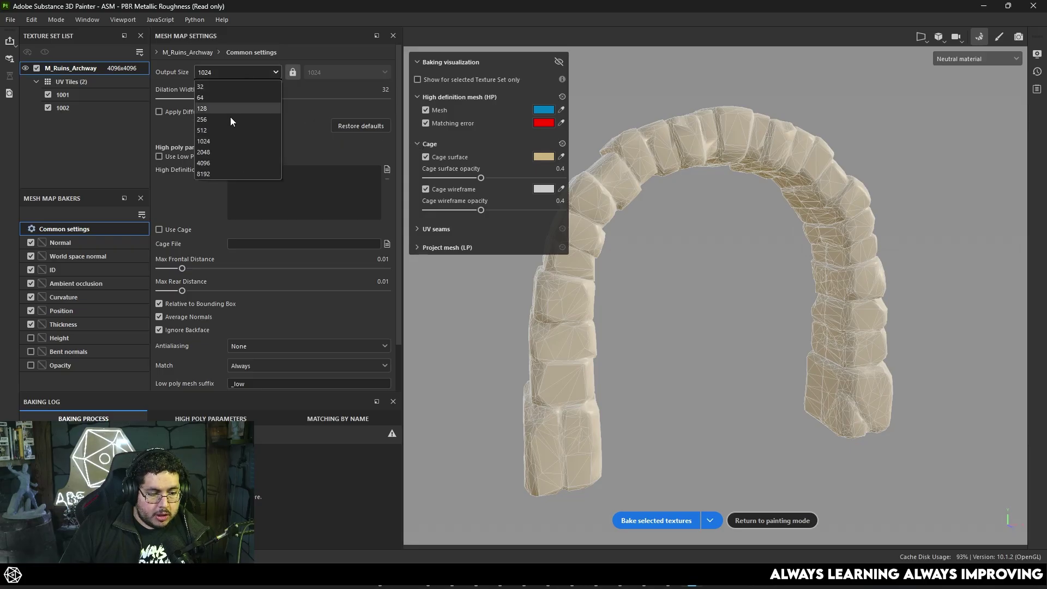
pyautogui.click(226, 163)
# - Load HP_Archway.fbx as the high definition mesh for the bake
pyautogui.click(387, 169)
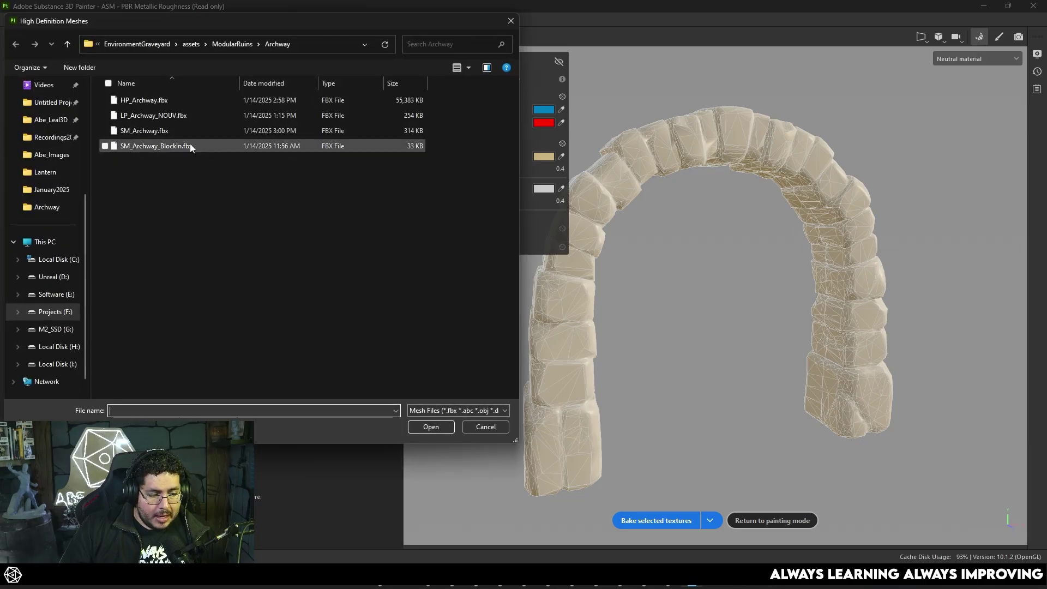
pyautogui.click(145, 106)
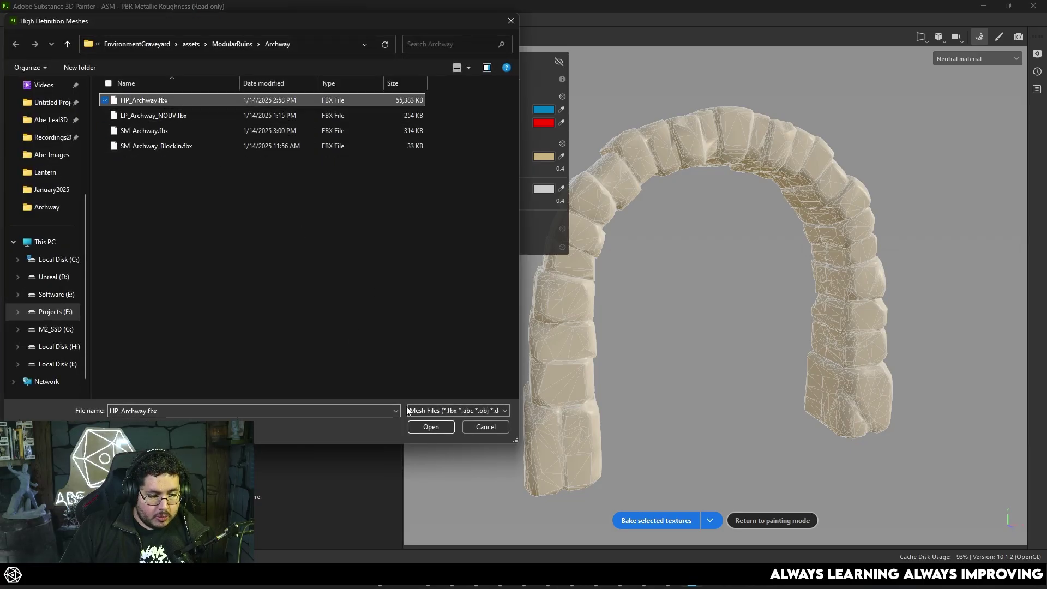
pyautogui.click(426, 431)
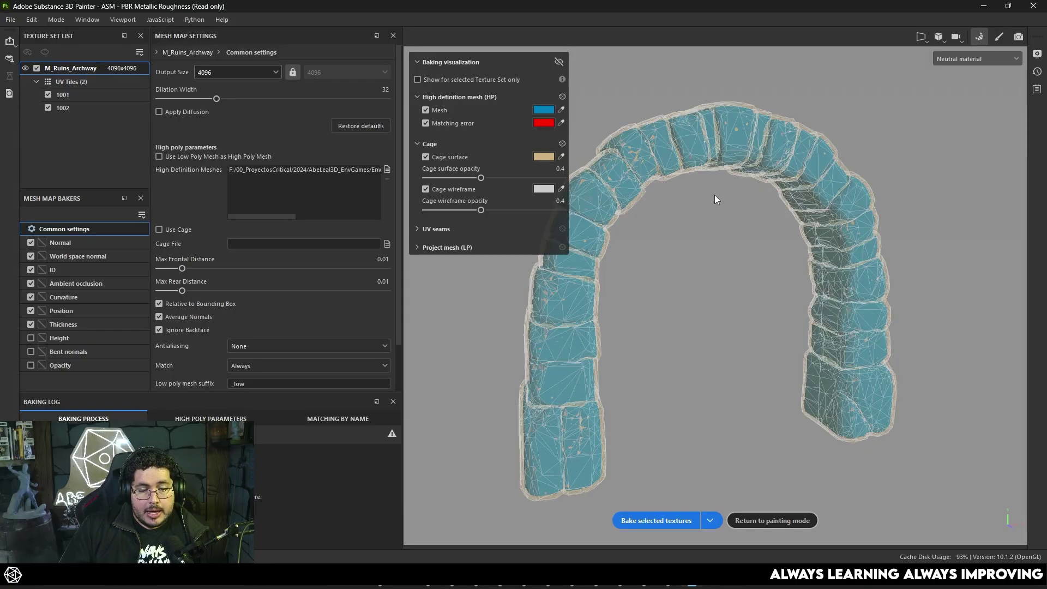
# - Examine from all sides how the baking cage encloses the high-poly archway, looking for matching errors
pyautogui.keyDown('alt'); pyautogui.moveTo(716, 200); pyautogui.dragTo(598, 238); pyautogui.keyUp('alt')
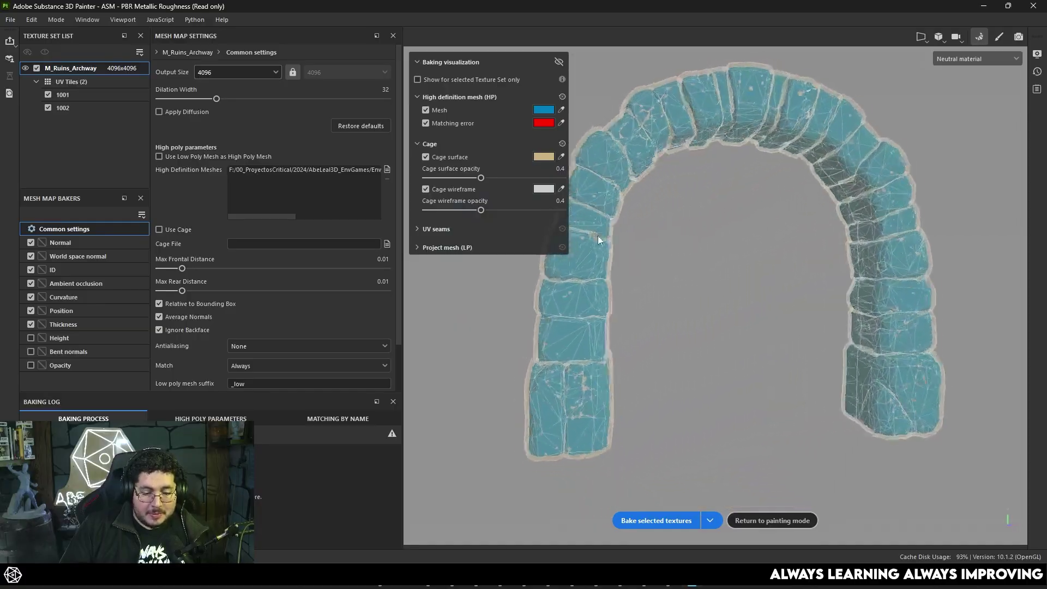
pyautogui.keyDown('alt'); pyautogui.moveTo(829, 243); pyautogui.dragTo(767, 247, button='middle'); pyautogui.keyUp('alt')
pyautogui.keyDown('alt'); pyautogui.moveTo(768, 247); pyautogui.dragTo(676, 224); pyautogui.keyUp('alt')
pyautogui.scroll(5, 687, 262)
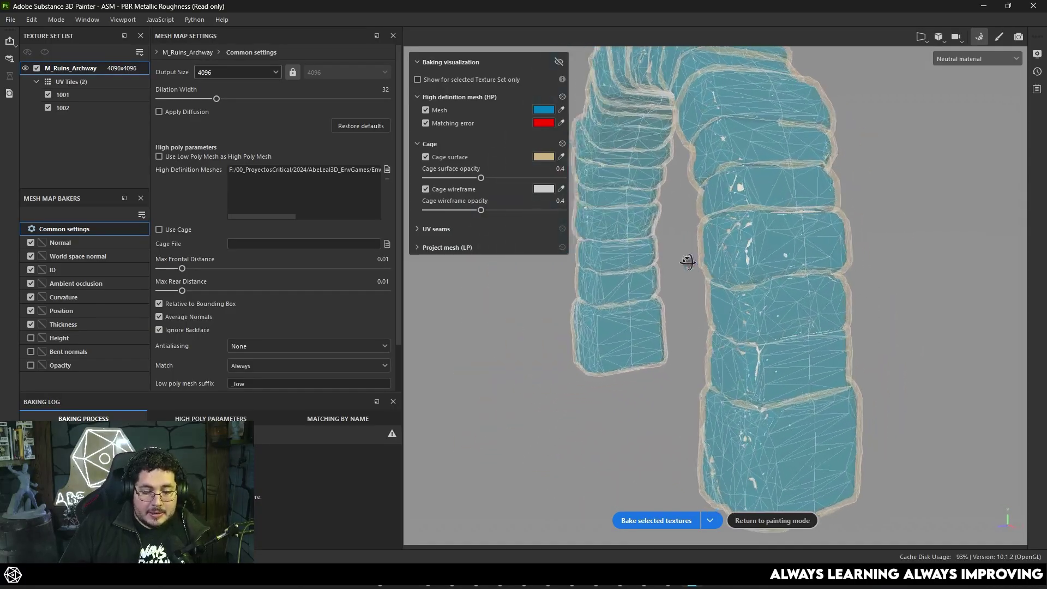
pyautogui.scroll(-5, 735, 270)
pyautogui.keyDown('alt'); pyautogui.moveTo(735, 269); pyautogui.dragTo(638, 276); pyautogui.keyUp('alt')
pyautogui.scroll(4, 802, 297)
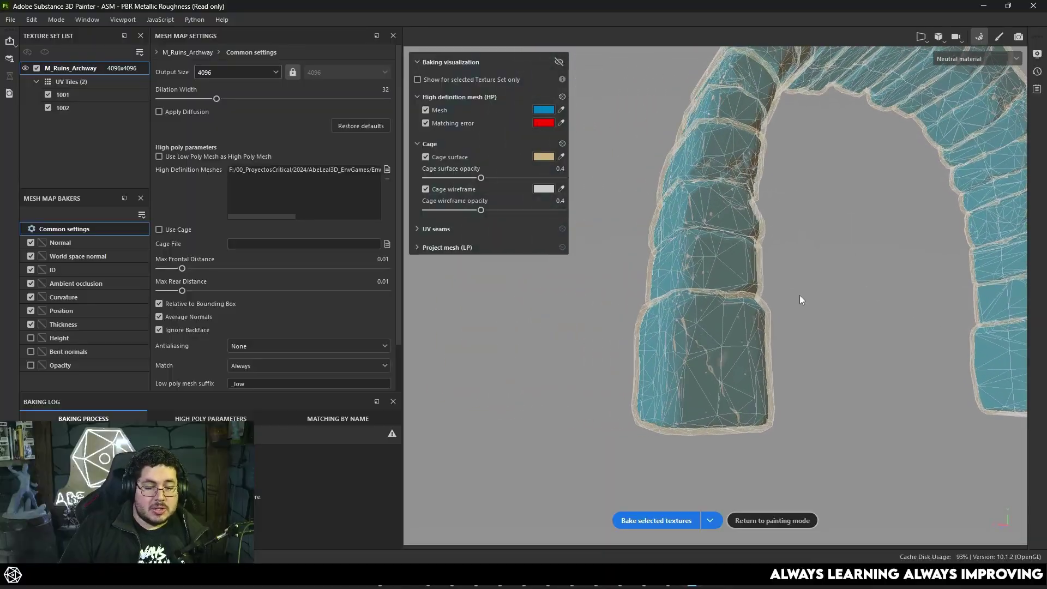
pyautogui.scroll(-5, 804, 290)
pyautogui.scroll(3, 747, 309)
pyautogui.keyDown('alt'); pyautogui.moveTo(780, 300); pyautogui.dragTo(525, 272); pyautogui.keyUp('alt')
pyautogui.scroll(-3, 708, 330)
pyautogui.keyDown('alt'); pyautogui.moveTo(516, 316); pyautogui.dragTo(480, 311); pyautogui.keyUp('alt')
pyautogui.keyDown('alt'); pyautogui.moveTo(605, 297); pyautogui.dragTo(698, 296); pyautogui.keyUp('alt')
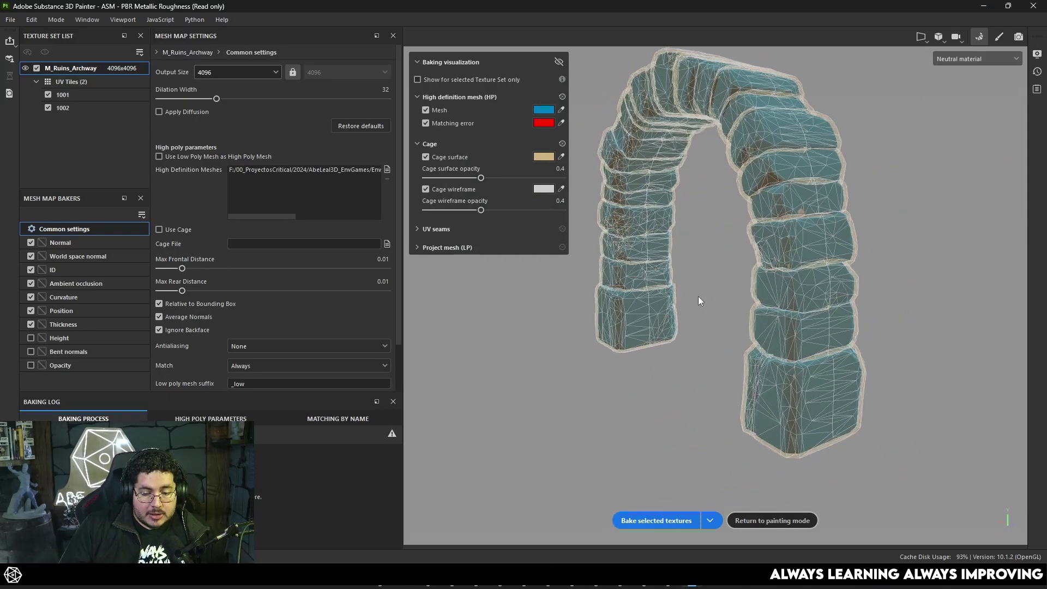
pyautogui.keyDown('alt'); pyautogui.moveTo(698, 296); pyautogui.dragTo(749, 273, button='right'); pyautogui.keyUp('alt')
pyautogui.keyDown('alt'); pyautogui.moveTo(749, 274); pyautogui.dragTo(649, 283); pyautogui.keyUp('alt')
pyautogui.keyDown('alt'); pyautogui.moveTo(661, 299); pyautogui.dragTo(656, 352, button='middle'); pyautogui.keyUp('alt')
pyautogui.scroll(-3, 656, 351)
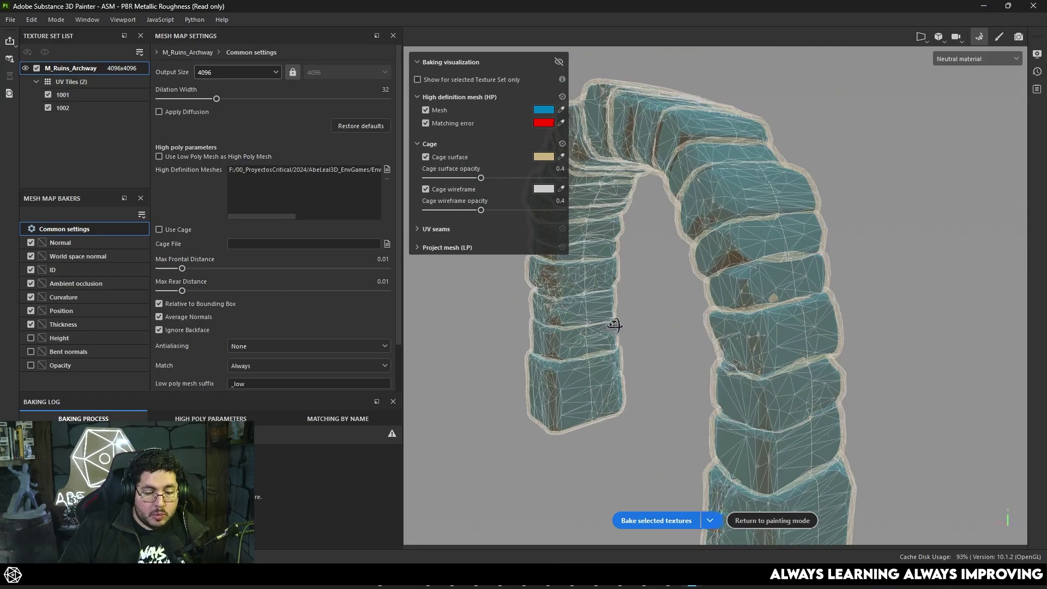
pyautogui.keyDown('alt'); pyautogui.moveTo(656, 351); pyautogui.dragTo(713, 204); pyautogui.keyUp('alt')
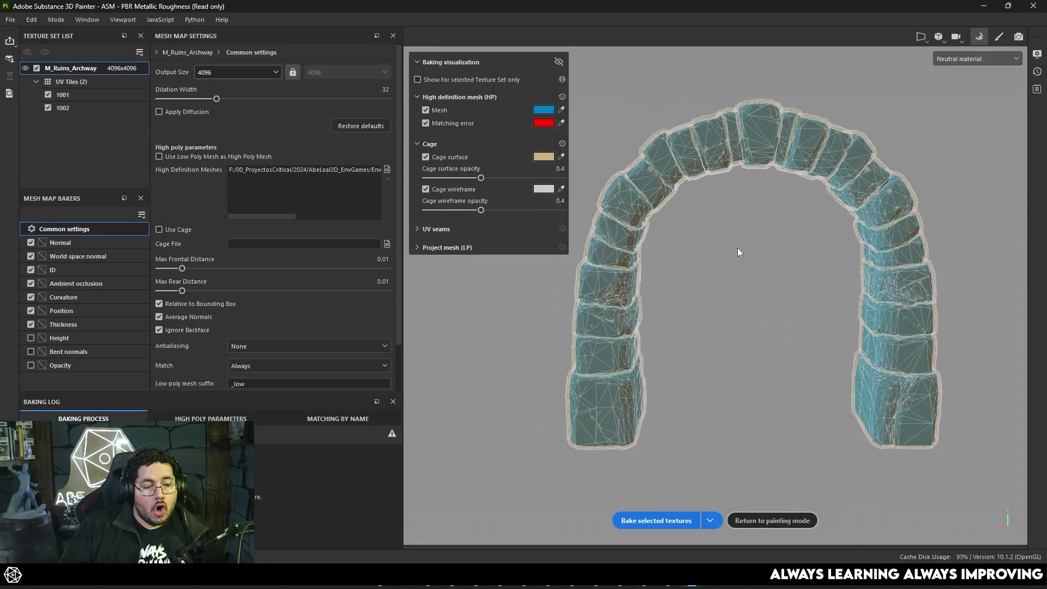
# - Bake the selected mesh maps for the archway's tiles 1001 and 1002 and return to painting mode
pyautogui.click(652, 522)
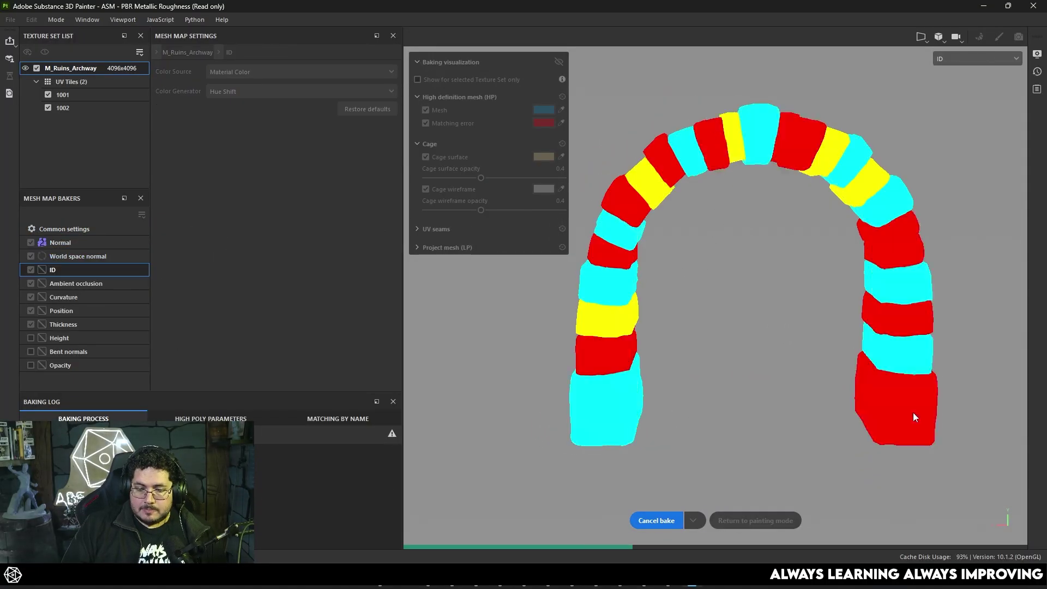
pyautogui.moveTo(731, 306)
pyautogui.keyDown('alt'); pyautogui.mouseDown()
pyautogui.moveTo(853, 304)
pyautogui.moveTo(483, 285)
pyautogui.moveTo(636, 293)
pyautogui.mouseUp(); pyautogui.keyUp('alt')
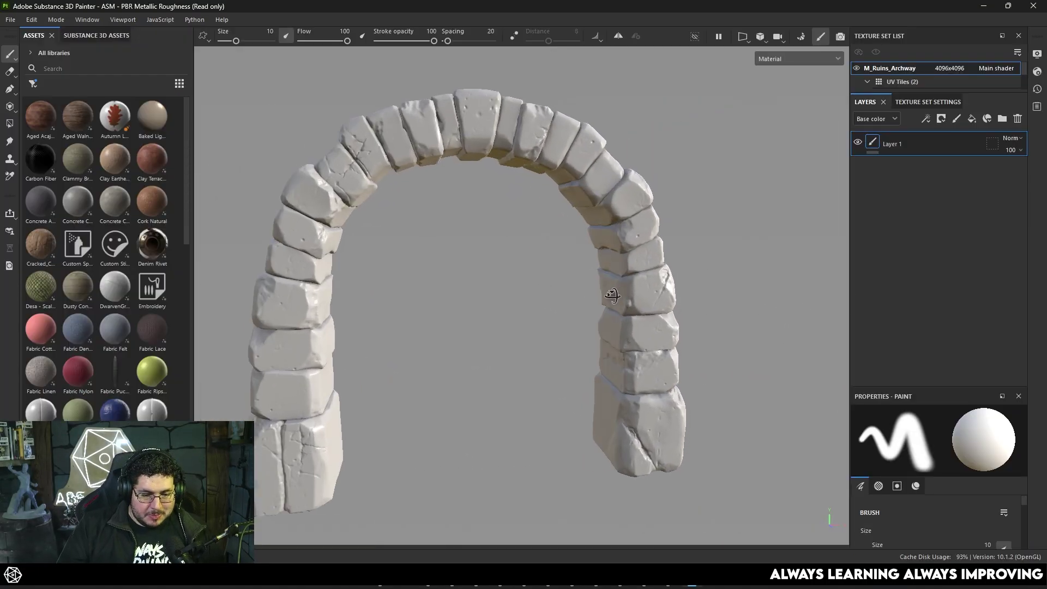
# - Examine the baked cracks and chipped edges on the pillar's base stones up close
pyautogui.keyDown('shift'); pyautogui.moveTo(637, 293); pyautogui.dragTo(633, 296, button='right'); pyautogui.keyUp('shift')
pyautogui.keyDown('alt'); pyautogui.moveTo(632, 297); pyautogui.dragTo(807, 158, button='middle'); pyautogui.keyUp('alt')
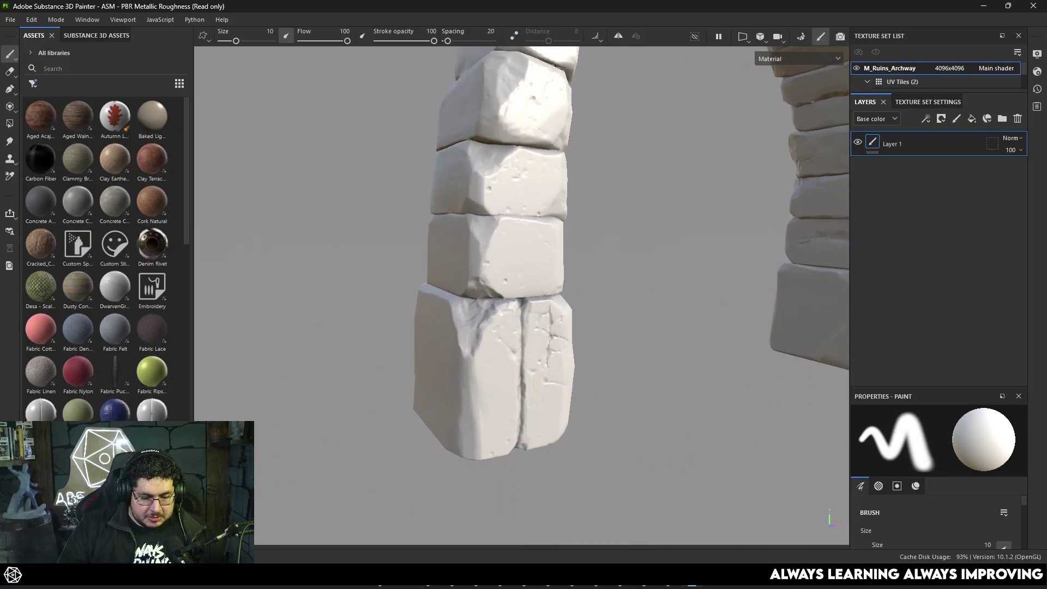
pyautogui.keyDown('alt'); pyautogui.moveTo(545, 327); pyautogui.dragTo(619, 410, button='right'); pyautogui.keyUp('alt')
pyautogui.keyDown('alt'); pyautogui.moveTo(618, 410); pyautogui.dragTo(578, 339, button='middle'); pyautogui.keyUp('alt')
pyautogui.keyDown('alt'); pyautogui.moveTo(578, 339); pyautogui.dragTo(635, 386, button='right'); pyautogui.keyUp('alt')
pyautogui.keyDown('alt'); pyautogui.moveTo(635, 386); pyautogui.dragTo(514, 303, button='middle'); pyautogui.keyUp('alt')
pyautogui.keyDown('alt'); pyautogui.moveTo(515, 304); pyautogui.dragTo(601, 383, button='right'); pyautogui.keyUp('alt')
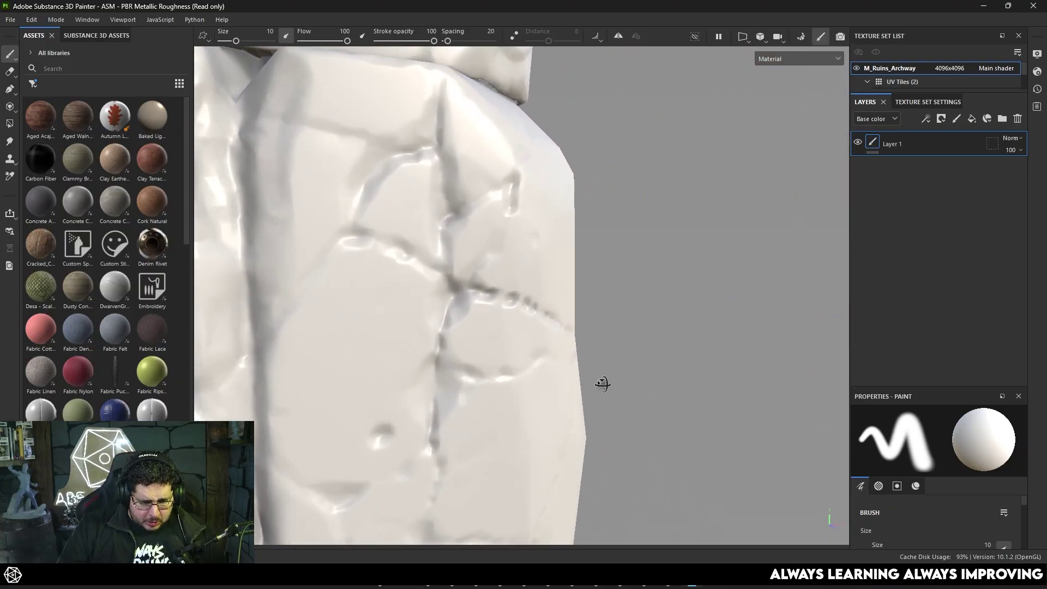
pyautogui.keyDown('alt'); pyautogui.moveTo(600, 383); pyautogui.dragTo(607, 388); pyautogui.keyUp('alt')
pyautogui.keyDown('alt'); pyautogui.moveTo(606, 388); pyautogui.dragTo(285, 276, button='right'); pyautogui.keyUp('alt')
pyautogui.keyDown('alt'); pyautogui.moveTo(285, 276); pyautogui.dragTo(442, 302, button='middle'); pyautogui.keyUp('alt')
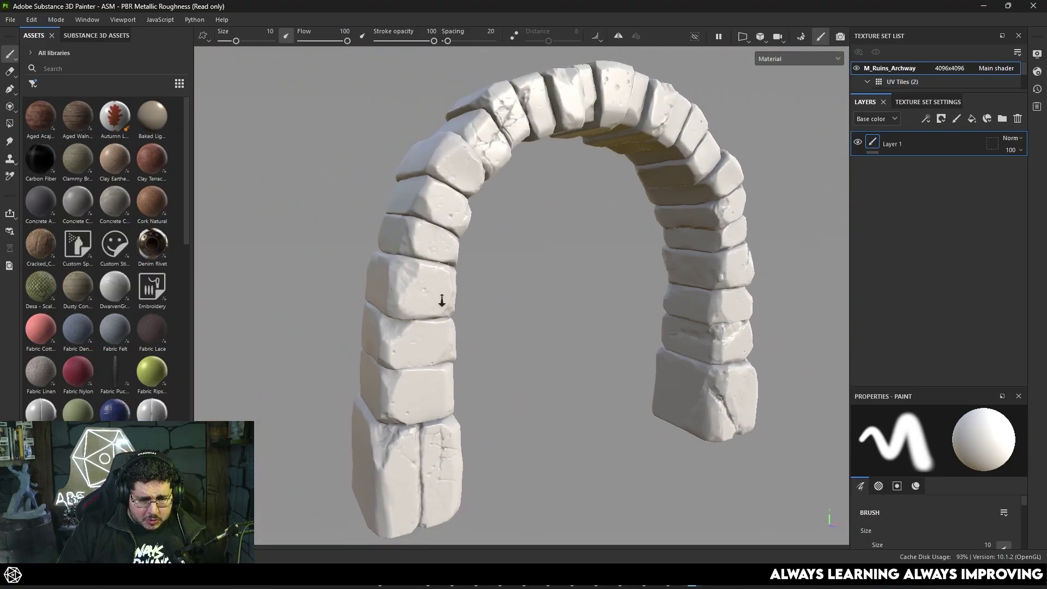
# - Examine the baked arch stones around the keystone, especially the gaps between them, and the whole archway for baking artifacts
pyautogui.keyDown('alt'); pyautogui.moveTo(442, 302); pyautogui.dragTo(488, 310); pyautogui.keyUp('alt')
pyautogui.keyDown('alt'); pyautogui.moveTo(489, 310); pyautogui.dragTo(487, 326, button='middle'); pyautogui.keyUp('alt')
pyautogui.keyDown('alt'); pyautogui.moveTo(487, 326); pyautogui.dragTo(589, 332); pyautogui.keyUp('alt')
pyautogui.keyDown('alt'); pyautogui.moveTo(589, 332); pyautogui.dragTo(531, 321, button='right'); pyautogui.keyUp('alt')
pyautogui.keyDown('alt'); pyautogui.moveTo(531, 320); pyautogui.dragTo(497, 346); pyautogui.keyUp('alt')
pyautogui.keyDown('alt'); pyautogui.moveTo(498, 346); pyautogui.dragTo(454, 367, button='right'); pyautogui.keyUp('alt')
pyautogui.keyDown('alt'); pyautogui.moveTo(453, 367); pyautogui.dragTo(383, 386); pyautogui.keyUp('alt')
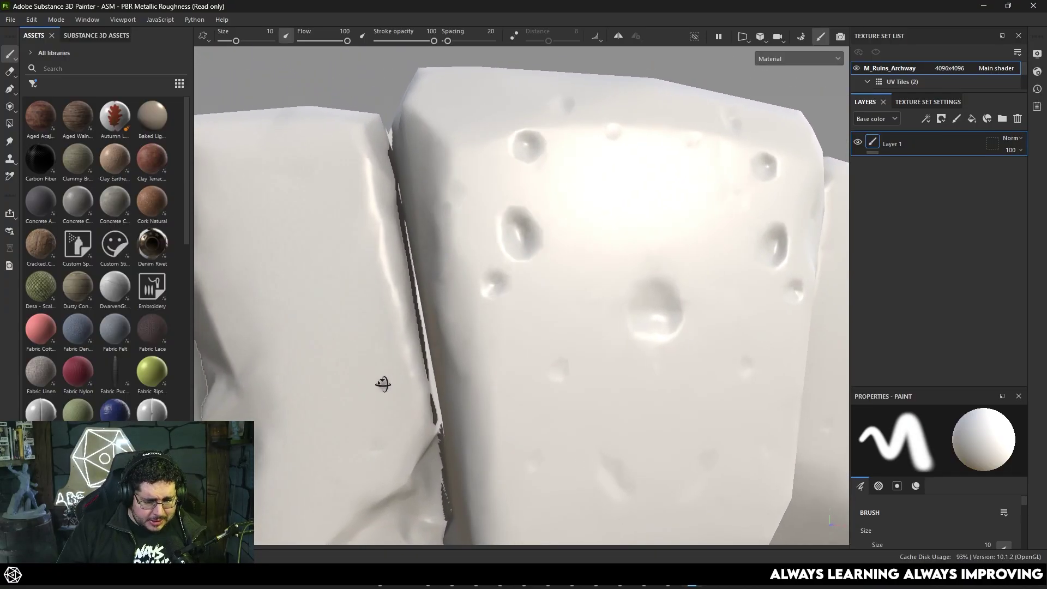
pyautogui.moveTo(384, 386)
pyautogui.keyDown('alt'); pyautogui.mouseDown(button='right')
pyautogui.moveTo(332, 319)
pyautogui.moveTo(573, 411)
pyautogui.mouseUp(button='right'); pyautogui.keyUp('alt')
pyautogui.keyDown('alt'); pyautogui.moveTo(572, 412); pyautogui.dragTo(362, 386); pyautogui.keyUp('alt')
pyautogui.keyDown('alt'); pyautogui.moveTo(362, 385); pyautogui.dragTo(382, 349, button='right'); pyautogui.keyUp('alt')
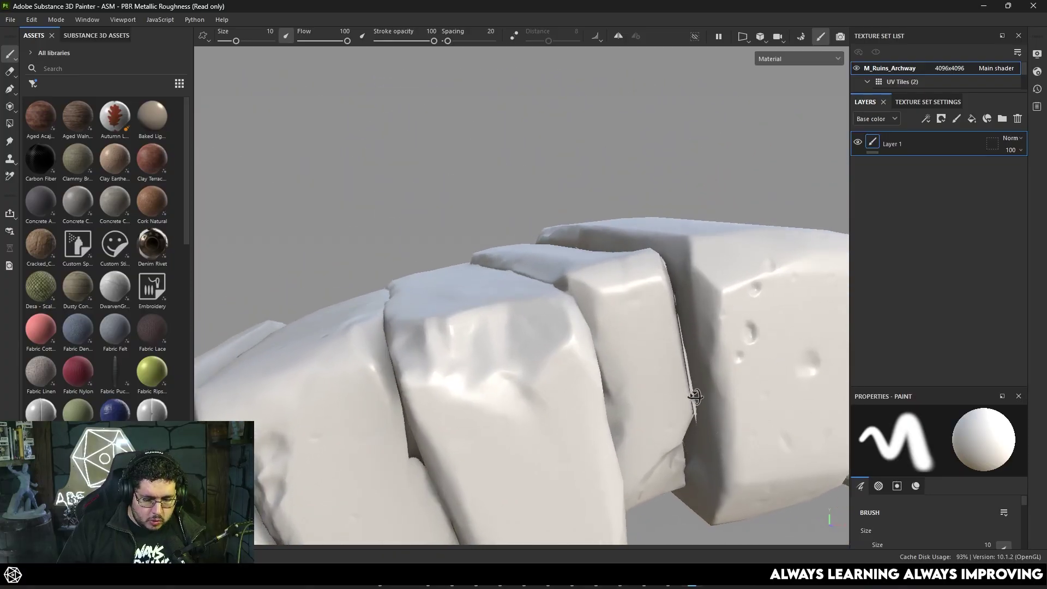
pyautogui.keyDown('alt'); pyautogui.moveTo(382, 349); pyautogui.dragTo(378, 351); pyautogui.keyUp('alt')
pyautogui.keyDown('alt'); pyautogui.moveTo(378, 351); pyautogui.dragTo(697, 399, button='right'); pyautogui.keyUp('alt')
pyautogui.keyDown('alt'); pyautogui.moveTo(697, 399); pyautogui.dragTo(615, 348); pyautogui.keyUp('alt')
pyautogui.keyDown('alt'); pyautogui.moveTo(615, 349); pyautogui.dragTo(603, 313, button='right'); pyautogui.keyUp('alt')
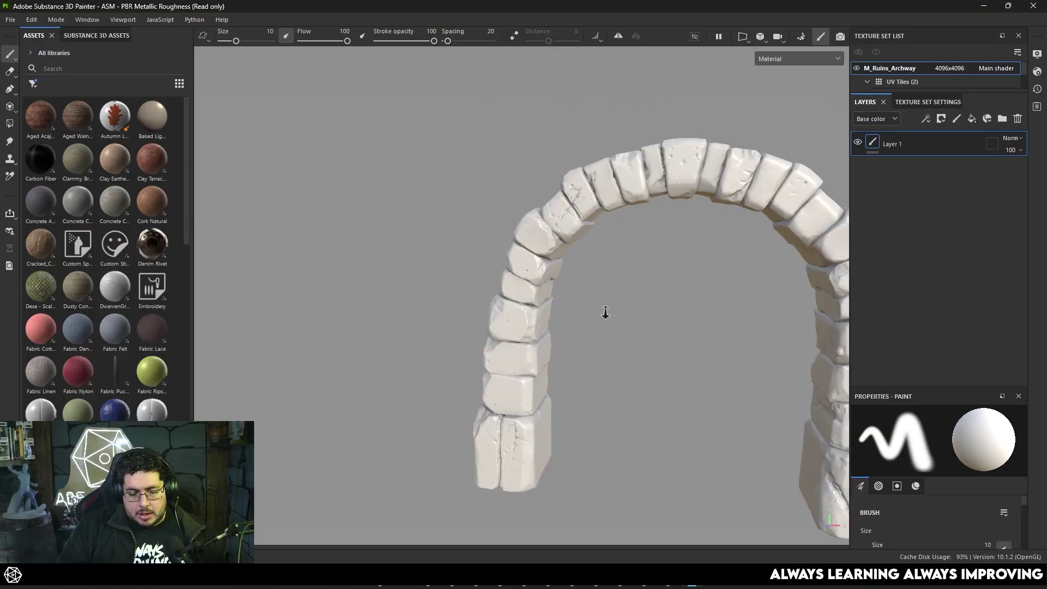
pyautogui.keyDown('alt'); pyautogui.moveTo(604, 313); pyautogui.dragTo(466, 273, button='middle'); pyautogui.keyUp('alt')
pyautogui.keyDown('alt'); pyautogui.moveTo(449, 264); pyautogui.dragTo(544, 322); pyautogui.keyUp('alt')
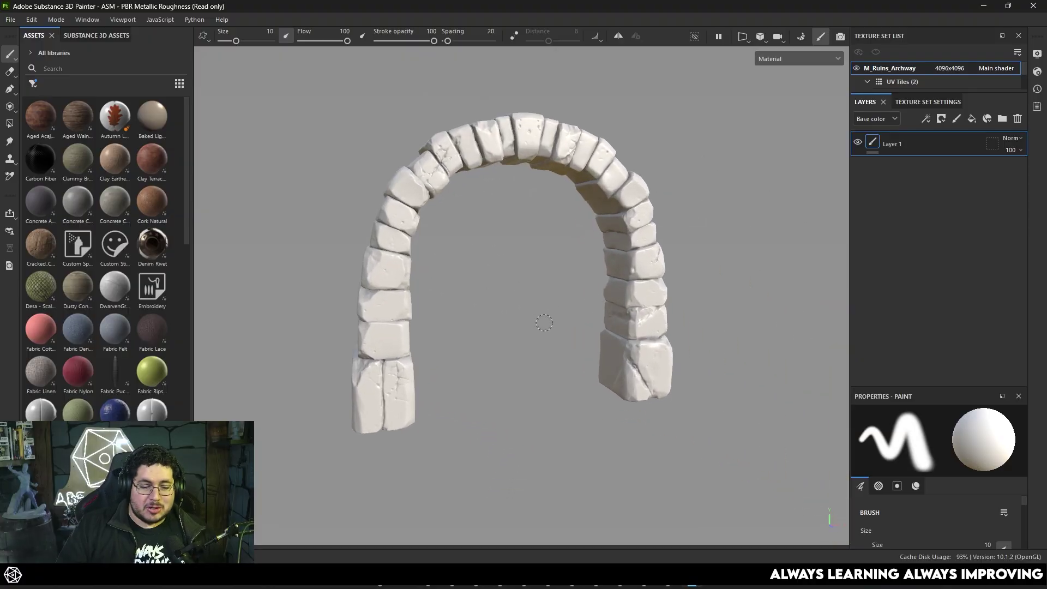
pyautogui.moveTo(556, 293)
pyautogui.keyDown('alt'); pyautogui.mouseDown(button='middle')
pyautogui.moveTo(545, 295)
pyautogui.moveTo(598, 304)
pyautogui.mouseUp(button='middle'); pyautogui.keyUp('alt')
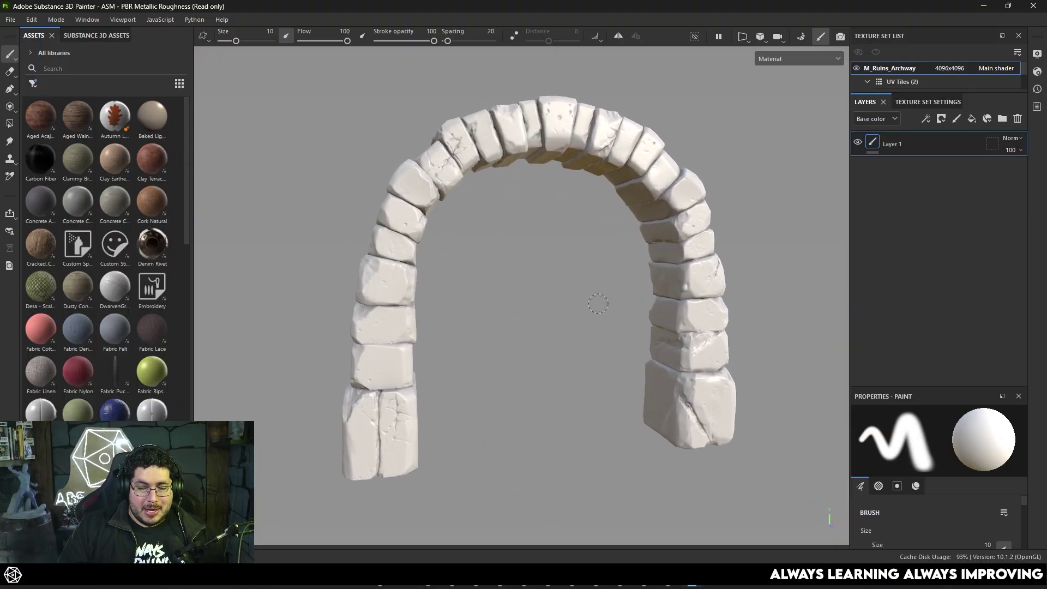